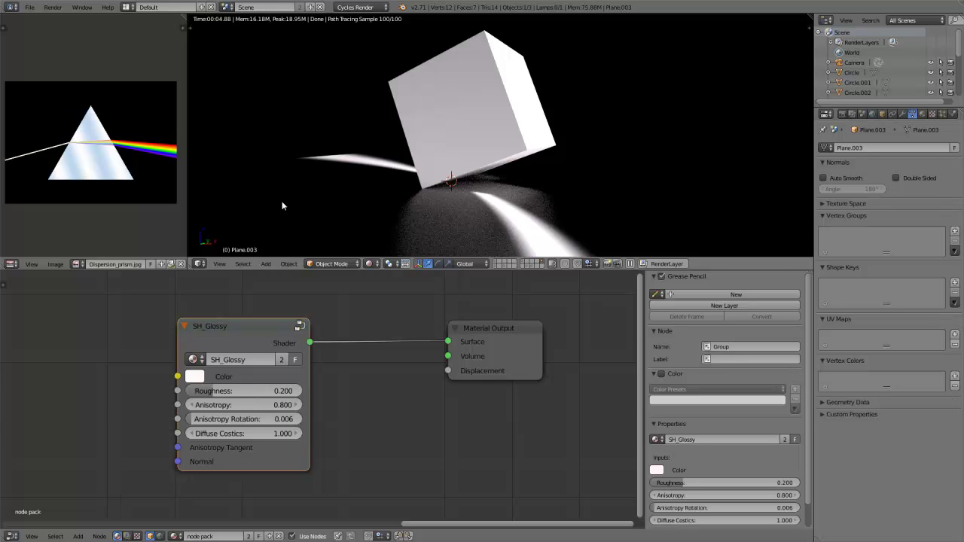
- Widen the Image Editor beside the render and zoom the reference prism photo
key(shift+a)
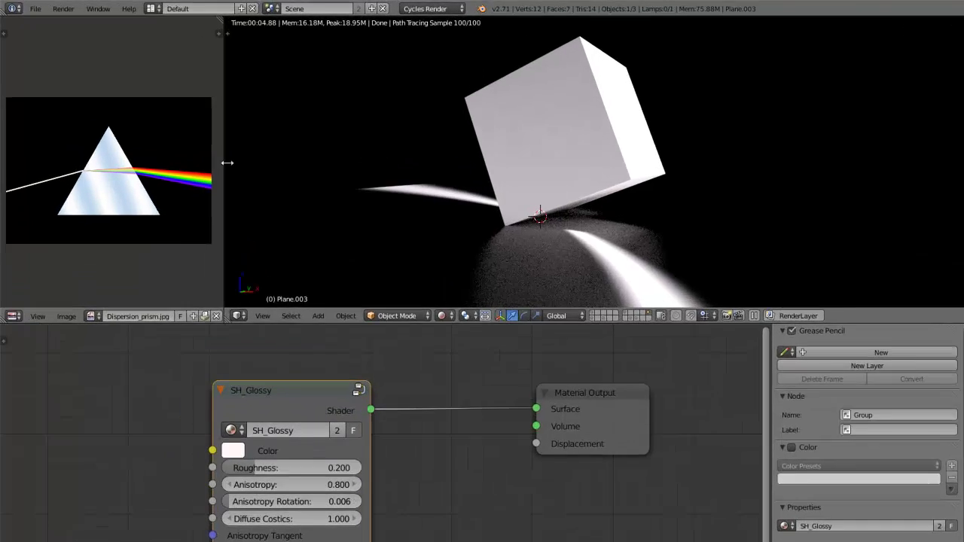
drag(228, 163, 351, 166)
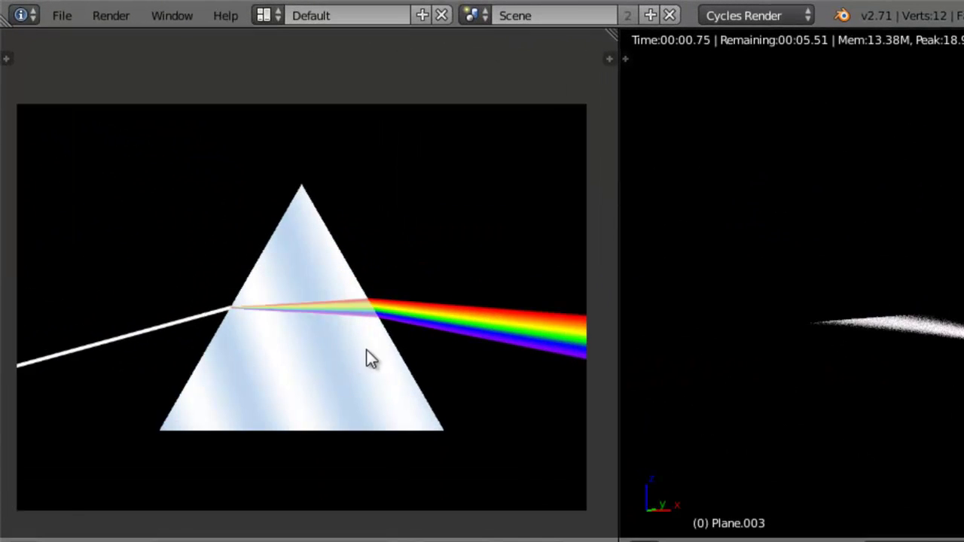
scroll(452, 248, up, 1)
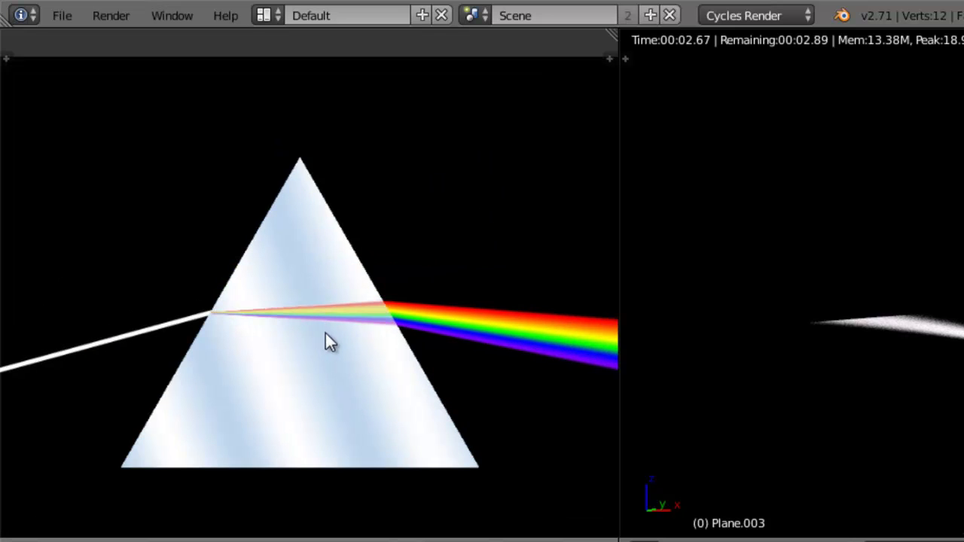
scroll(395, 326, down, 1)
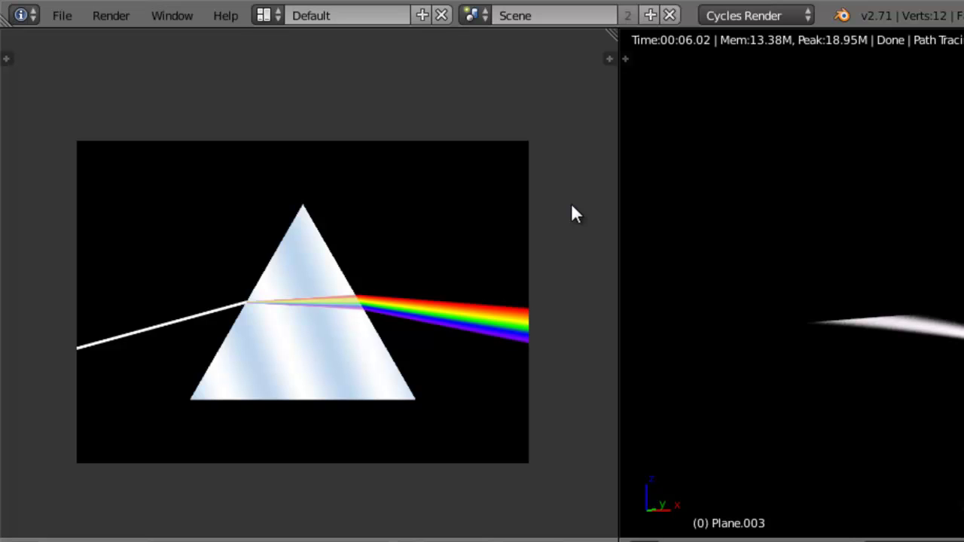
- Append the Glossy node group from Desktop/Blender Cycles tools/NodePack.blend
click(70, 17)
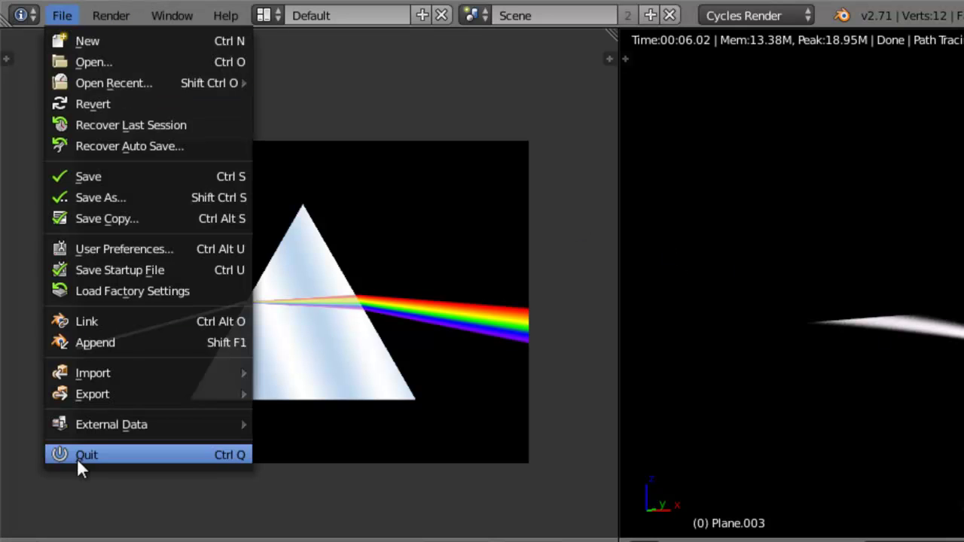
click(122, 342)
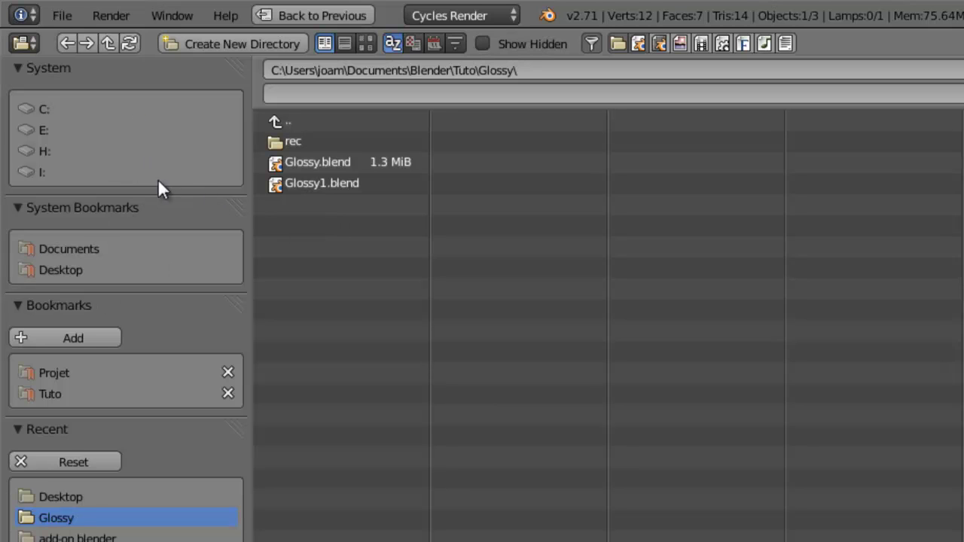
click(75, 268)
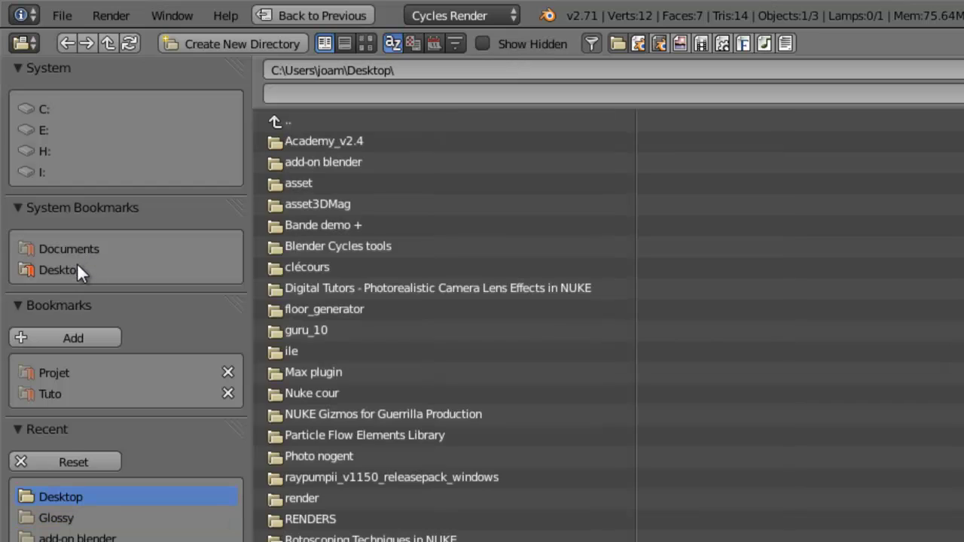
click(362, 248)
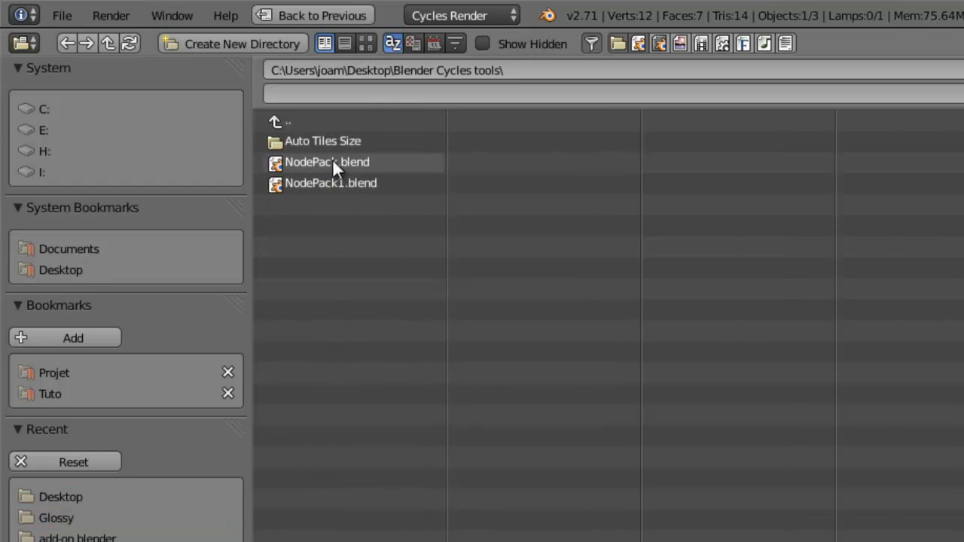
click(391, 162)
click(326, 271)
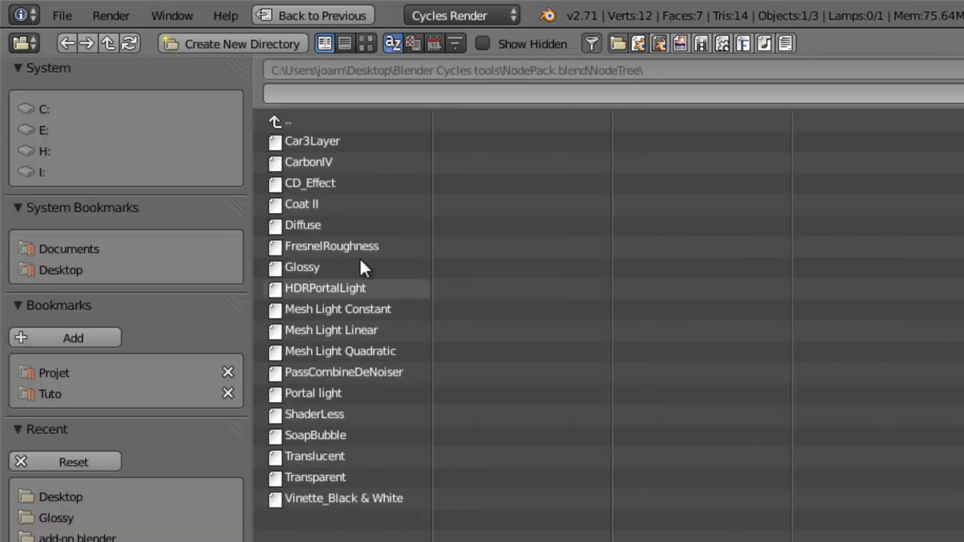
click(322, 268)
key(Return)
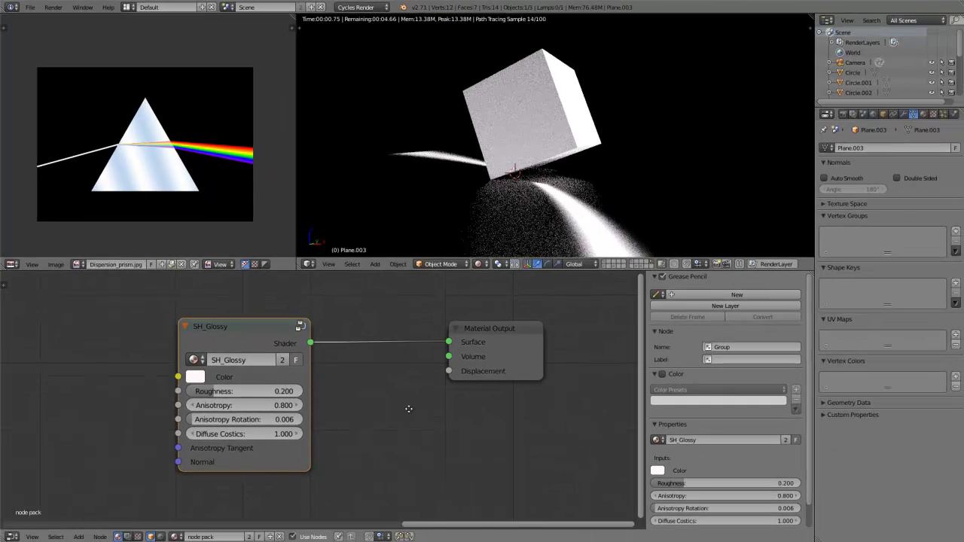
- Add the appended Glossy group node and link it to Material Output Surface
key(shift+a)
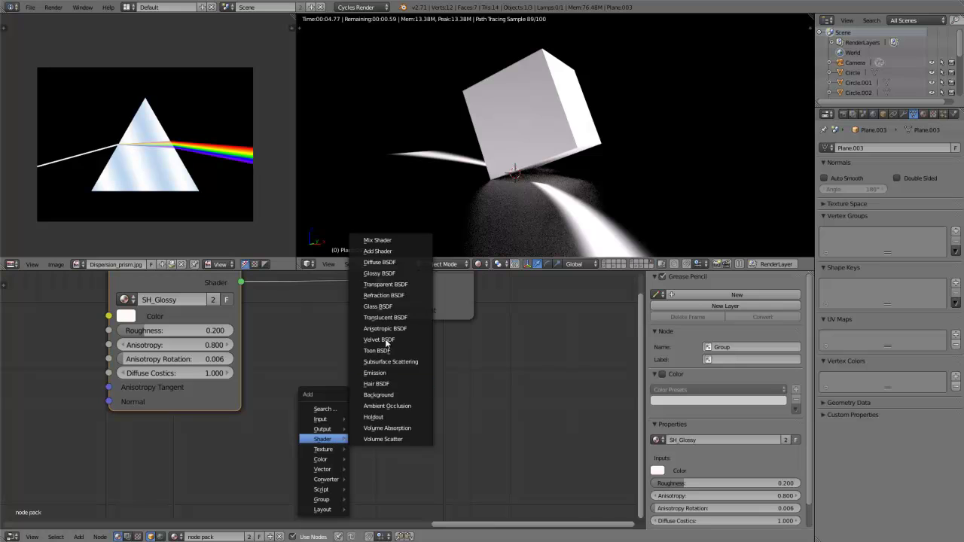
mouse_move(322, 439)
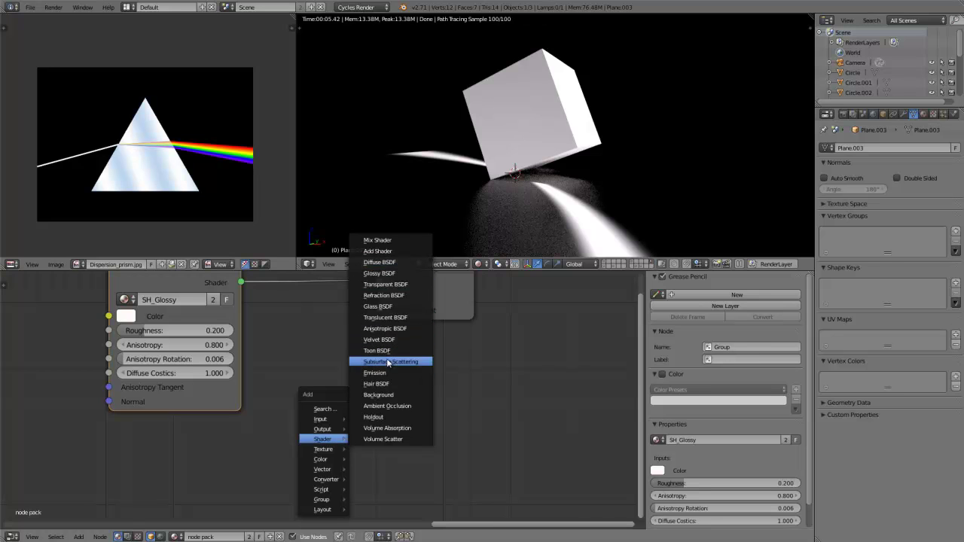
click(379, 274)
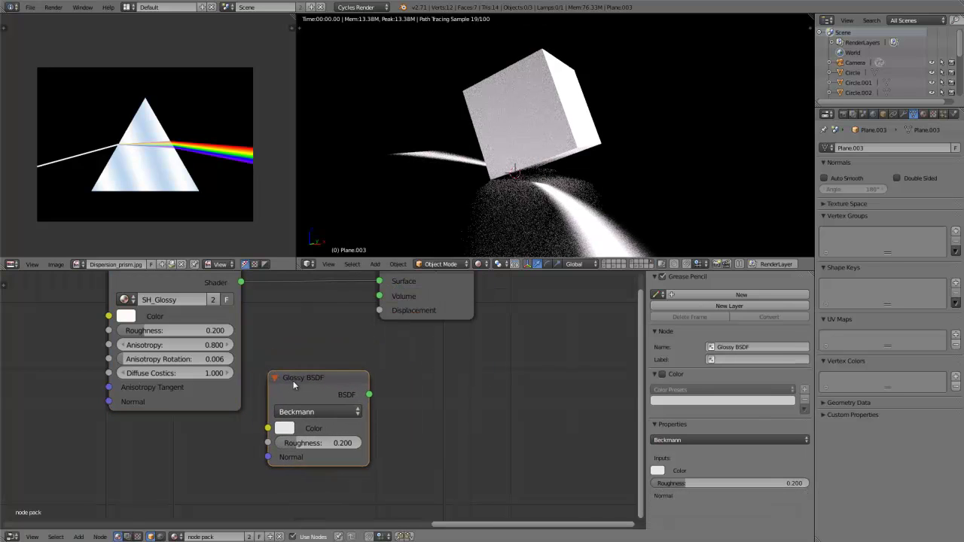
key(ctrl+z)
key(shift+a)
mouse_move(381, 450)
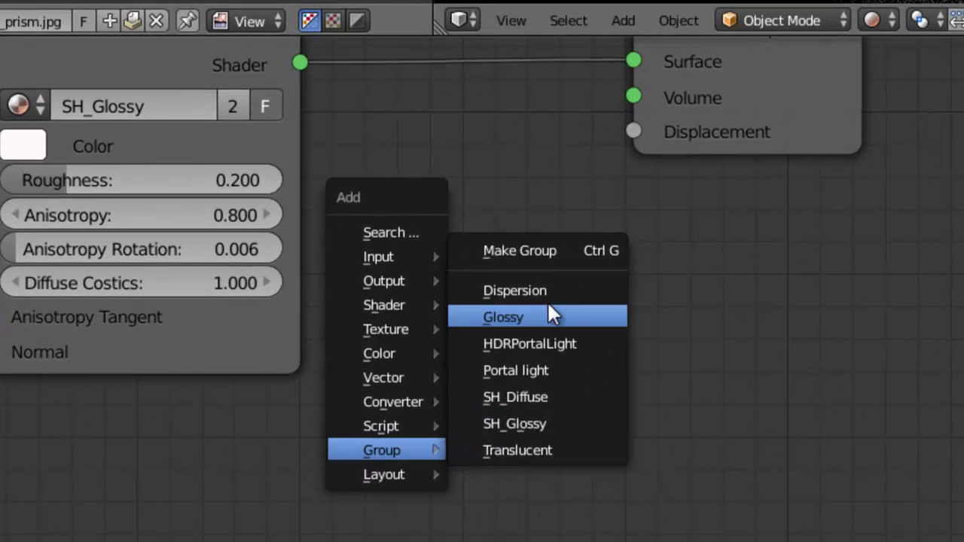
click(336, 374)
click(234, 369)
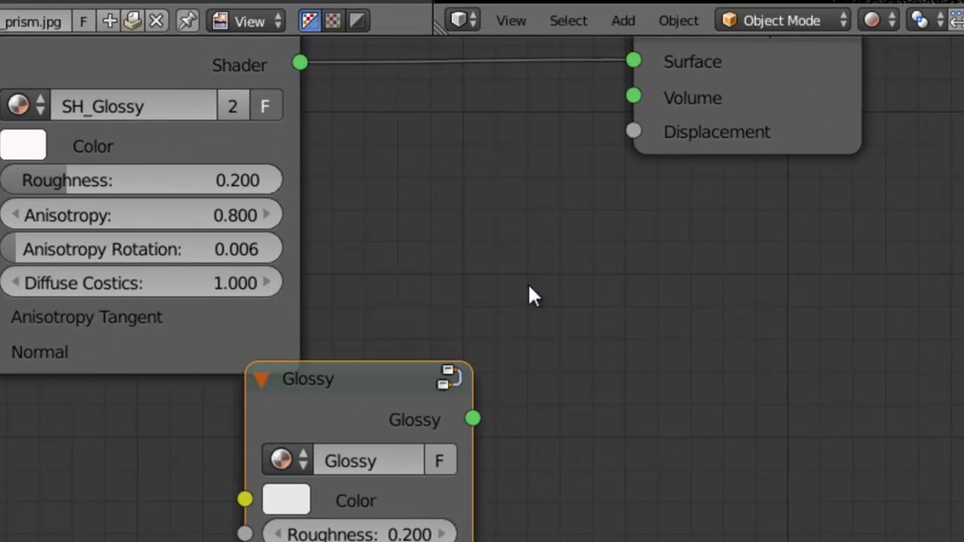
drag(472, 419, 633, 61)
- Set the Glossy group's Anisotropy to 0.8 and Dispersion to 0, enlarging the viewport
middle_drag(617, 389, 566, 237)
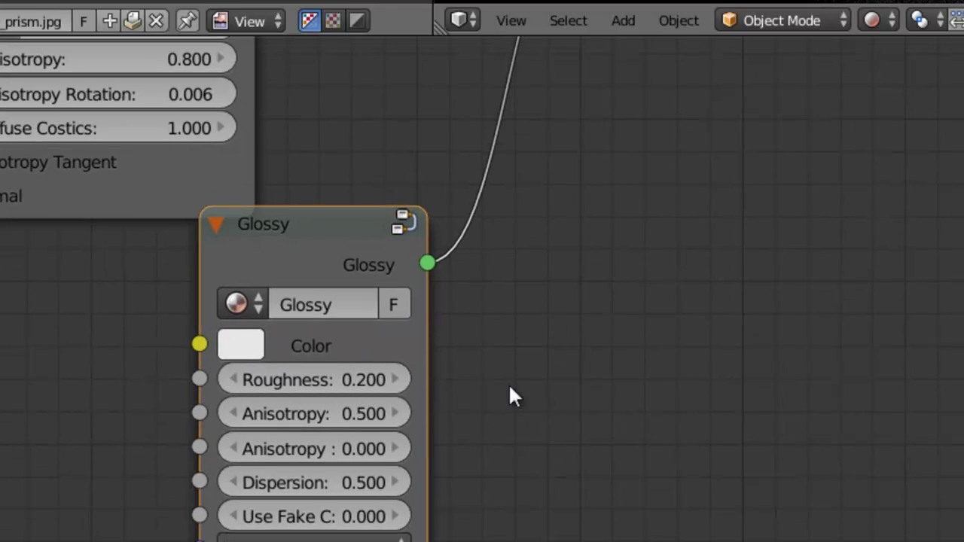
click(280, 412)
key(BackSpace)
text(0.)
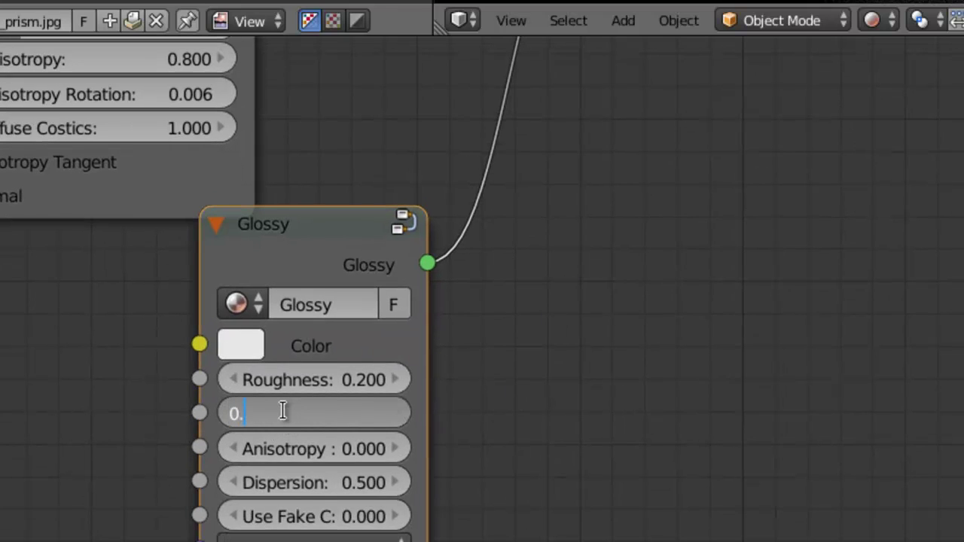
text(8)
key(Return)
drag(426, 324, 551, 324)
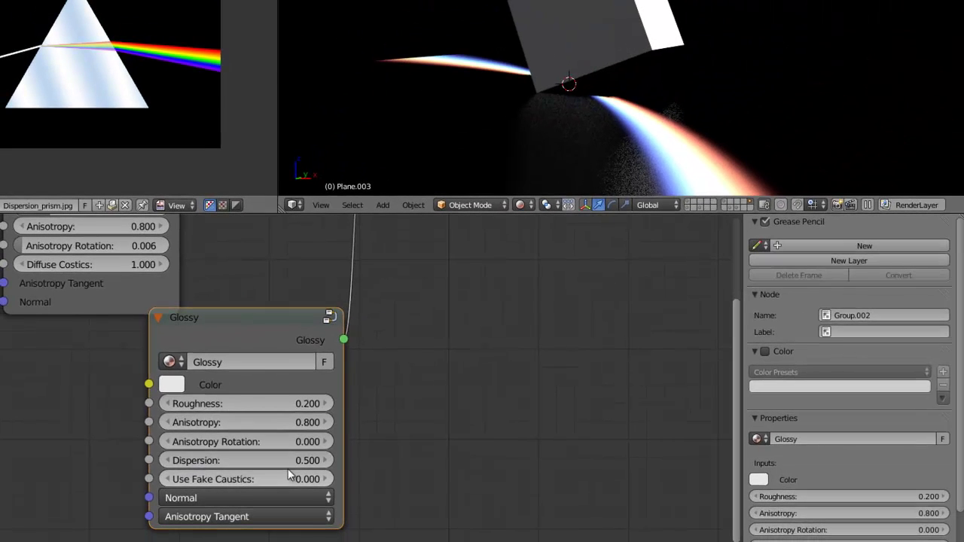
drag(259, 463, 188, 463)
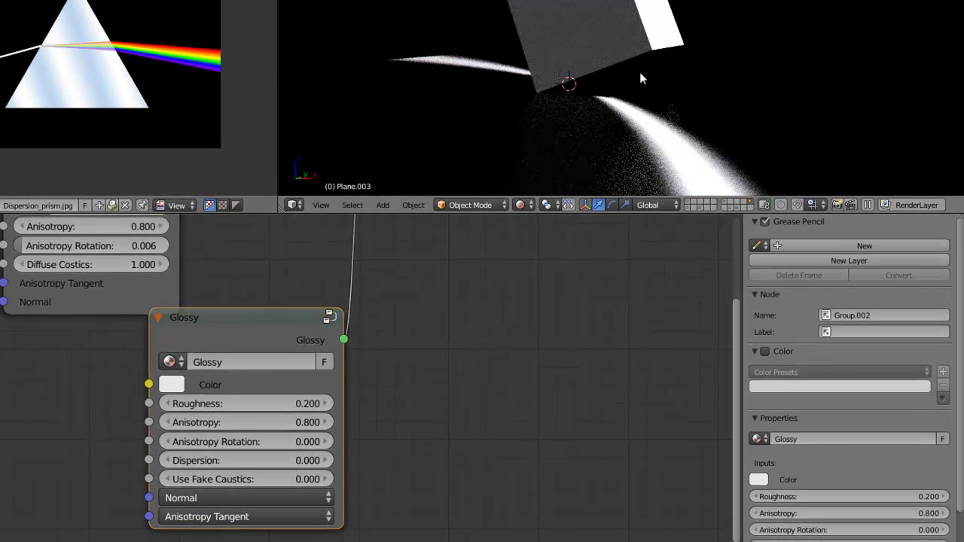
shift+middle_drag(639, 72, 545, 175)
drag(541, 215, 536, 349)
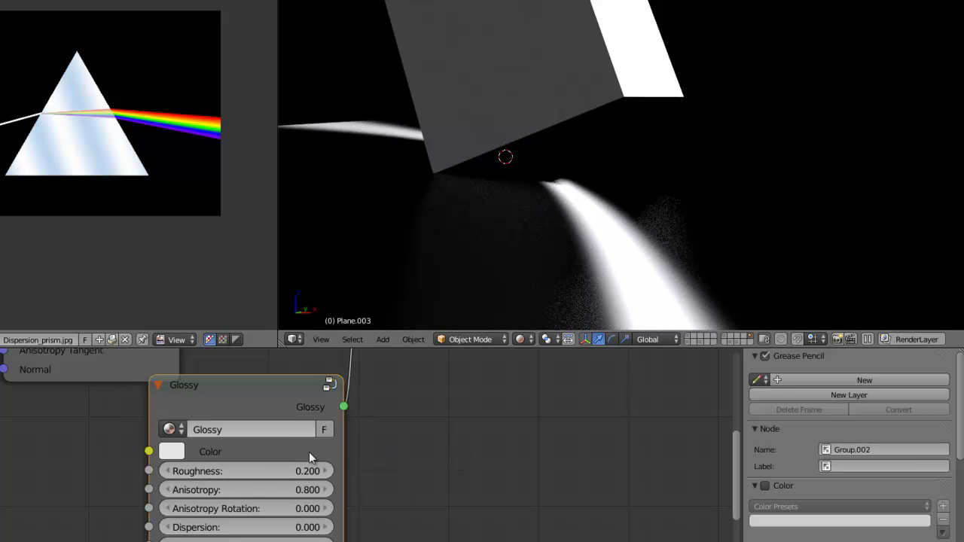
- Step the Glossy group's Dispersion up to 0.200
shift+scroll(366, 445, down, 2)
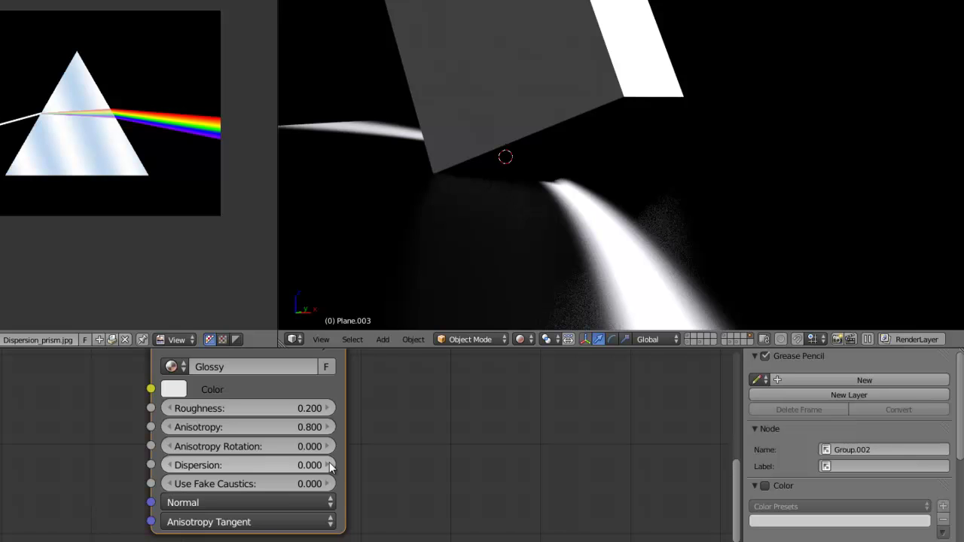
click(328, 465)
click(328, 466)
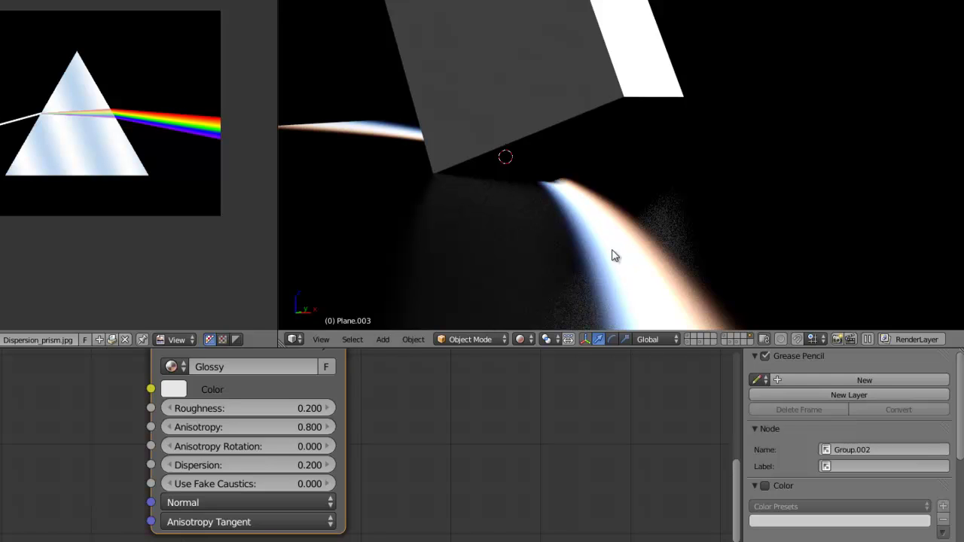
middle_drag(390, 417, 393, 425)
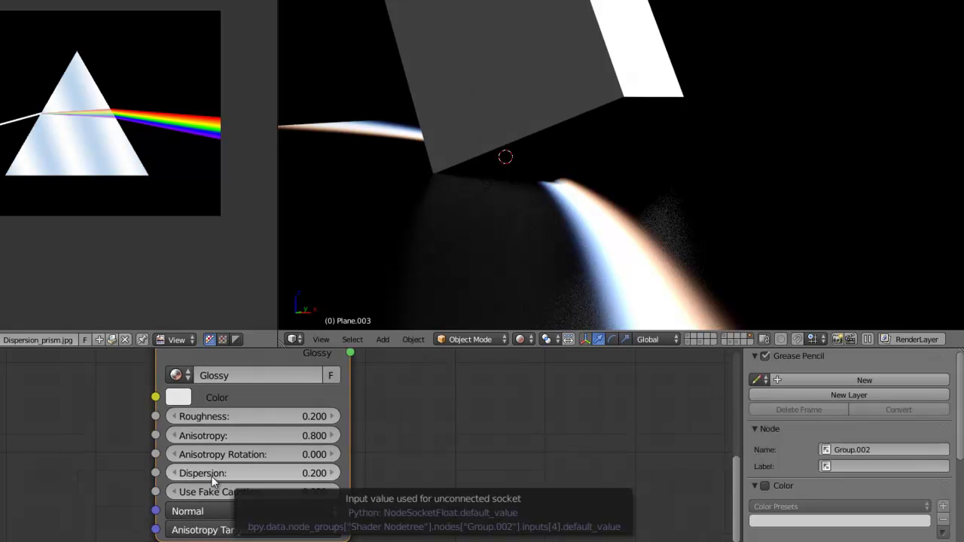
- Zoom out the node editor and move the Material Output node to the right
scroll(303, 467, down, 1)
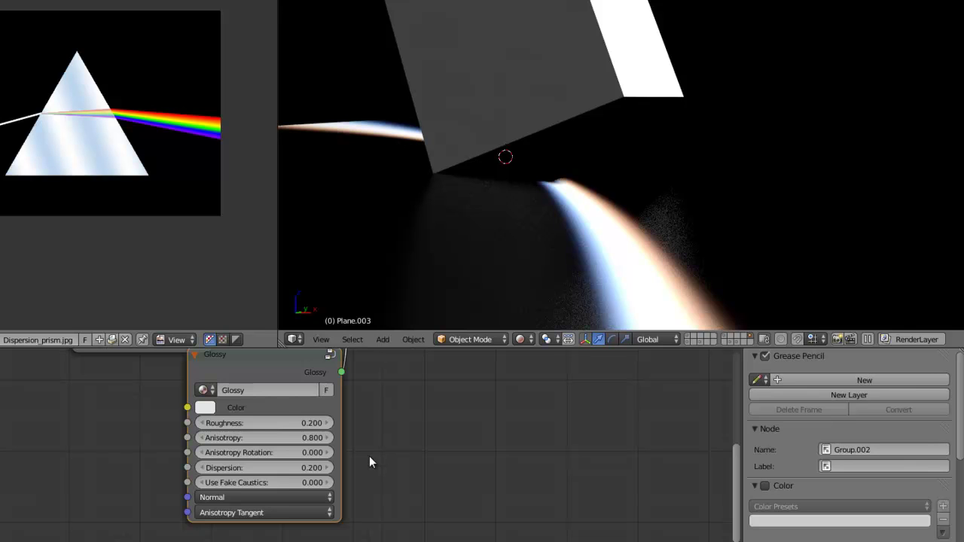
scroll(380, 399, down, 2)
scroll(379, 385, down, 3)
scroll(361, 422, down, 1)
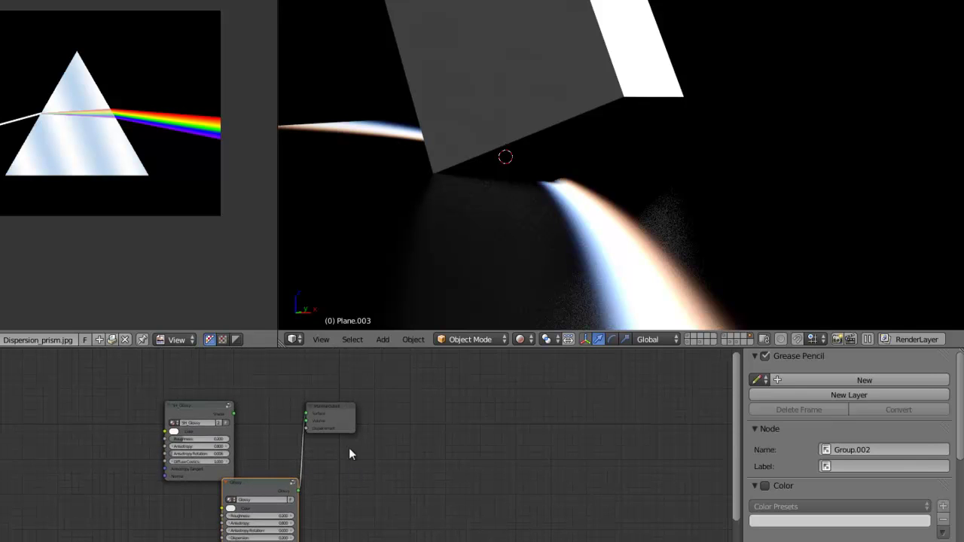
drag(331, 418, 477, 415)
scroll(422, 437, up, 3)
middle_drag(377, 461, 357, 430)
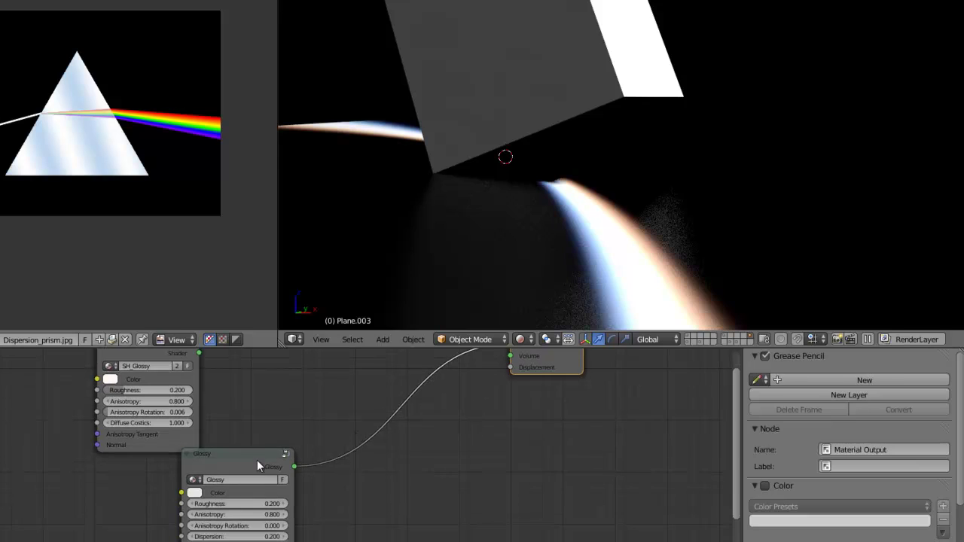
- Delete the Glossy group node and switch to a maximized Compositing layout
click(257, 460)
key(x)
key(z)
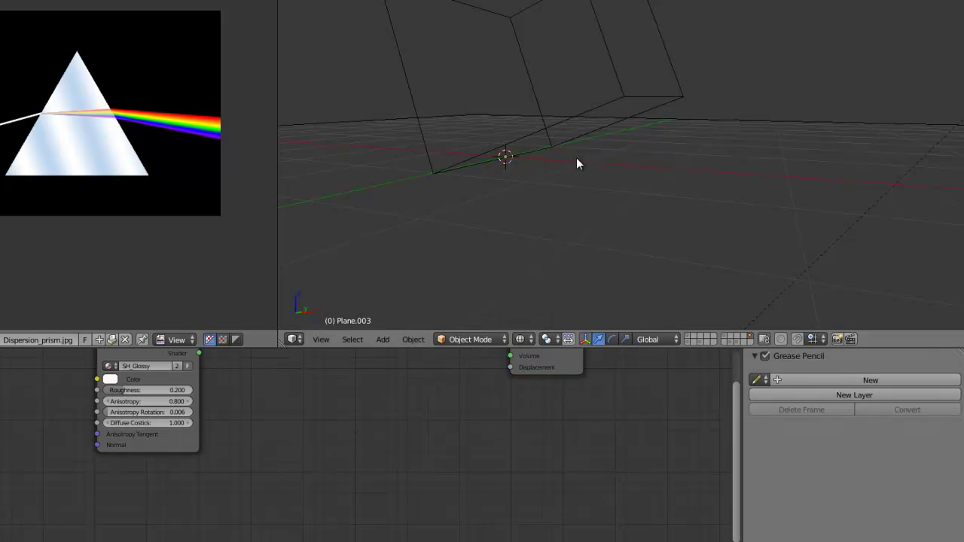
key(z)
click(75, 4)
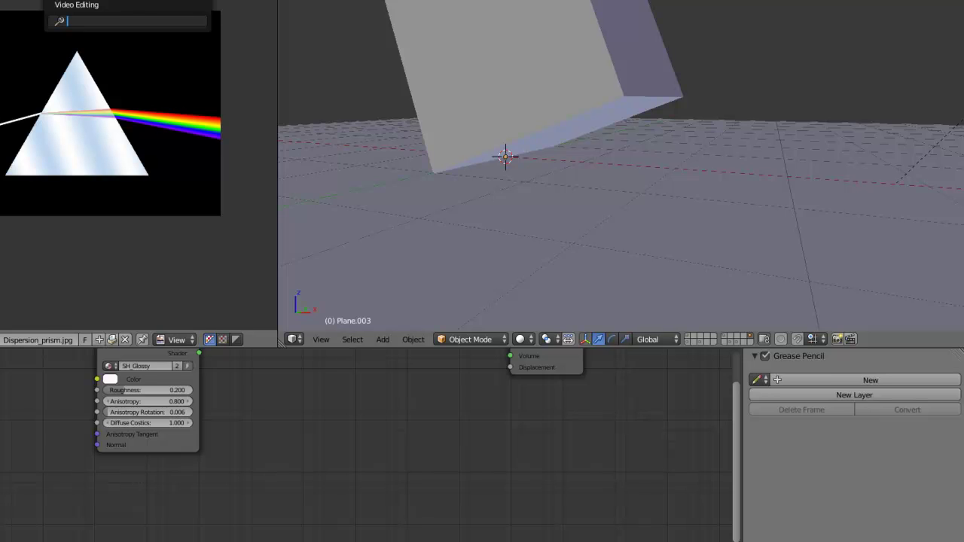
click(76, 4)
key(ctrl+Up)
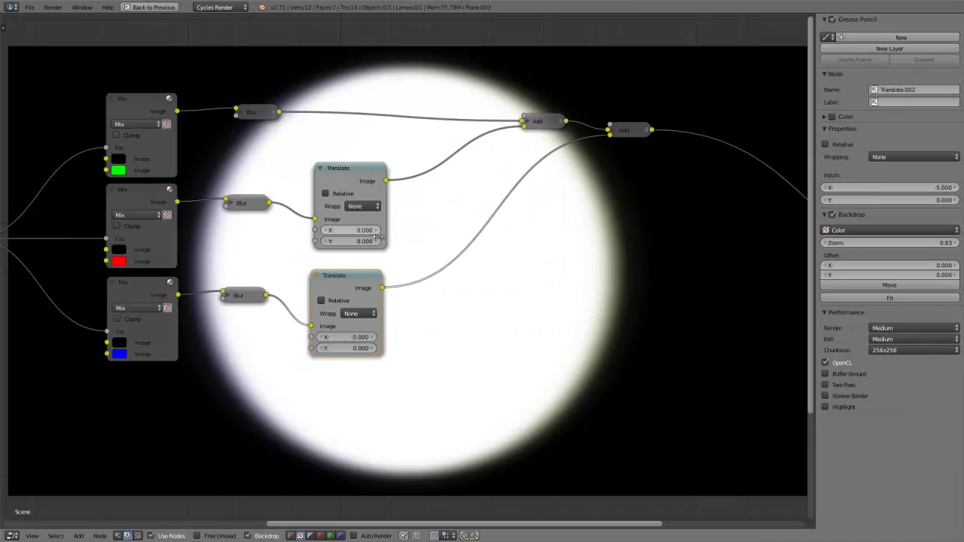
key(Home)
- Set the lower Translate node's X offset to 0
click(411, 314)
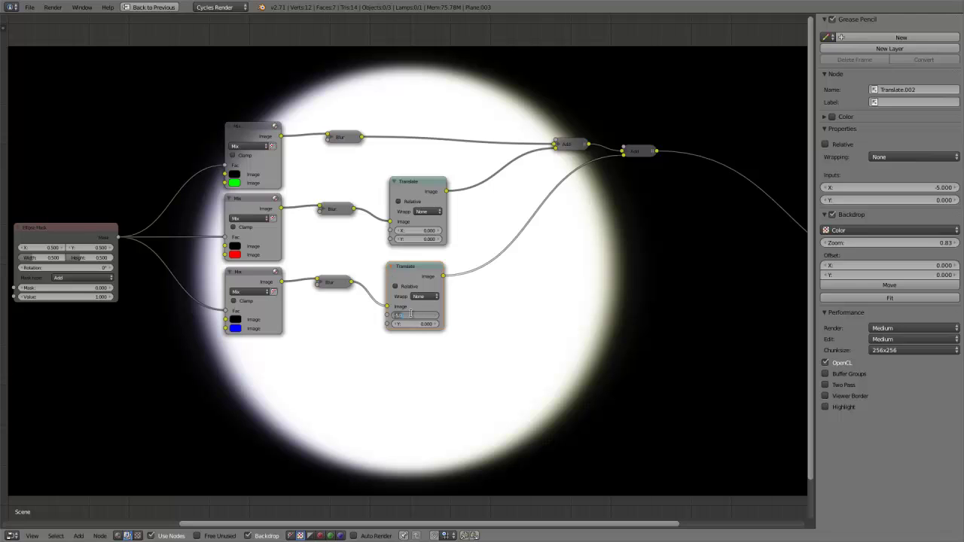
text(0)
key(Return)
scroll(452, 275, down, 2)
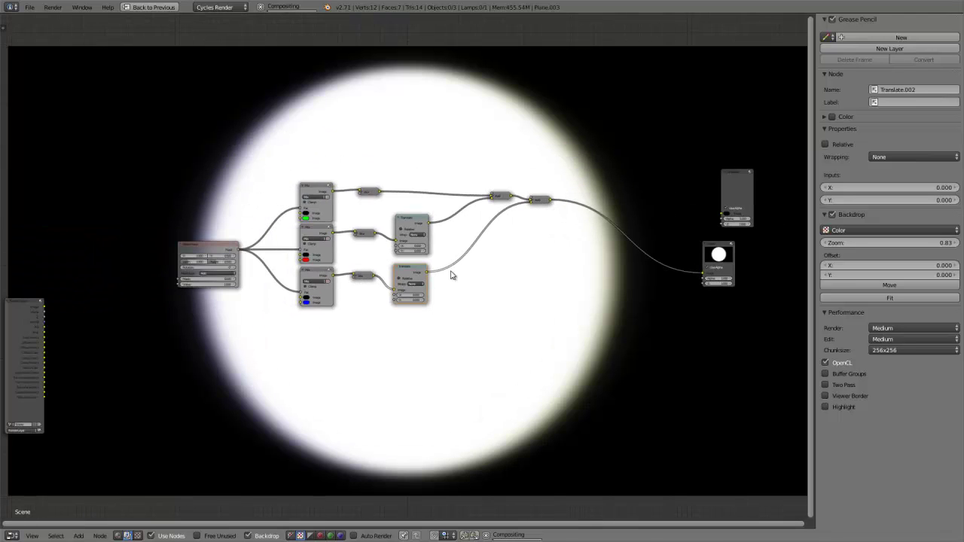
scroll(452, 275, up, 1)
scroll(452, 271, up, 1)
scroll(451, 260, up, 2)
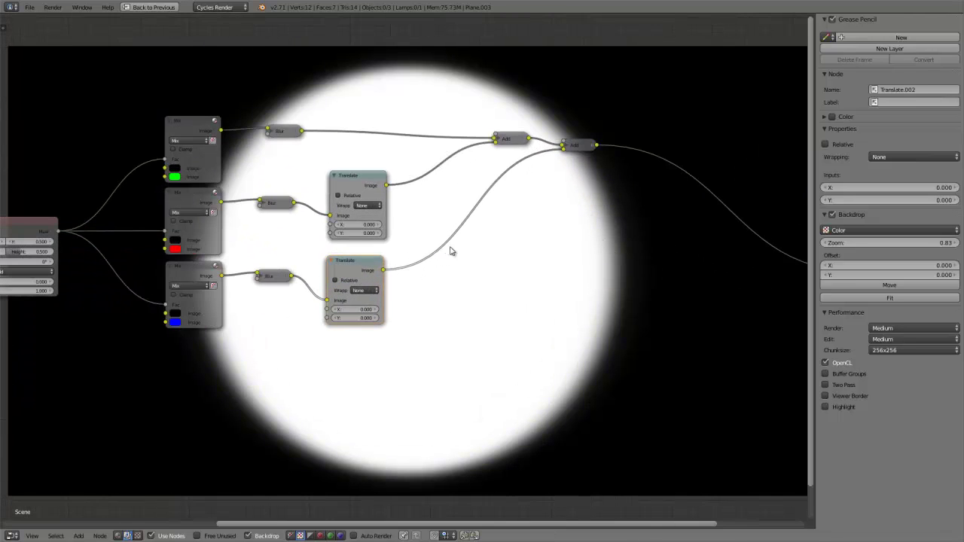
scroll(452, 253, down, 1)
scroll(460, 256, down, 1)
scroll(467, 271, down, 1)
scroll(457, 266, up, 1)
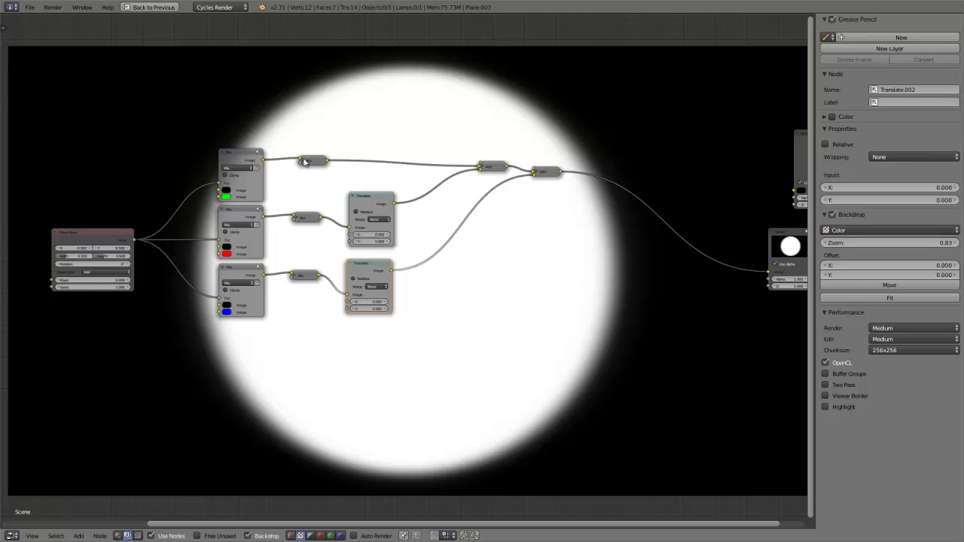
- Preview the green, red and blue Mix nodes in the backdrop
ctrl+shift+click(245, 162)
ctrl+shift+click(246, 219)
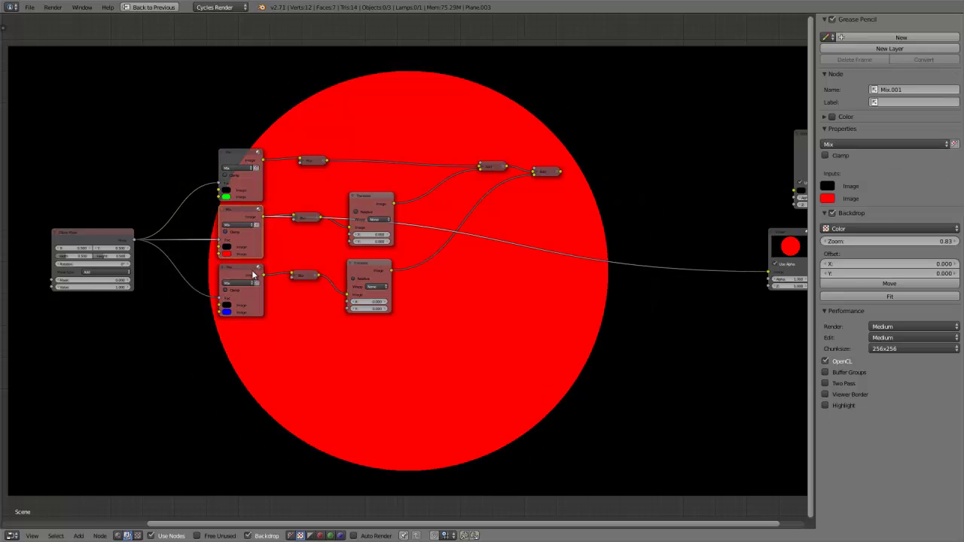
ctrl+shift+click(249, 276)
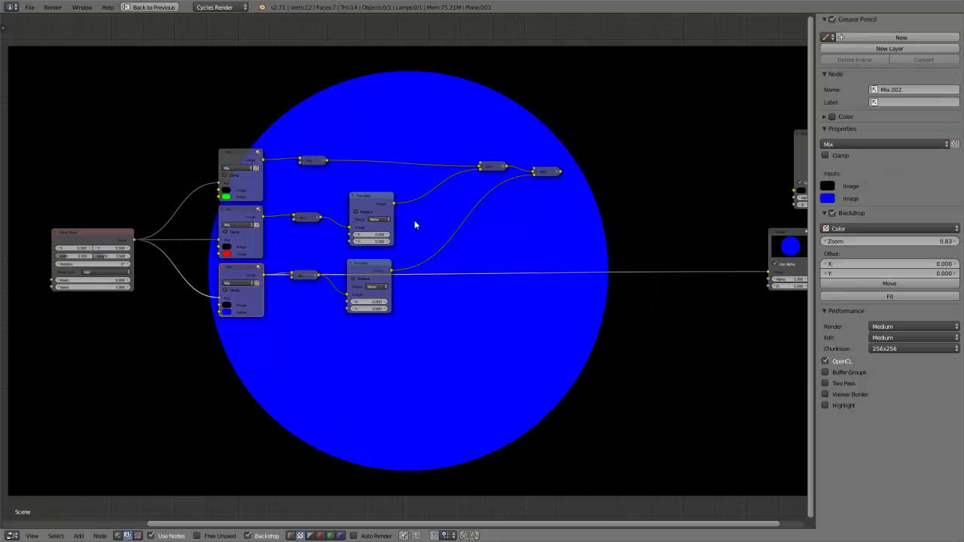
ctrl+shift+click(253, 160)
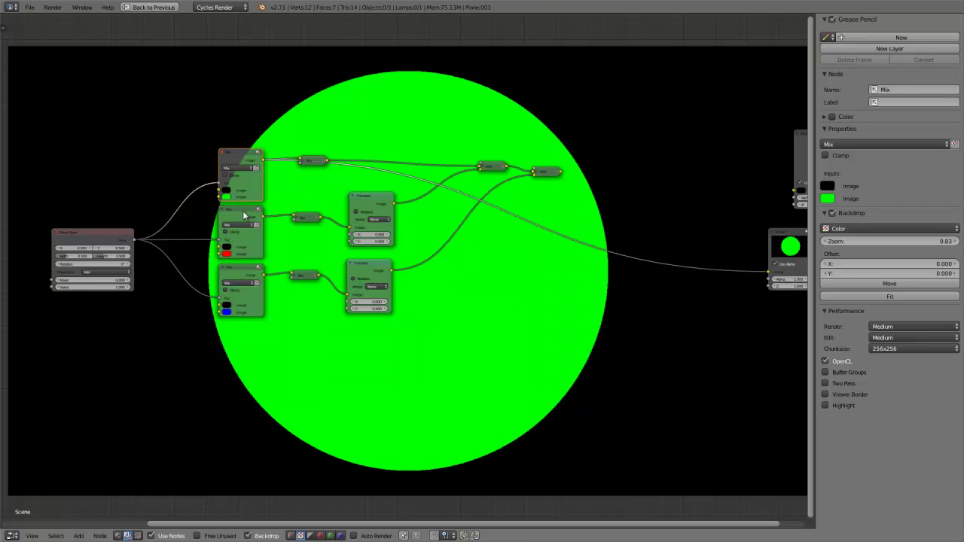
ctrl+shift+click(245, 226)
ctrl+shift+click(245, 269)
key(shift+a)
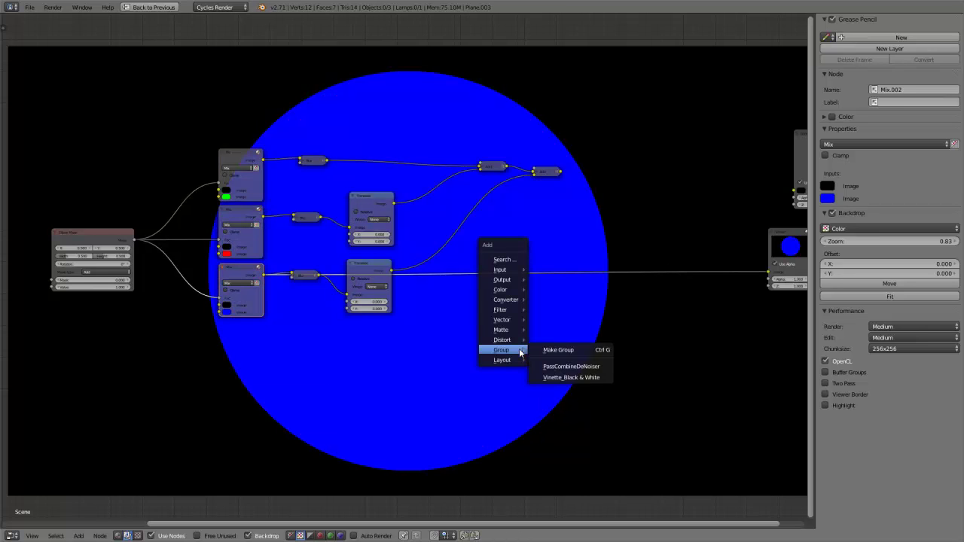
mouse_move(500, 270)
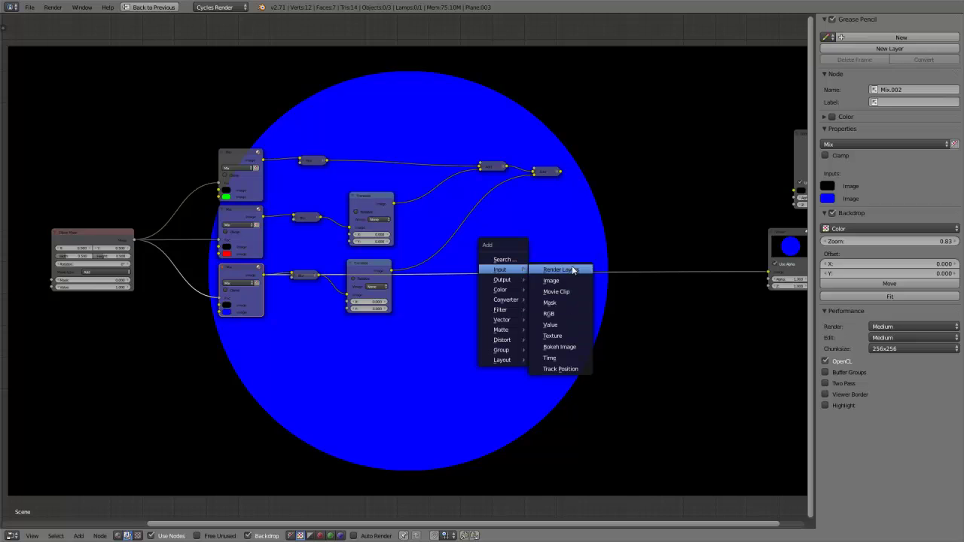
- Place an RGB input node atop the compositor and set its R and G to 1.0
click(564, 313)
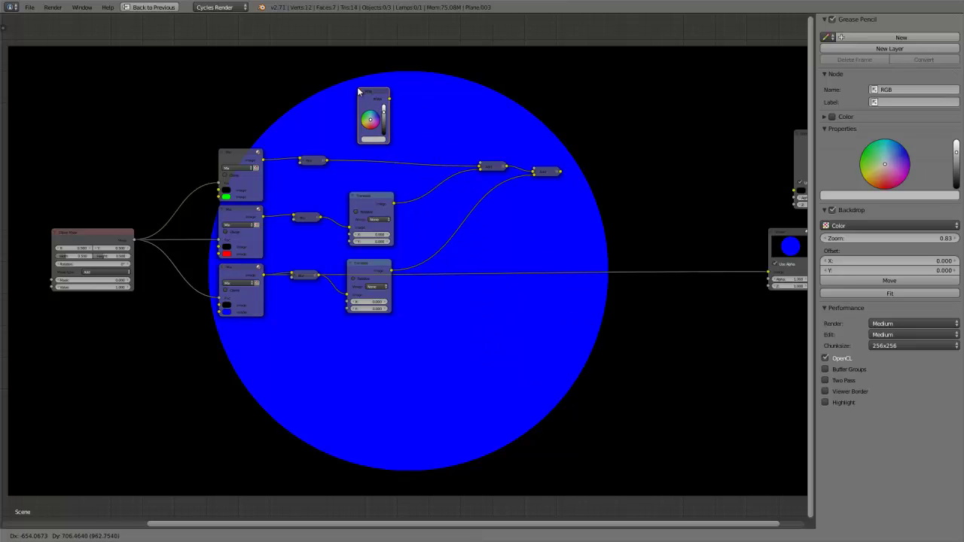
click(366, 61)
scroll(385, 113, up, 2)
middle_drag(400, 114, 388, 228)
scroll(397, 181, up, 3)
click(323, 228)
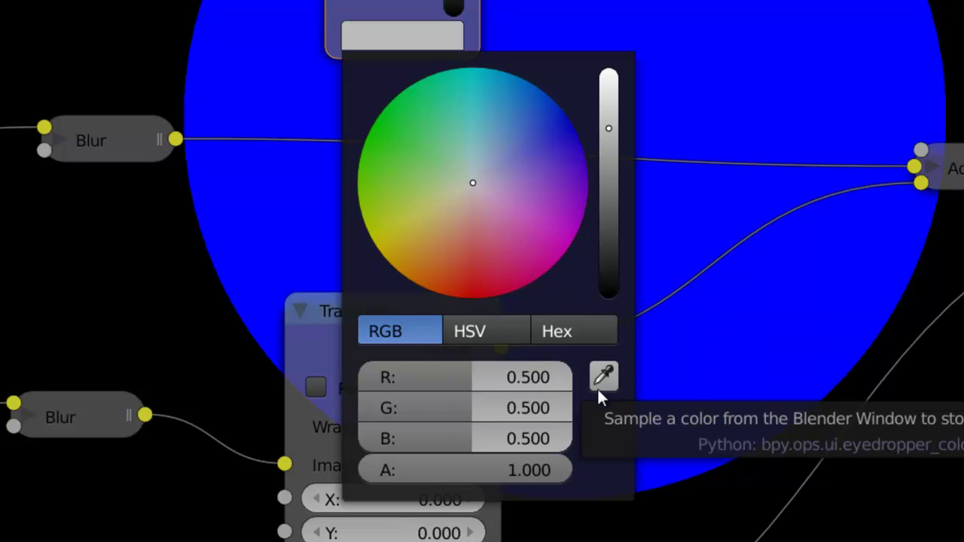
drag(558, 378, 600, 380)
mouse_move(470, 407)
mouse_down()
mouse_move(505, 433)
mouse_move(648, 443)
mouse_up()
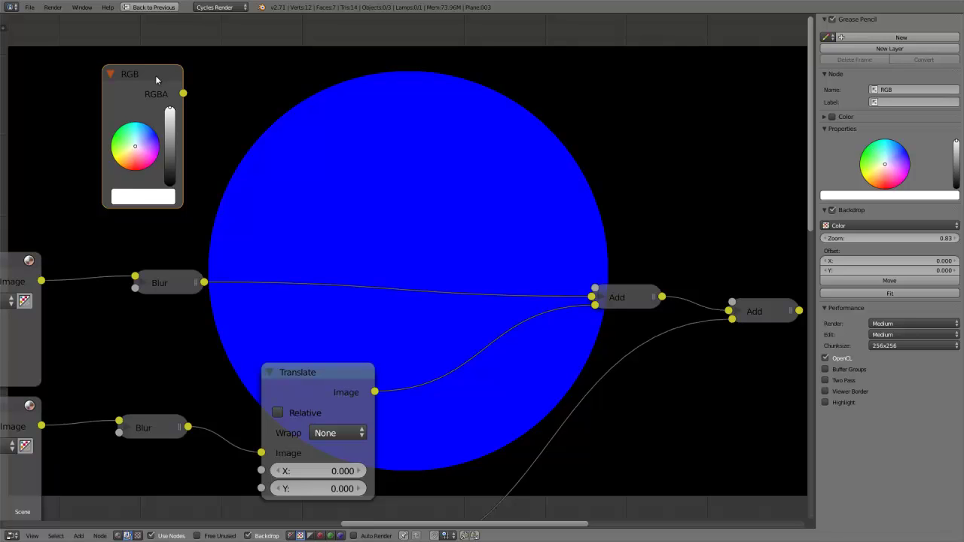
scroll(303, 170, down, 2)
scroll(304, 173, down, 2)
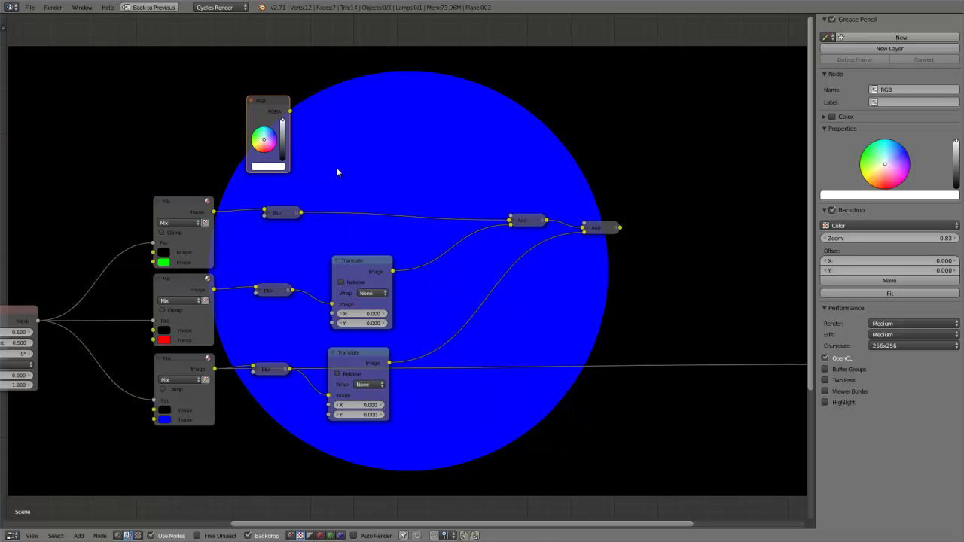
- Delete the RGB node and preview the green, red and blue Mix outputs
key(x)
middle_drag(319, 177, 354, 137)
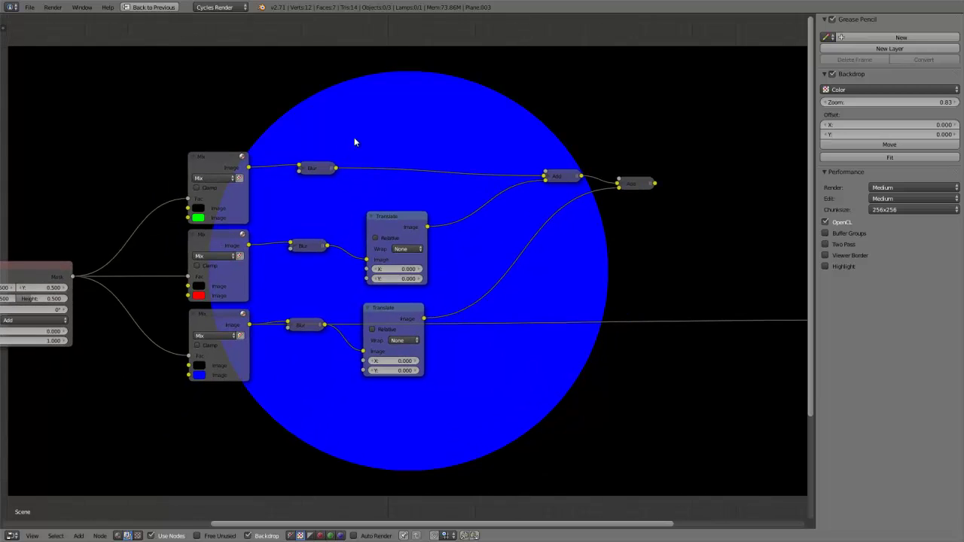
ctrl+shift+click(231, 165)
ctrl+shift+click(229, 240)
ctrl+shift+click(235, 319)
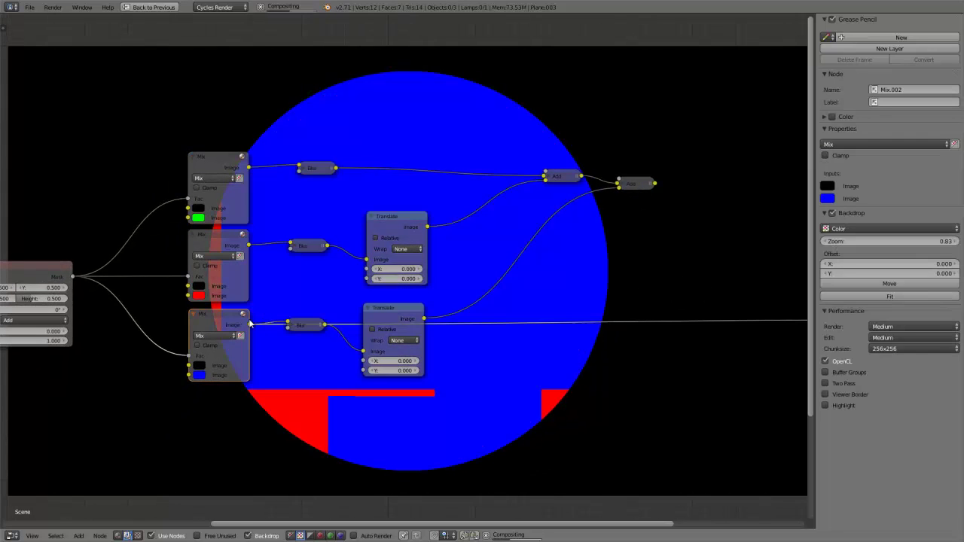
- Preview each Blur node's output, then the final Add node's white disc
ctrl+shift+click(323, 169)
ctrl+shift+click(310, 245)
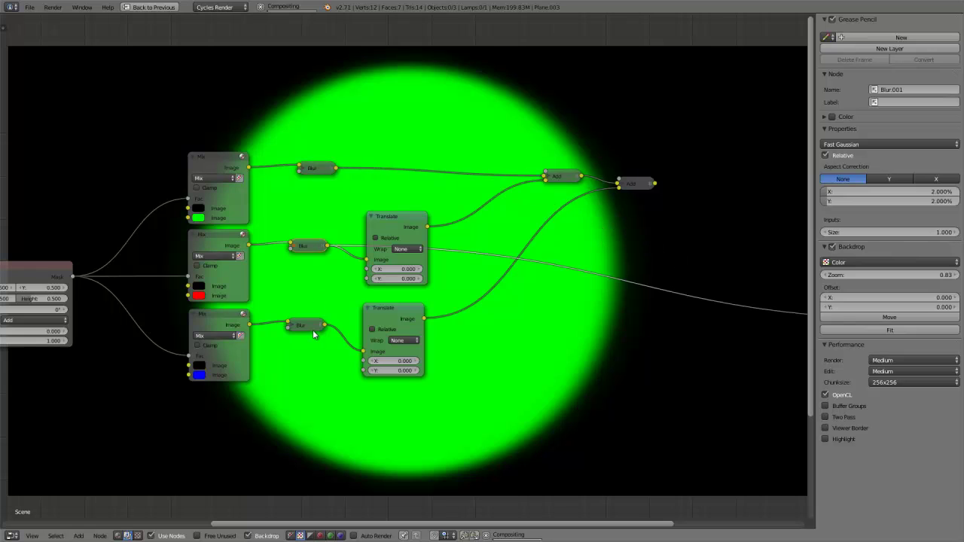
ctrl+shift+click(311, 328)
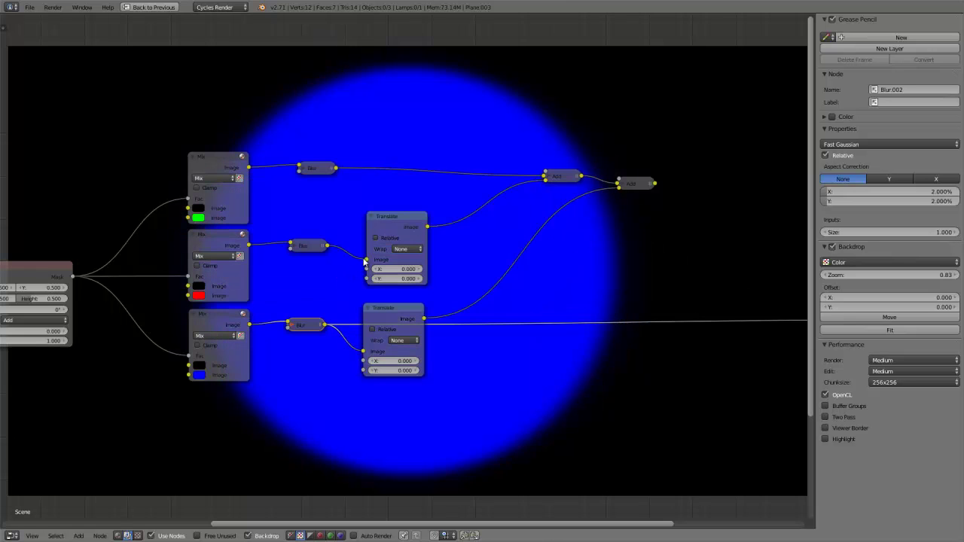
middle_drag(365, 260, 278, 288)
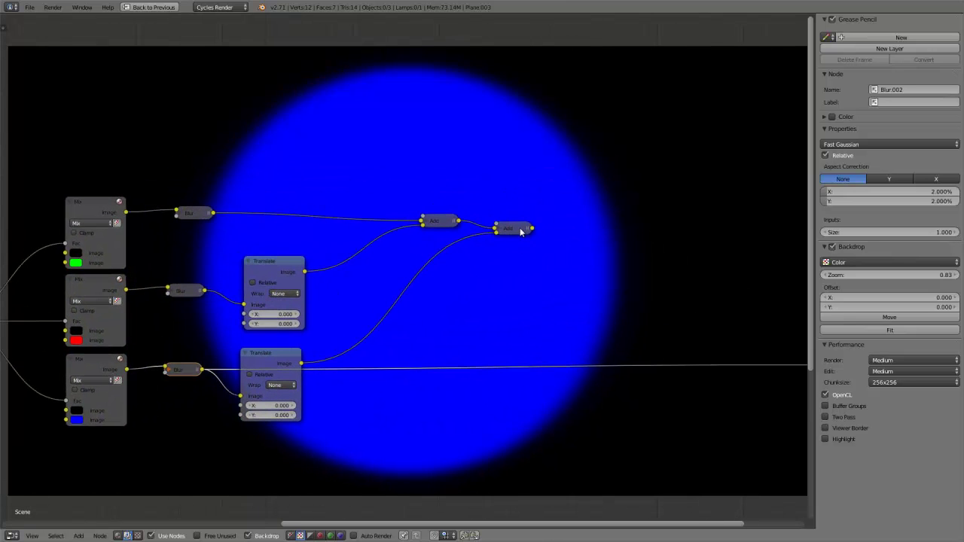
ctrl+shift+click(515, 235)
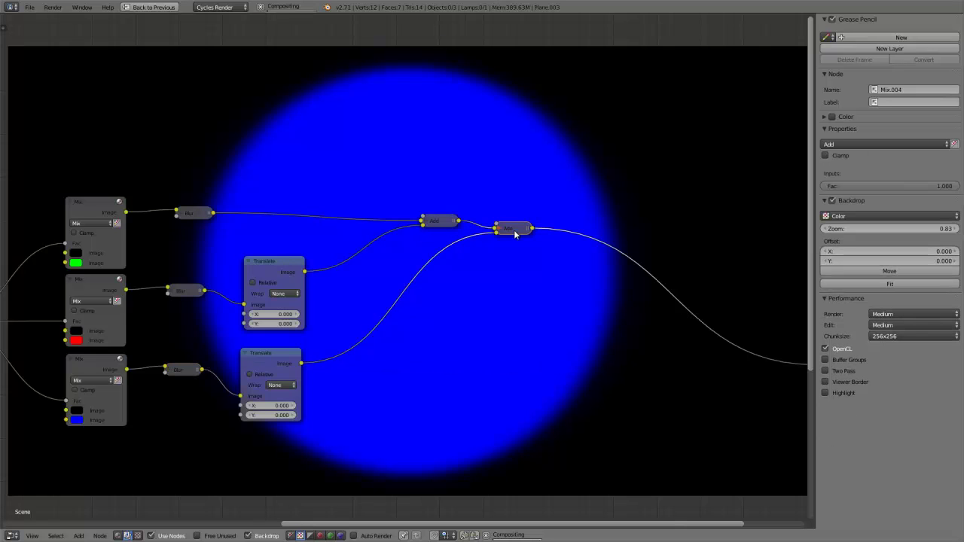
middle_drag(515, 235, 452, 243)
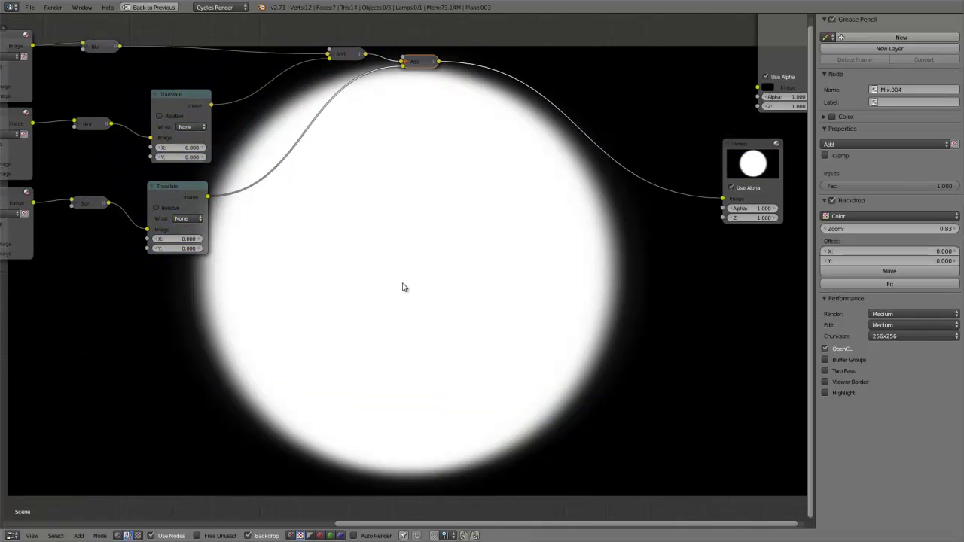
mouse_move(326, 245)
middle_down()
mouse_move(402, 297)
mouse_move(362, 286)
mouse_move(430, 295)
mouse_move(456, 313)
middle_up()
scroll(414, 297, up, 2)
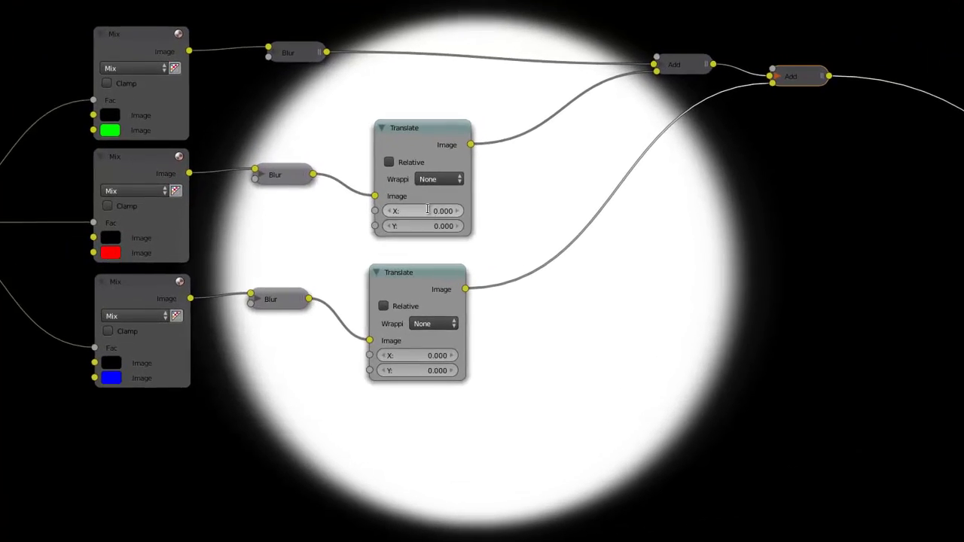
- Set the upper Translate node's X offset to 5
click(376, 223)
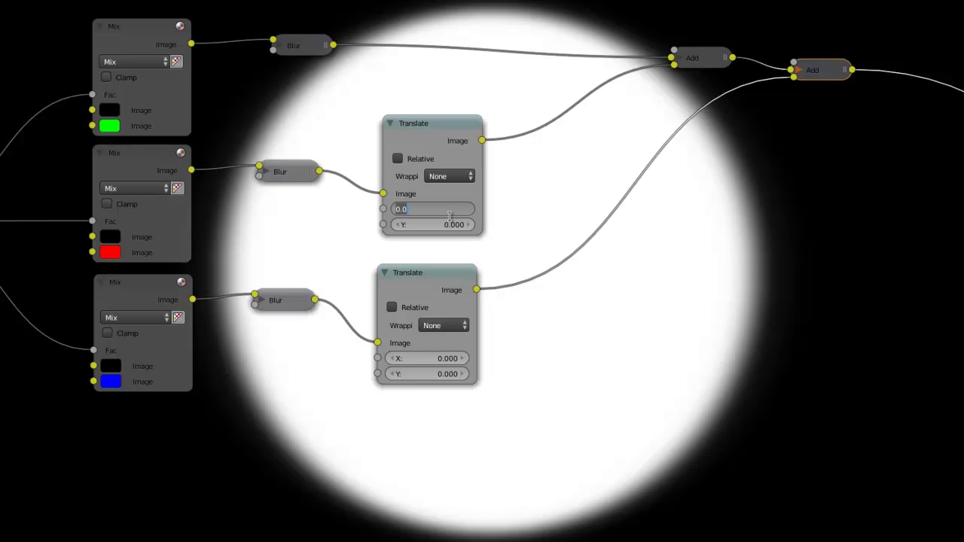
text(0)
text(.5)
key(Return)
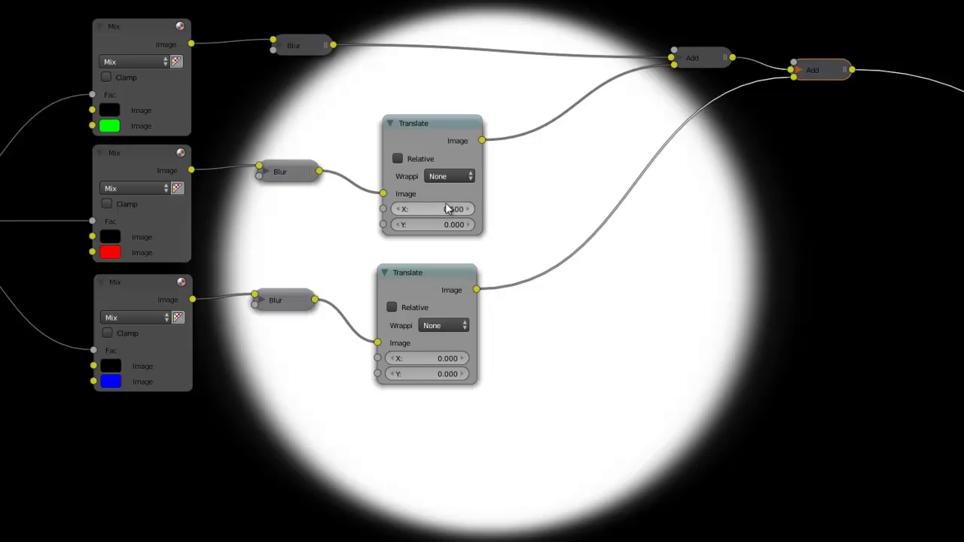
click(440, 208)
text(5)
key(Return)
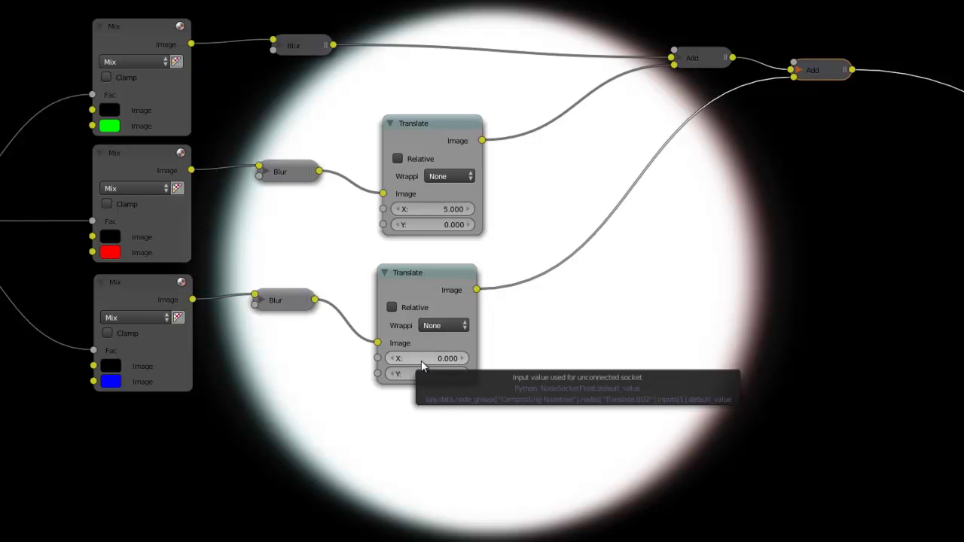
- Set the lower Translate node's X offset to -5 and inspect the fringed circle edges
click(420, 360)
text(-)
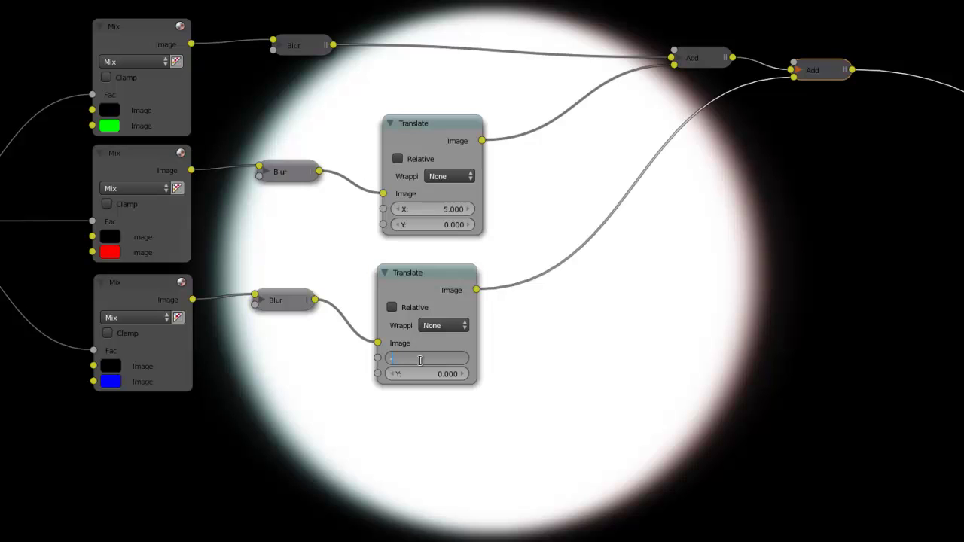
text(5)
key(Return)
mouse_move(592, 488)
middle_down()
mouse_move(508, 372)
mouse_move(263, 216)
middle_up()
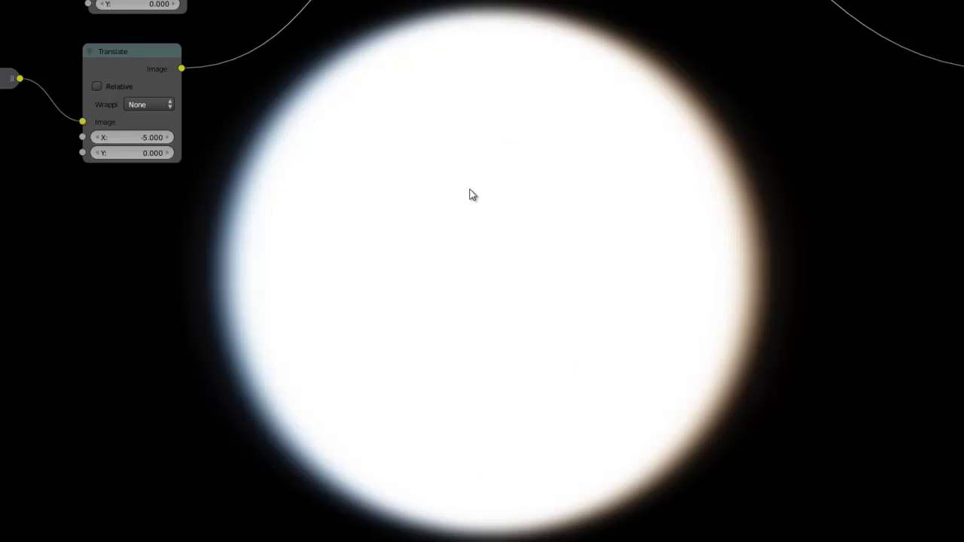
scroll(508, 188, down, 1)
scroll(506, 189, down, 1)
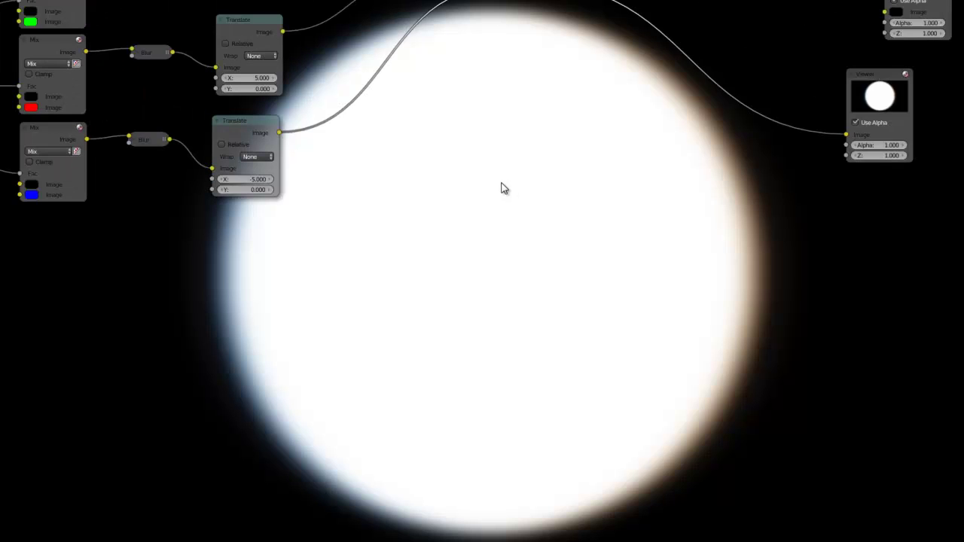
scroll(493, 189, down, 1)
middle_drag(443, 204, 547, 239)
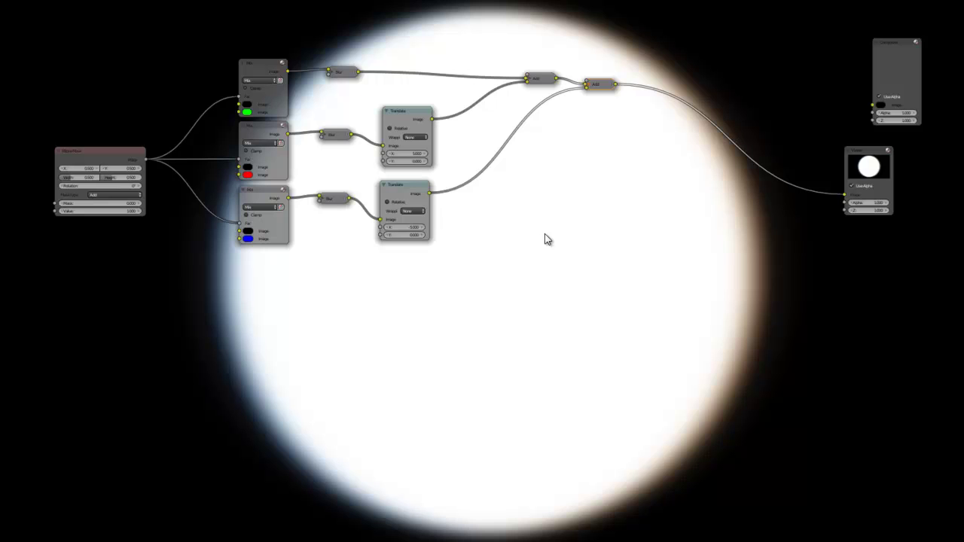
- Return to the Default layout, select the ground plane and frame its material nodes
key(ctrl+space)
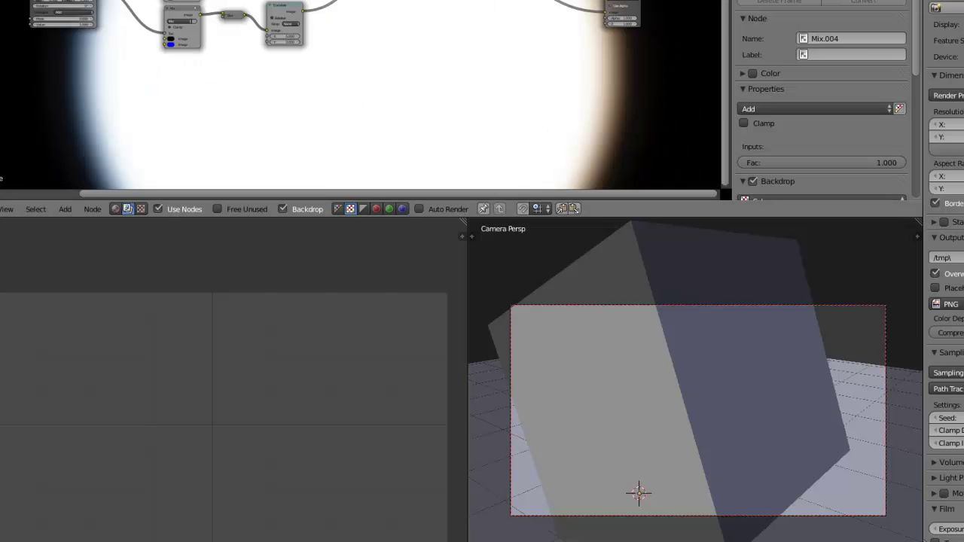
click(128, 7)
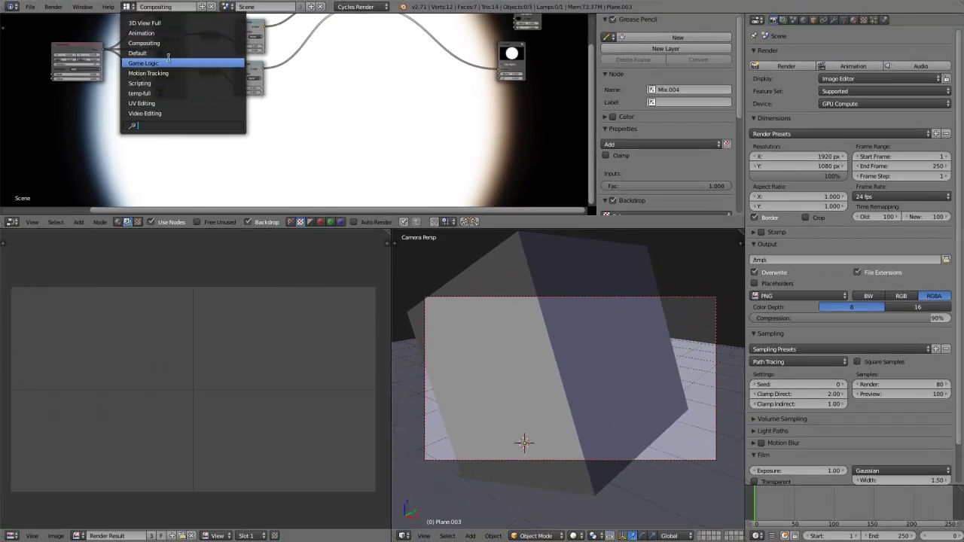
click(171, 54)
right_click(498, 258)
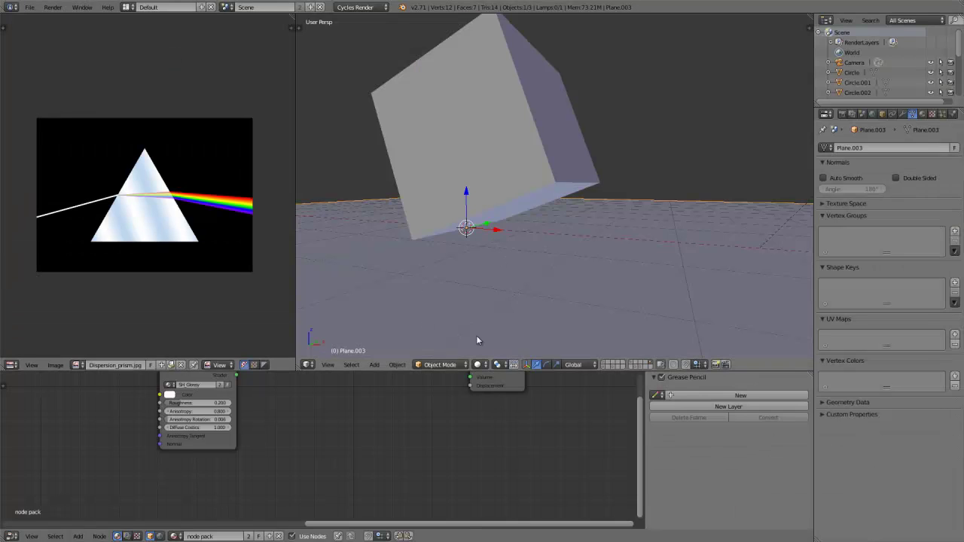
key(Home)
middle_drag(397, 437, 304, 430)
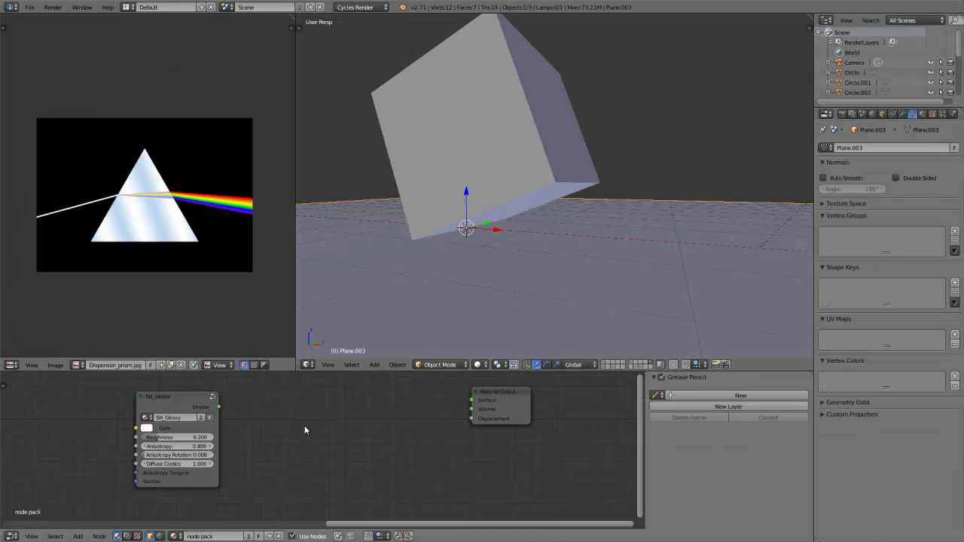
- Link SH_Glossy's Shader output to Material Output Surface and switch to Rendered shading
drag(220, 406, 484, 403)
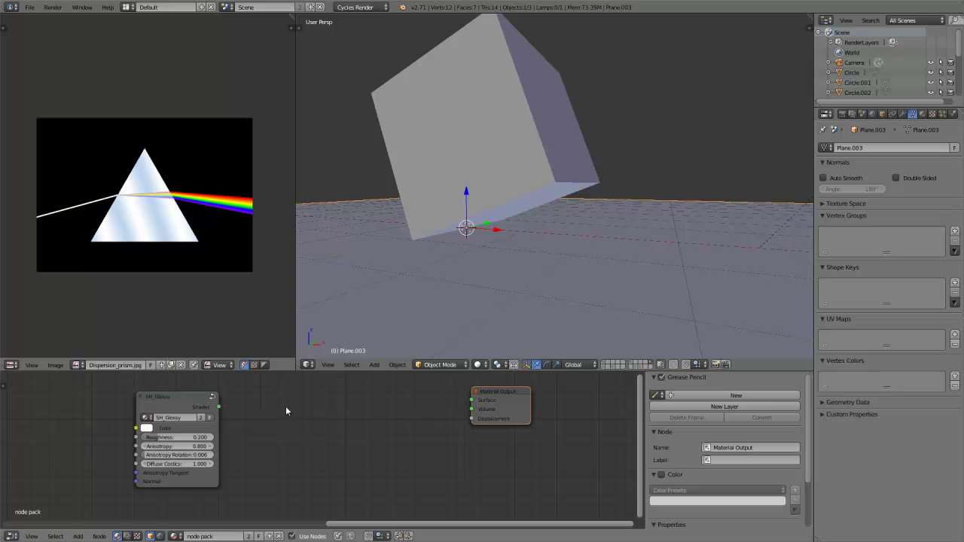
drag(219, 407, 472, 400)
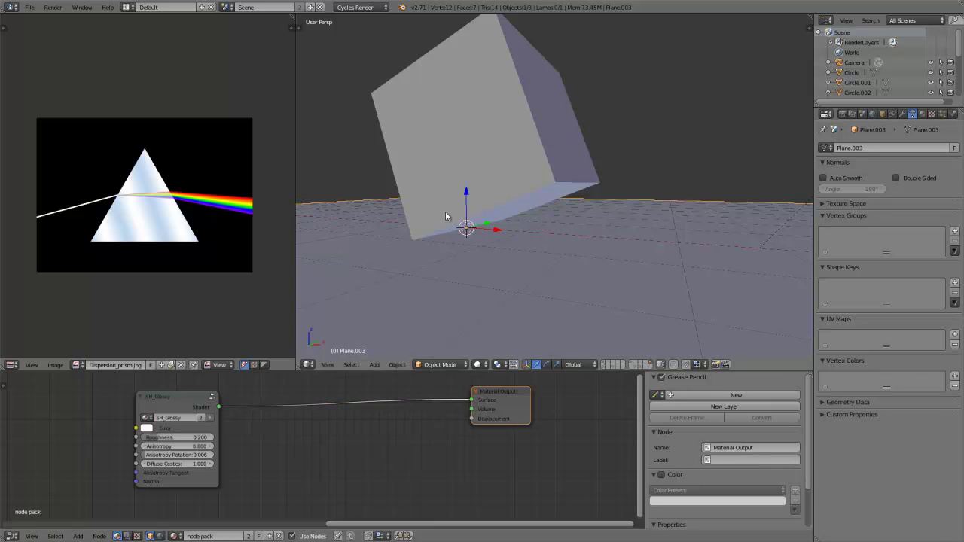
key(shift+z)
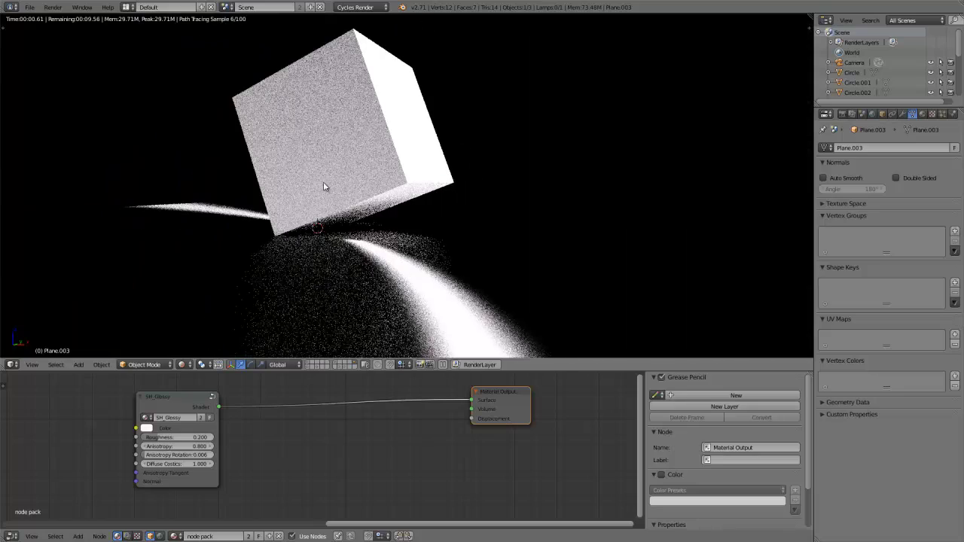
middle_drag(291, 429, 340, 439)
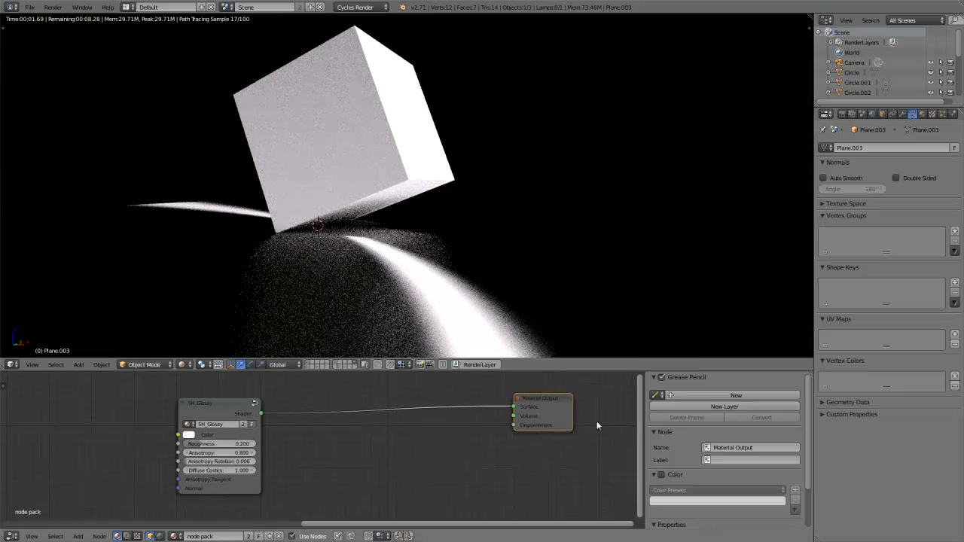
key(g)
click(556, 424)
scroll(355, 474, up, 2)
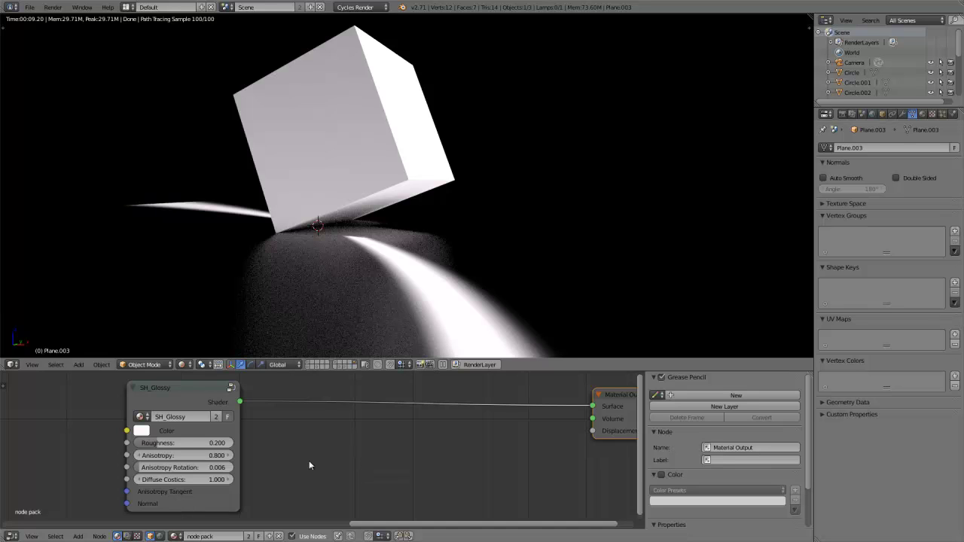
- Move SH_Glossy left, enlarge the node editor and add an Anisotropic BSDF node
drag(222, 405, 107, 403)
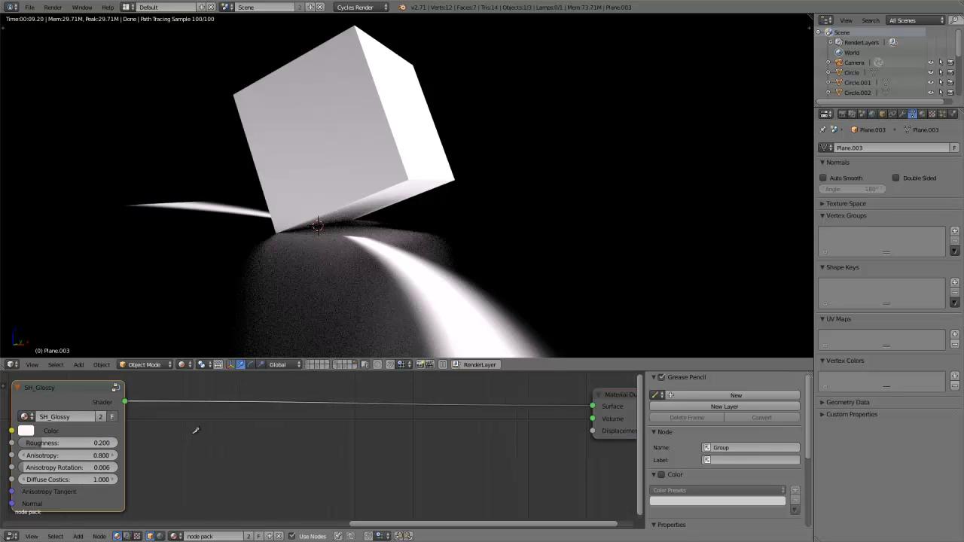
scroll(393, 459, down, 1)
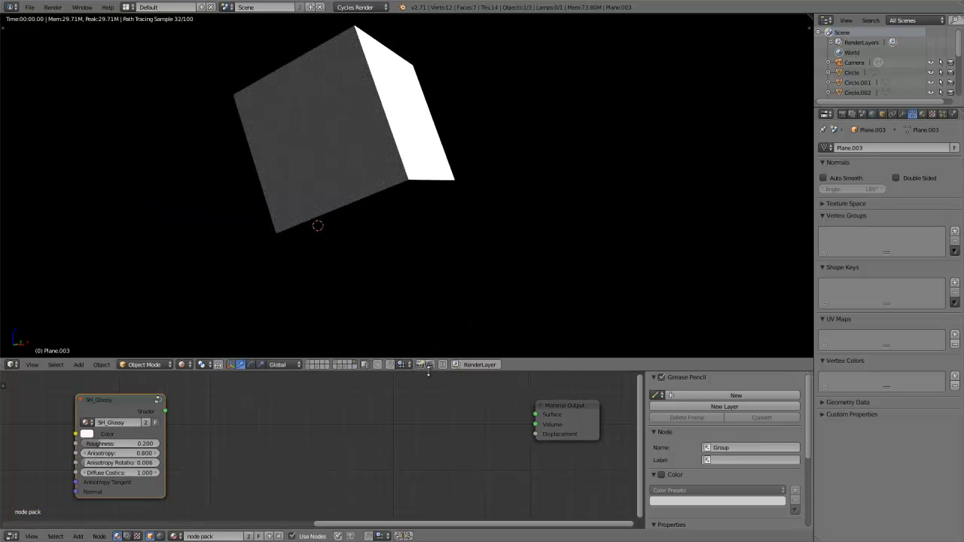
drag(429, 374, 427, 268)
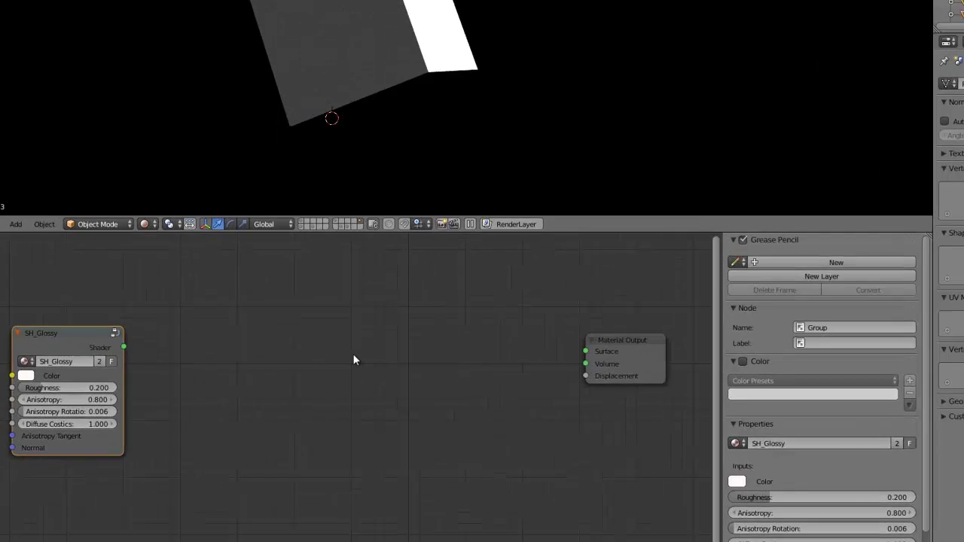
key(shift+a)
mouse_move(332, 369)
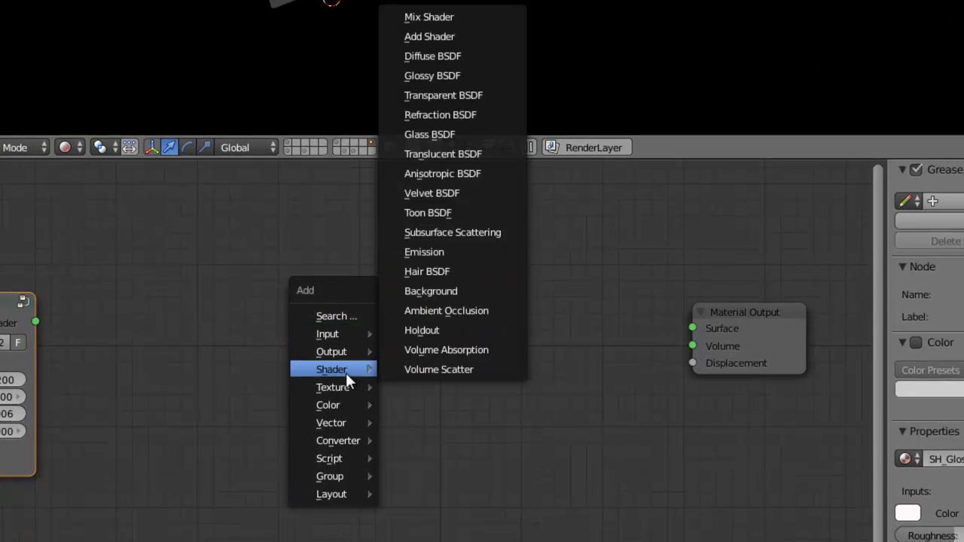
click(452, 173)
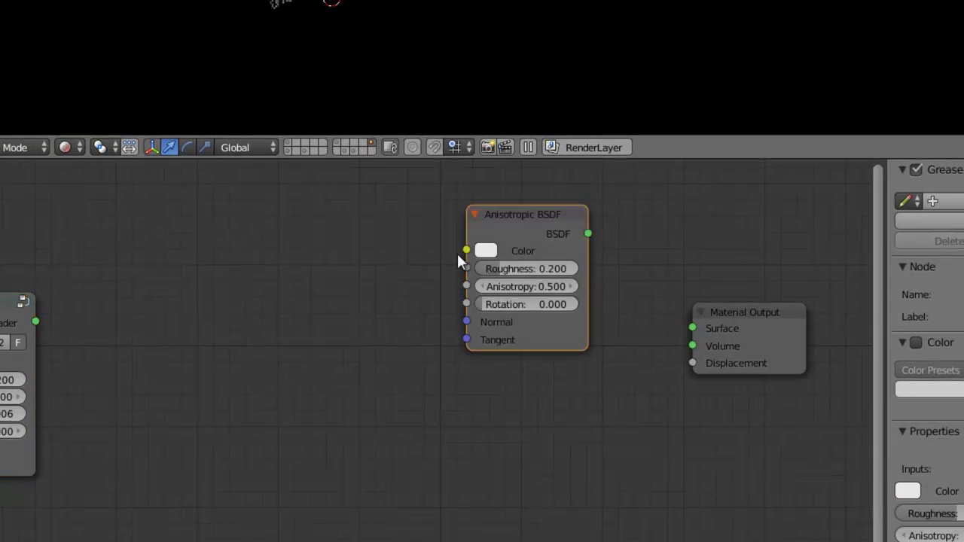
click(305, 290)
- Set the Anisotropic BSDF's Anisotropy to 0.8 and move the node up
middle_drag(559, 375, 293, 389)
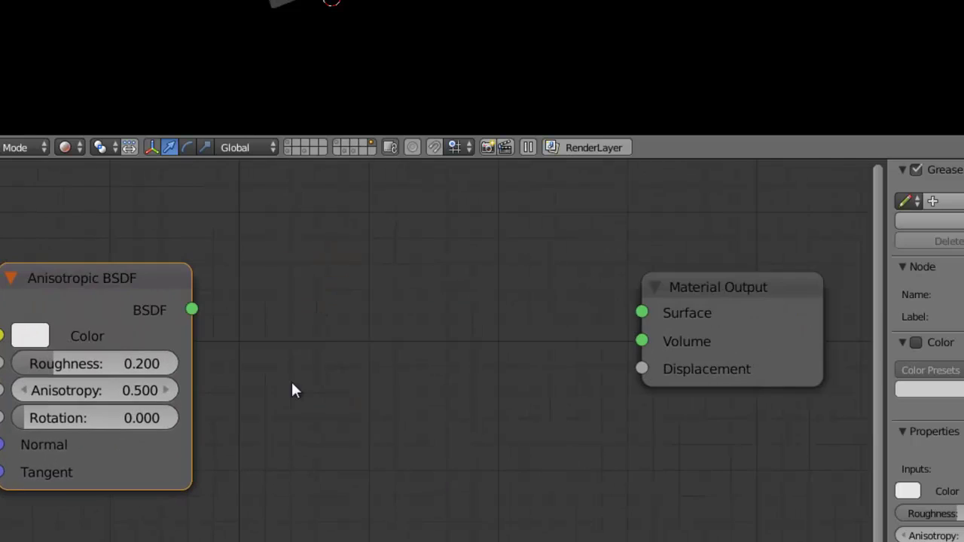
scroll(314, 384, down, 1)
click(121, 389)
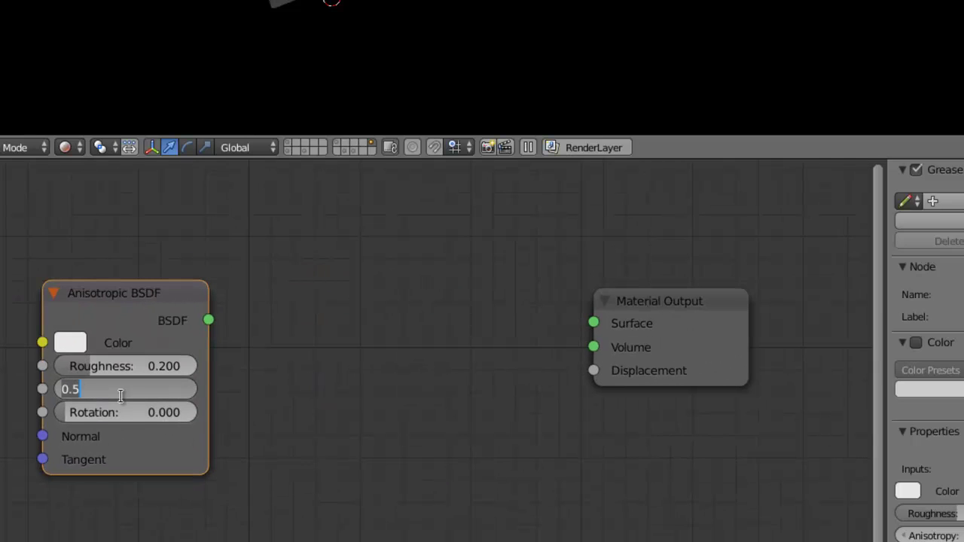
text(0.8)
key(Return)
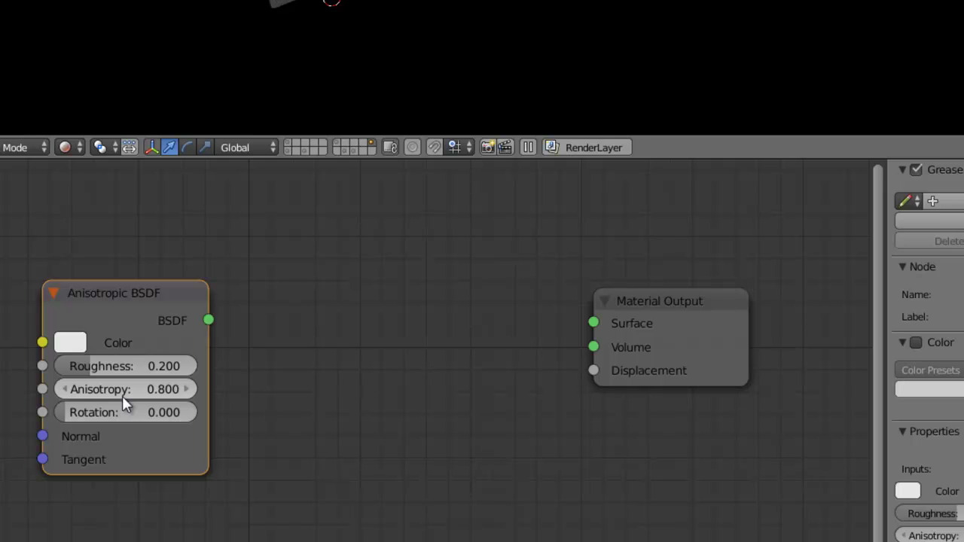
drag(205, 334, 228, 258)
- Duplicate the Anisotropic BSDF twice, stacking both copies below the original
scroll(193, 393, down, 2)
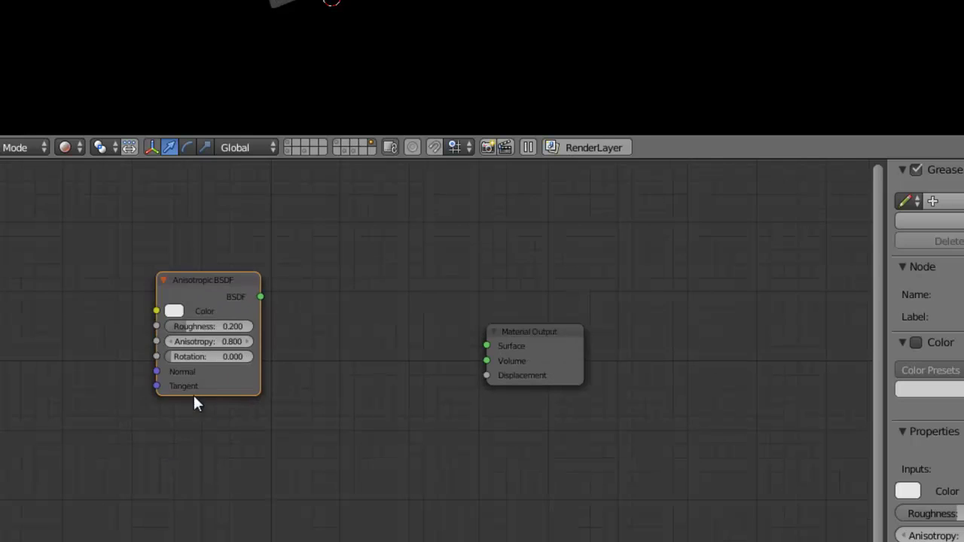
scroll(274, 321, up, 1)
key(shift+d)
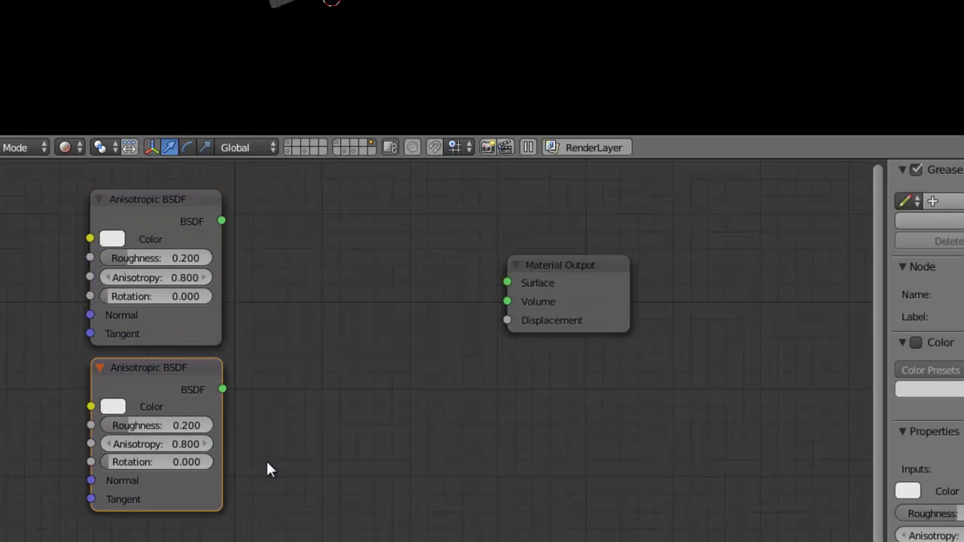
click(268, 469)
key(shift+d)
click(271, 490)
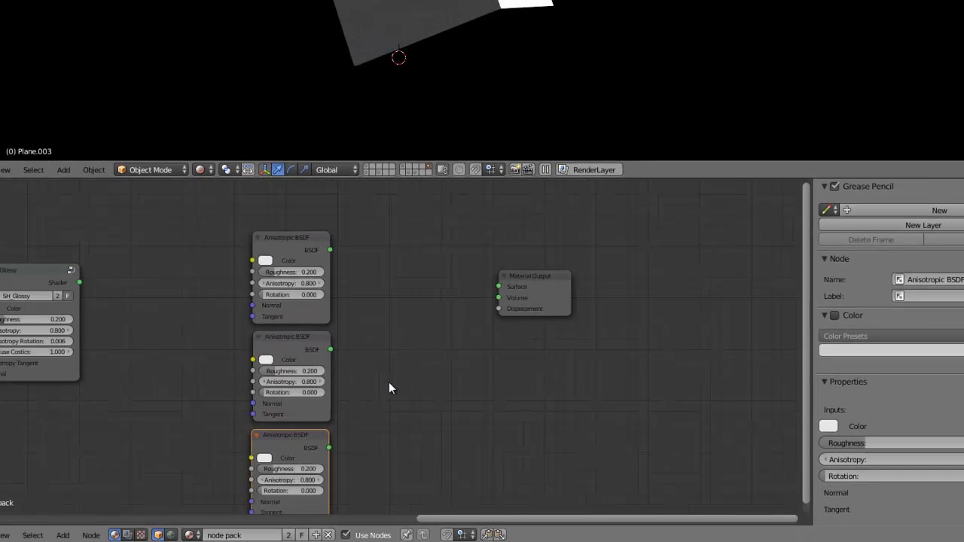
middle_drag(389, 382, 405, 349)
- Colour the three BSDFs pure green, pure red and pure blue from top to bottom
click(286, 225)
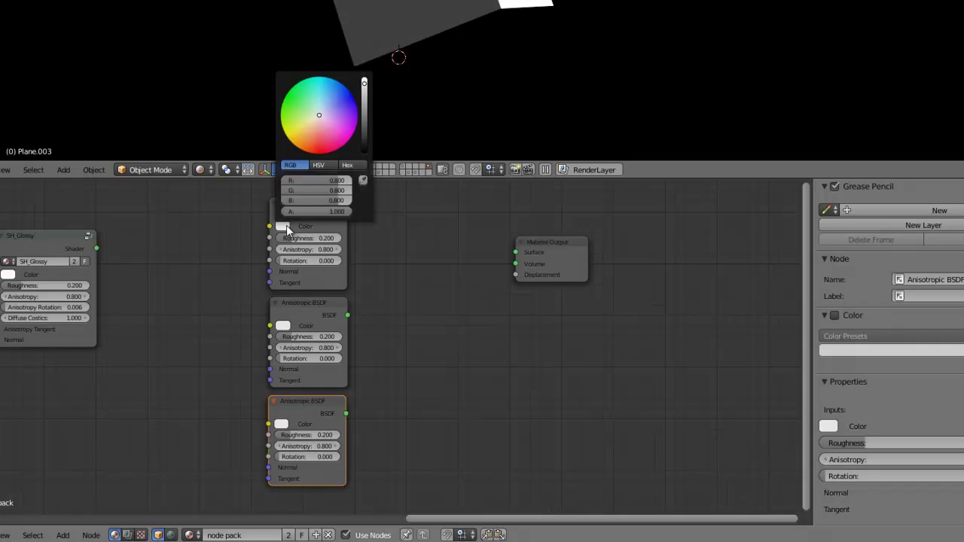
mouse_move(312, 189)
mouse_down()
mouse_move(347, 189)
mouse_move(242, 181)
mouse_up()
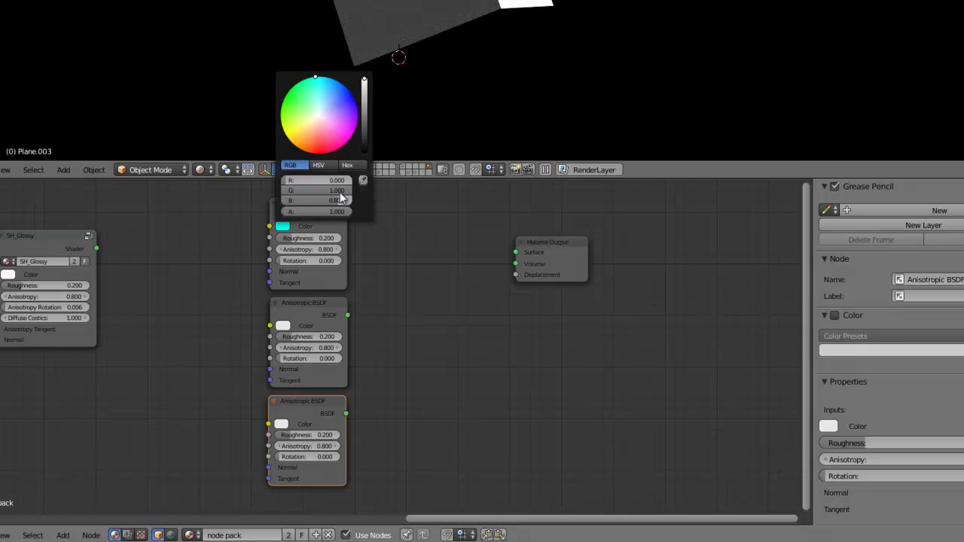
drag(331, 199, 290, 201)
click(283, 325)
mouse_move(318, 279)
mouse_down()
mouse_move(373, 280)
mouse_move(286, 290)
mouse_up()
drag(350, 300, 286, 300)
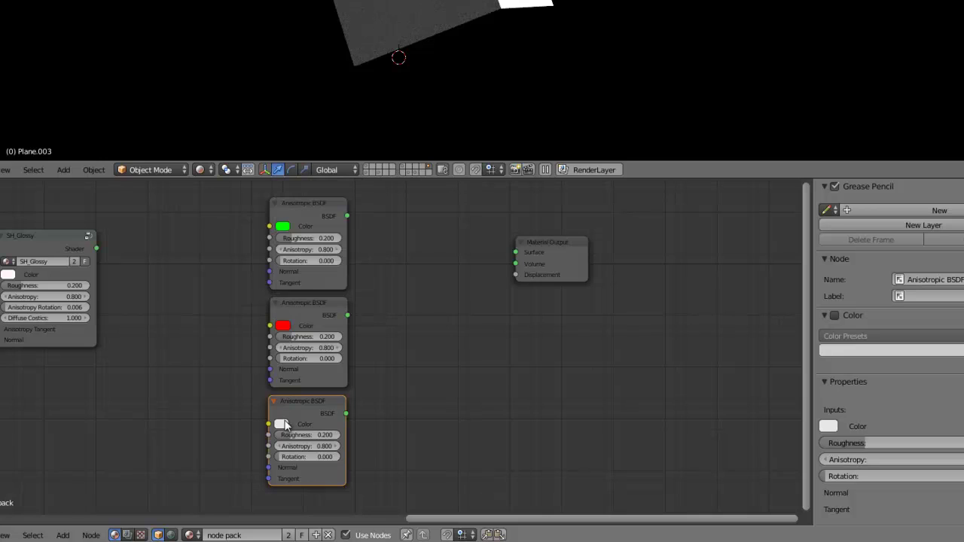
click(280, 424)
mouse_move(316, 397)
mouse_down()
mouse_move(350, 397)
mouse_move(239, 387)
mouse_up()
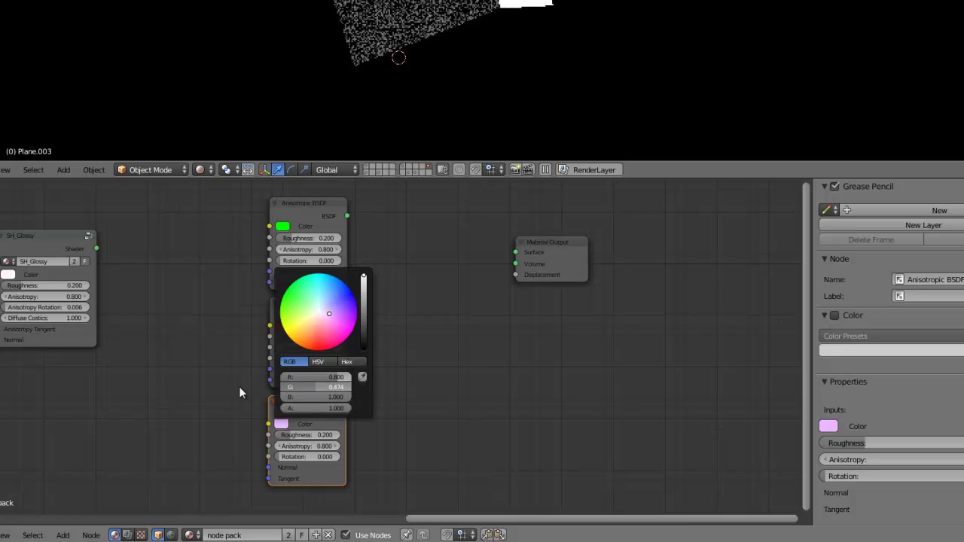
drag(338, 376, 212, 376)
- Move the Material Output node to the right and recentre the node view
middle_drag(457, 325, 442, 350)
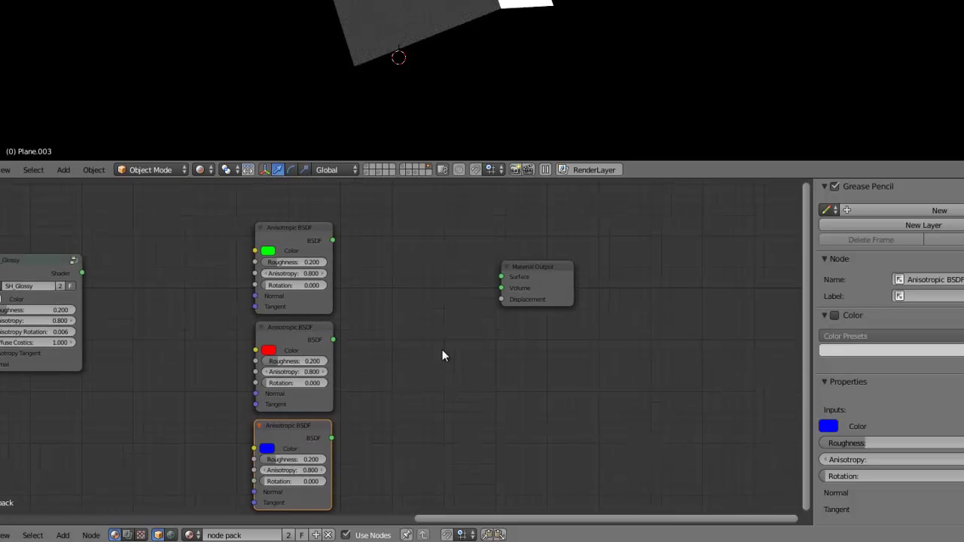
drag(542, 290, 670, 317)
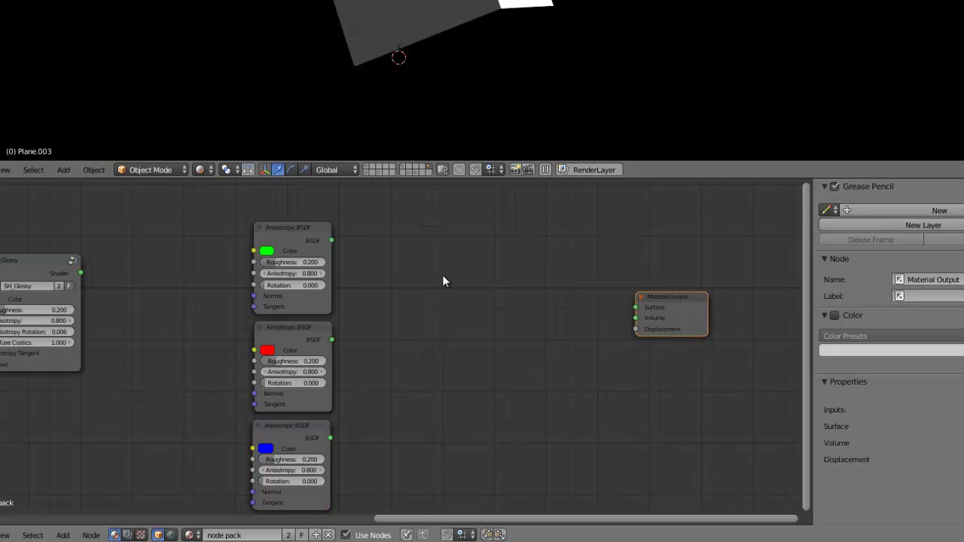
middle_drag(443, 306, 365, 319)
key(shift+a)
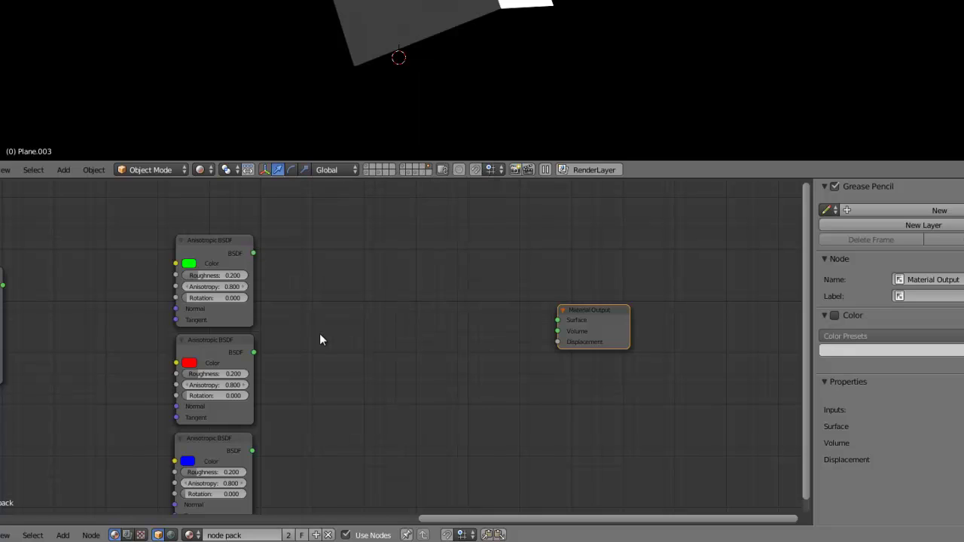
- Add an Add Shader node fed by the green and red Anisotropic BSDFs
key(shift+a)
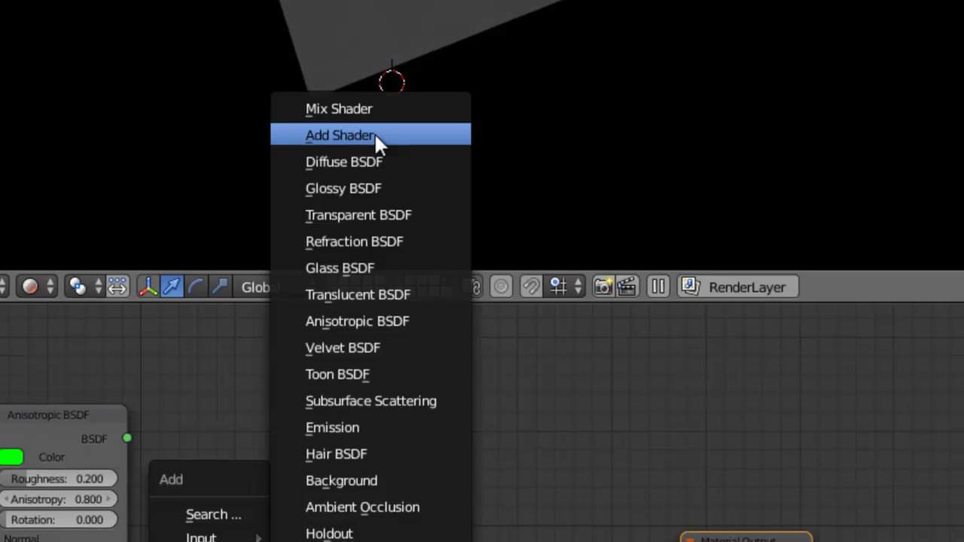
click(370, 86)
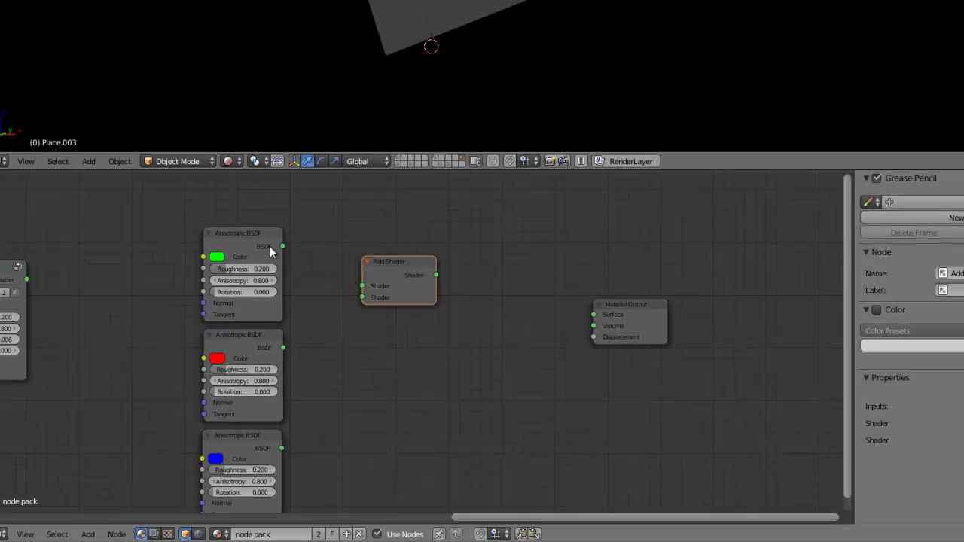
drag(282, 247, 362, 285)
mouse_move(284, 347)
mouse_down()
mouse_move(364, 297)
mouse_move(363, 280)
mouse_move(434, 322)
mouse_move(464, 356)
mouse_up()
- Add a second Add Shader for the blue BSDF and route the combined shader into the Material Output Surface
key(shift+d)
click(507, 347)
drag(283, 448, 465, 367)
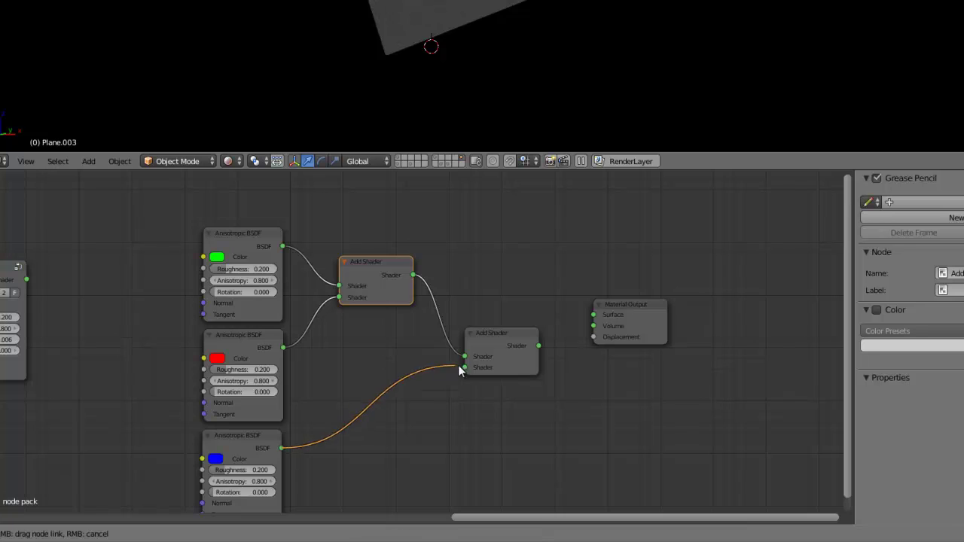
drag(538, 346, 595, 316)
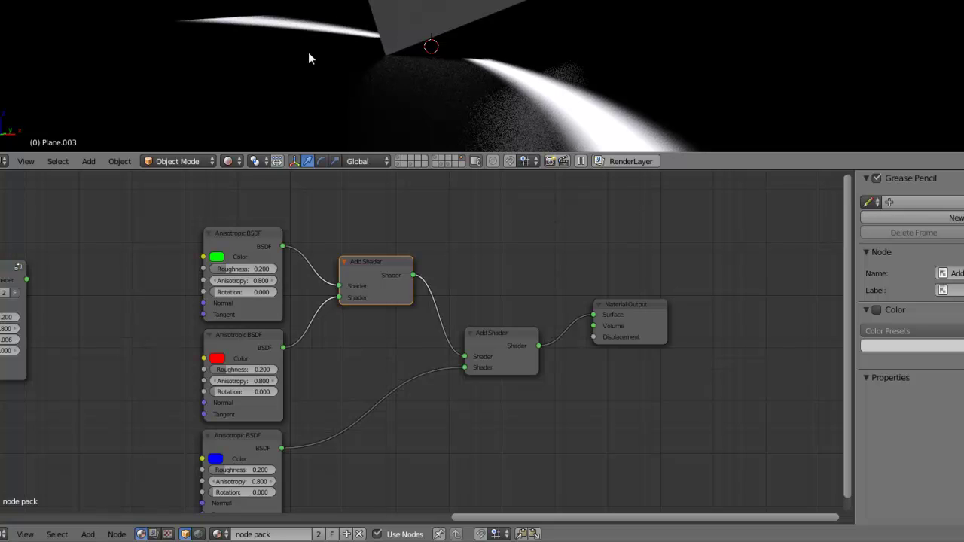
middle_drag(523, 32, 518, 43)
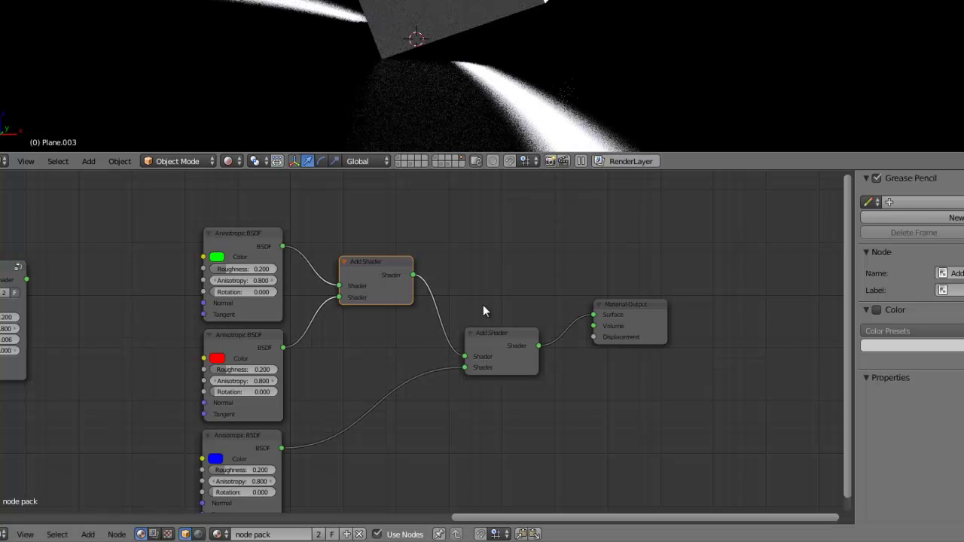
scroll(397, 380, down, 2)
middle_drag(394, 393, 517, 370)
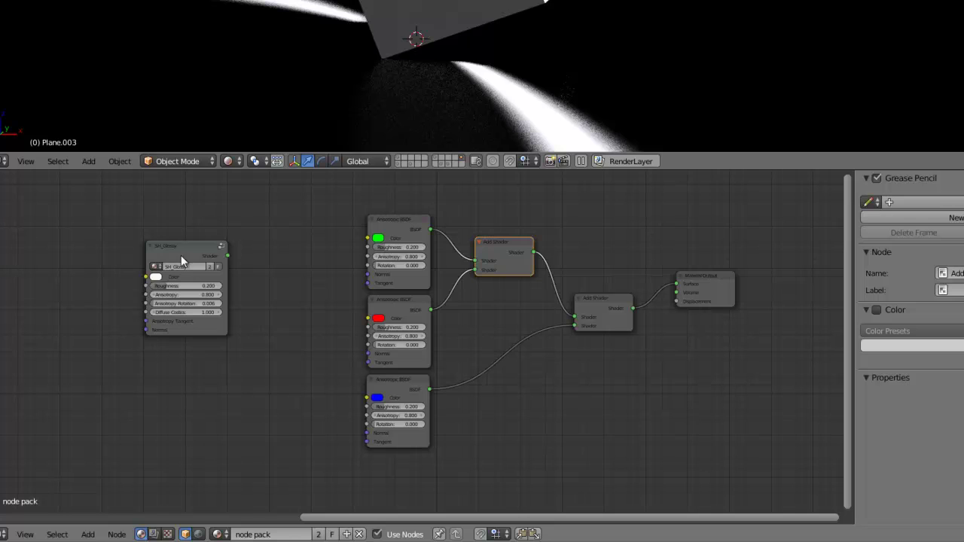
- Move SH_Glossy aside and wire a new Anisotropic BSDF straight into the Material Output Surface
drag(181, 255, 53, 255)
middle_drag(316, 260, 203, 260)
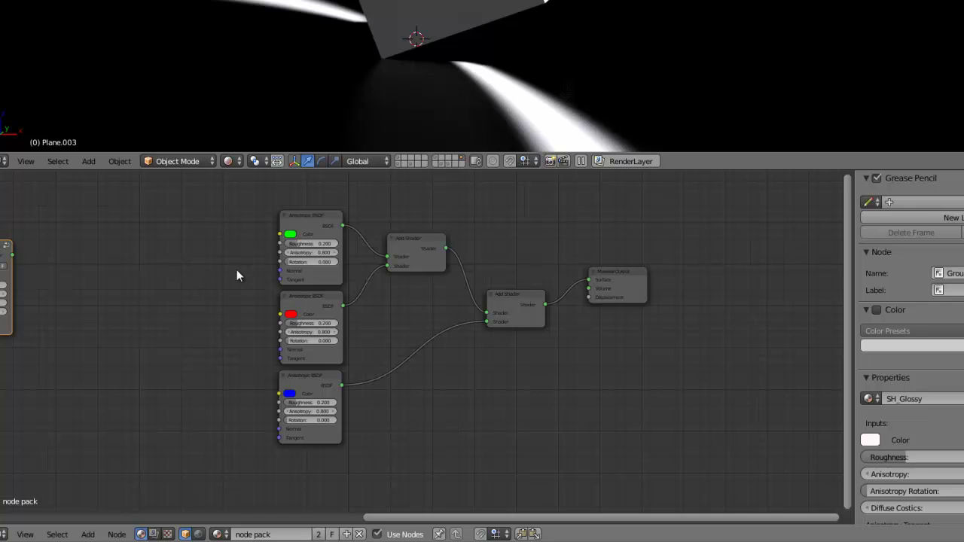
scroll(417, 286, up, 2)
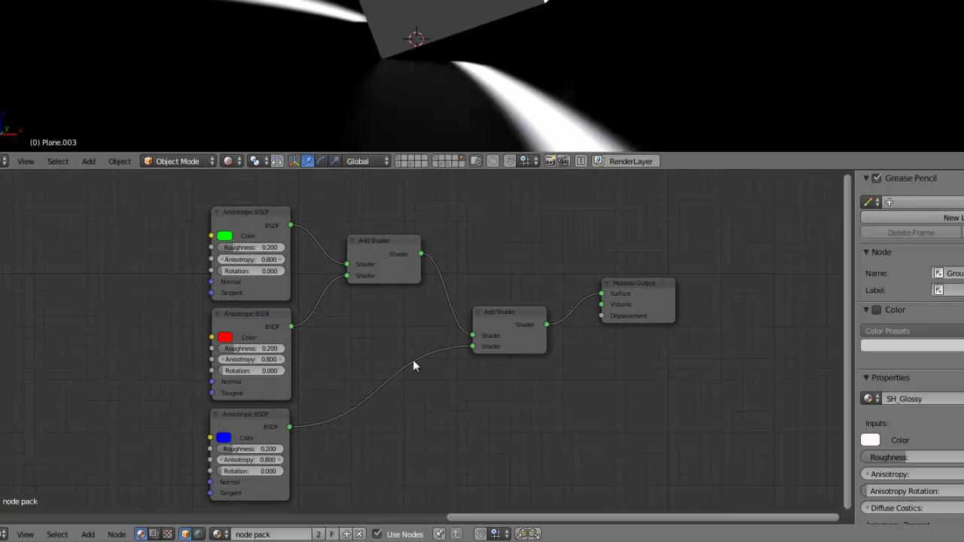
middle_drag(412, 364, 415, 347)
key(shift+a)
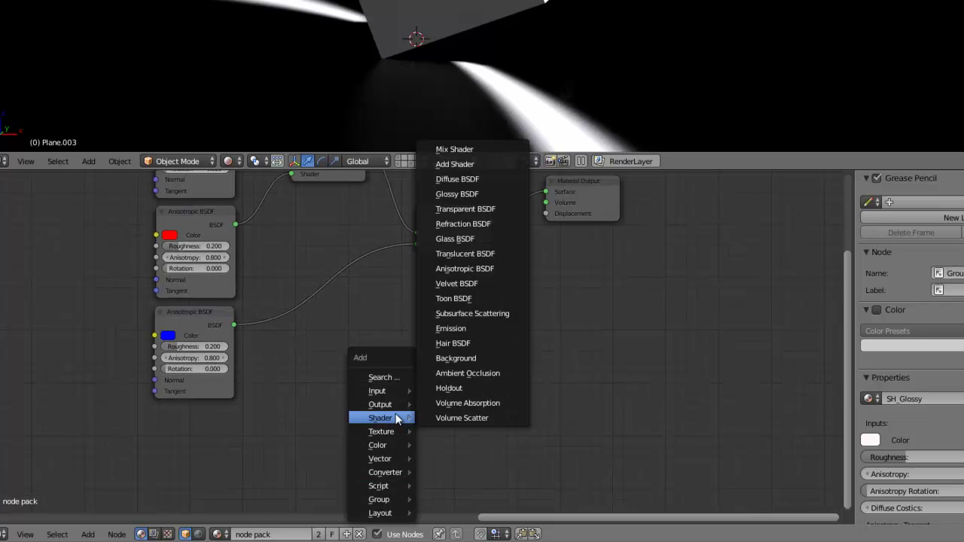
mouse_move(380, 418)
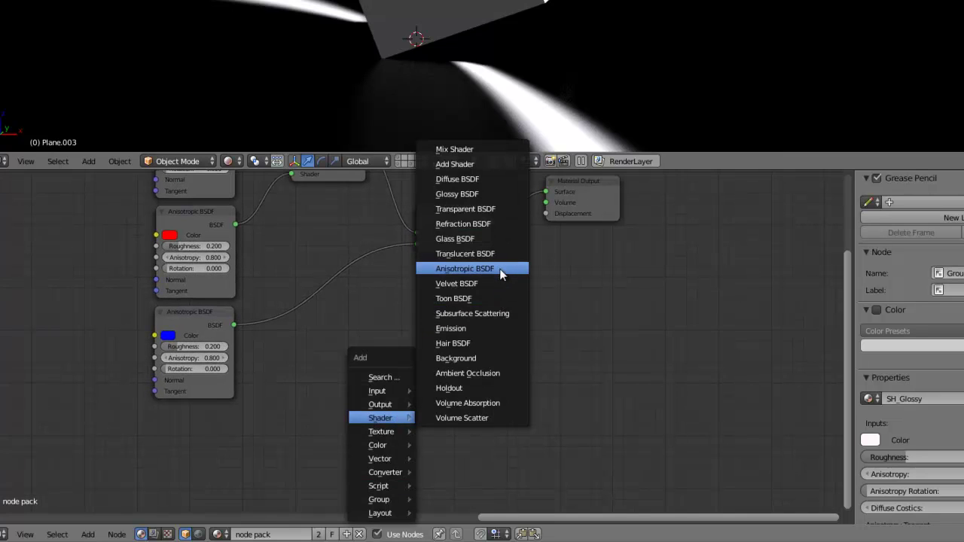
click(499, 268)
click(347, 369)
drag(545, 221, 636, 282)
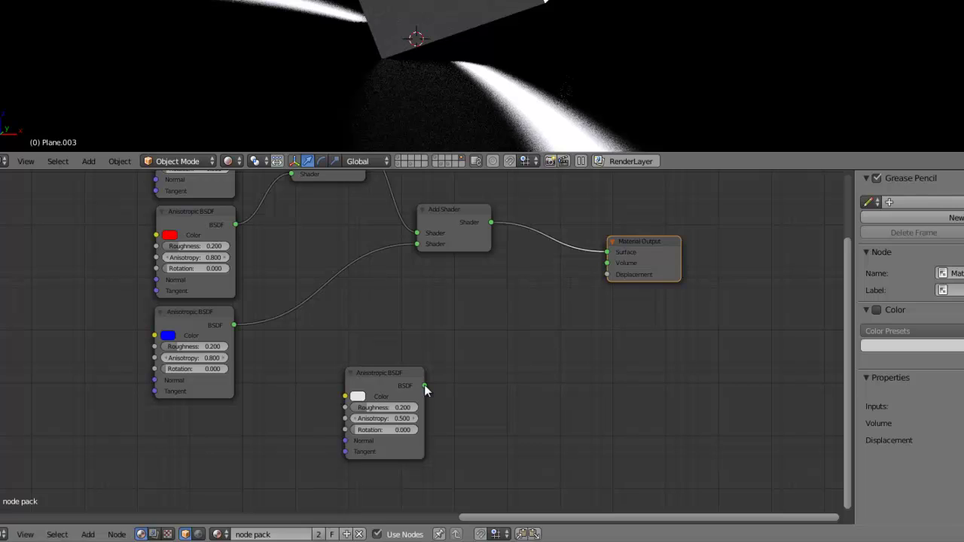
drag(424, 385, 607, 252)
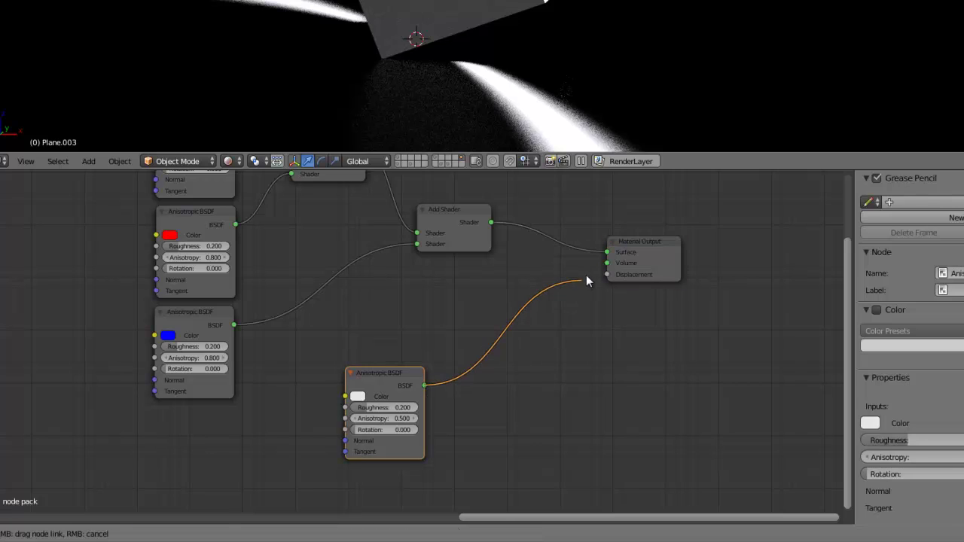
- Set the new node's Anisotropy to 0.8 and sweep its Rotation to preview the highlights
click(402, 418)
text(.8)
key(Return)
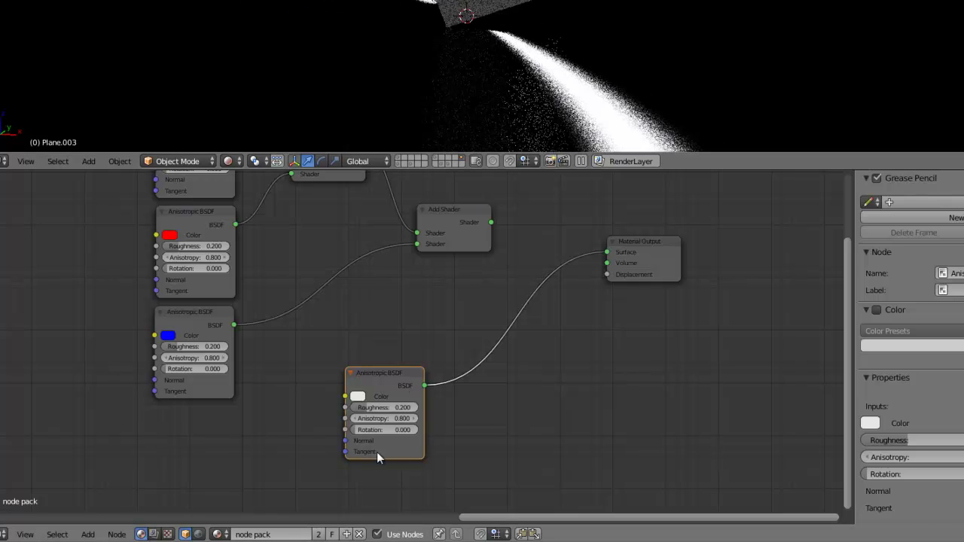
scroll(376, 452, up, 2)
scroll(354, 422, up, 2)
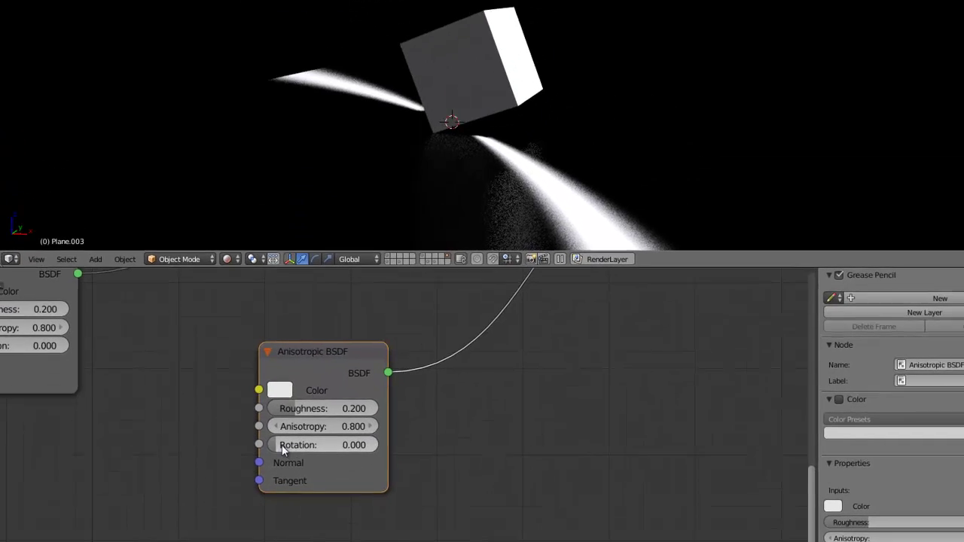
mouse_move(280, 482)
mouse_down()
mouse_move(389, 470)
mouse_move(265, 476)
mouse_up()
- Reconnect the combined Add Shader chain to the Material Output Surface and reposition the output node
scroll(455, 444, down, 1)
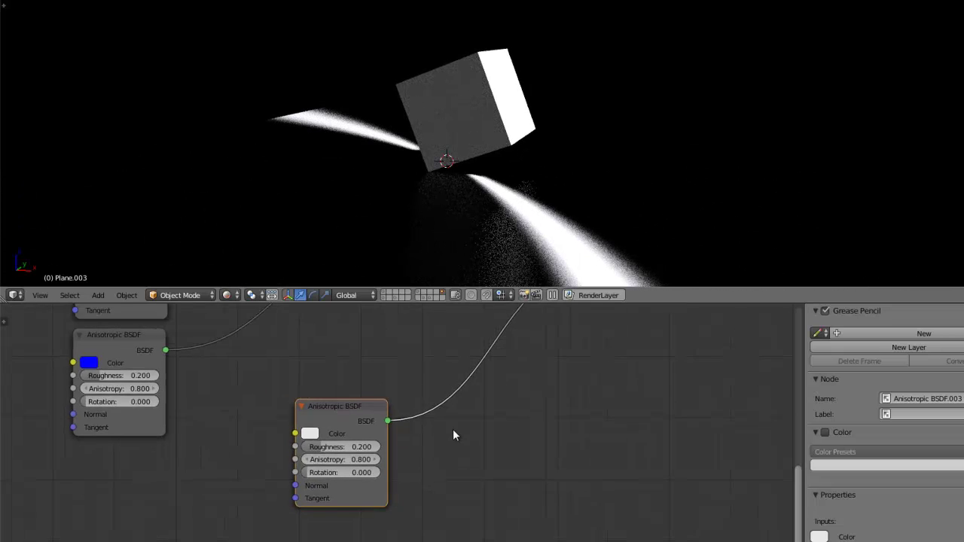
scroll(453, 431, down, 1)
scroll(440, 460, down, 1)
middle_drag(436, 501, 491, 511)
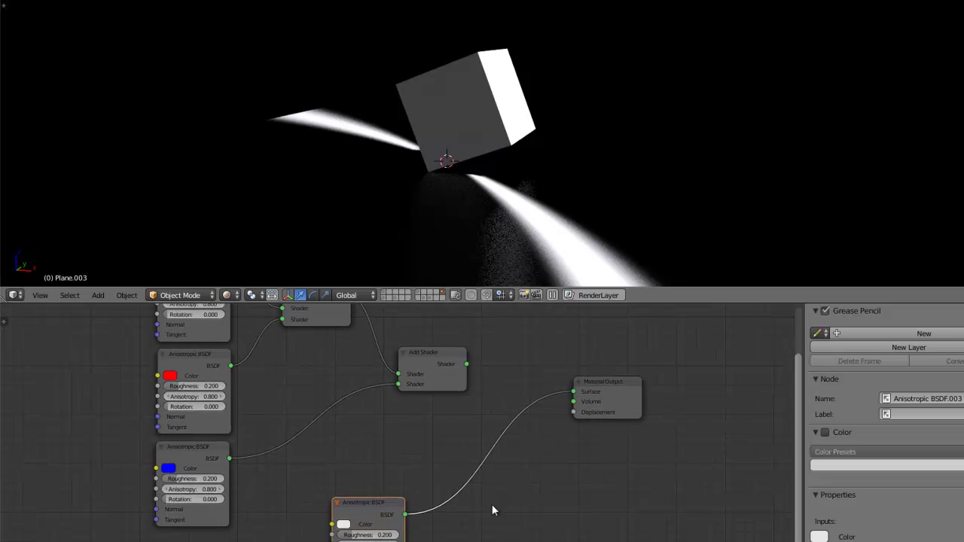
mouse_move(467, 367)
mouse_down()
mouse_move(573, 391)
mouse_move(628, 379)
mouse_up()
middle_drag(418, 409, 565, 467)
- Set the red Anisotropic BSDF's Rotation to 0.002
scroll(400, 485, up, 1)
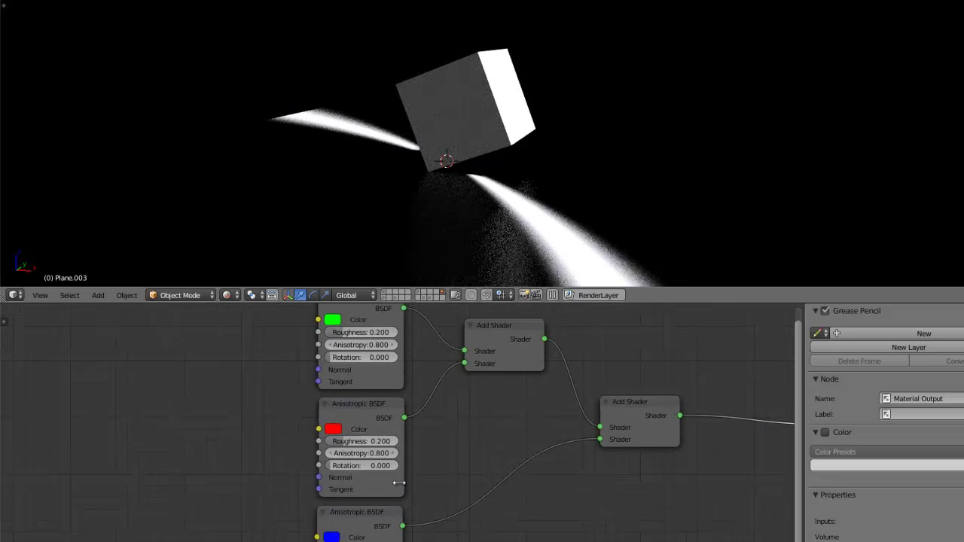
scroll(395, 481, up, 1)
click(342, 468)
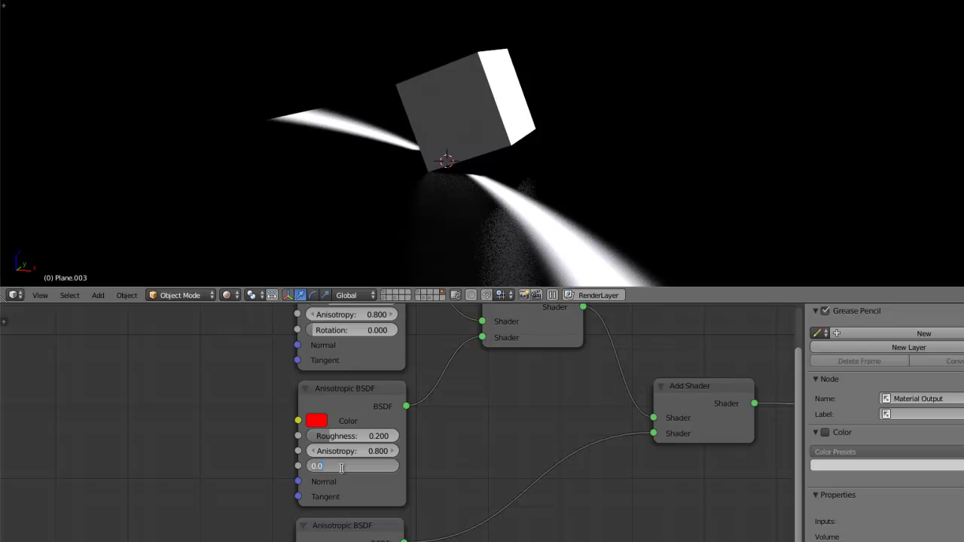
key(Return)
scroll(419, 467, down, 1)
scroll(419, 467, up, 1)
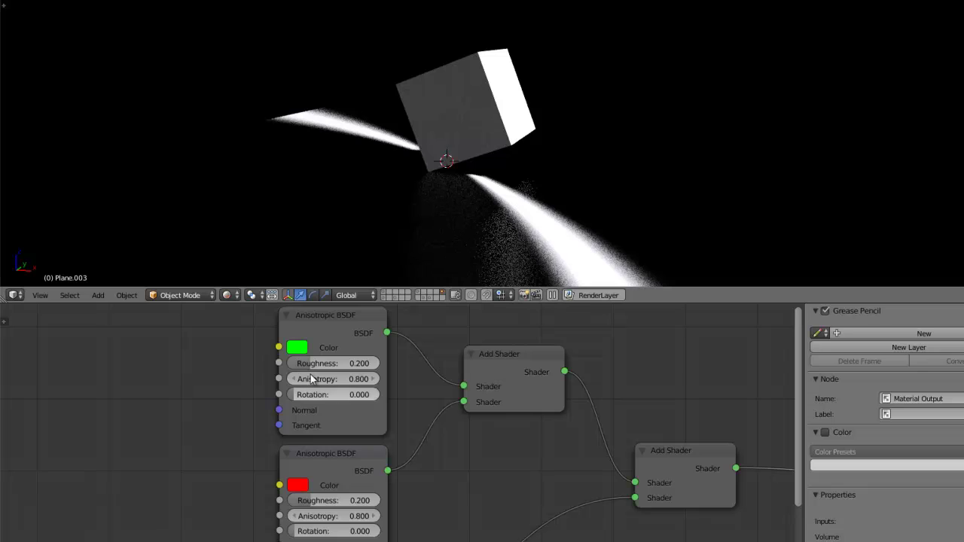
shift+scroll(429, 492, down, 2)
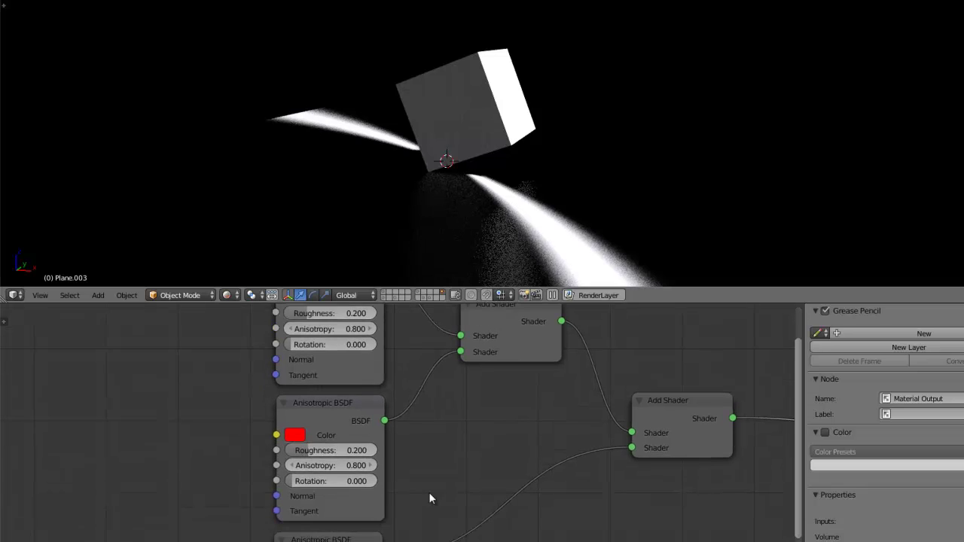
click(329, 478)
text(0.)
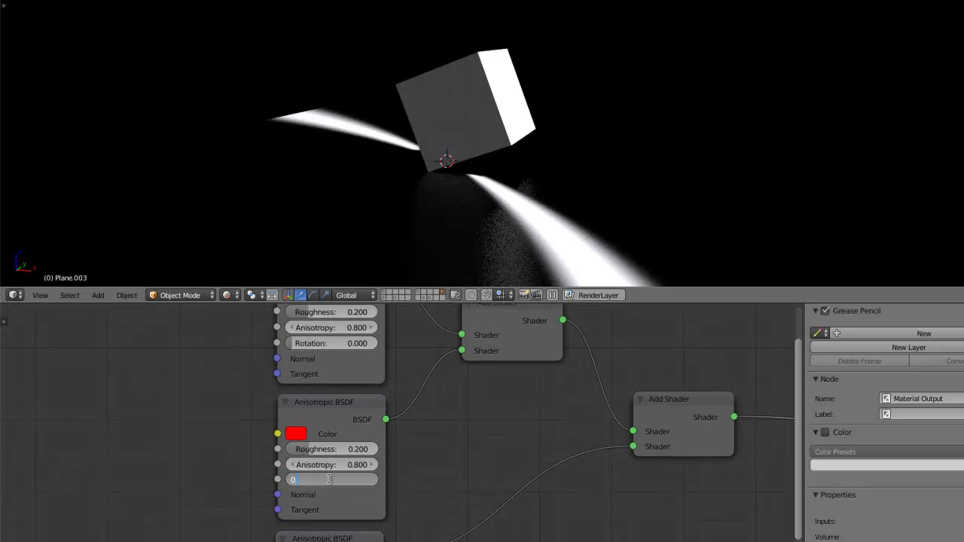
text(002)
key(Return)
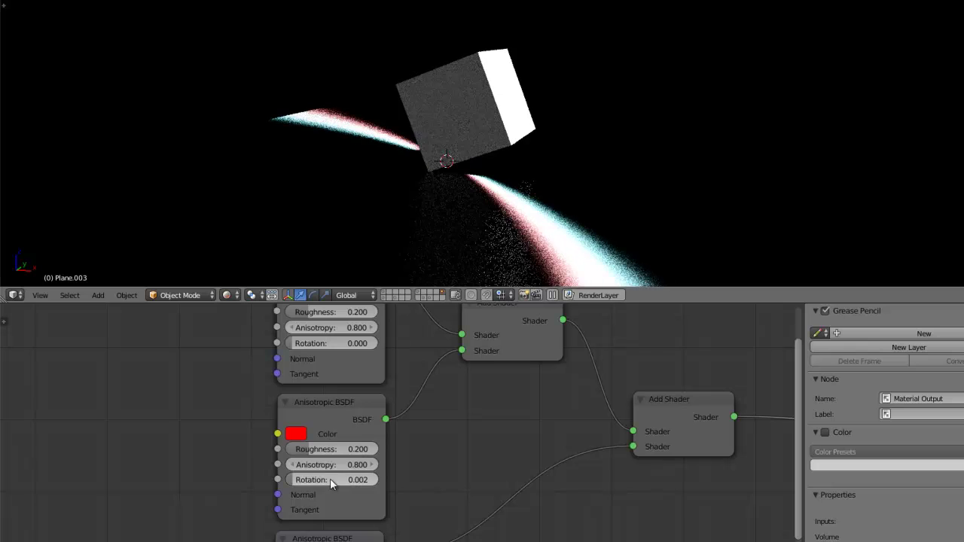
- Bring the blue shader node into view and reframe the preview of the coloured highlights
mouse_move(509, 519)
middle_down()
mouse_move(445, 513)
mouse_move(439, 466)
middle_up()
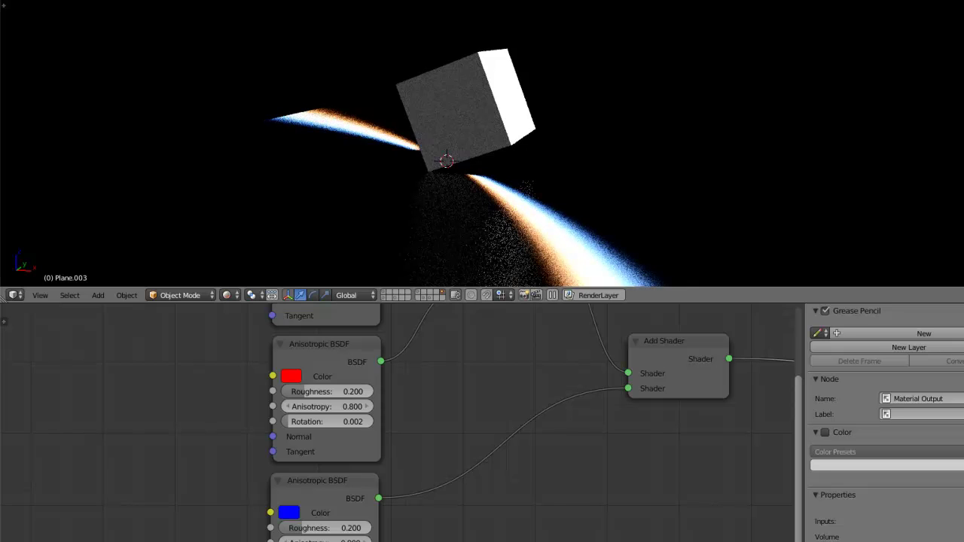
mouse_move(516, 198)
middle_down()
mouse_move(451, 168)
mouse_move(463, 172)
middle_up()
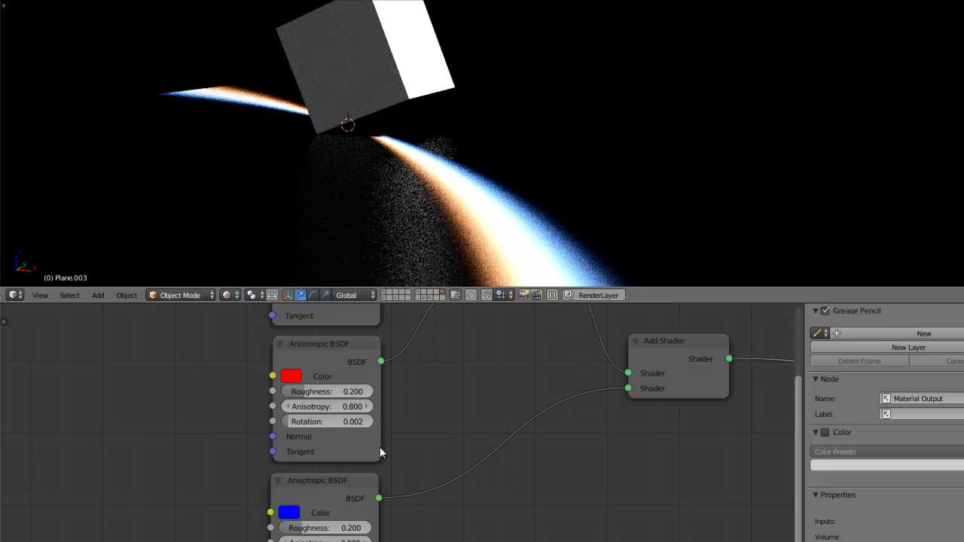
click(325, 422)
- Try Rotation 0.0002 on the red BSDF and -0.0002 on the blue BSDF
key(ctrl+a)
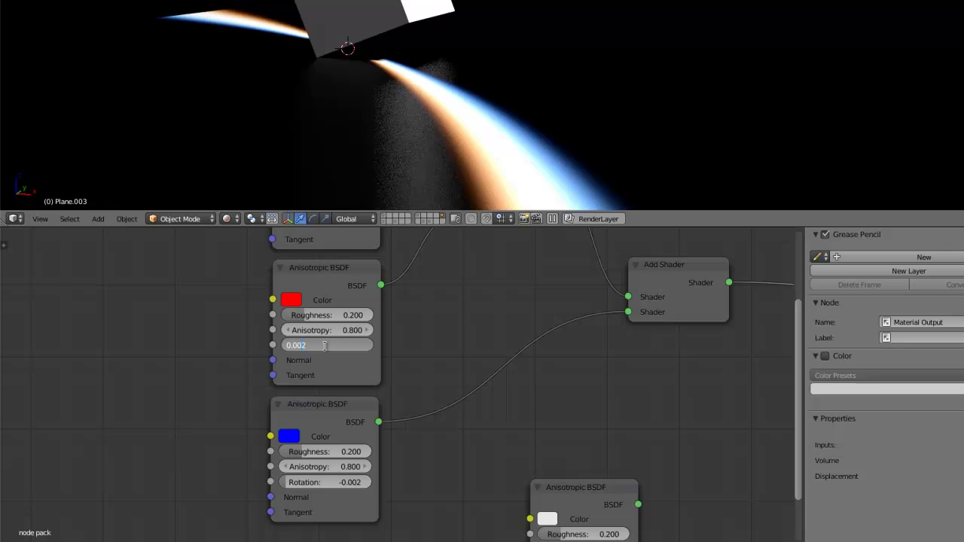
text(0)
key(Return)
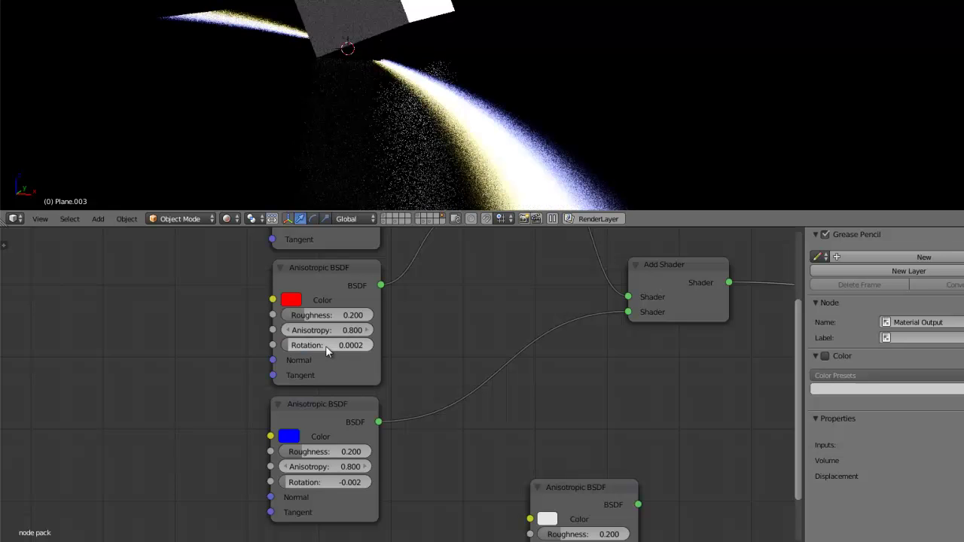
click(349, 486)
click(305, 482)
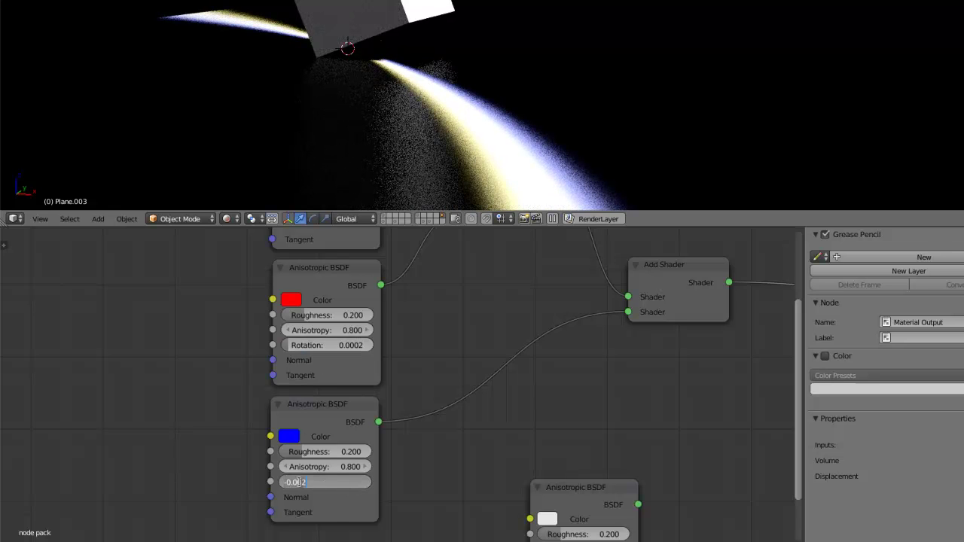
text(0)
key(Return)
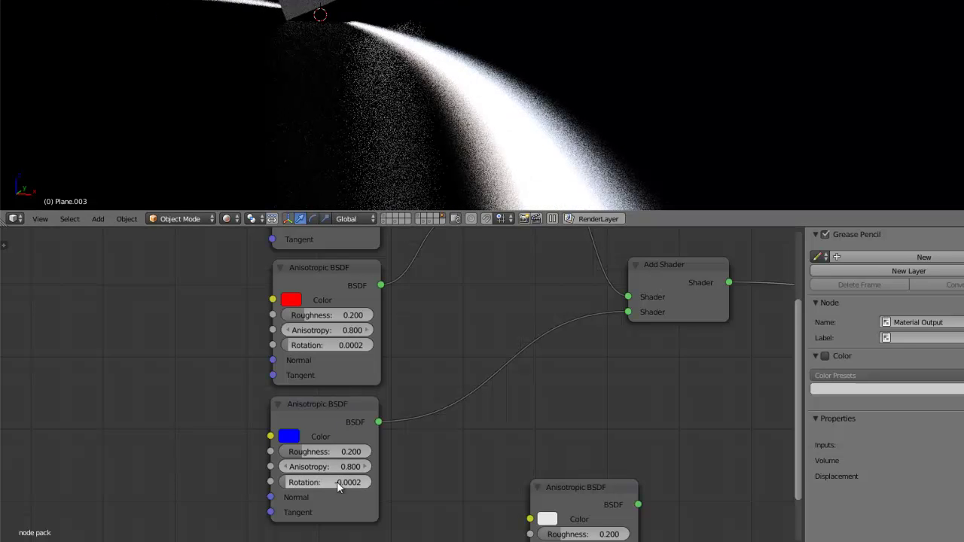
- Change the red BSDF's Rotation to 0.0005 and the blue BSDF's to -0.0005
click(352, 344)
text(0.0005)
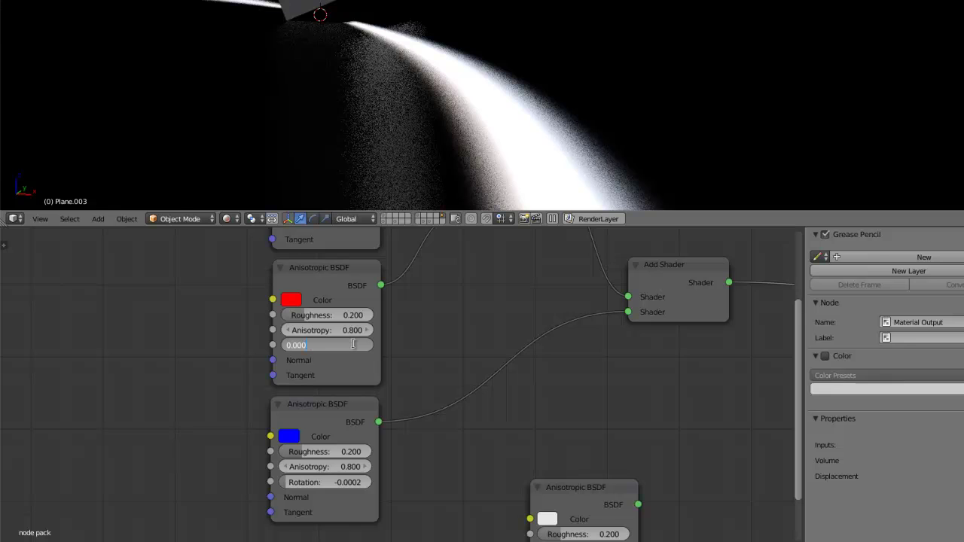
key(Return)
click(337, 482)
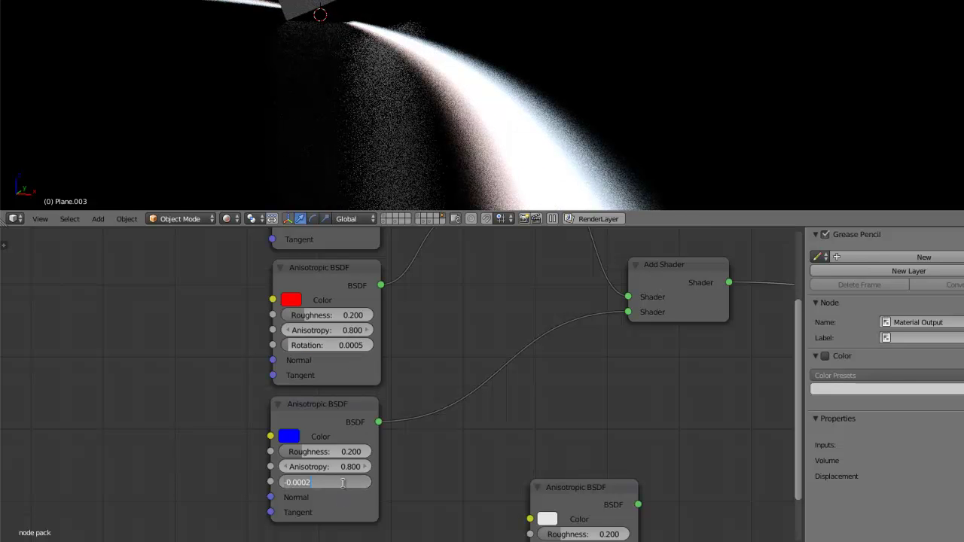
text(-0.0005)
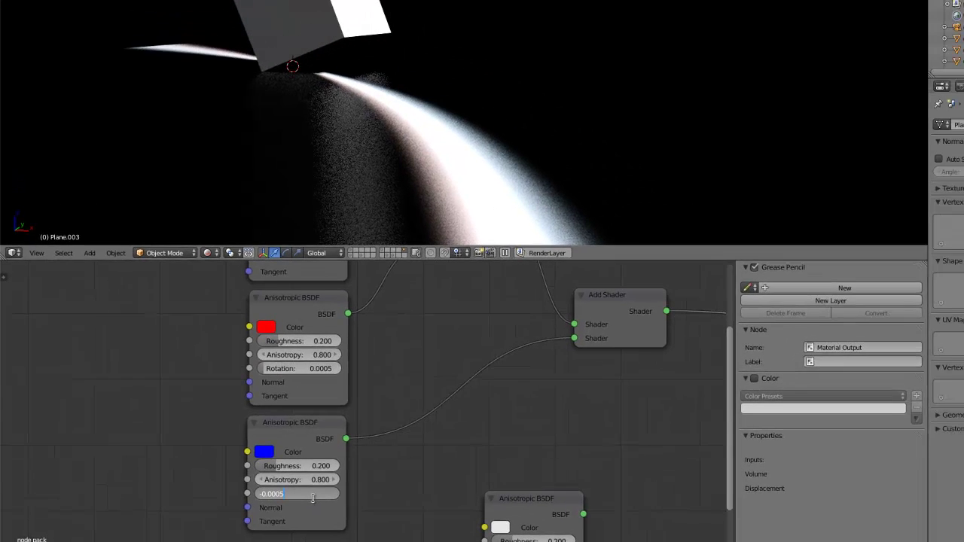
key(Return)
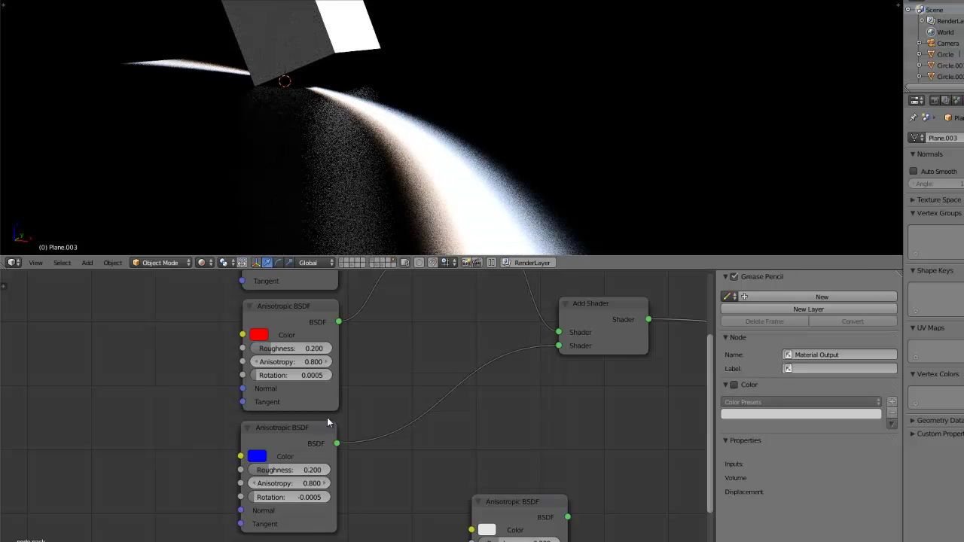
scroll(329, 408, down, 2)
- Delete the white test BSDF and group the three coloured BSDFs and both Add Shaders with Ctrl+G
scroll(366, 404, down, 2)
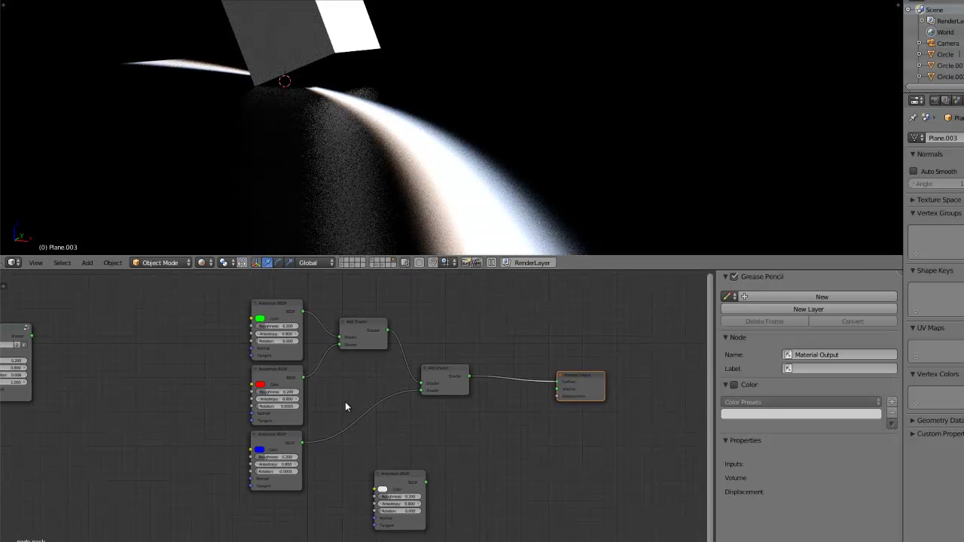
click(398, 472)
key(x)
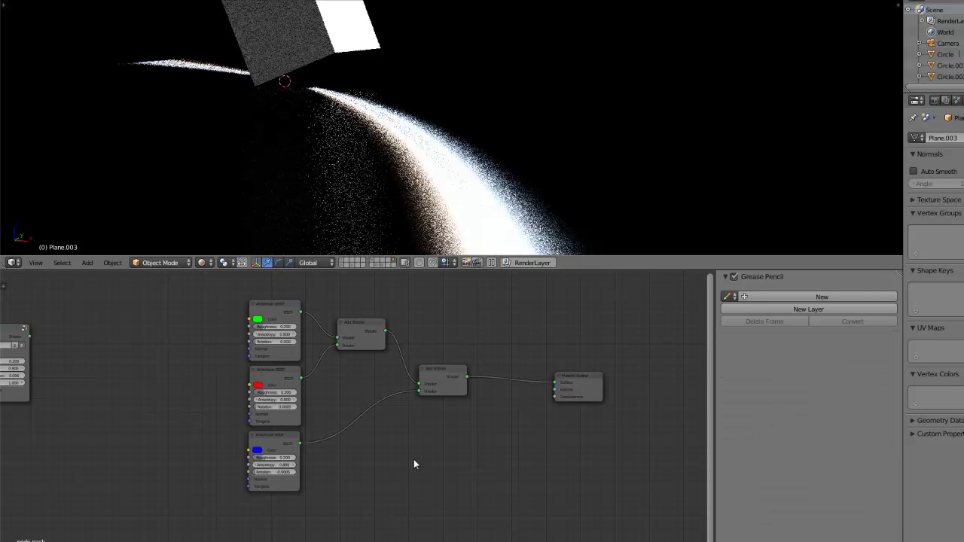
click(280, 303)
shift+click(289, 366)
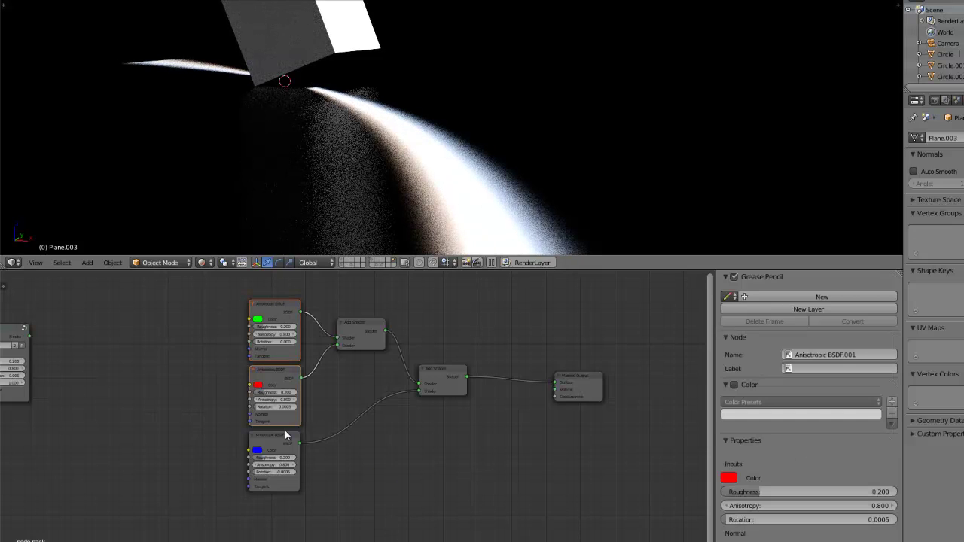
shift+click(284, 433)
shift+click(374, 345)
shift+click(440, 383)
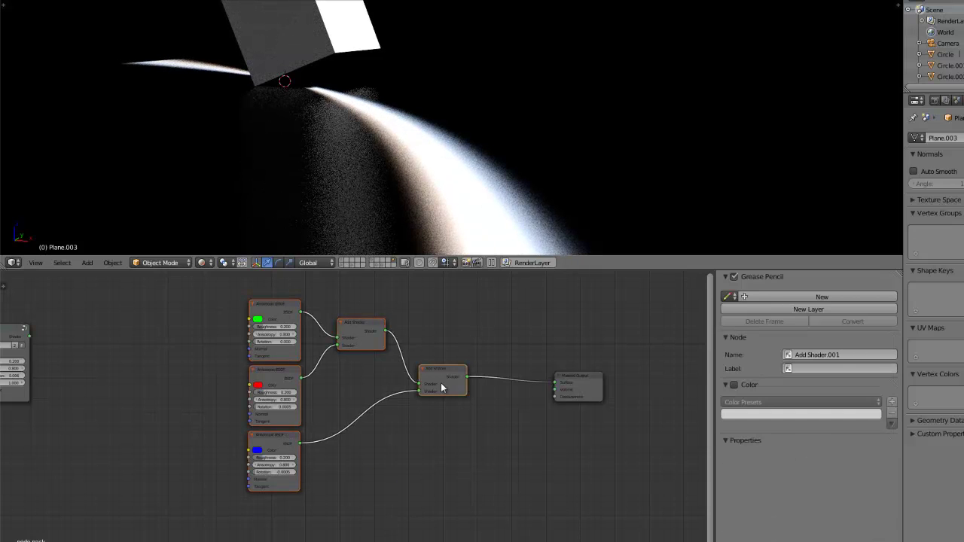
key(ctrl+g)
- Move the Group Input node to the far left and frame all the group's nodes
scroll(356, 415, up, 3)
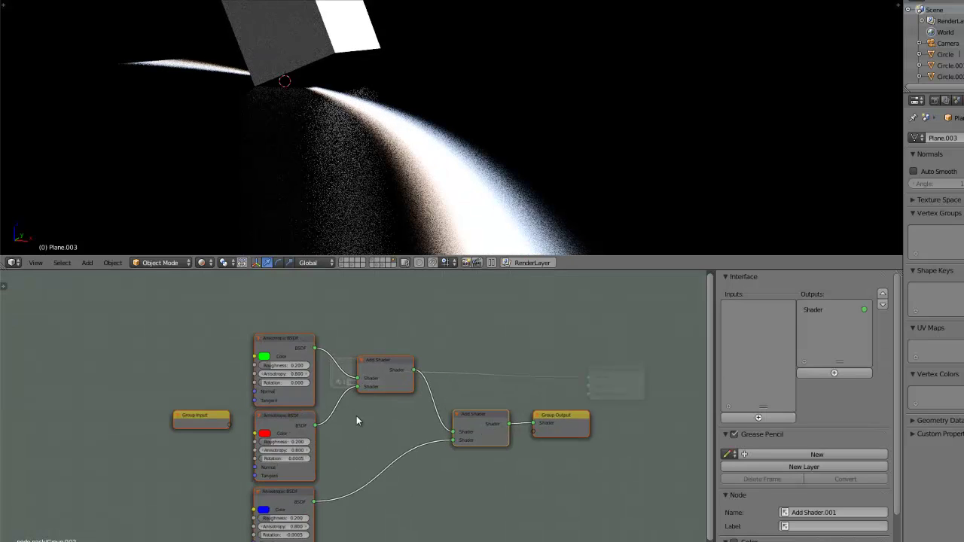
middle_drag(387, 384, 447, 321)
key(g)
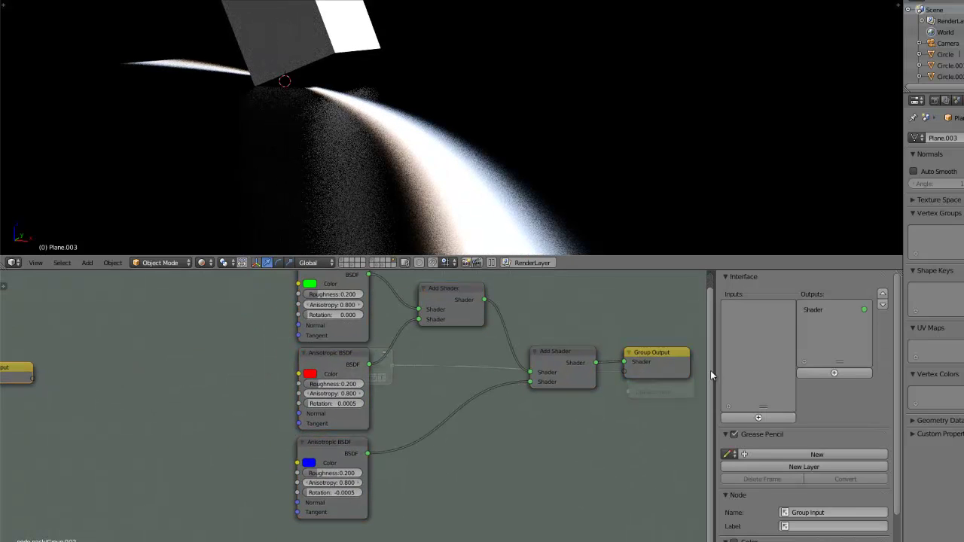
click(710, 370)
key(Home)
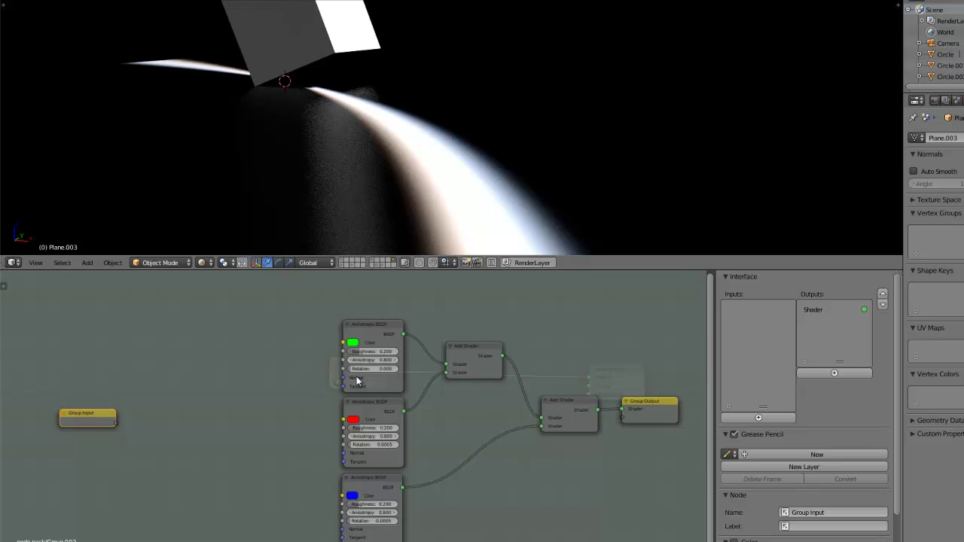
middle_drag(416, 445, 427, 403)
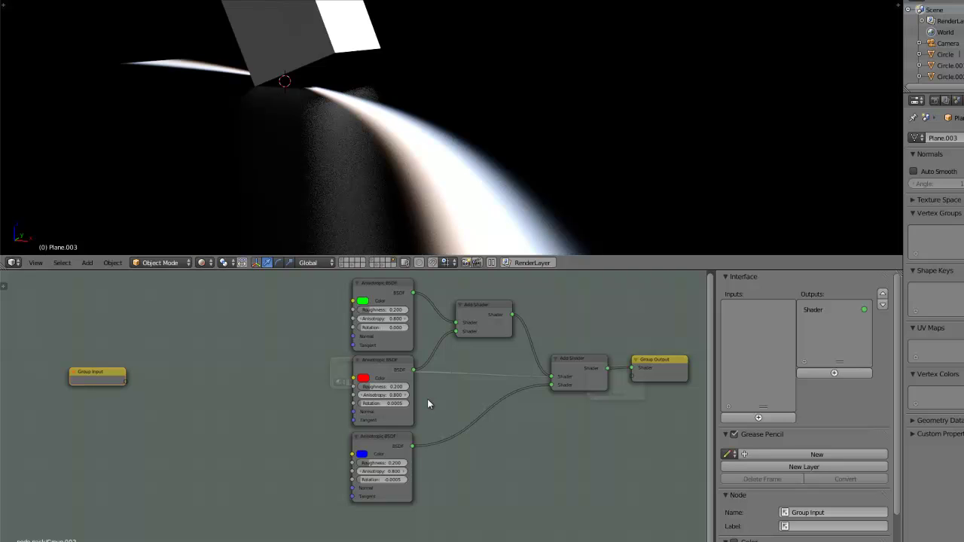
scroll(233, 379, up, 2)
mouse_move(233, 379)
middle_down()
mouse_move(370, 389)
mouse_move(328, 387)
middle_up()
scroll(367, 390, down, 2)
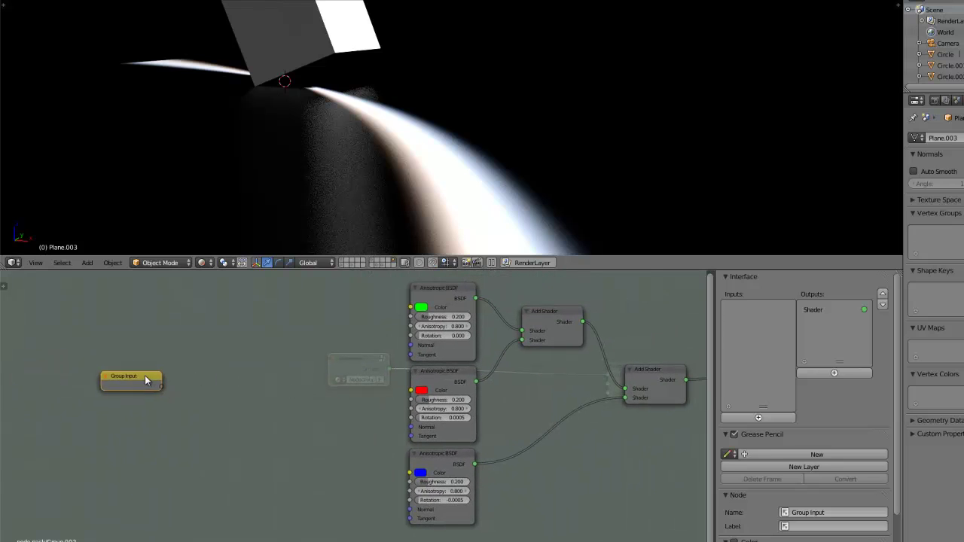
- Wire a new Rotation group input into the green BSDF's Rotation, cutting the trial links to red and blue
drag(145, 375, 139, 367)
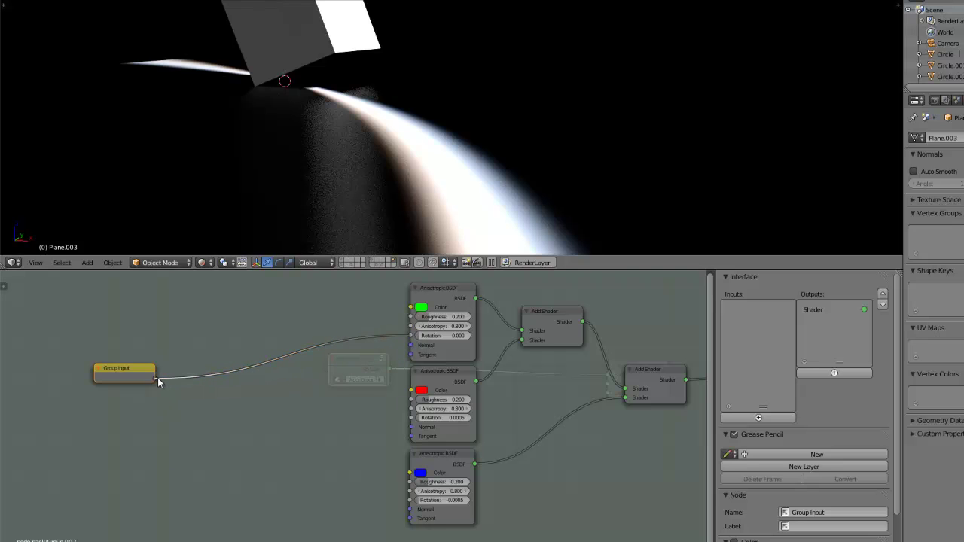
drag(411, 336, 156, 378)
drag(409, 417, 156, 378)
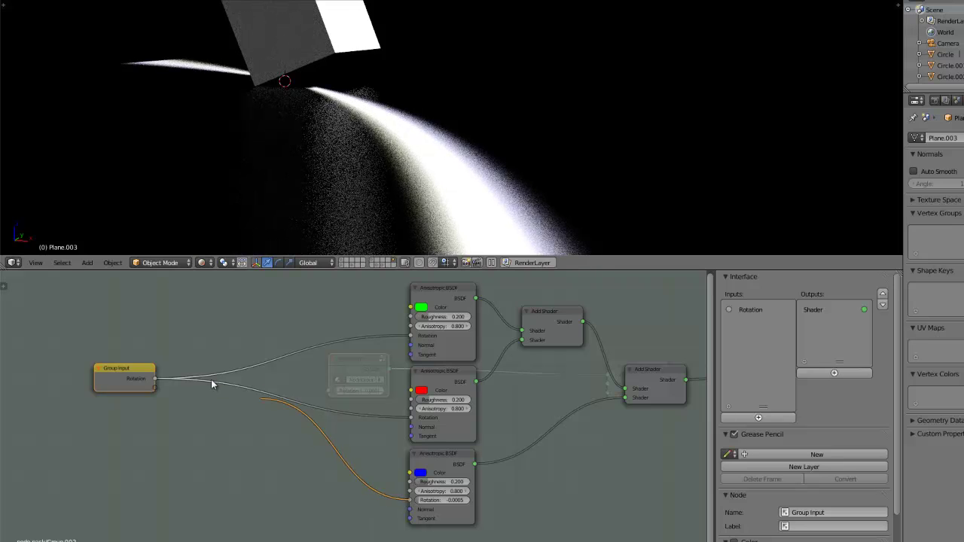
drag(410, 500, 156, 378)
mouse_move(409, 417)
mouse_down()
mouse_move(399, 488)
mouse_move(377, 491)
mouse_up()
drag(128, 376, 142, 379)
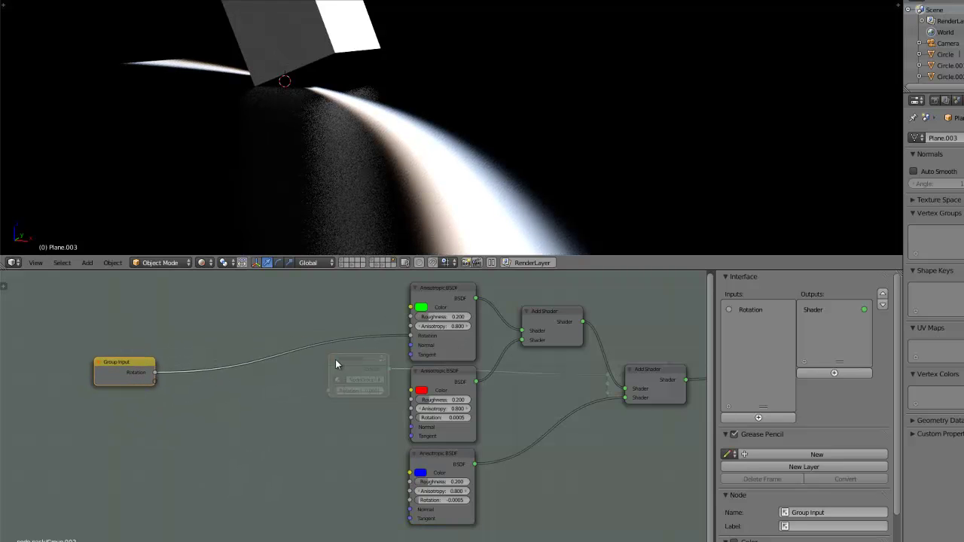
scroll(335, 359, up, 2)
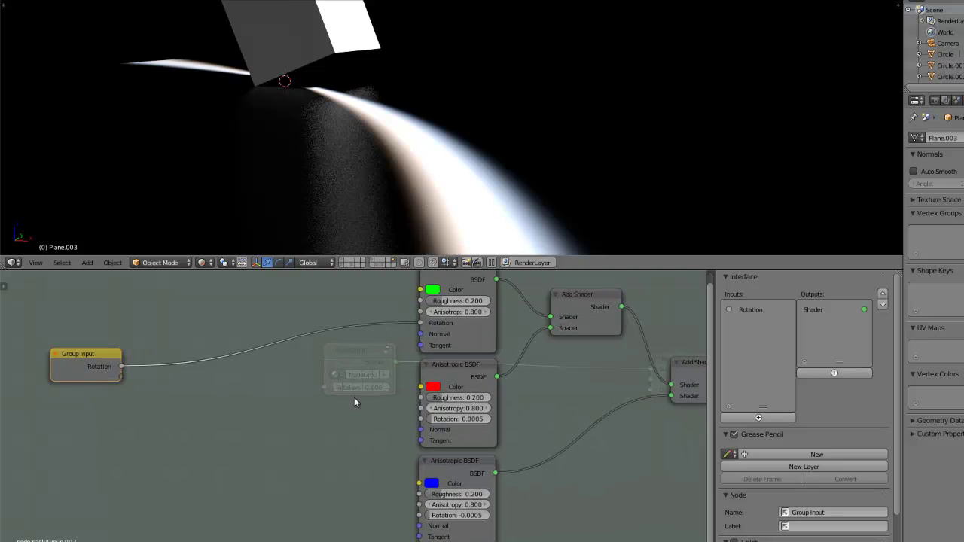
middle_drag(353, 397, 371, 387)
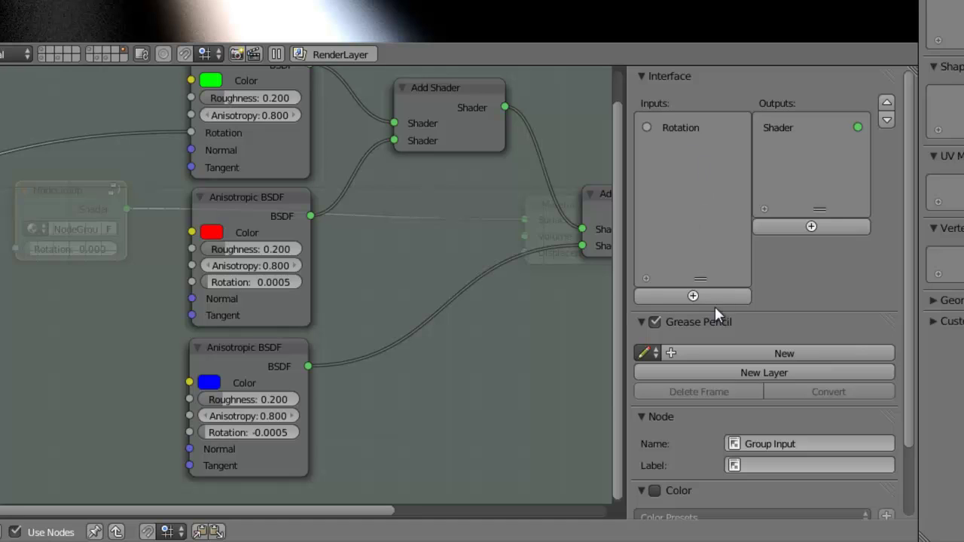
- Add a new group input and rename it from 'Dispersion' to 'Disp'
click(692, 295)
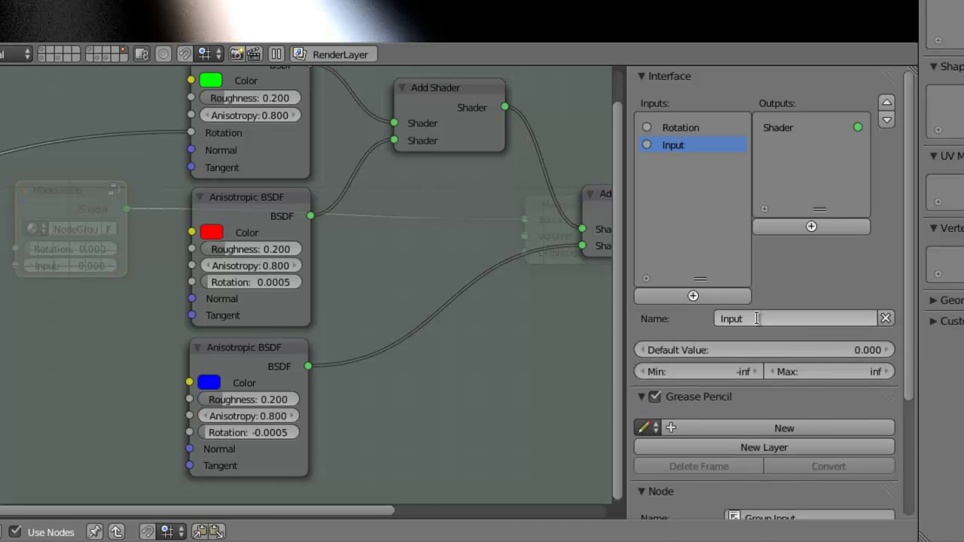
click(756, 318)
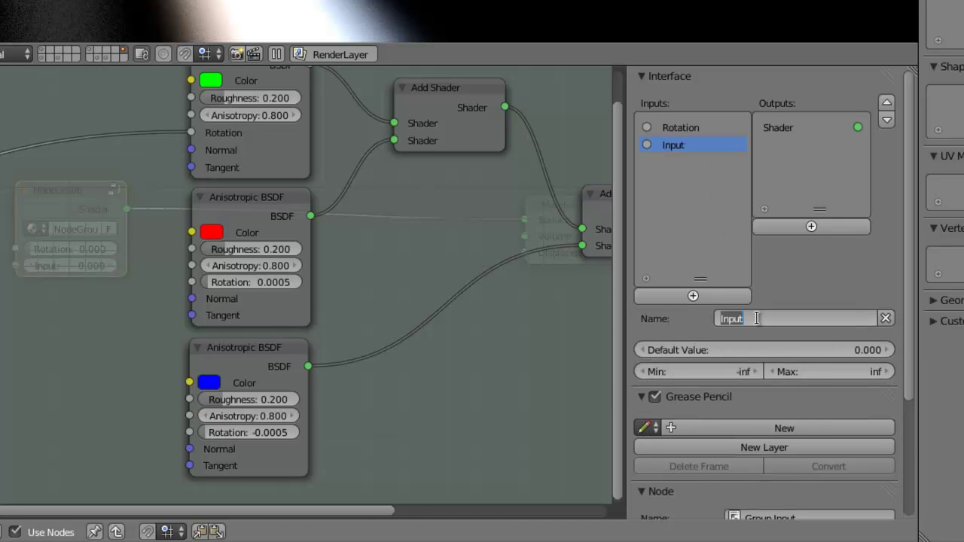
text(Disperss)
text(ion)
key(Return)
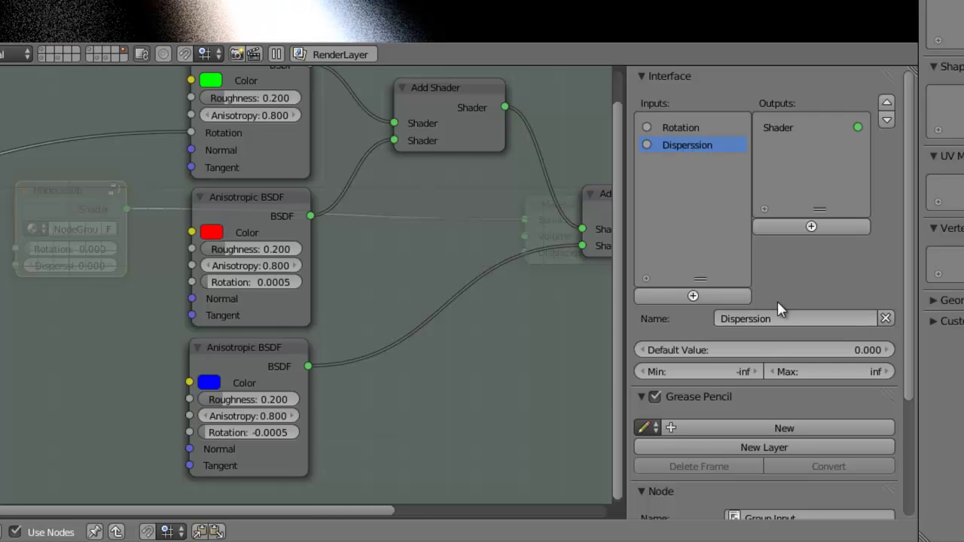
click(769, 319)
text(D)
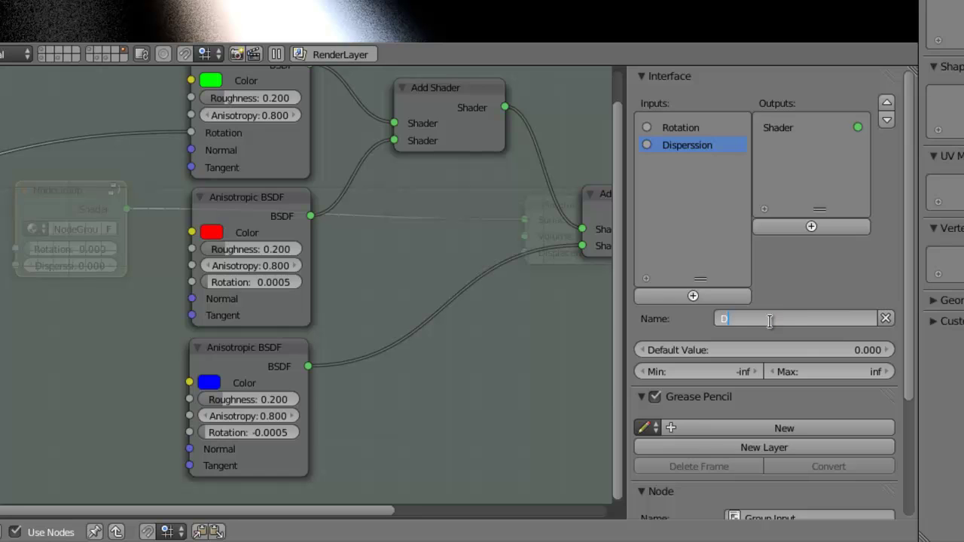
text(isp)
key(Return)
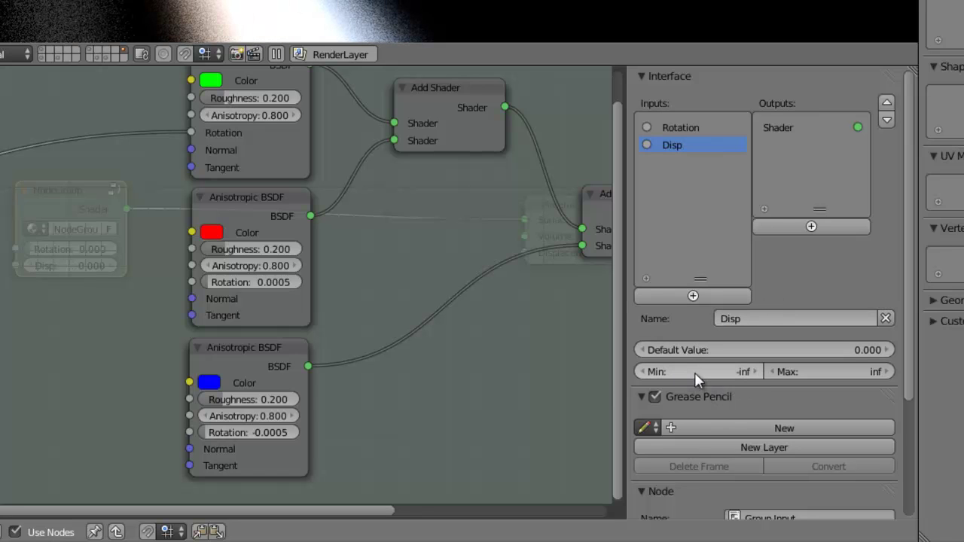
- Set the Disp input's minimum to 0 and maximum to 1
click(694, 372)
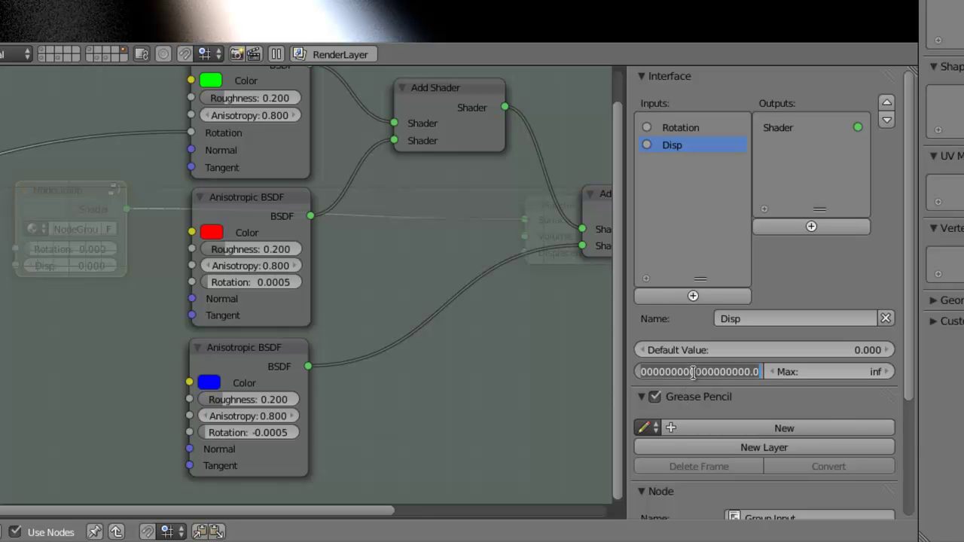
key(Return)
click(798, 371)
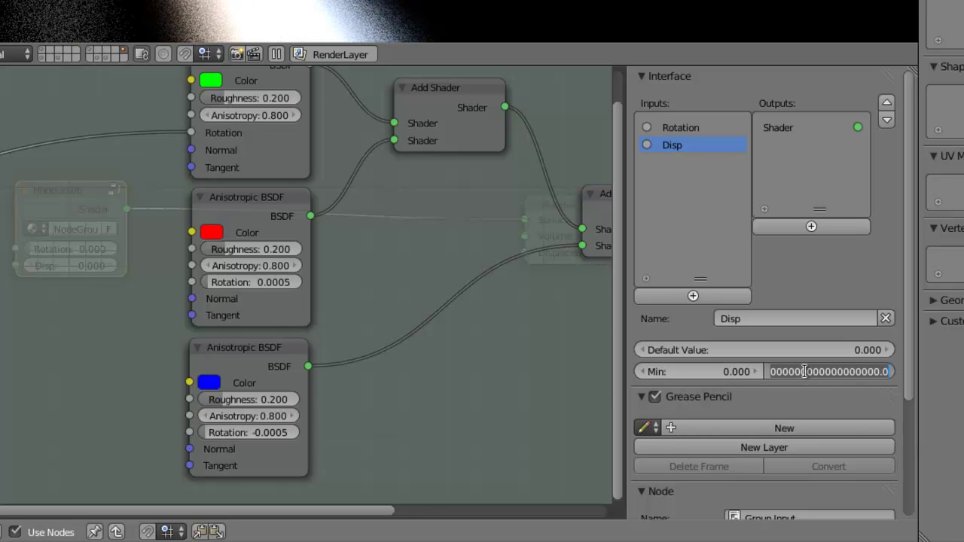
text(1.000)
key(Return)
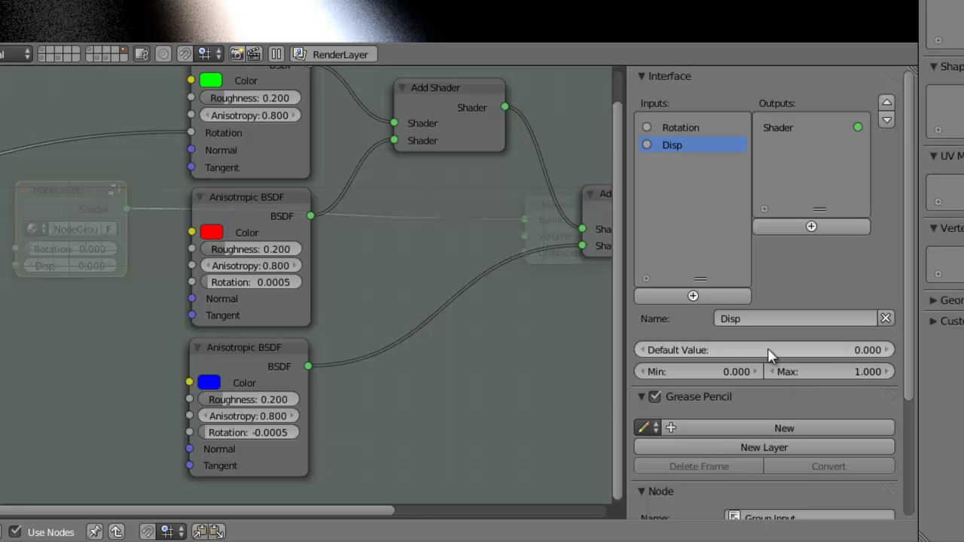
- Move the Group Input node further left and bring it back into view
scroll(221, 270, down, 2)
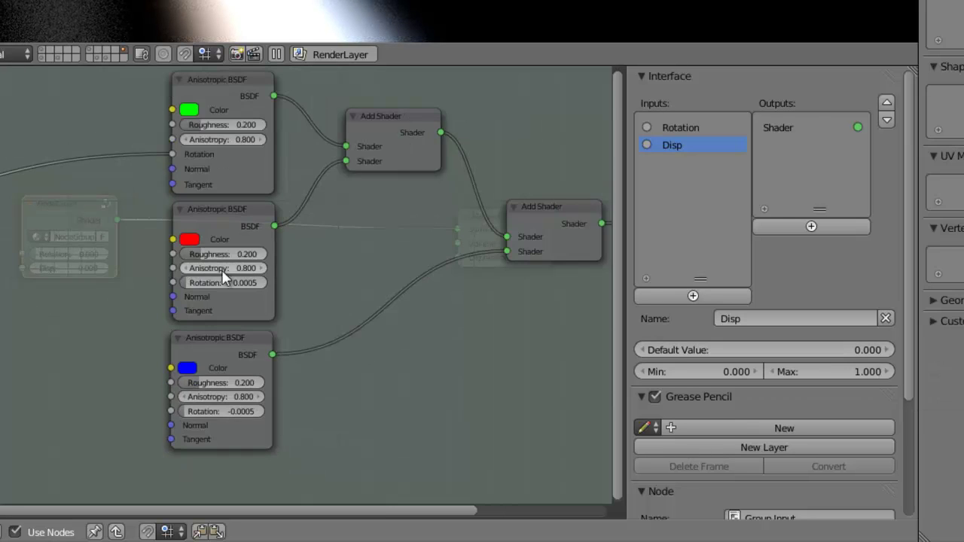
ctrl+scroll(198, 269, down, 4)
scroll(198, 270, down, 2)
scroll(194, 282, down, 1)
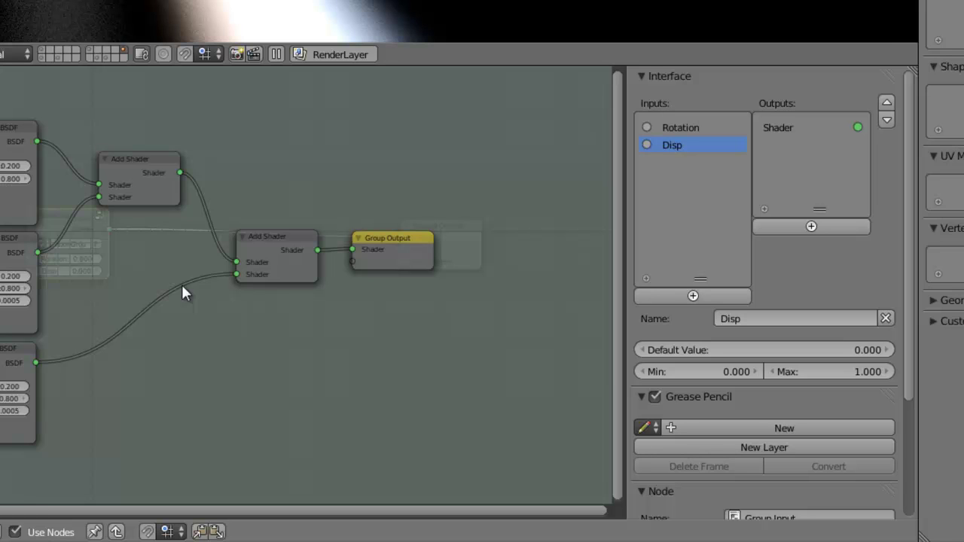
scroll(440, 354, up, 1)
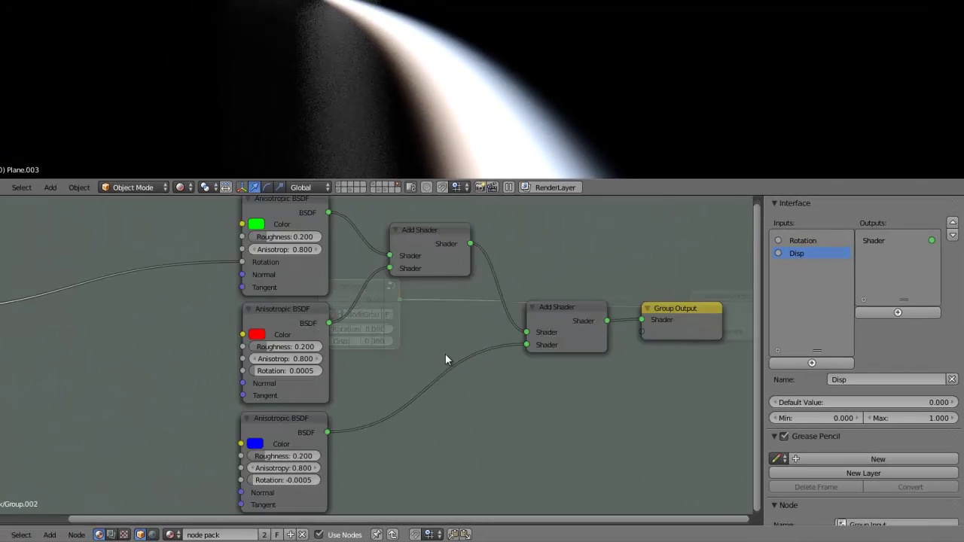
scroll(474, 372, down, 2)
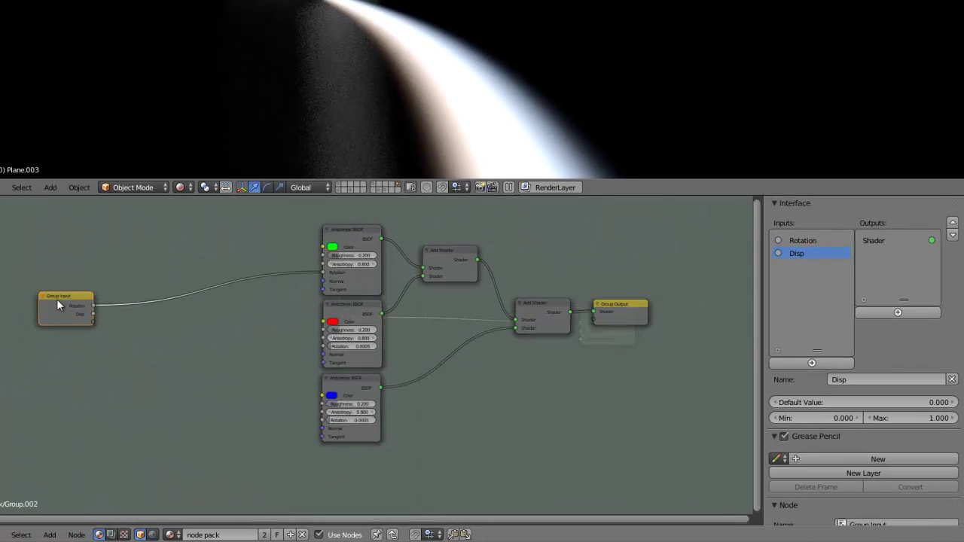
drag(57, 299, 55, 297)
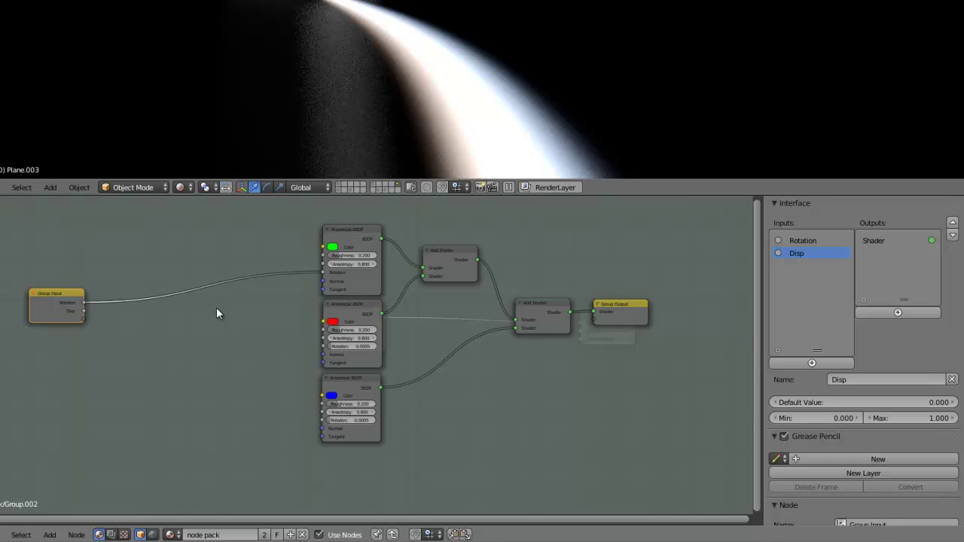
scroll(311, 370, up, 3)
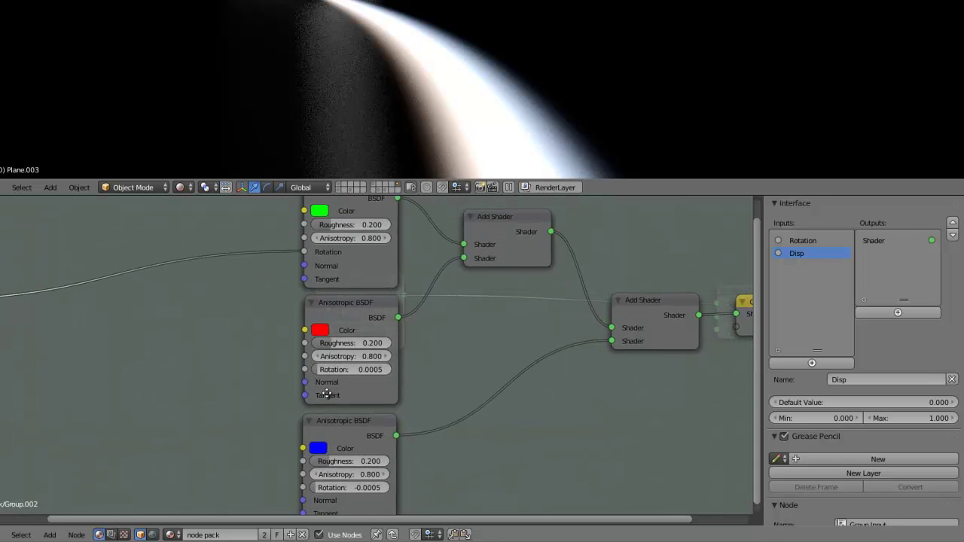
scroll(324, 375, down, 3)
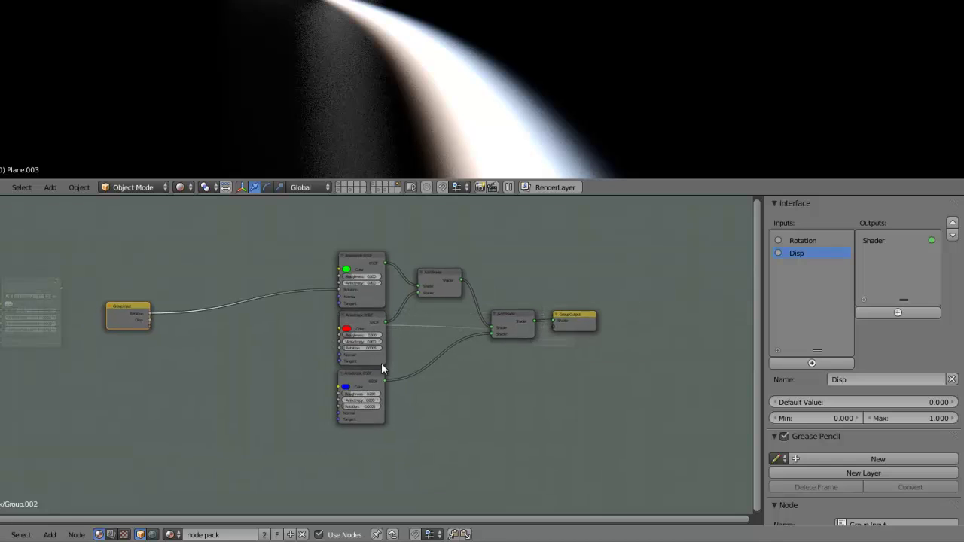
scroll(381, 363, up, 2)
scroll(376, 370, up, 2)
middle_drag(292, 361, 415, 365)
drag(107, 275, 81, 271)
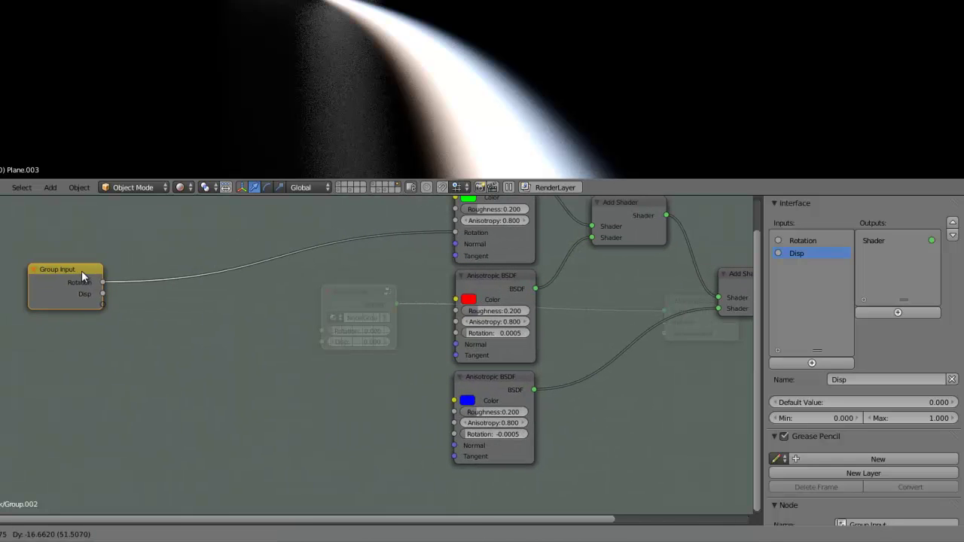
key(shift+a)
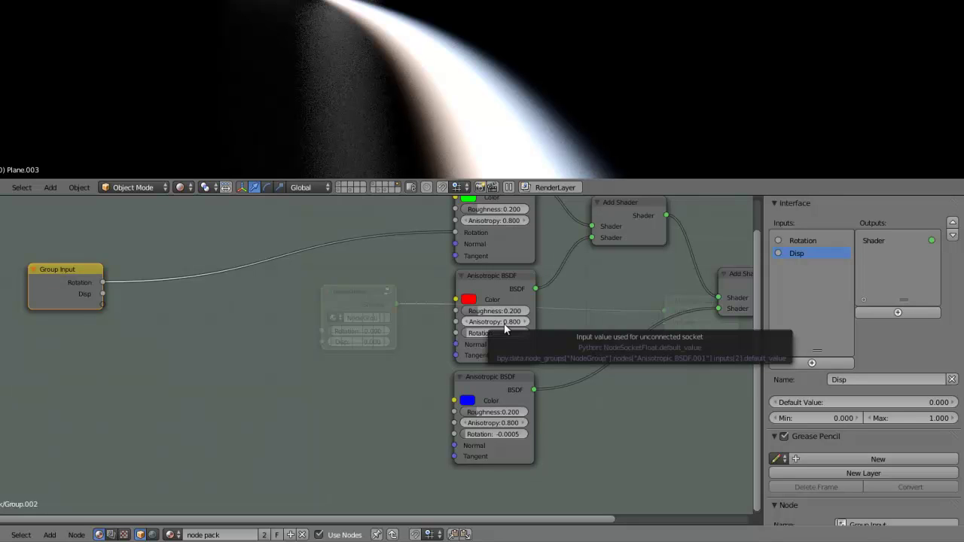
- In the main material tree, set the NodeGroup's Disp value to 0.002
key(Tab)
scroll(359, 353, up, 2)
scroll(378, 350, up, 1)
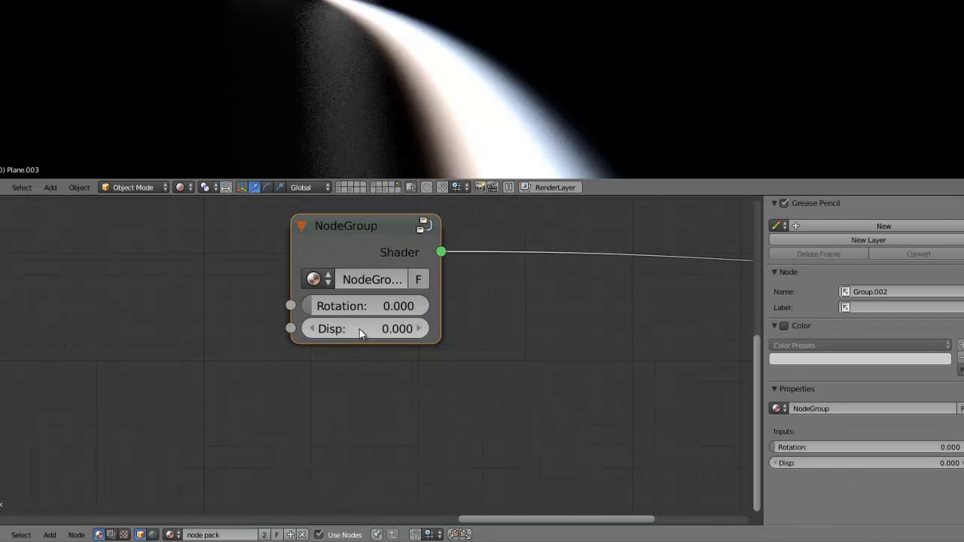
click(358, 329)
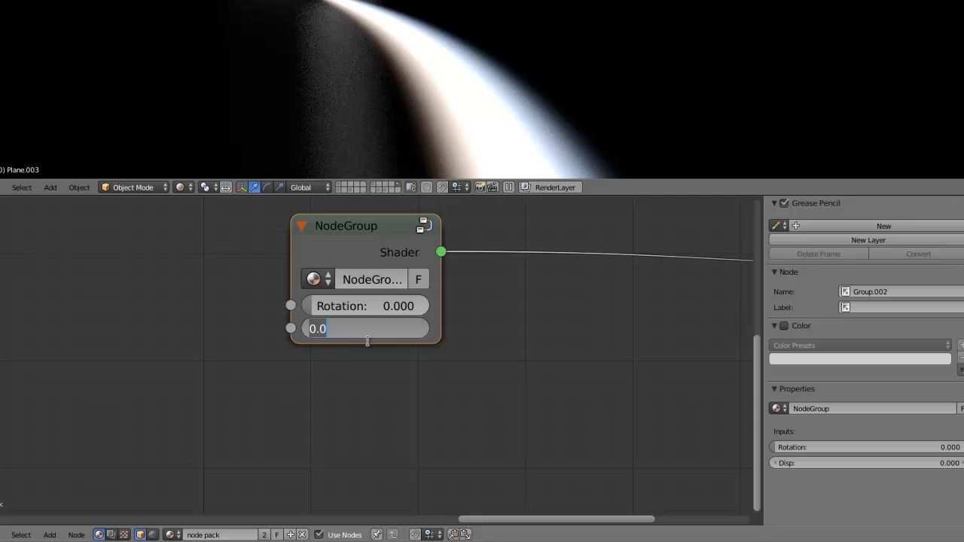
key(BackSpace)
text(002)
key(Return)
- Go back inside the node group to view its inner nodes
key(Tab)
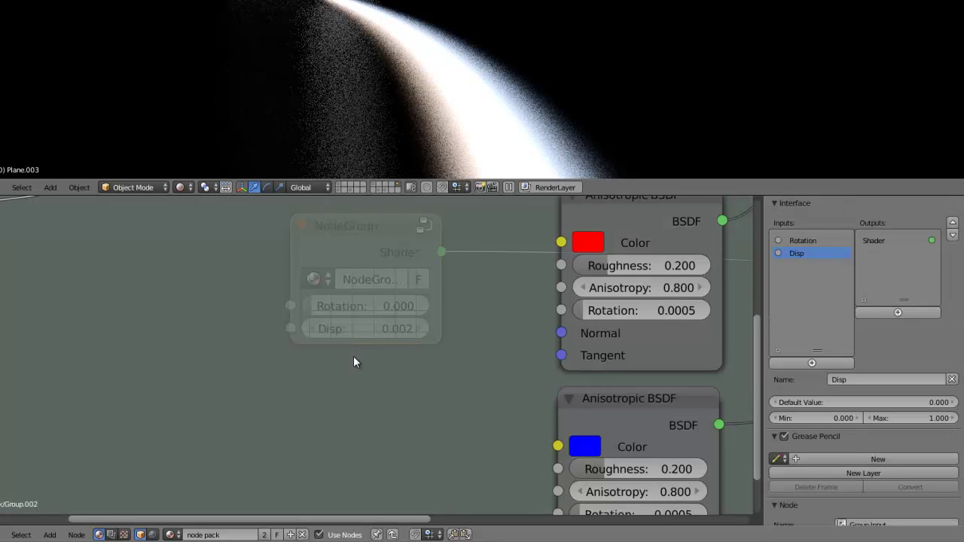
scroll(354, 355, down, 2)
scroll(320, 356, down, 1)
scroll(287, 357, down, 1)
scroll(300, 340, down, 1)
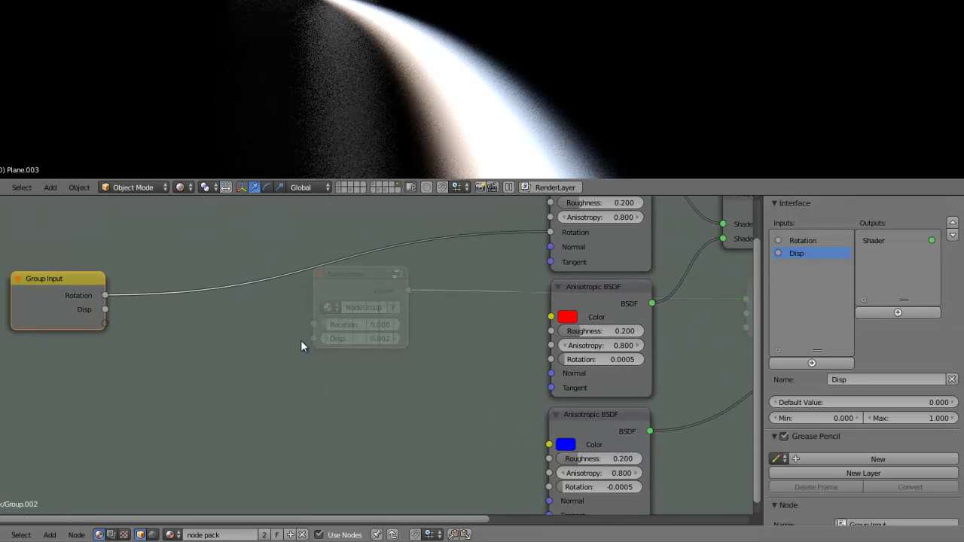
- Add a Math Add node summing Group Input Rotation and Disp, feeding the red Anisotropic BSDF's Rotation
key(shift+a)
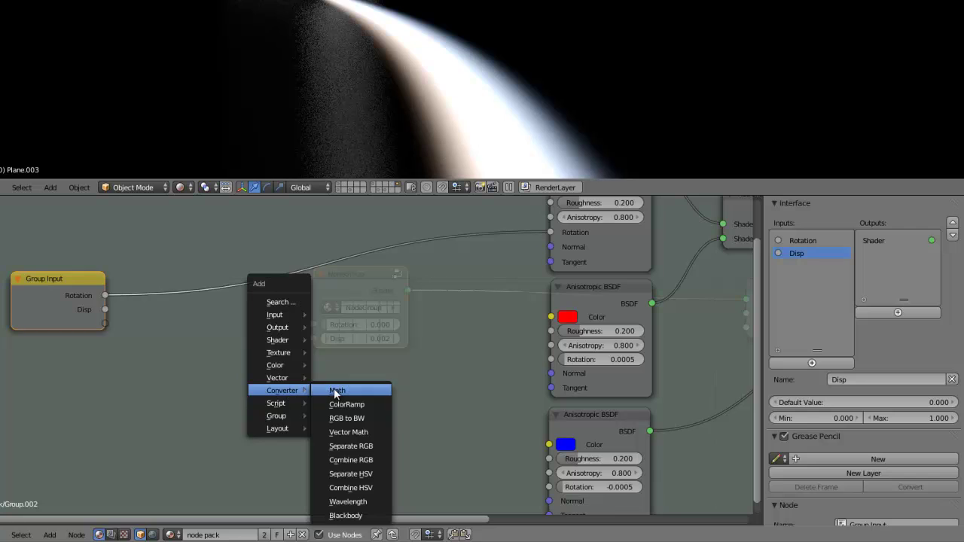
click(337, 393)
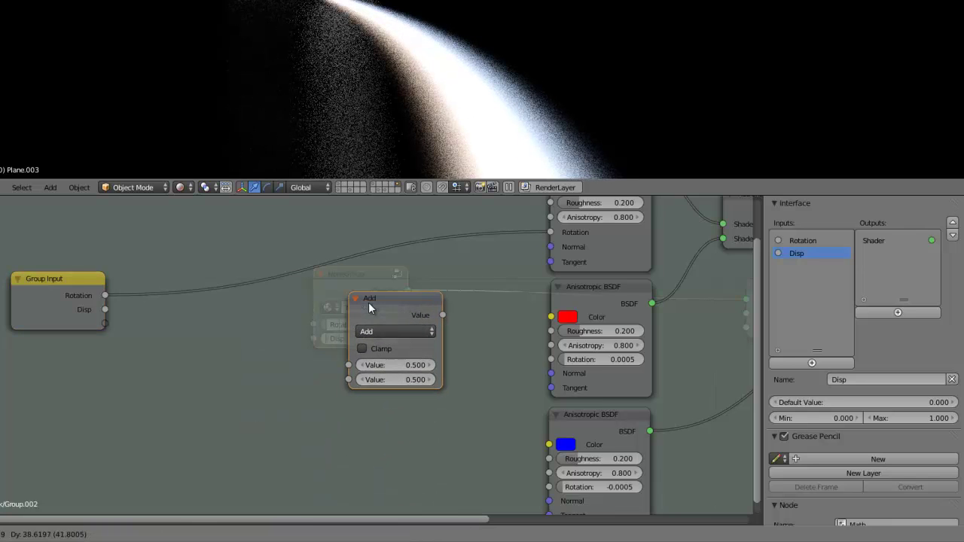
click(369, 307)
drag(106, 295, 347, 367)
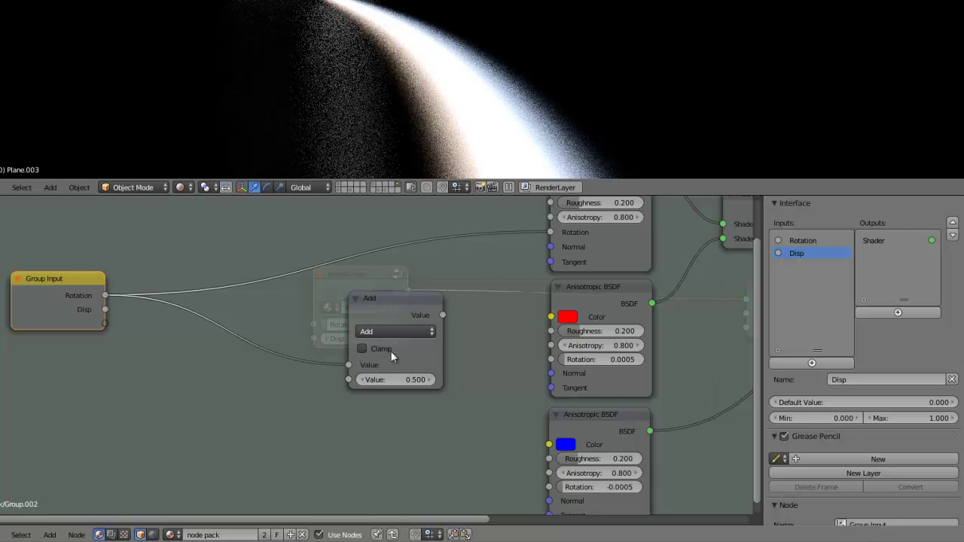
drag(106, 309, 350, 378)
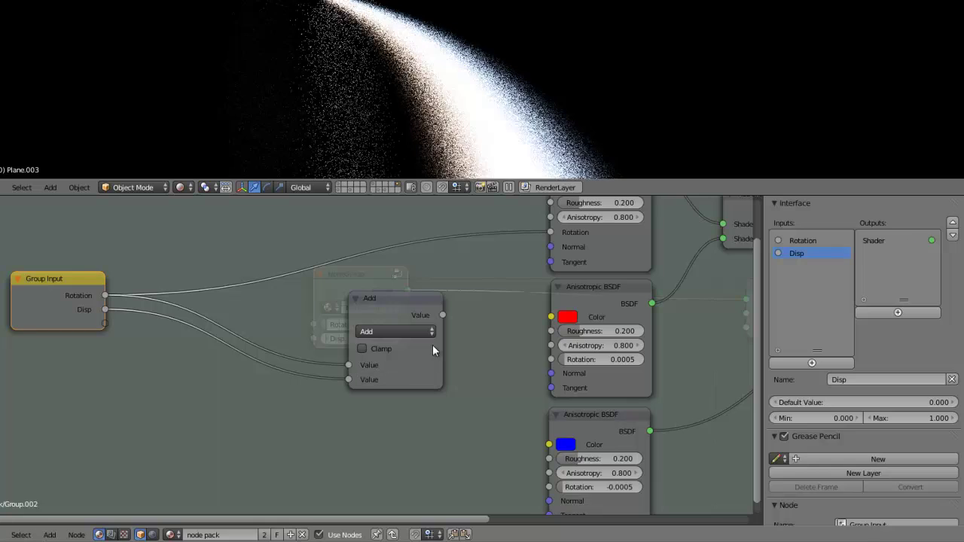
mouse_move(444, 314)
mouse_down()
mouse_move(493, 345)
mouse_move(551, 360)
mouse_up()
mouse_move(503, 427)
middle_down()
mouse_move(442, 352)
mouse_move(462, 341)
middle_up()
click(383, 284)
scroll(462, 372, down, 2)
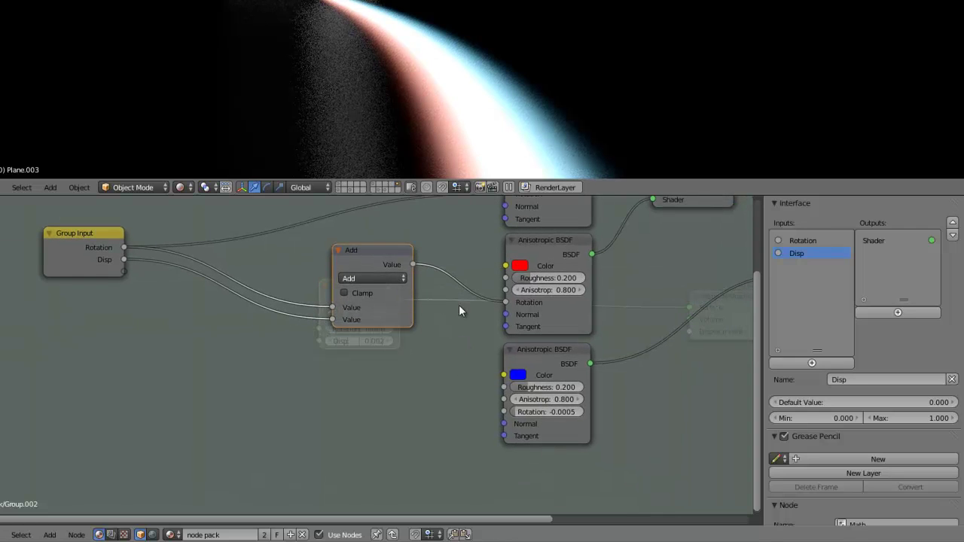
- Collapse the Add node, duplicate it, and switch the copy's operation to Subtract
click(338, 250)
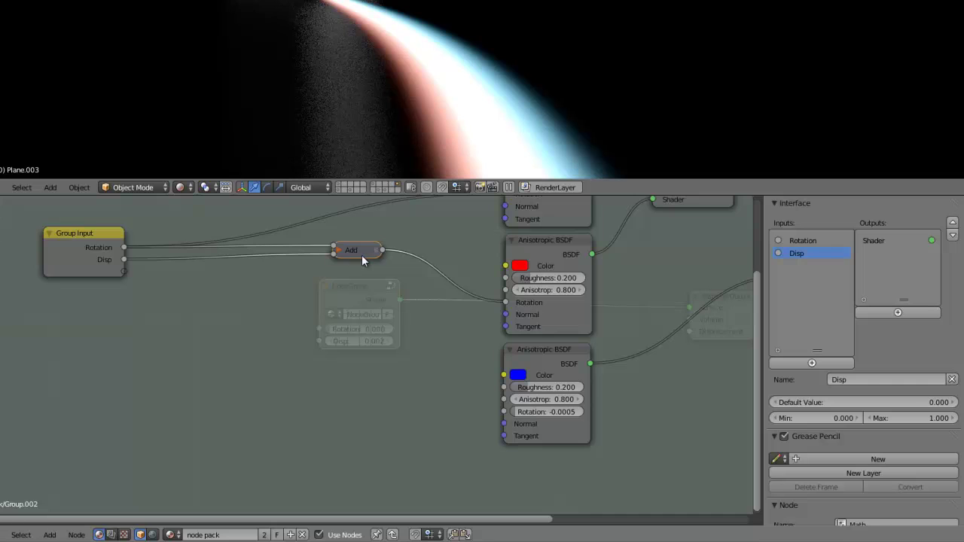
key(shift+d)
click(337, 307)
click(335, 309)
click(365, 336)
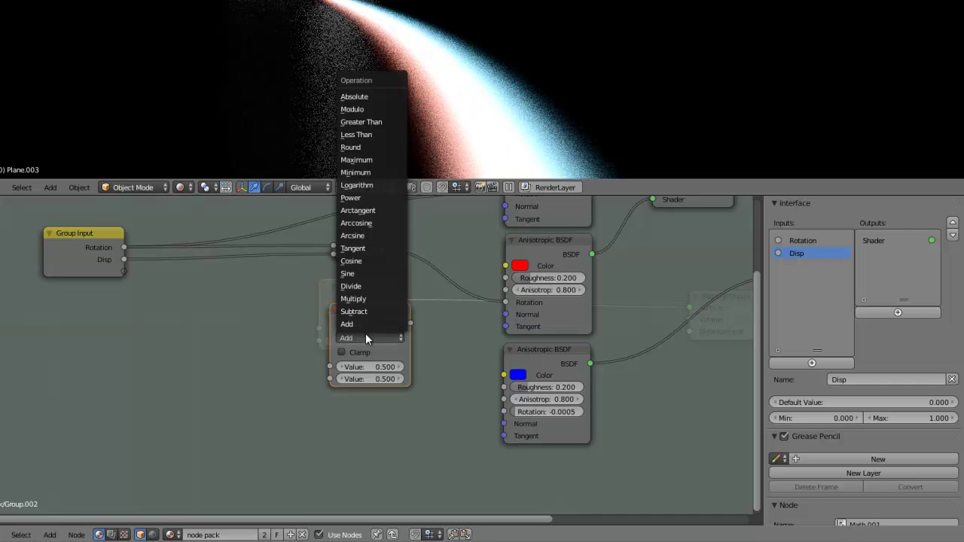
click(354, 320)
- Wire Rotation and Disp into the Subtract node and its output to the blue BSDF's Rotation
drag(124, 248, 330, 366)
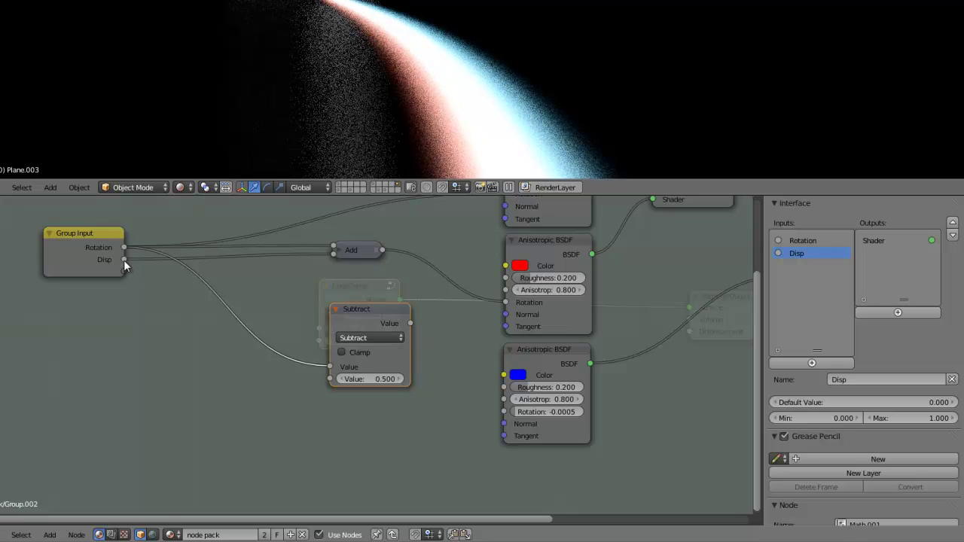
drag(123, 260, 330, 376)
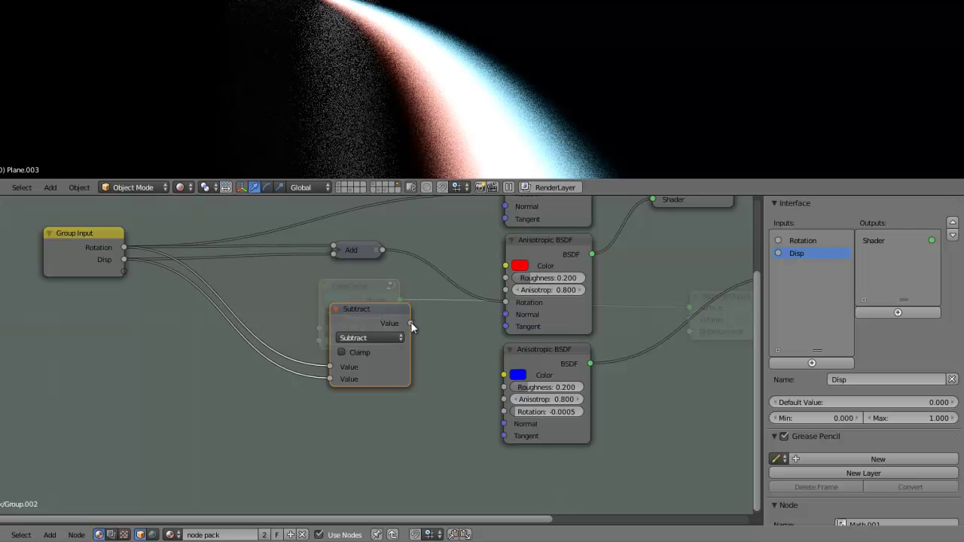
drag(411, 323, 503, 412)
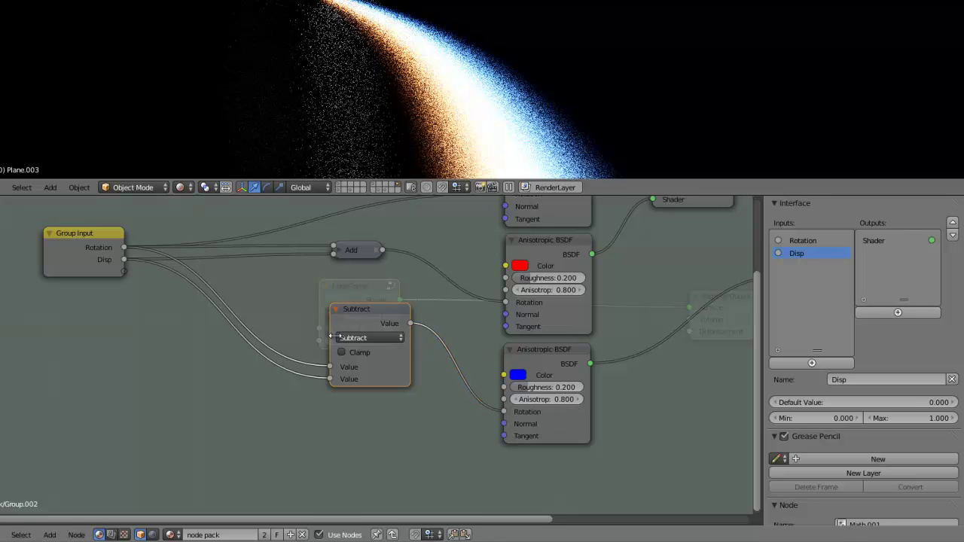
click(335, 309)
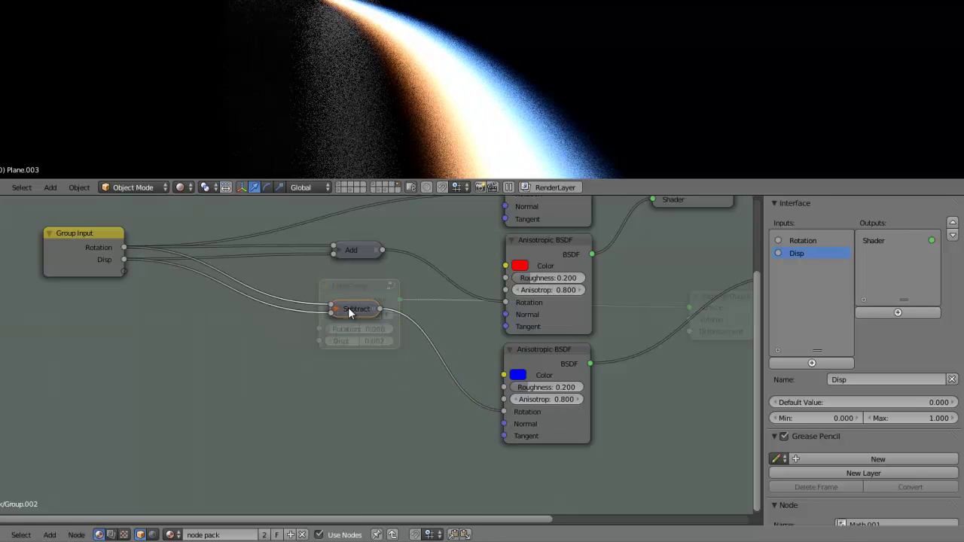
key(Home)
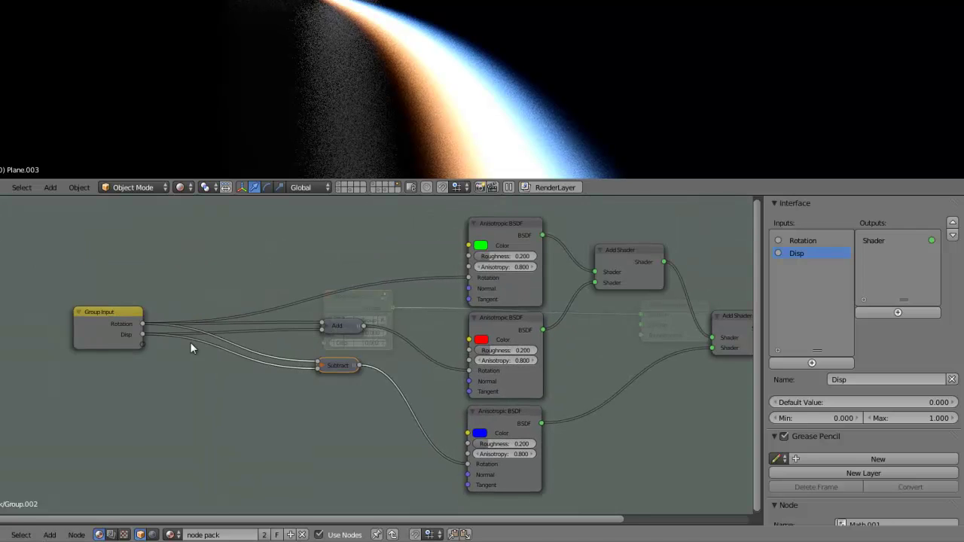
drag(106, 324, 48, 330)
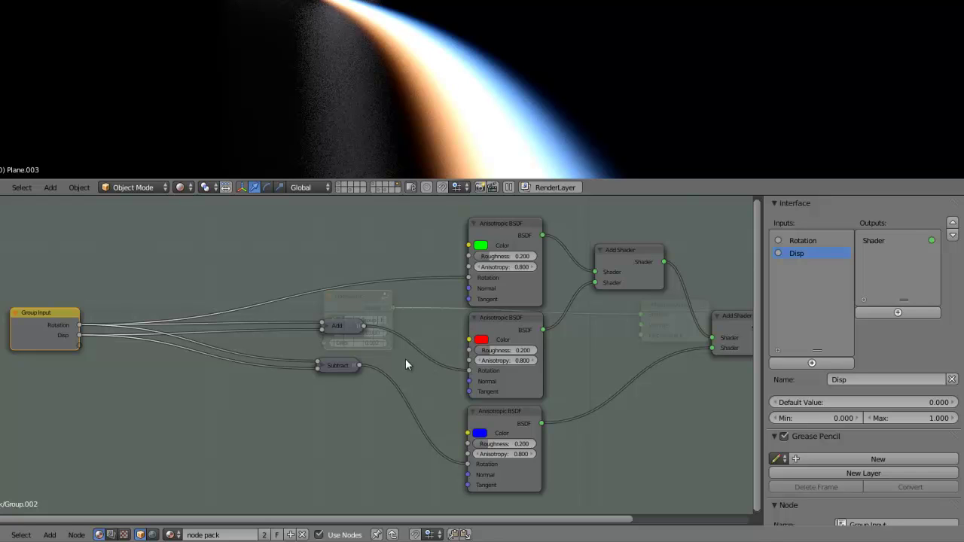
- In the main tree, widen the NodeGroup node and set its Disp to 0.5
key(Tab)
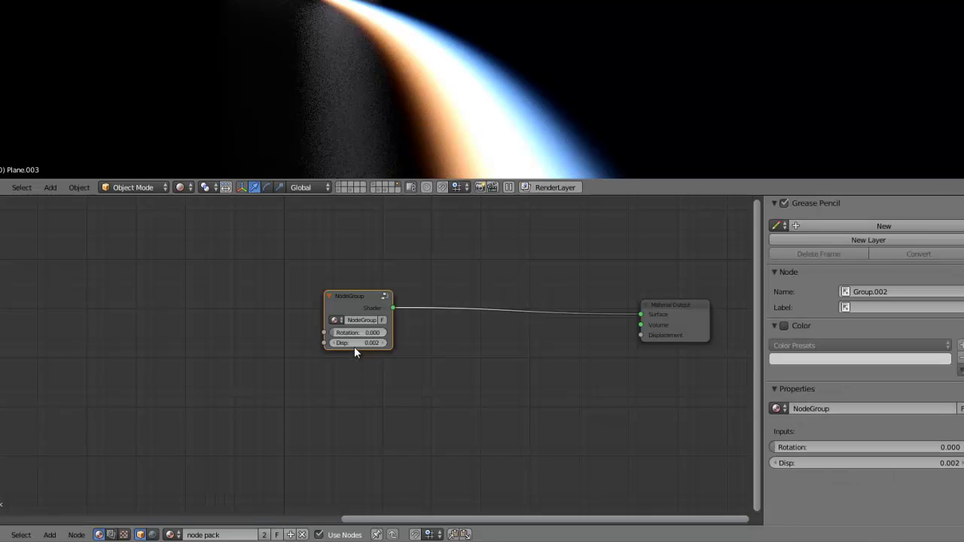
scroll(354, 346, up, 1)
scroll(354, 346, up, 2)
scroll(354, 346, up, 2)
middle_drag(494, 344, 428, 423)
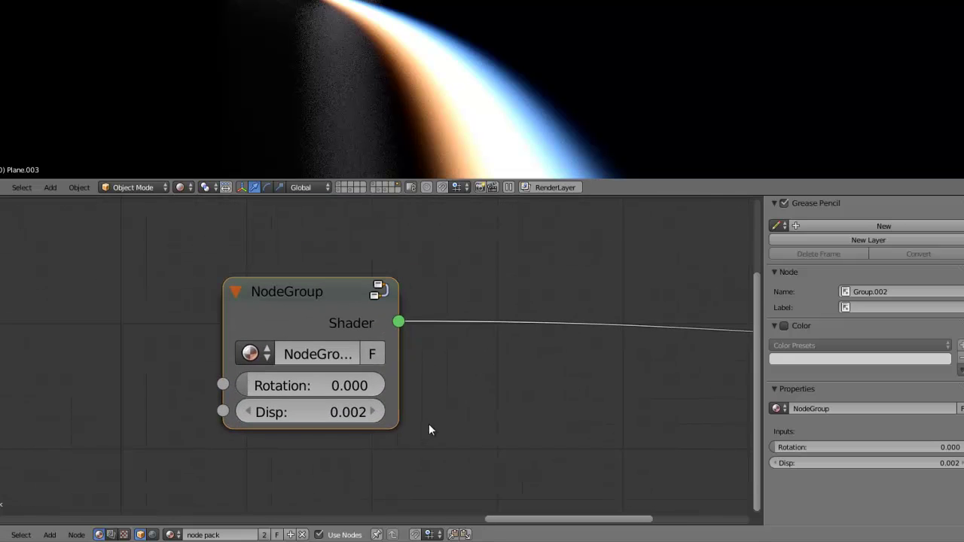
drag(398, 356, 444, 355)
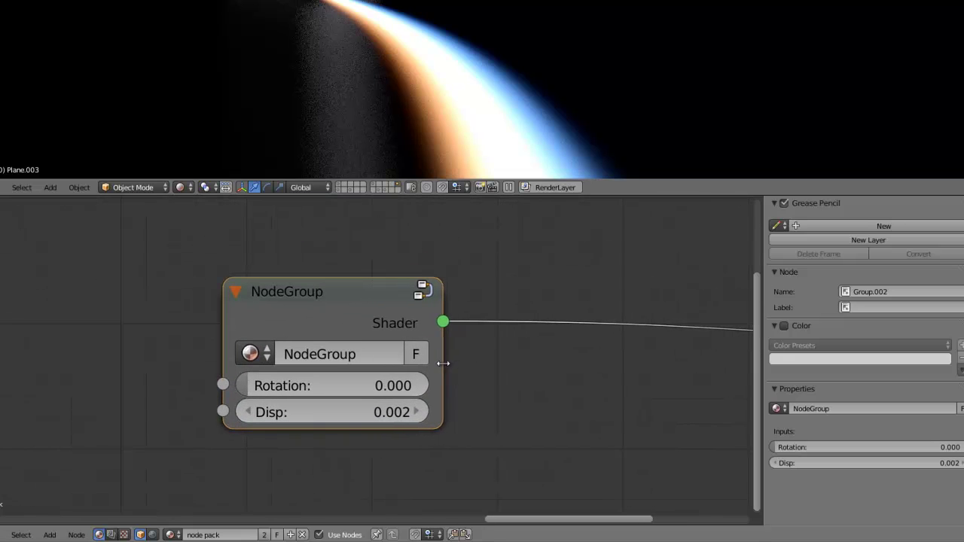
click(319, 412)
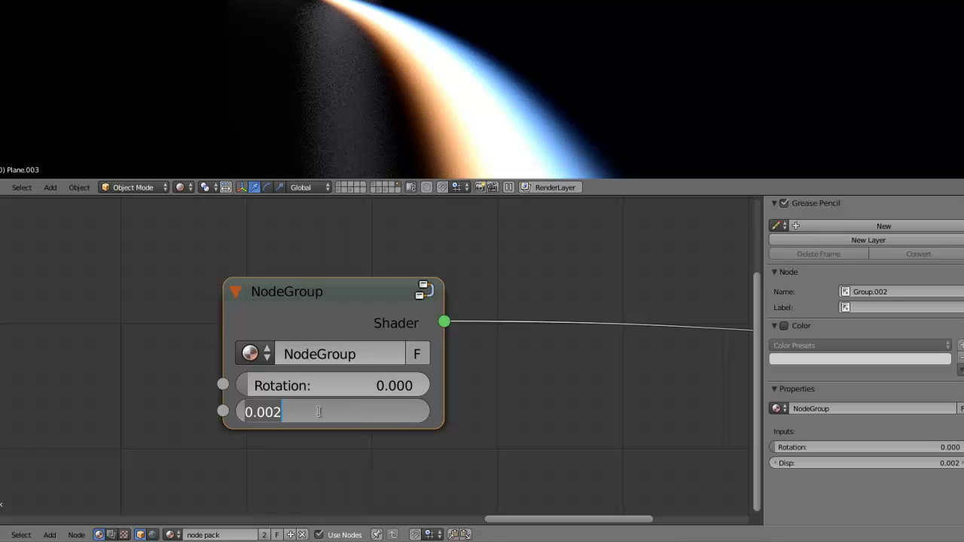
text(0)
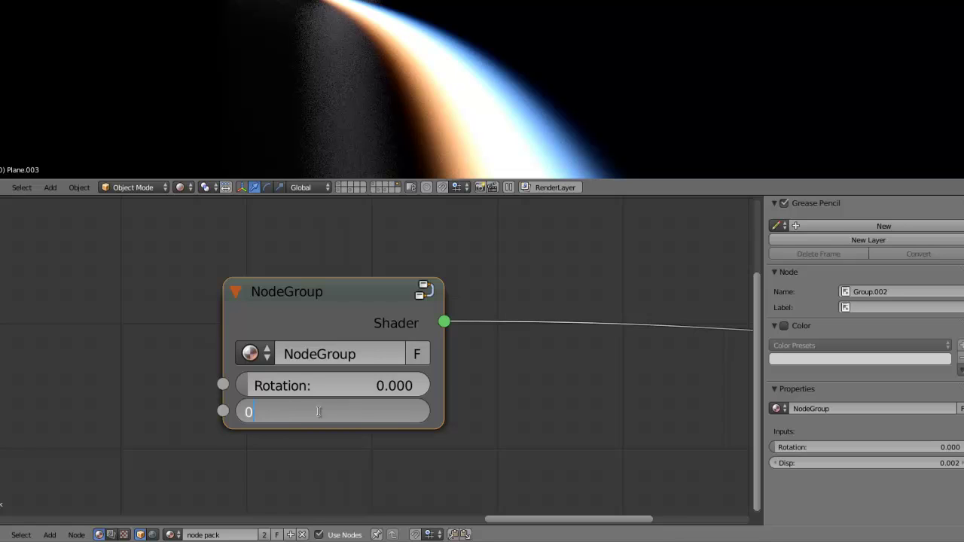
text(.5)
key(Return)
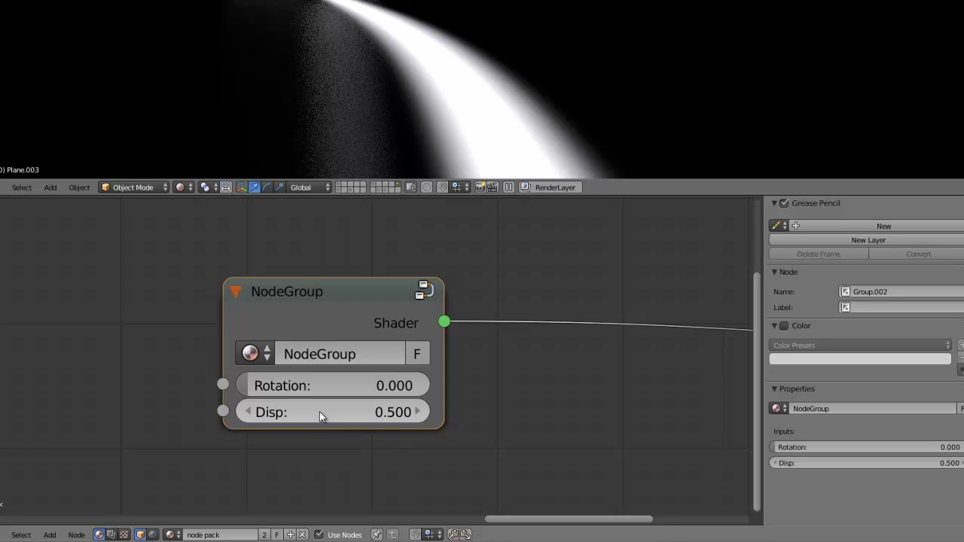
- Move the Material Output node next to the NodeGroup and frame both nodes
scroll(486, 355, down, 2)
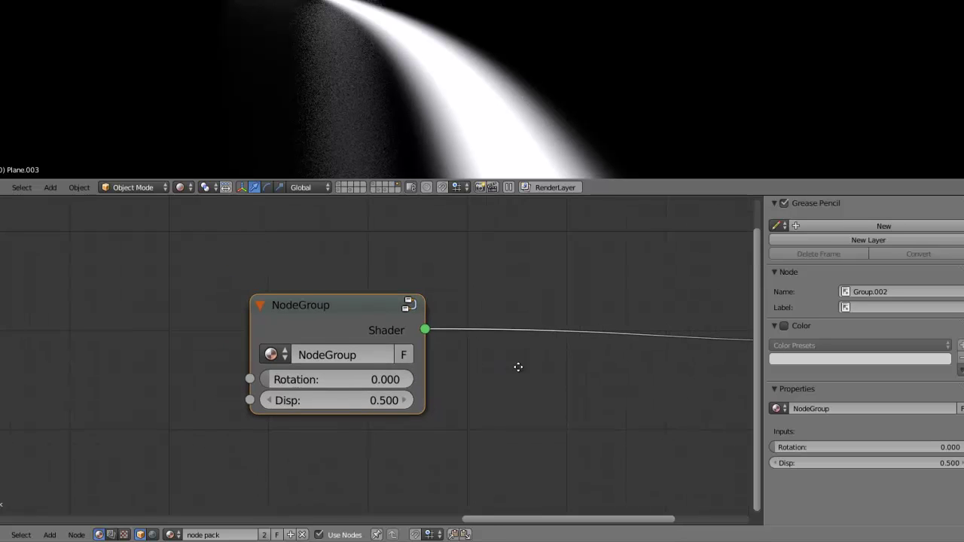
middle_drag(516, 366, 390, 368)
scroll(390, 368, down, 1)
drag(680, 330, 537, 337)
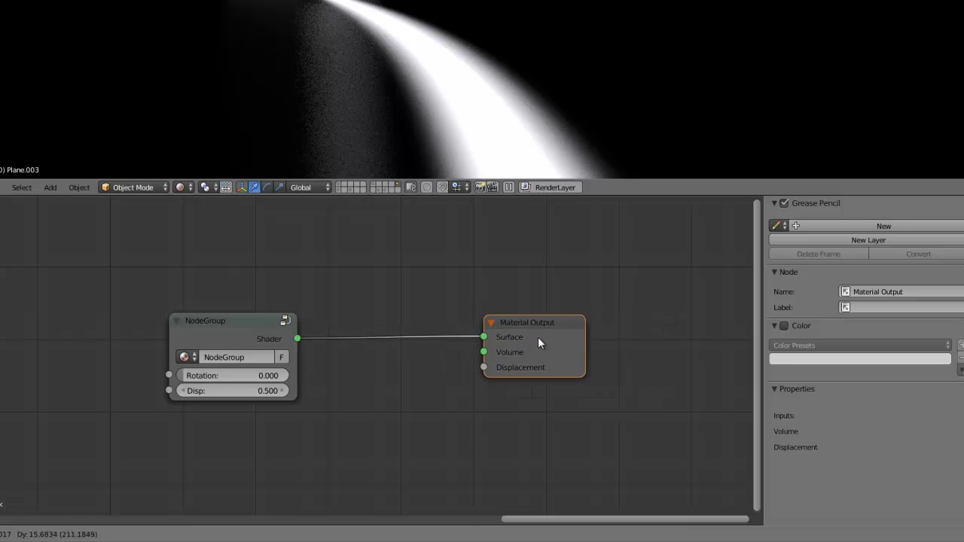
scroll(337, 380, up, 2)
middle_drag(330, 377, 438, 361)
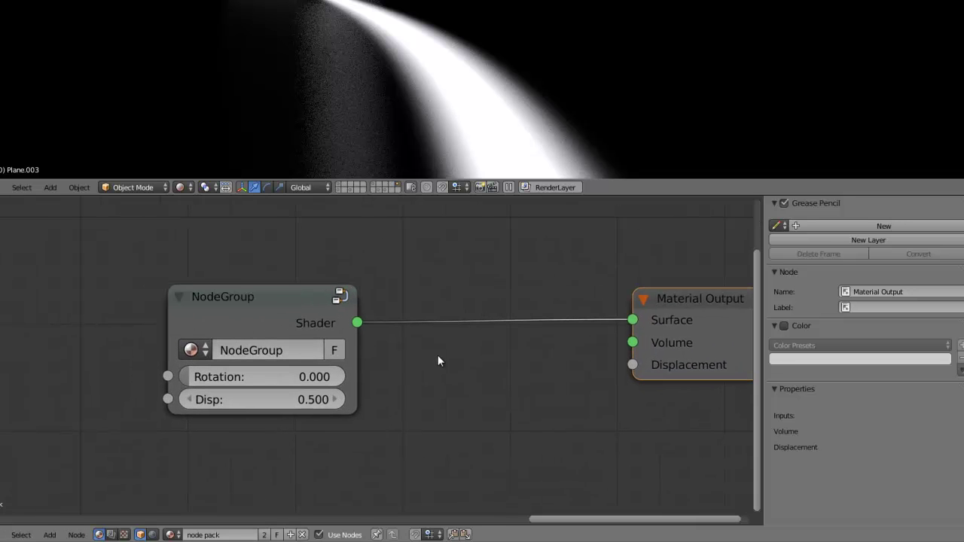
- Open the node group and move Group Input closer to the math nodes
click(340, 296)
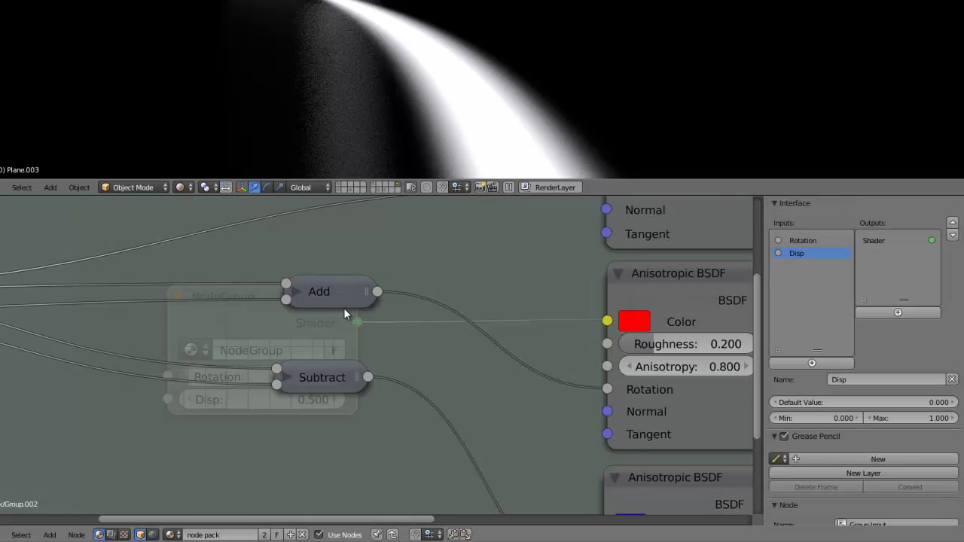
scroll(343, 347, down, 2)
middle_drag(98, 317, 162, 317)
mouse_move(162, 317)
mouse_down()
mouse_move(204, 312)
mouse_move(216, 322)
mouse_up()
scroll(317, 381, up, 2)
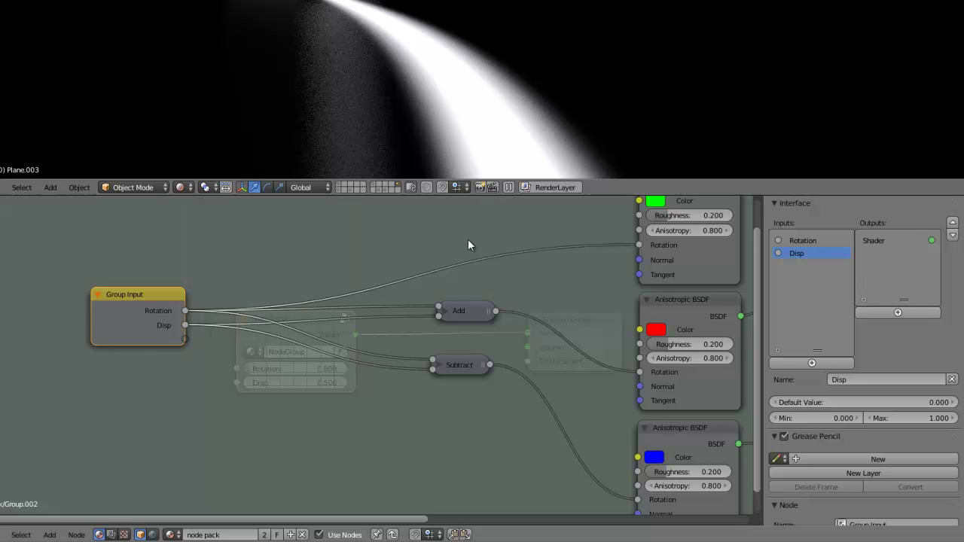
- Select the Subtract node and bring up the Add node menu
click(461, 366)
scroll(436, 383, down, 1)
scroll(436, 338, up, 2)
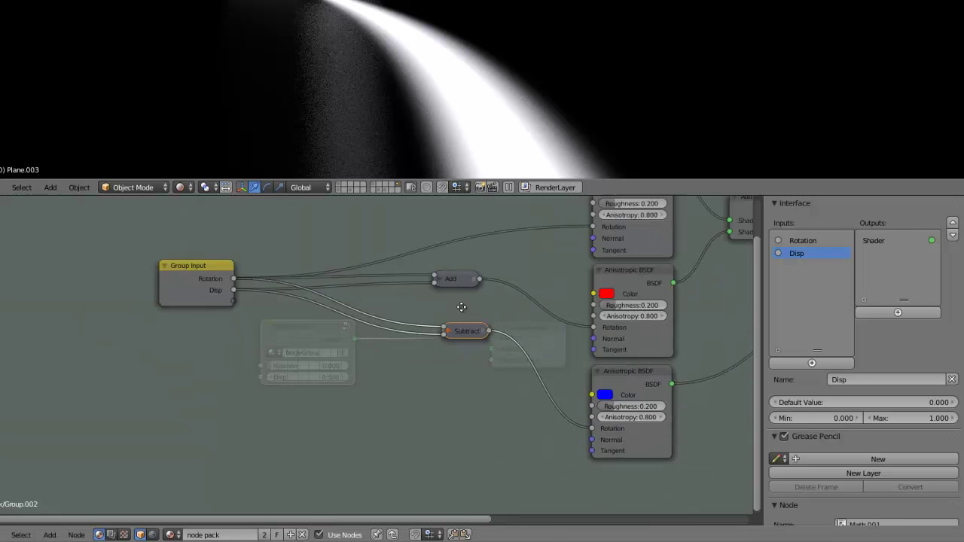
scroll(376, 369, up, 2)
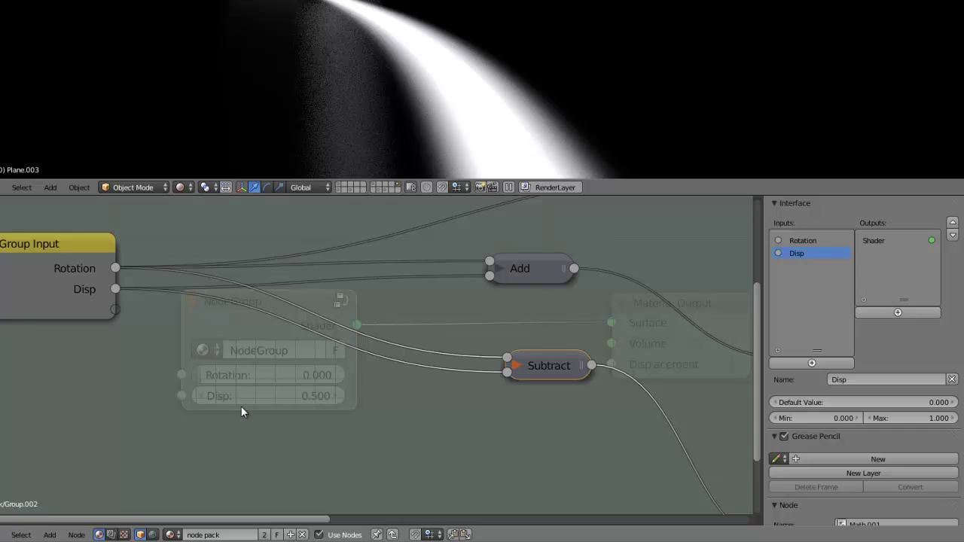
key(shift+a)
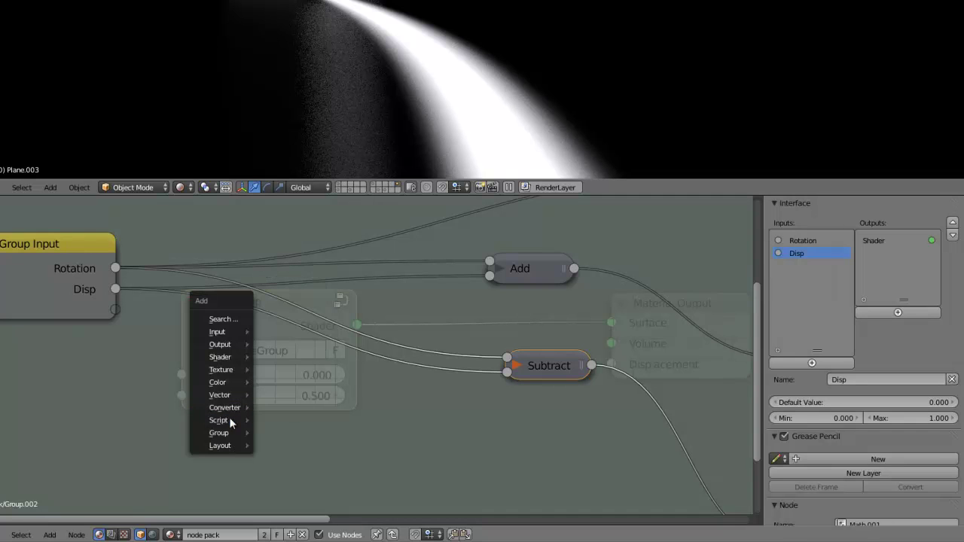
- Add a Math node set to Divide by 200, taking Disp and feeding the Add node
click(286, 283)
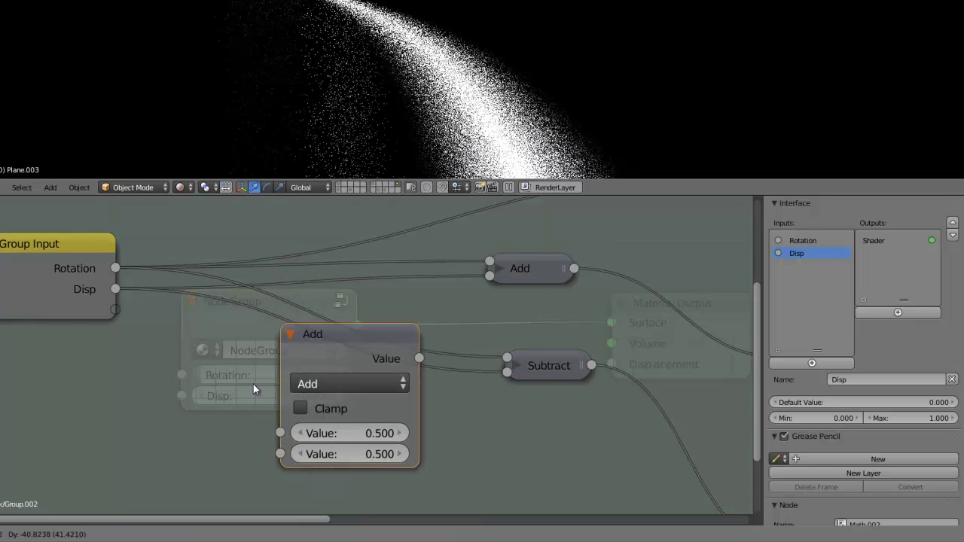
click(201, 360)
scroll(300, 369, down, 2)
click(282, 376)
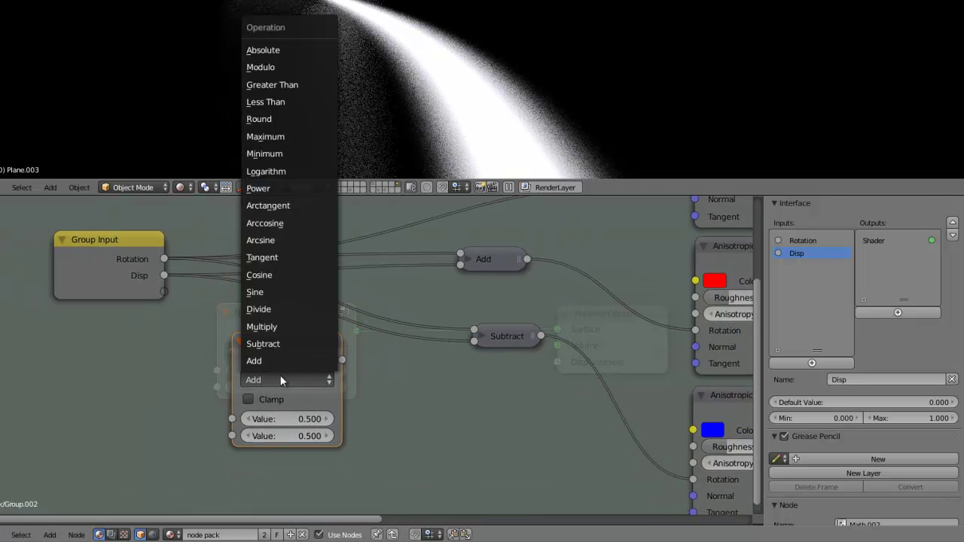
click(279, 308)
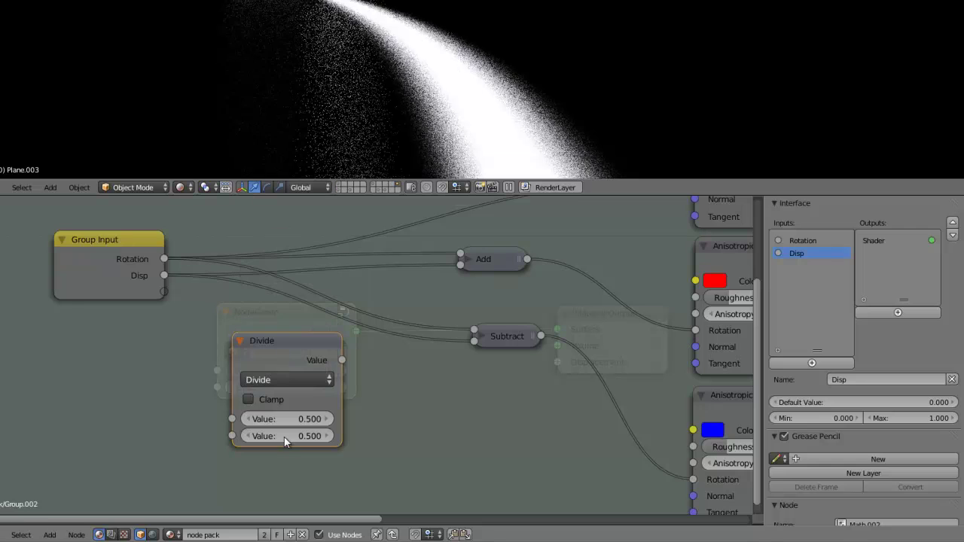
click(285, 436)
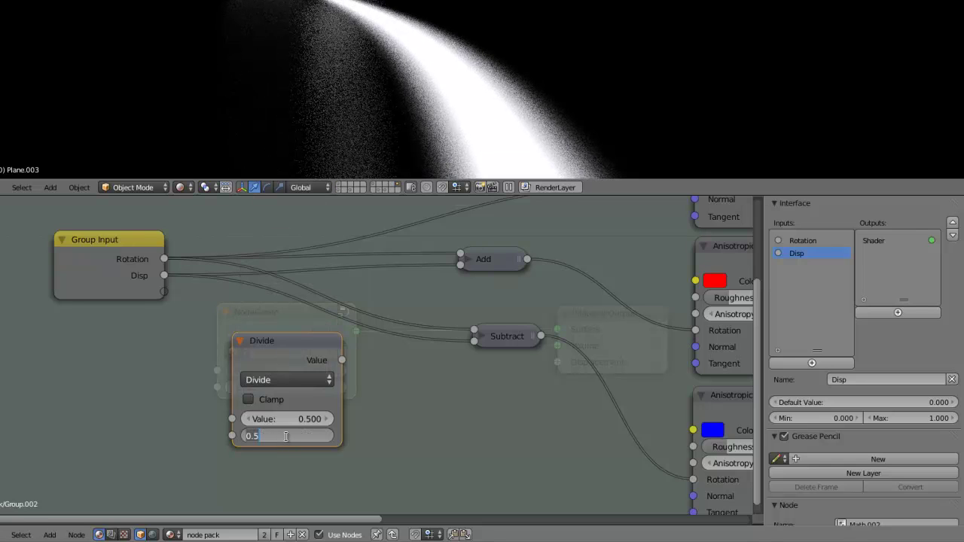
text(200)
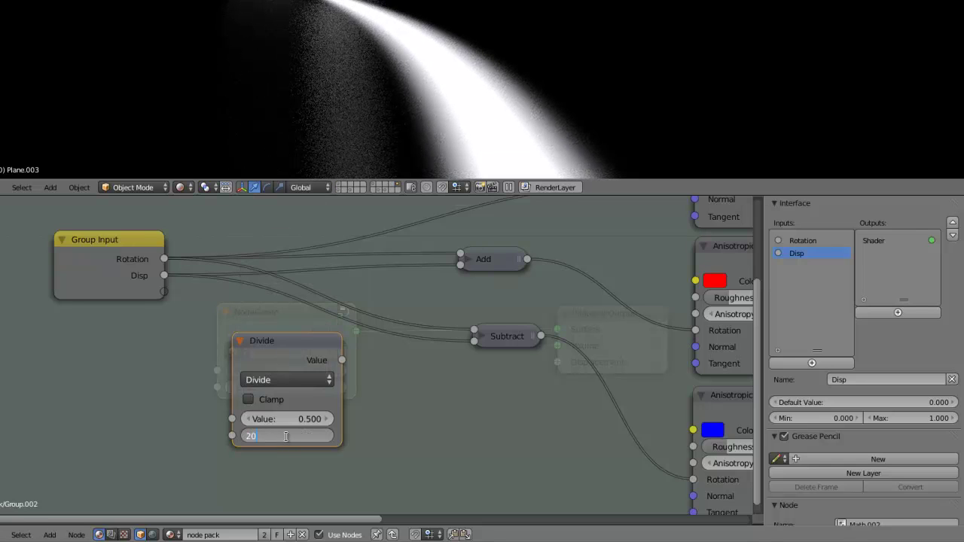
key(Return)
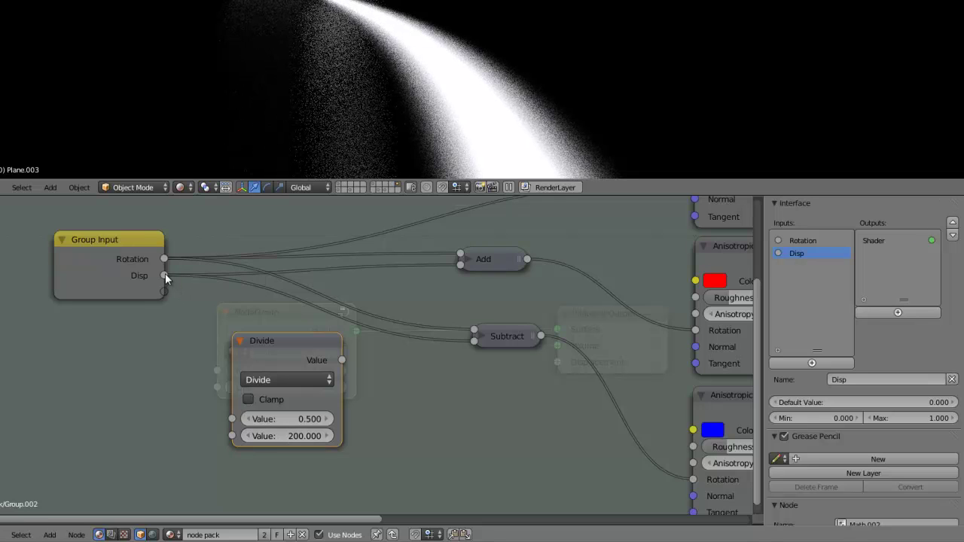
drag(164, 275, 231, 418)
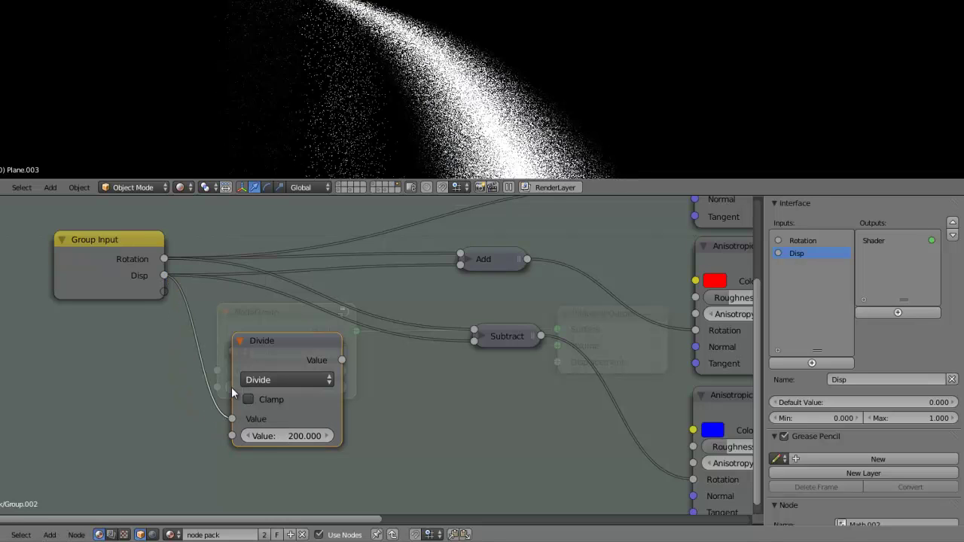
drag(342, 359, 460, 265)
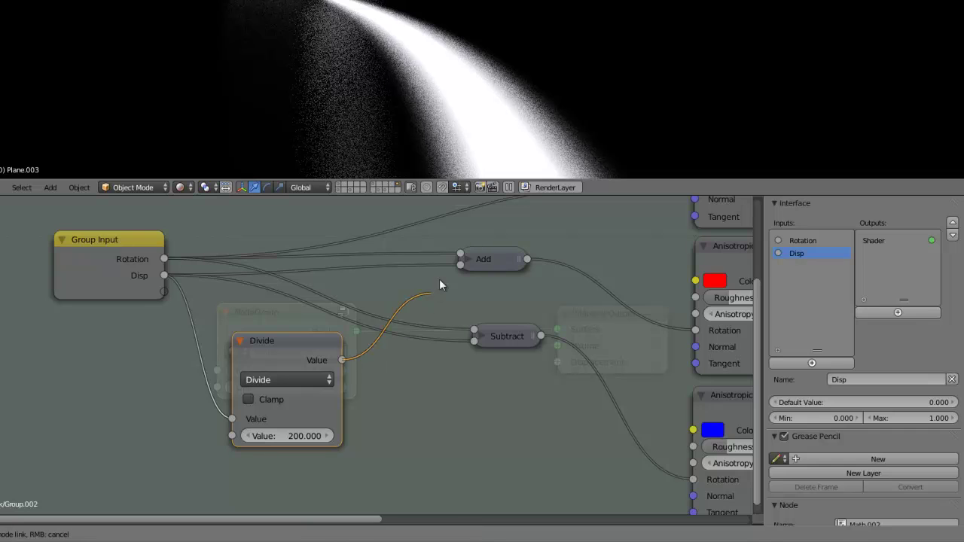
- Link the Divide result into the Subtract node, preview Disp, and change the divisor to 400
drag(343, 360, 474, 341)
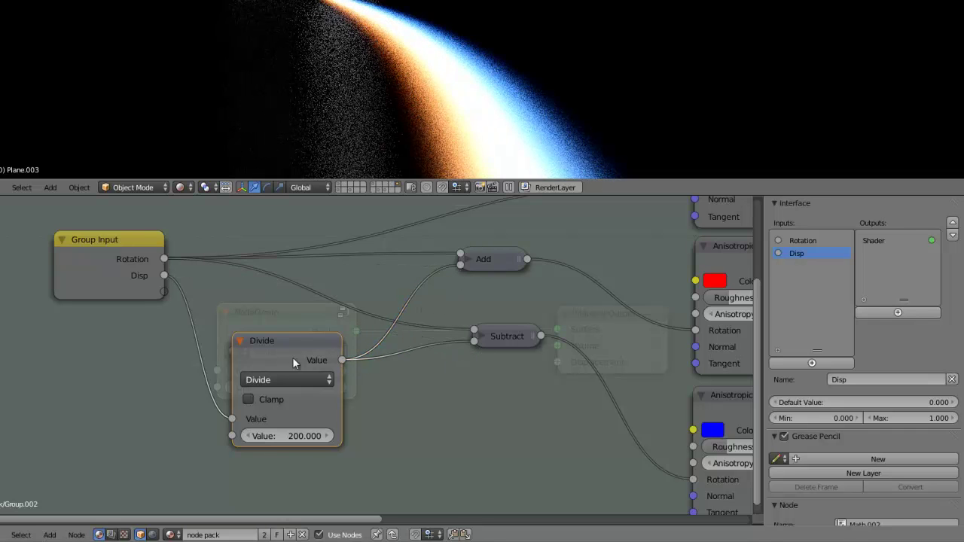
key(Tab)
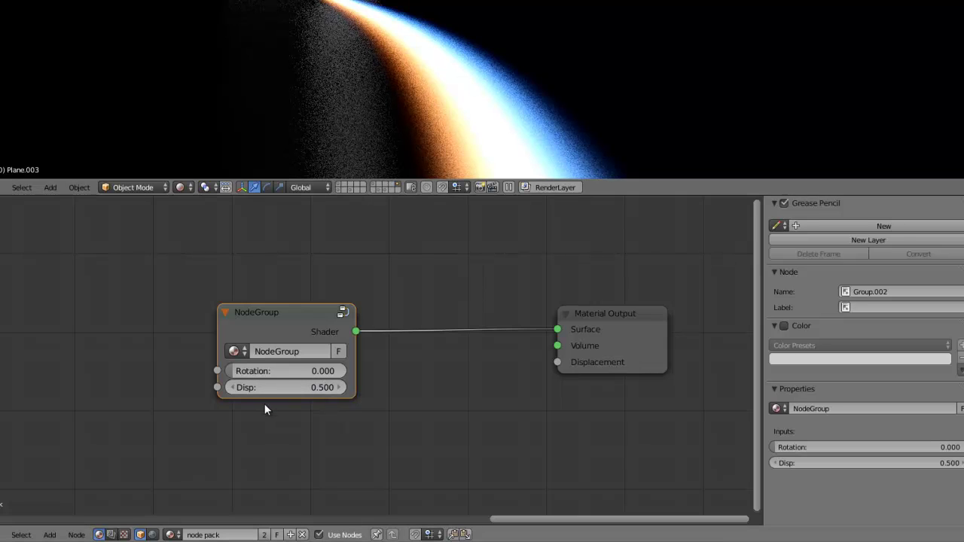
drag(293, 389, 281, 388)
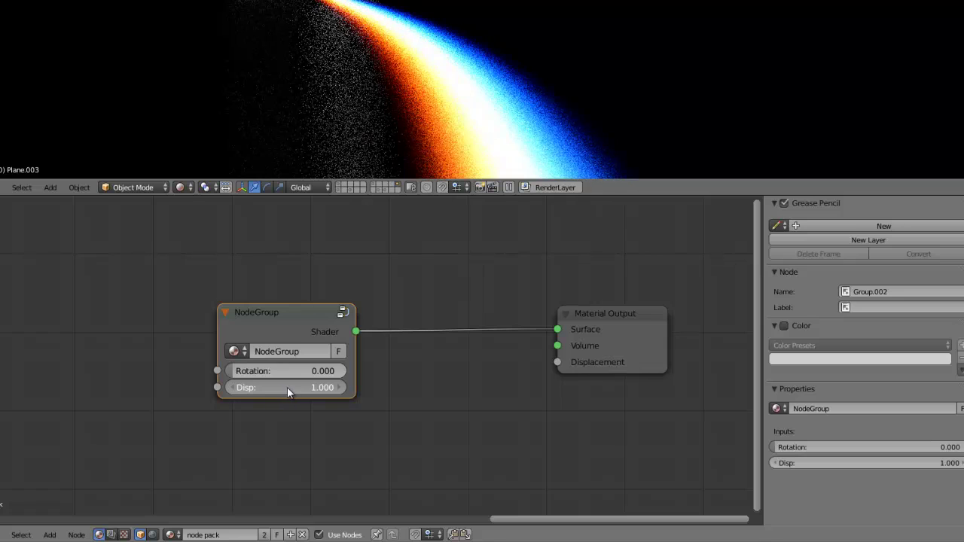
click(342, 312)
scroll(357, 399, down, 1)
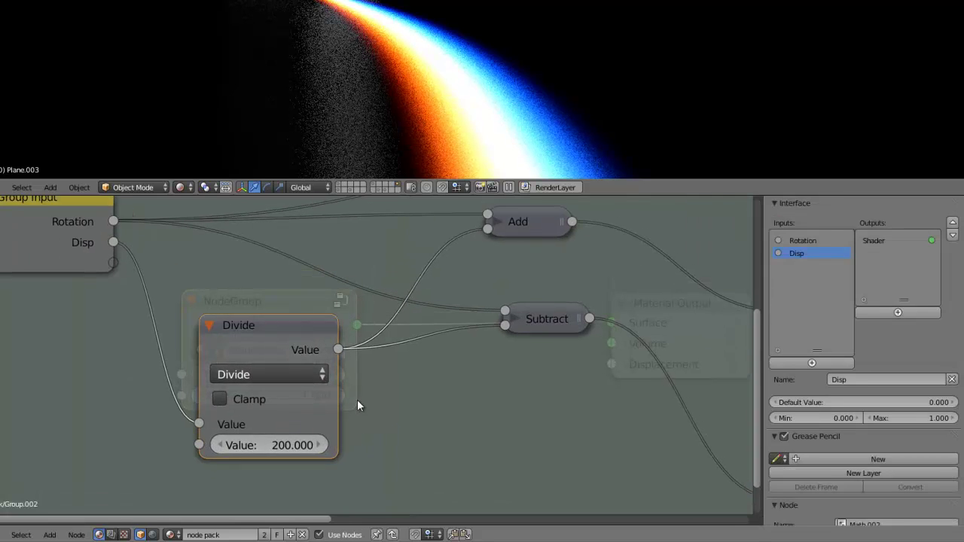
click(282, 409)
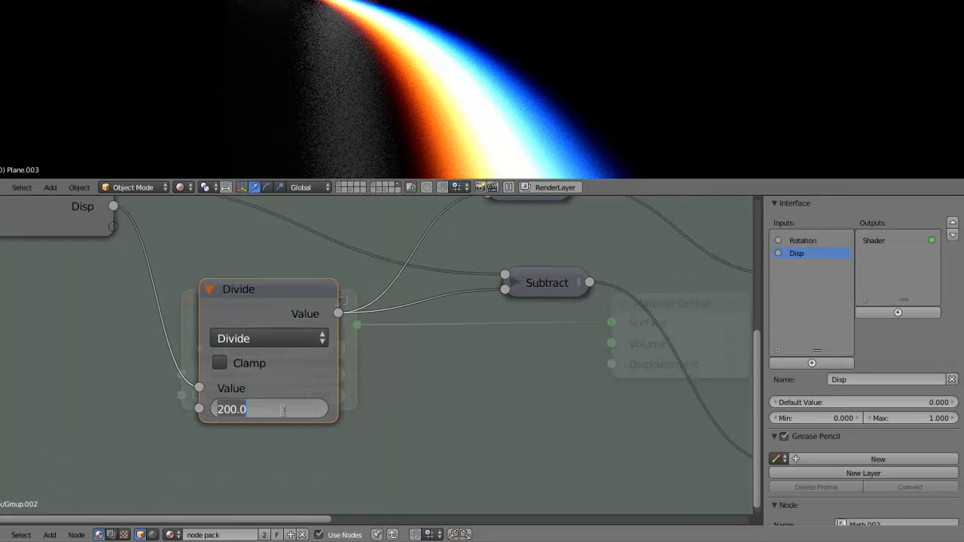
text(400)
key(Return)
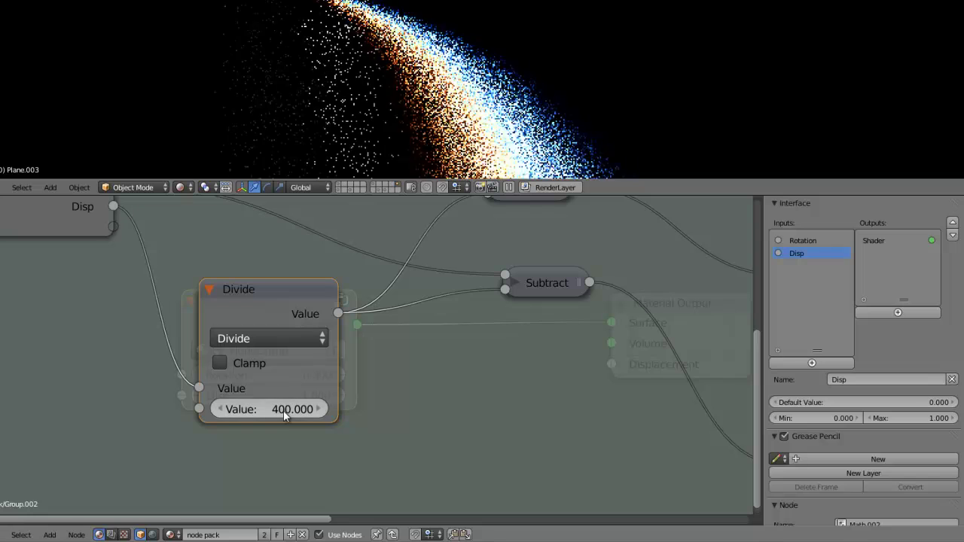
- Compare Disp strengths in the material tree, trying about 0.300, then reopen the group
key(Tab)
scroll(328, 358, up, 1)
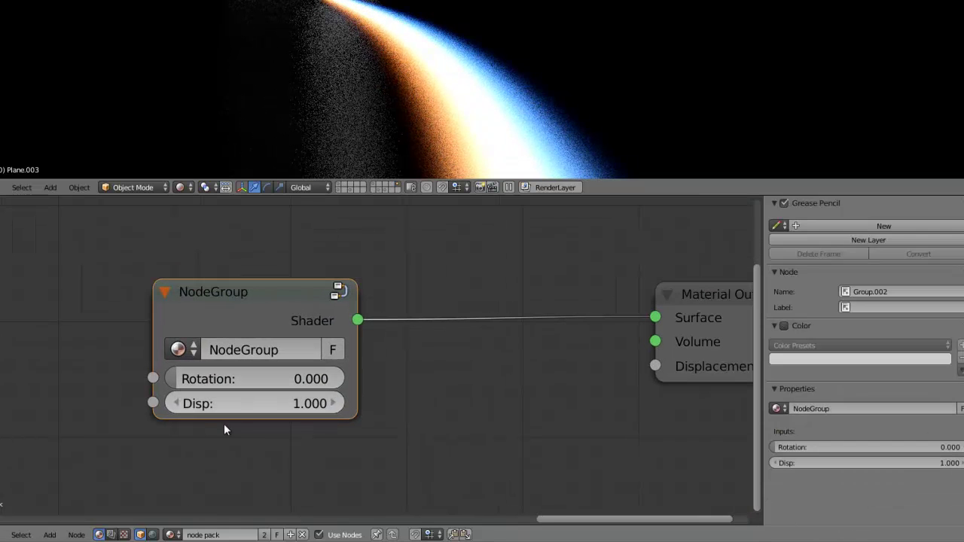
middle_drag(381, 408, 279, 438)
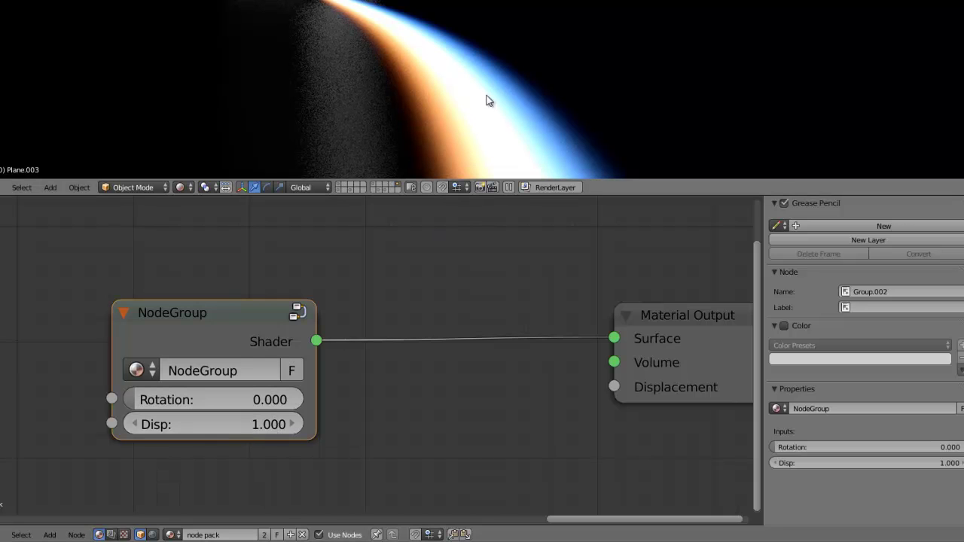
drag(236, 431, 218, 424)
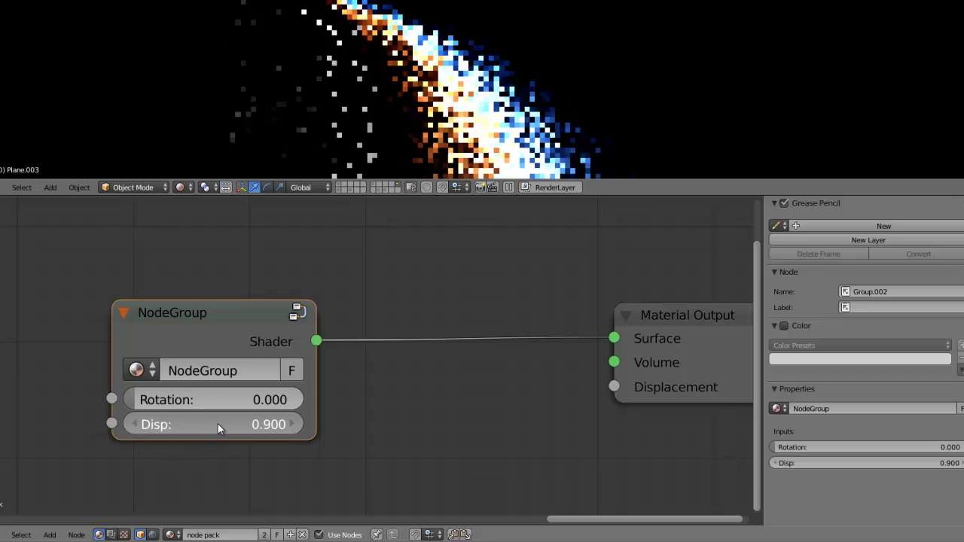
key(ctrl+z)
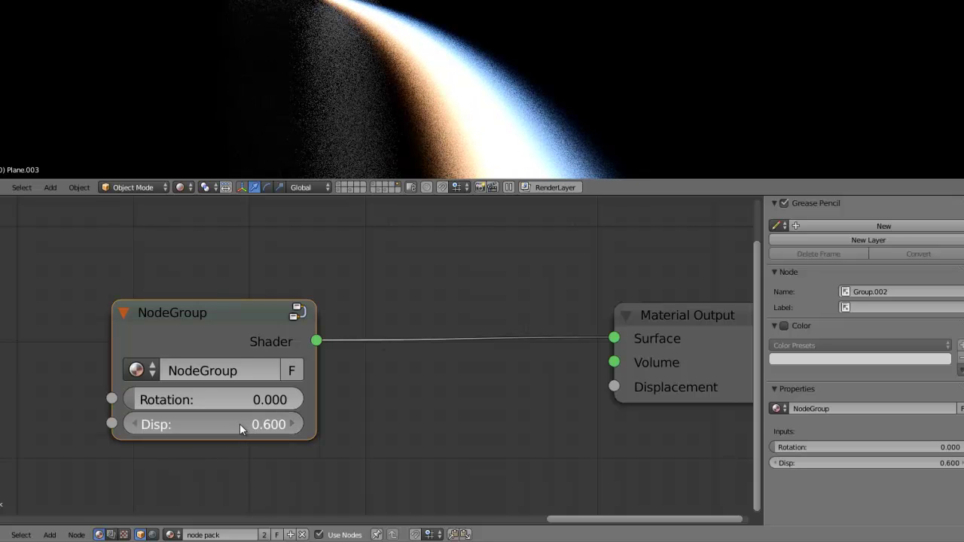
drag(240, 423, 245, 424)
key(Tab)
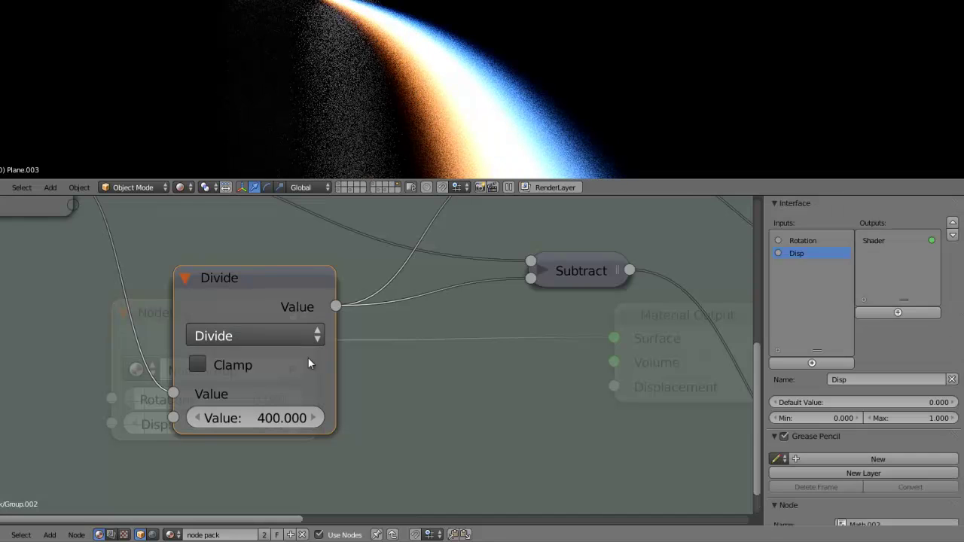
- Move the Divide node up near Group Input inside the group
scroll(308, 357, down, 1)
middle_drag(258, 327, 319, 404)
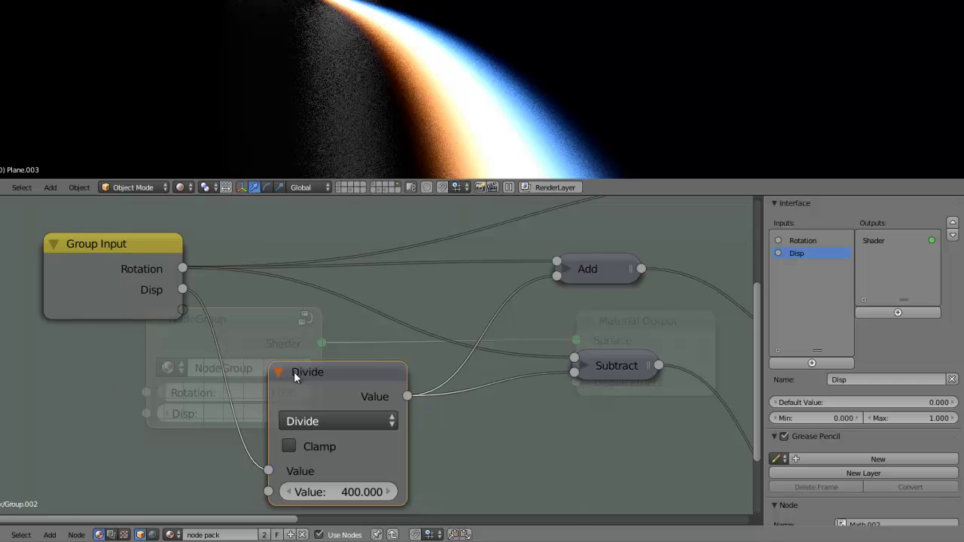
drag(354, 367, 369, 339)
middle_drag(456, 368, 316, 351)
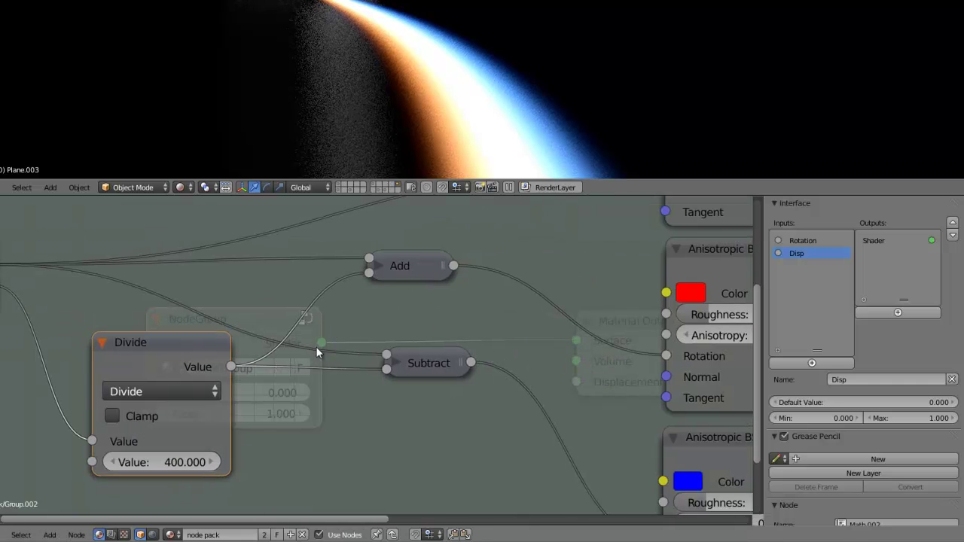
scroll(364, 346, down, 1)
scroll(365, 350, down, 1)
scroll(516, 400, down, 1)
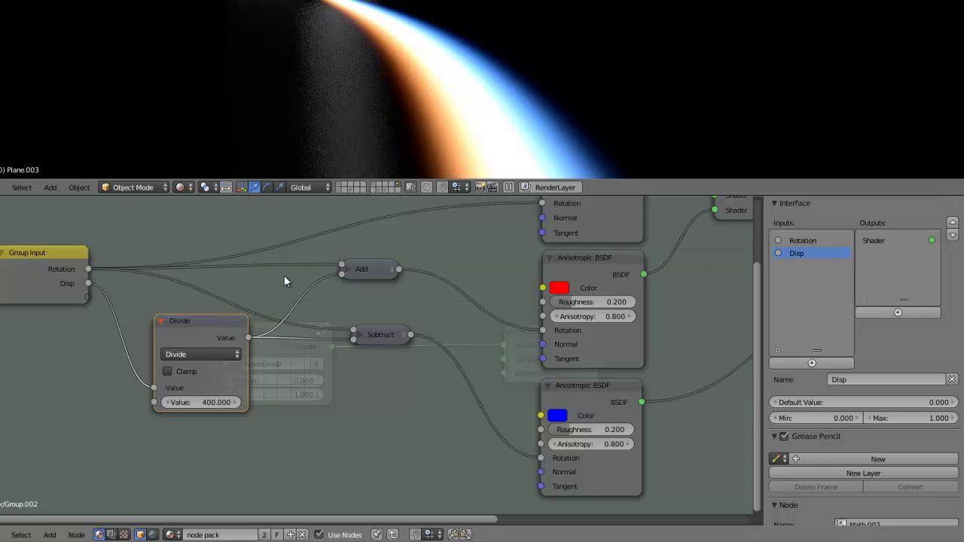
- Move the Material Output node further left beside the NodeGroup, keeping Shader linked to Surface
key(Tab)
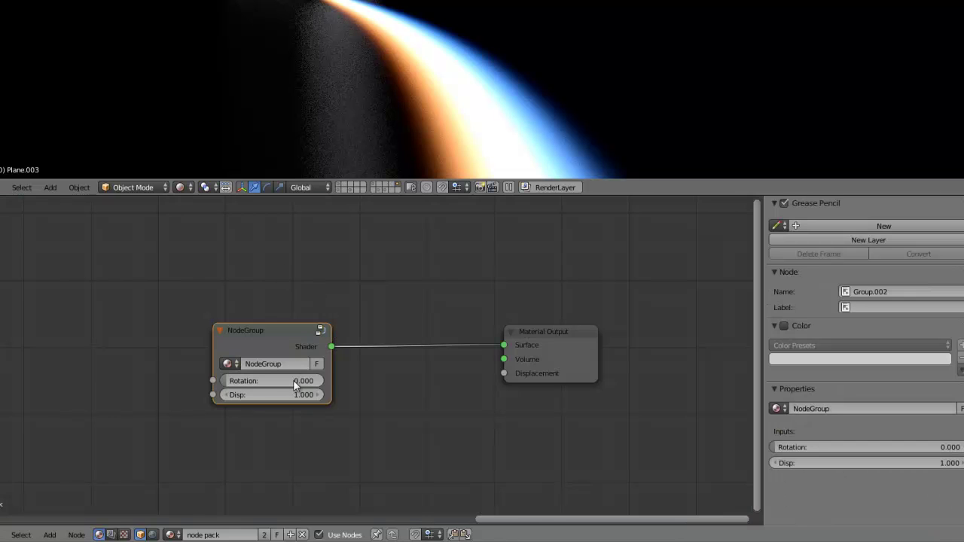
scroll(317, 382, up, 2)
scroll(347, 377, up, 1)
scroll(354, 371, down, 1)
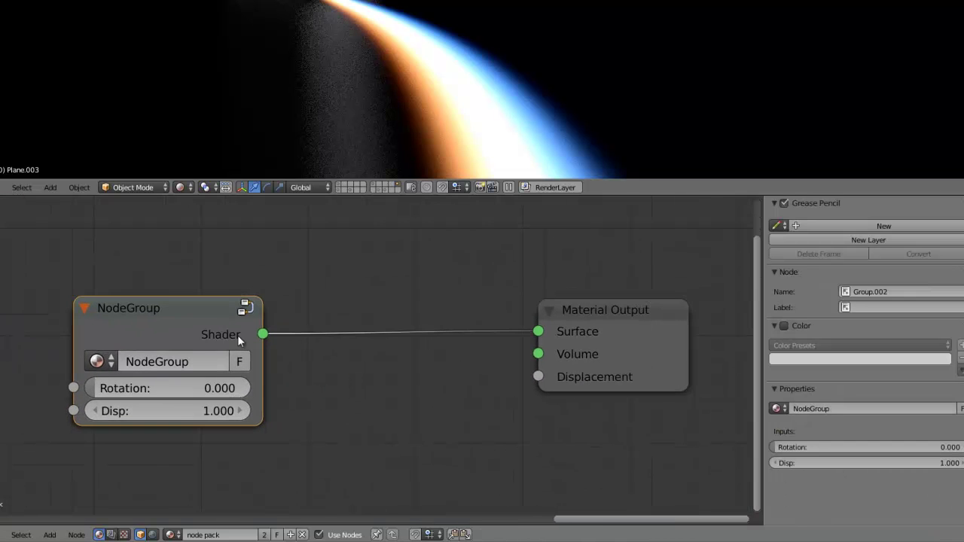
click(248, 306)
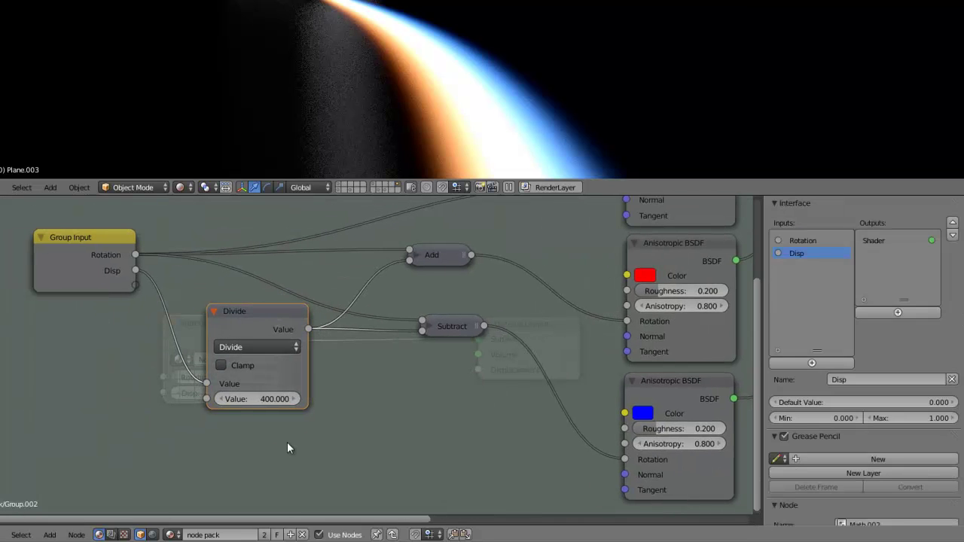
key(Tab)
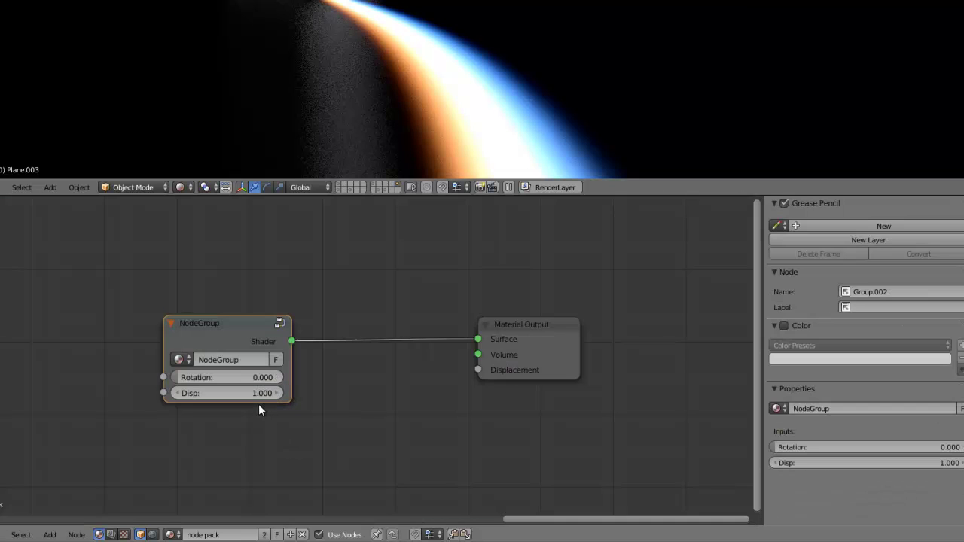
scroll(258, 410, up, 1)
scroll(268, 426, up, 1)
middle_drag(273, 437, 354, 410)
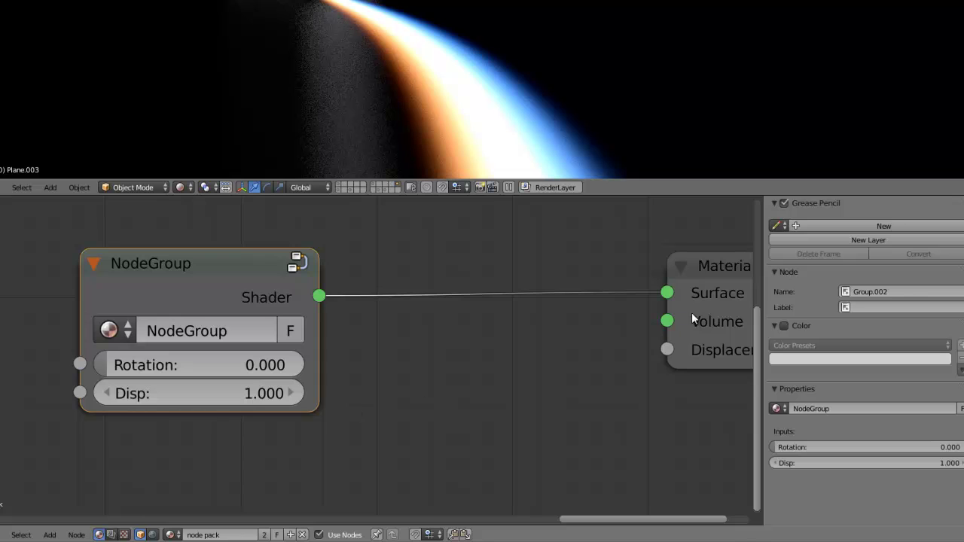
drag(692, 314, 594, 324)
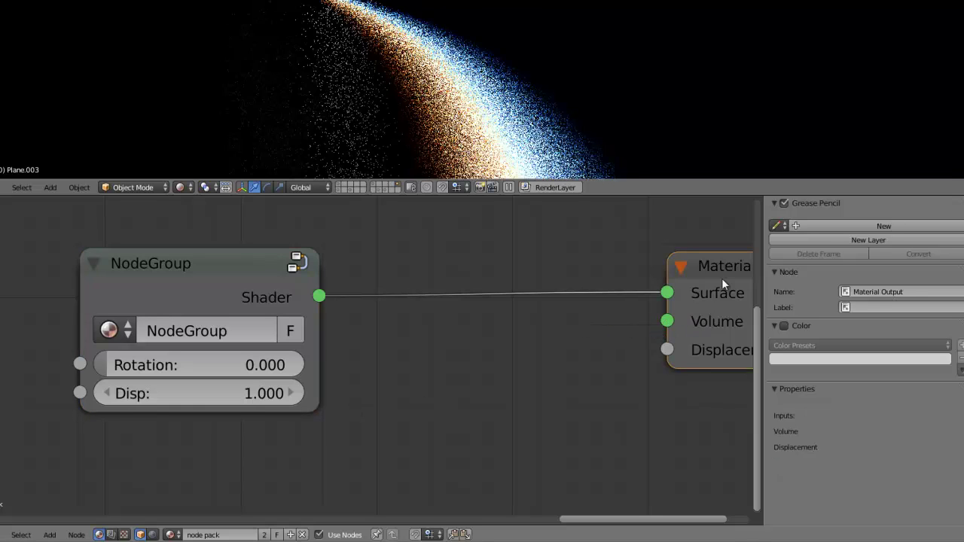
drag(722, 278, 634, 286)
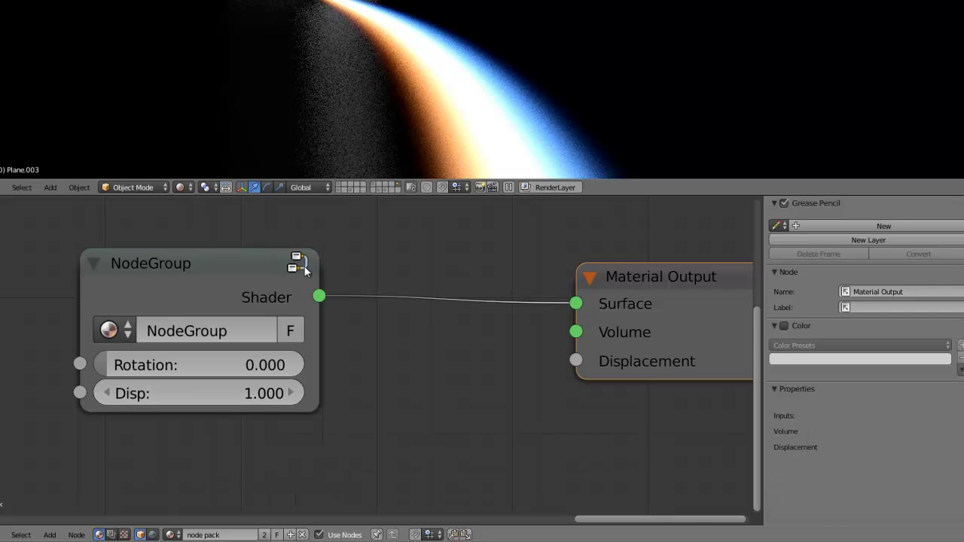
key(Tab)
- Change the Divide node's divisor to 500 and reposition the NodeGroup in the material tree
double_click(177, 441)
text(5)
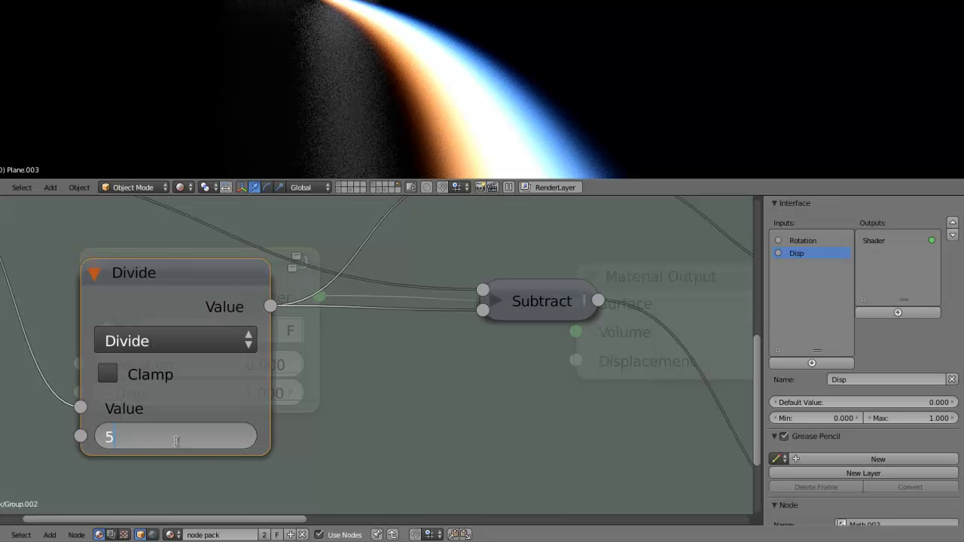
text(00)
key(Return)
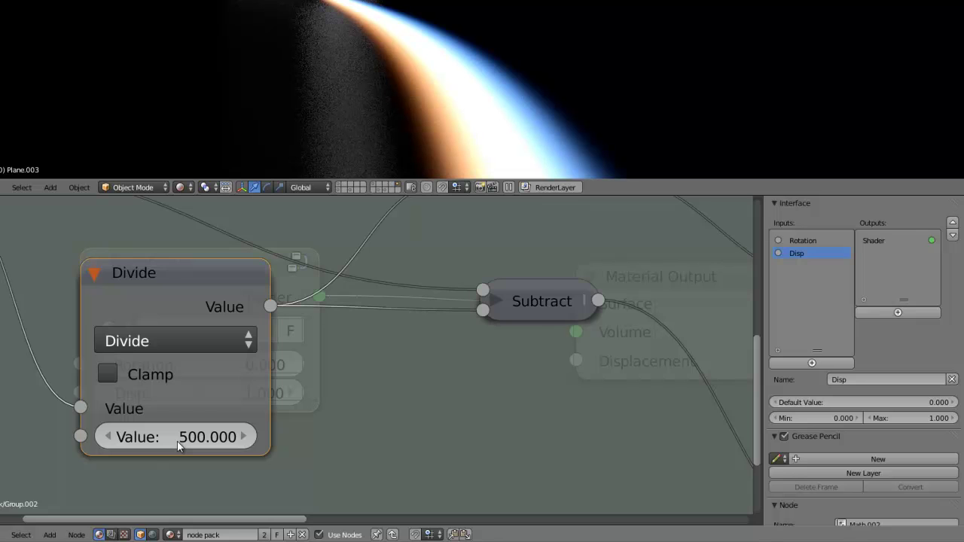
key(Tab)
mouse_move(371, 368)
middle_down()
mouse_move(288, 408)
mouse_move(414, 392)
middle_up()
scroll(369, 407, down, 1)
drag(270, 273, 260, 273)
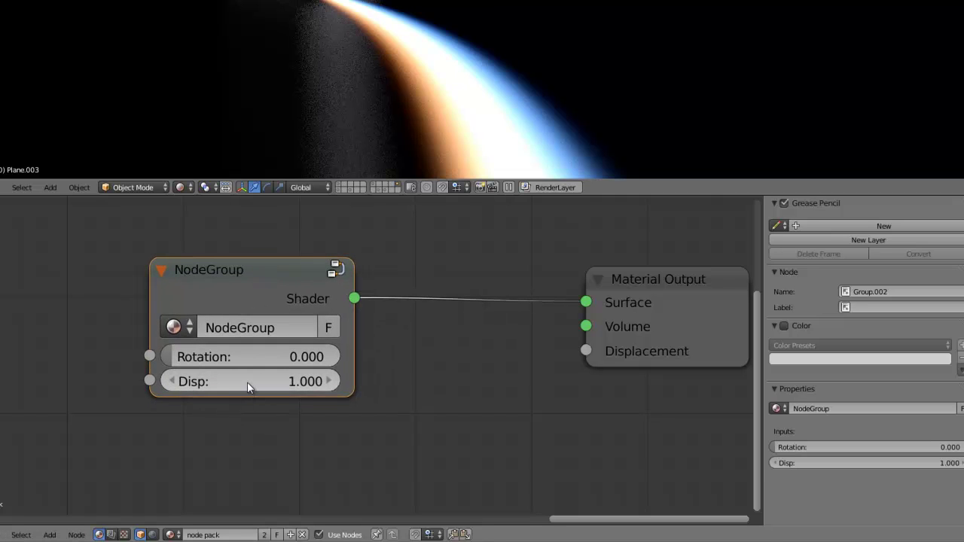
- Try NodeGroup Disp values of 2 and then 10
click(247, 382)
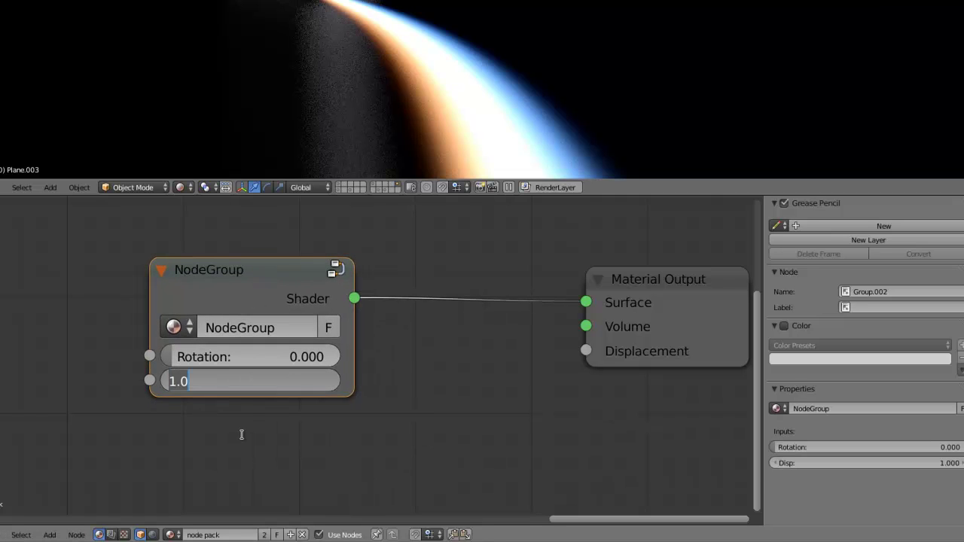
text(2)
key(Return)
click(243, 387)
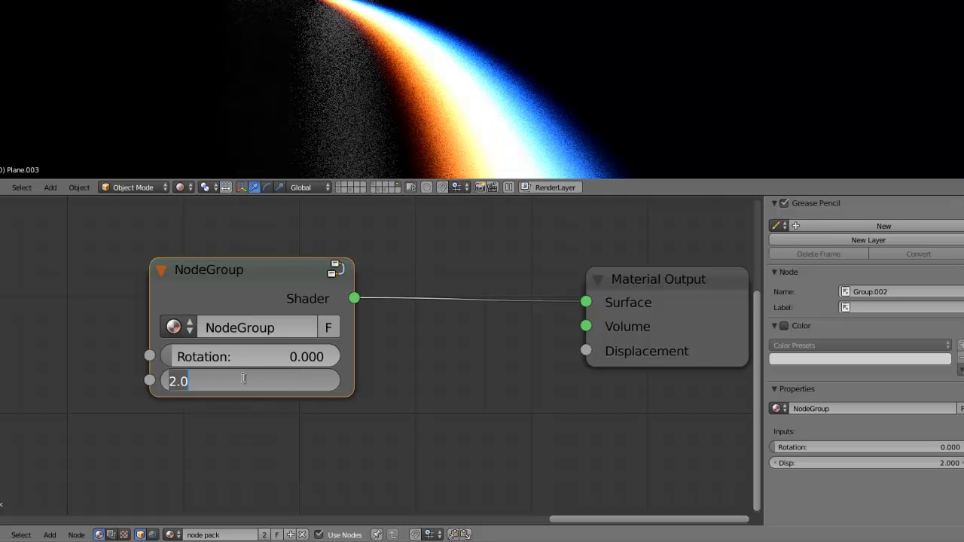
text(10)
key(Return)
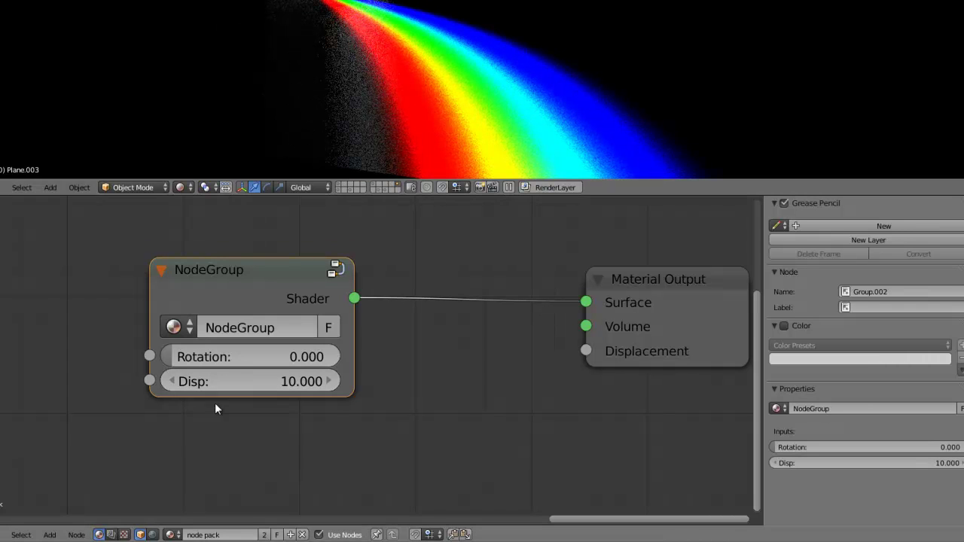
- Compare Disp 0 against Disp 1 with undo and redo, ending at Disp 1
drag(190, 384, 51, 378)
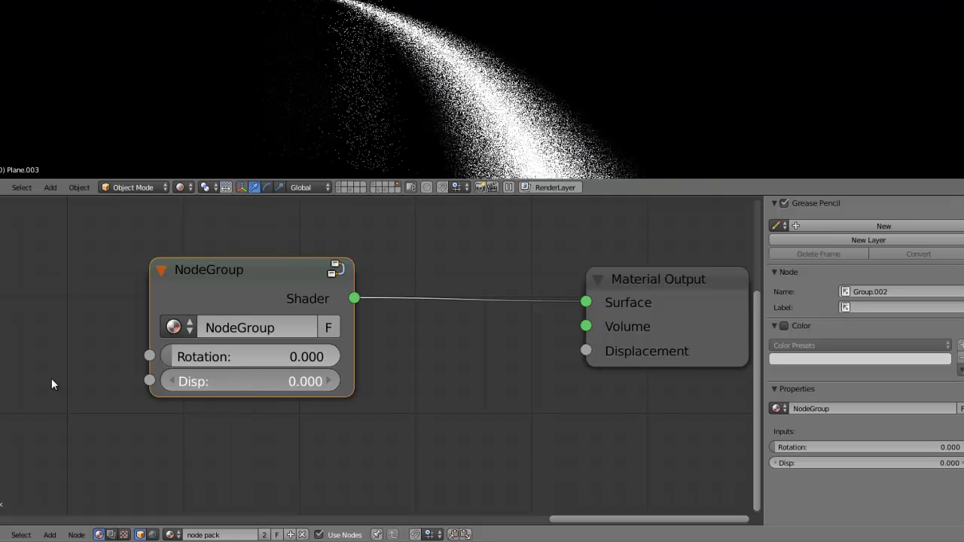
drag(253, 379, 271, 380)
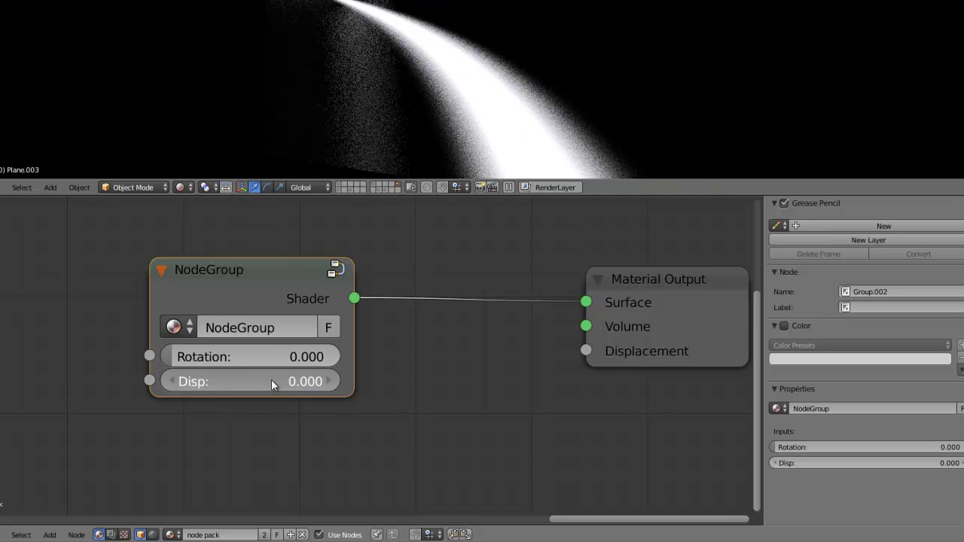
key(ctrl+z)
key(ctrl+shift+z)
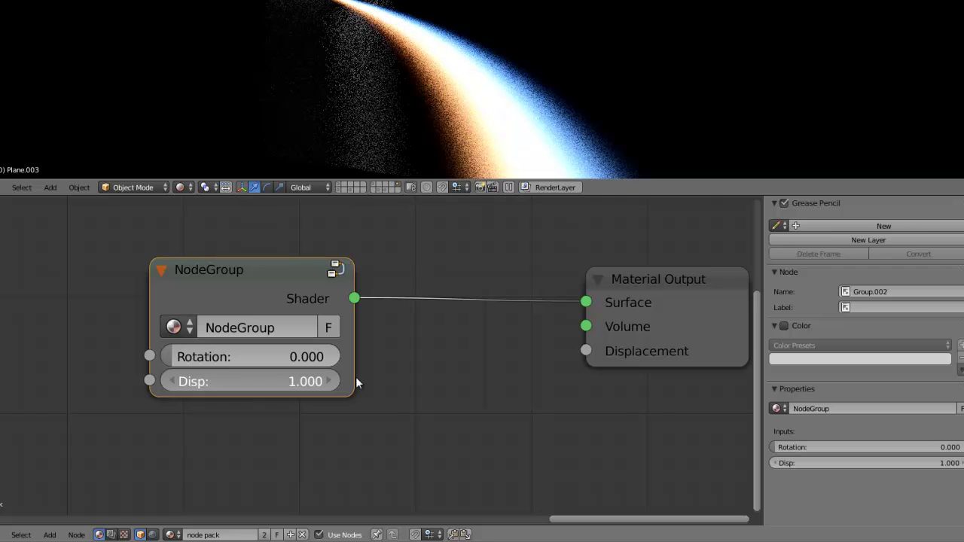
key(ctrl+z)
key(ctrl+shift+z)
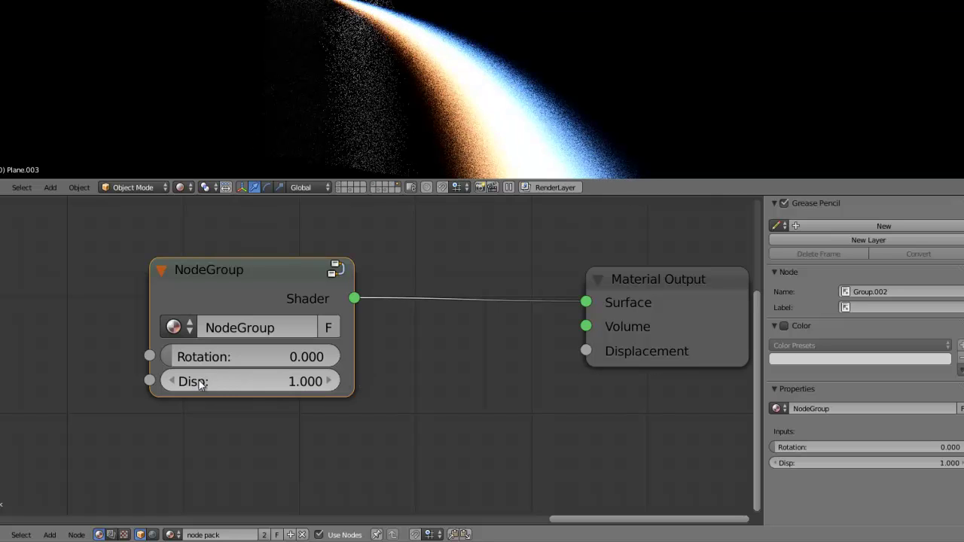
key(ctrl+z)
key(ctrl+shift+z)
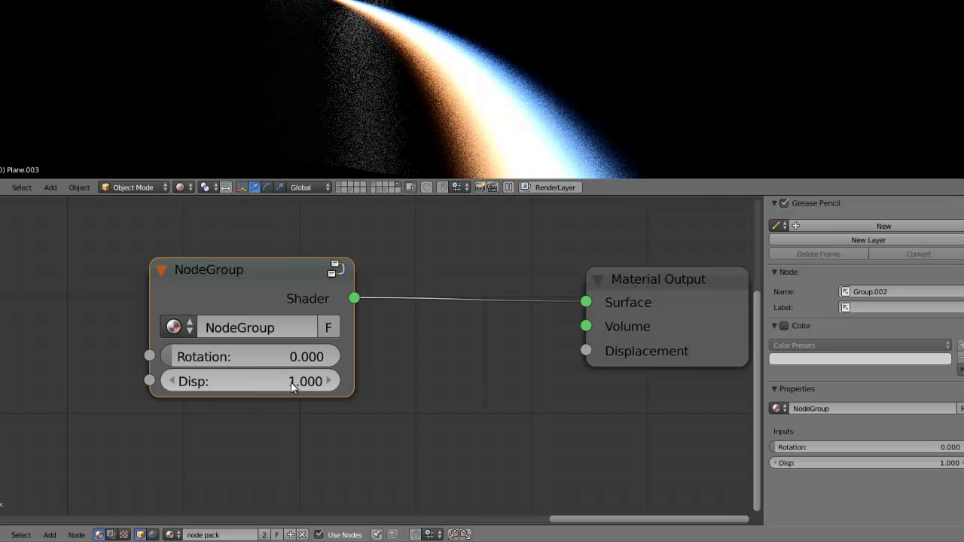
- Inspect the group's nodes fitted in view, then return to the material tree
key(Tab)
key(Home)
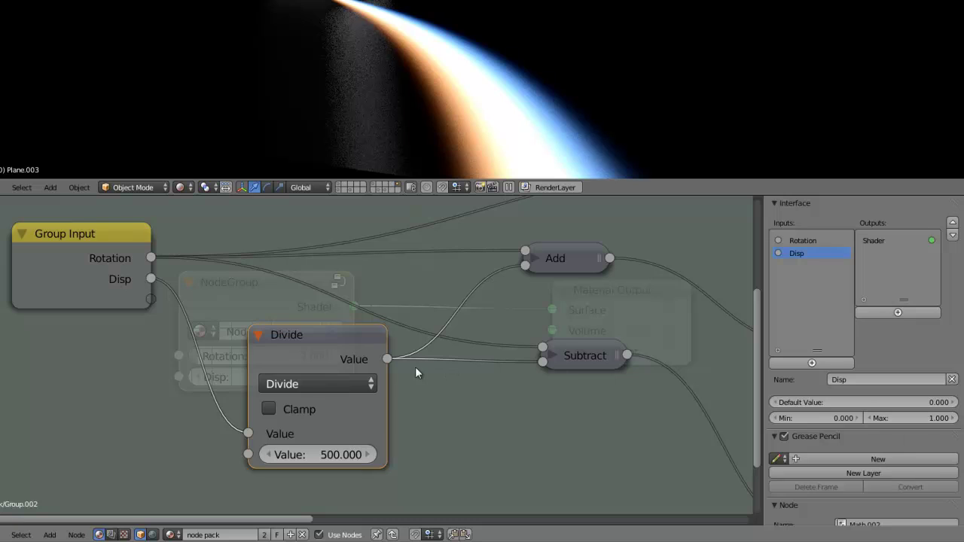
key(Tab)
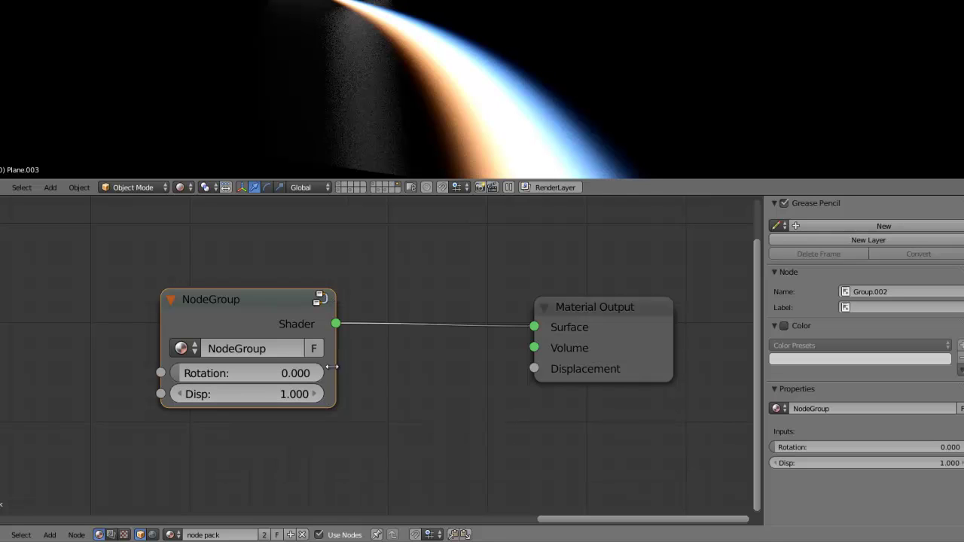
- Set the NodeGroup's Disp value to 0.5
click(260, 395)
text(0.5)
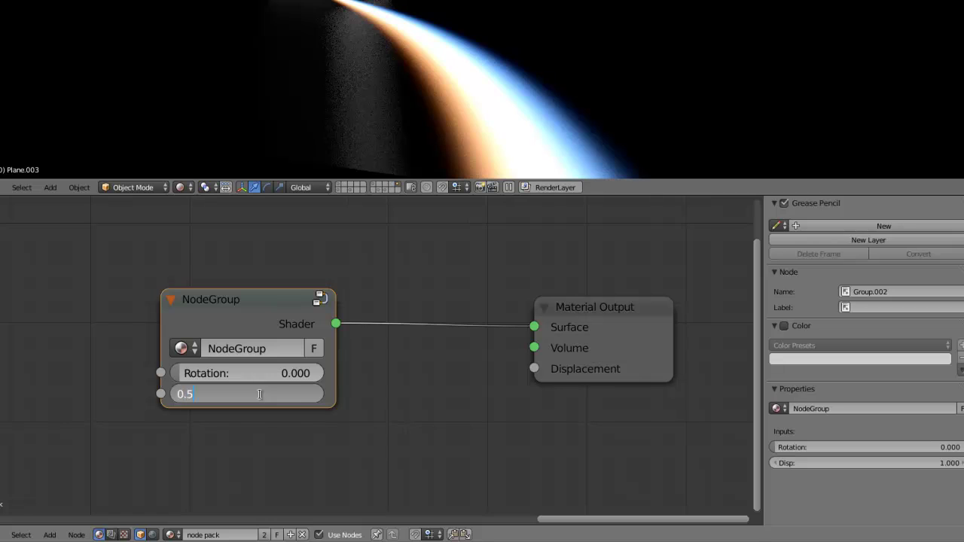
key(Return)
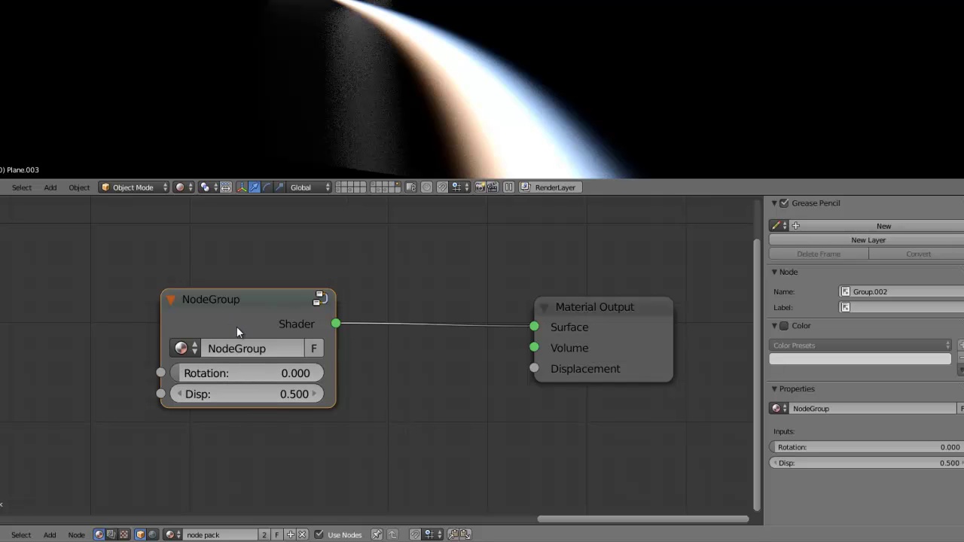
- Look inside the node group, return to the material and preview a Rotation value change
click(321, 297)
middle_drag(281, 325, 266, 353)
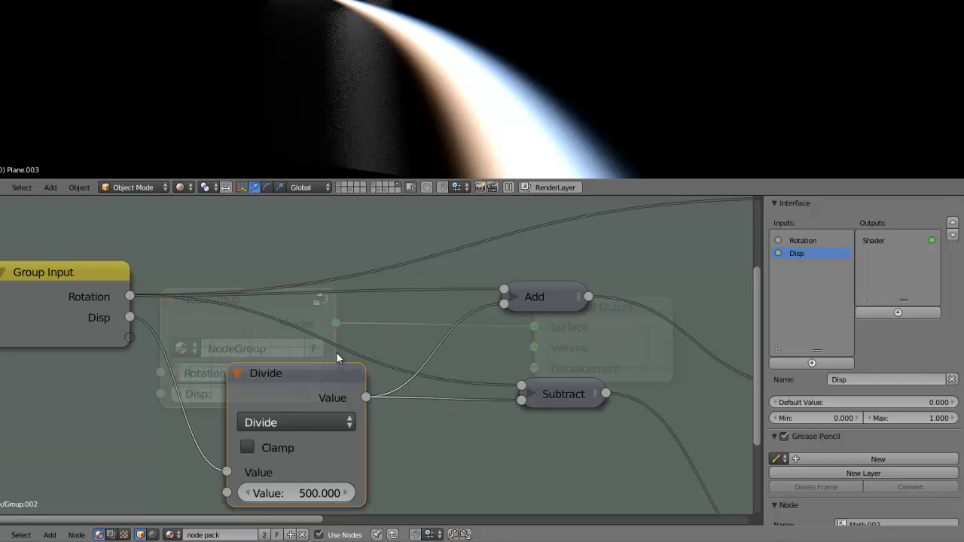
key(Tab)
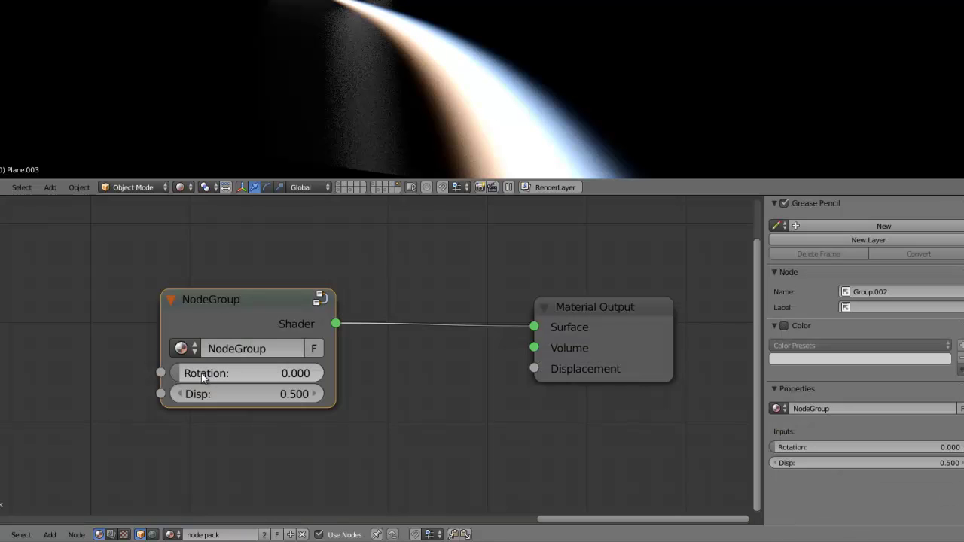
mouse_move(203, 374)
mouse_down()
mouse_move(256, 464)
mouse_move(340, 464)
mouse_move(218, 467)
mouse_up()
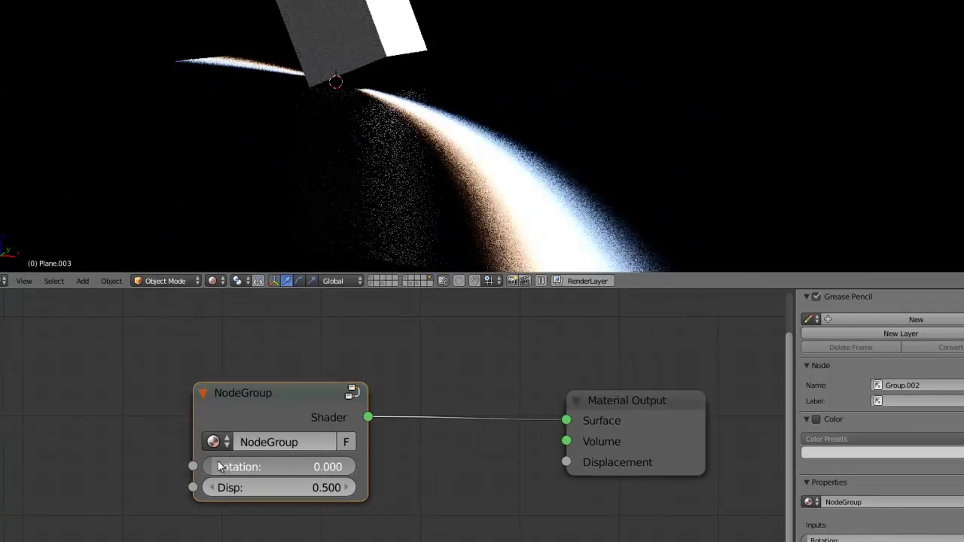
scroll(385, 470, down, 1)
middle_drag(400, 495, 438, 493)
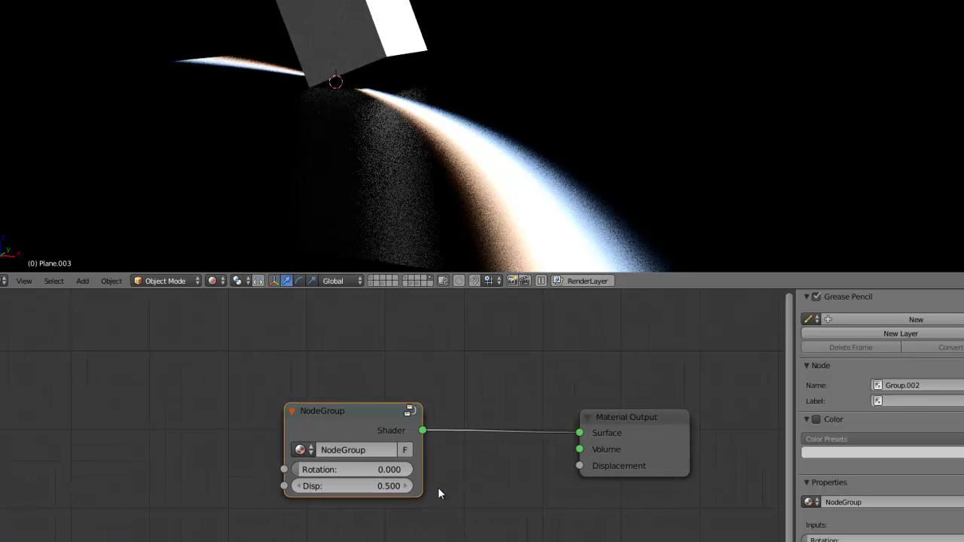
- Reopen the node group, move Group Input further left and bring Group Output into view
click(412, 410)
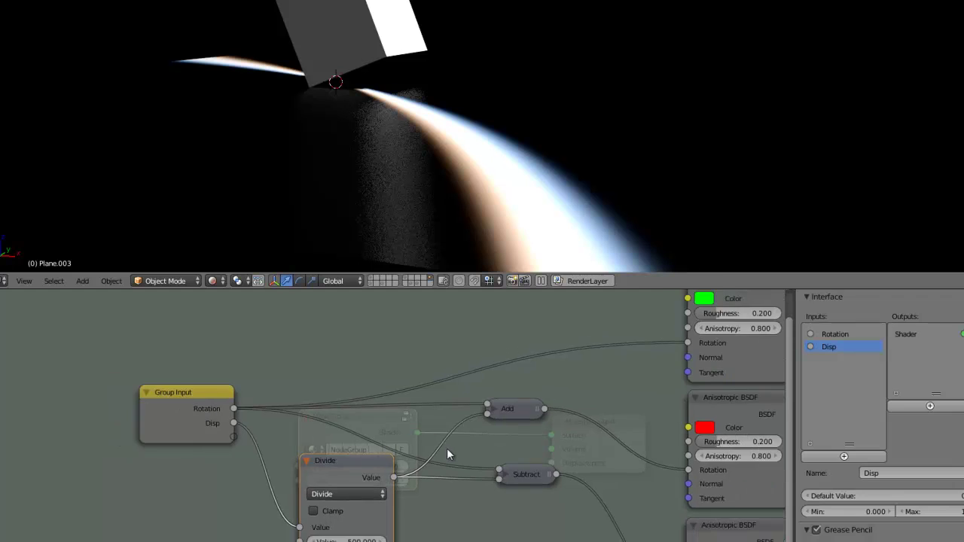
scroll(446, 448, down, 2)
middle_drag(353, 432, 409, 449)
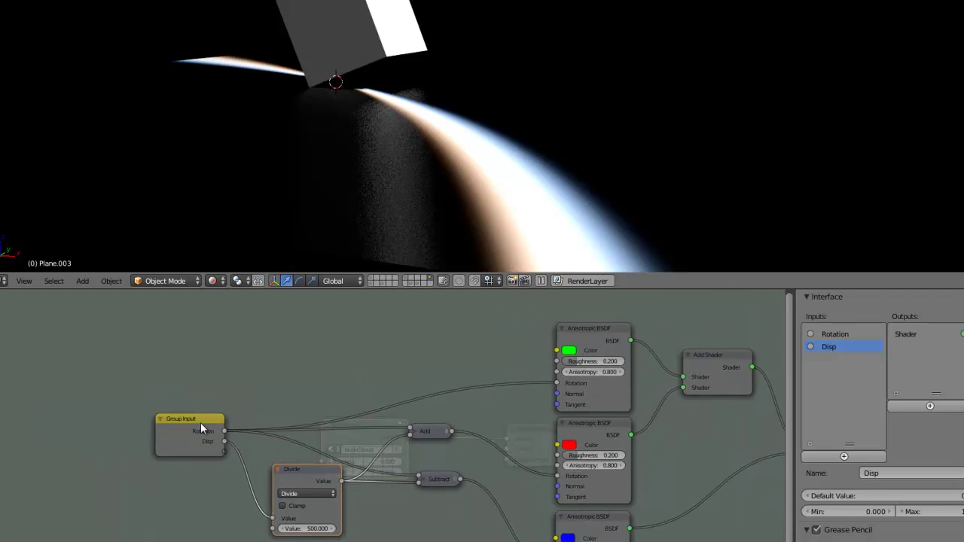
drag(201, 425, 132, 429)
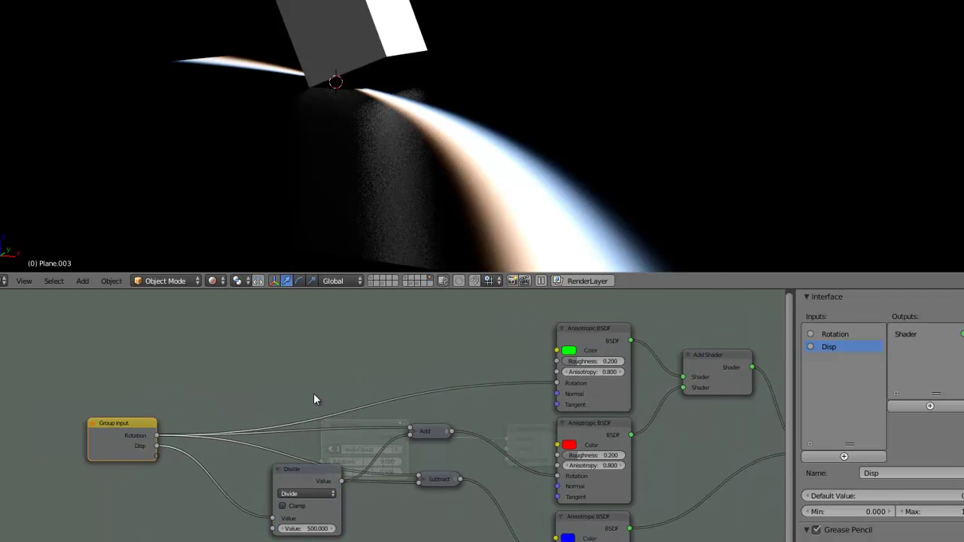
ctrl+scroll(301, 407, down, 3)
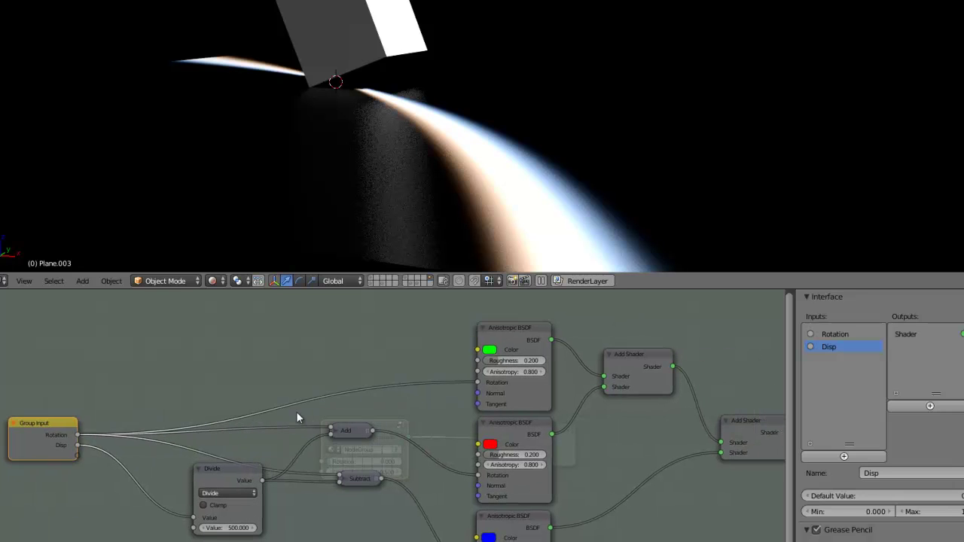
middle_drag(378, 451, 340, 448)
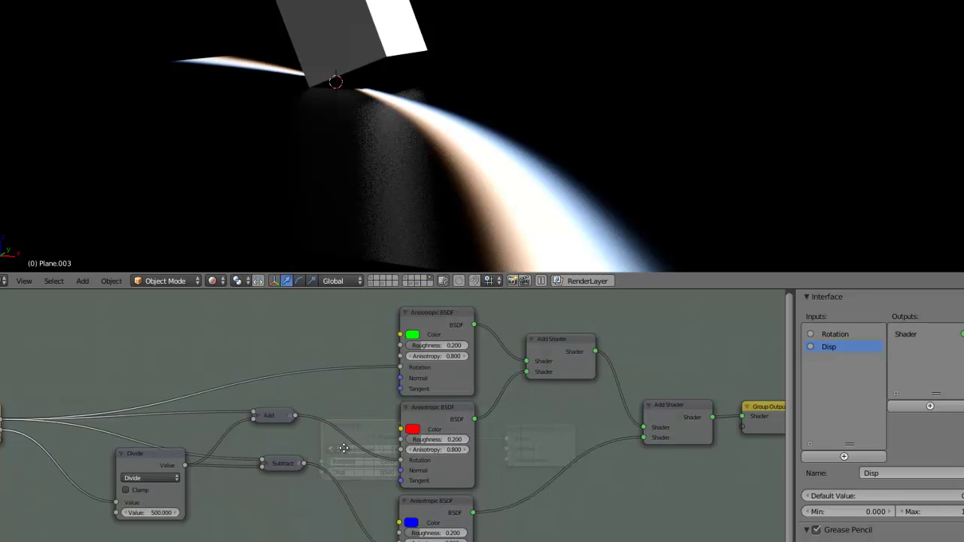
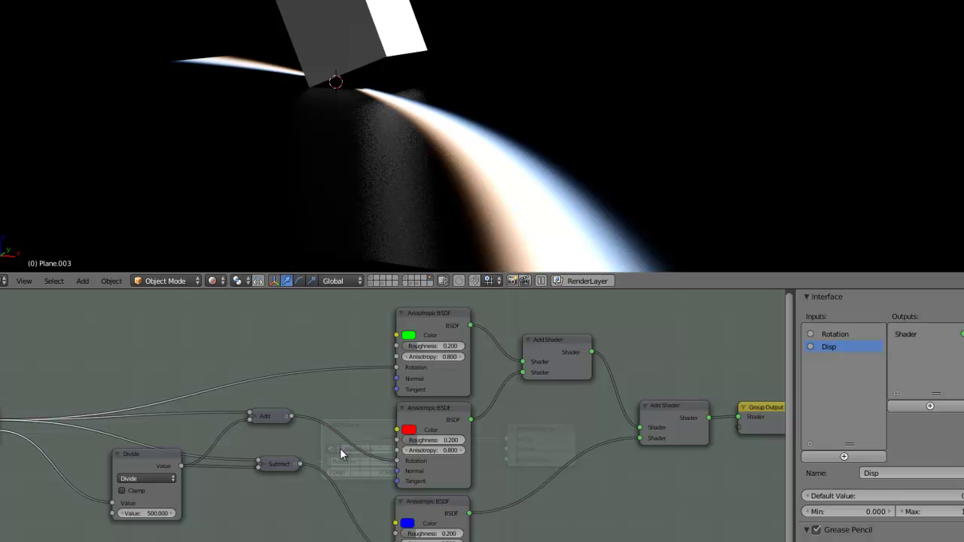
- Expose the Anisotropic BSDF's Color as a new group input, moved to the top of the Interface list
middle_drag(311, 425, 409, 455)
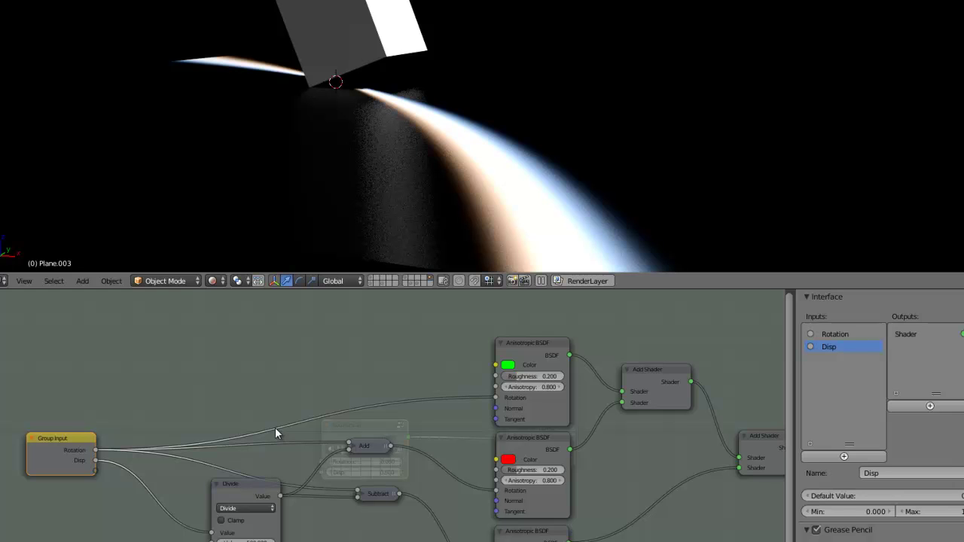
drag(495, 364, 99, 470)
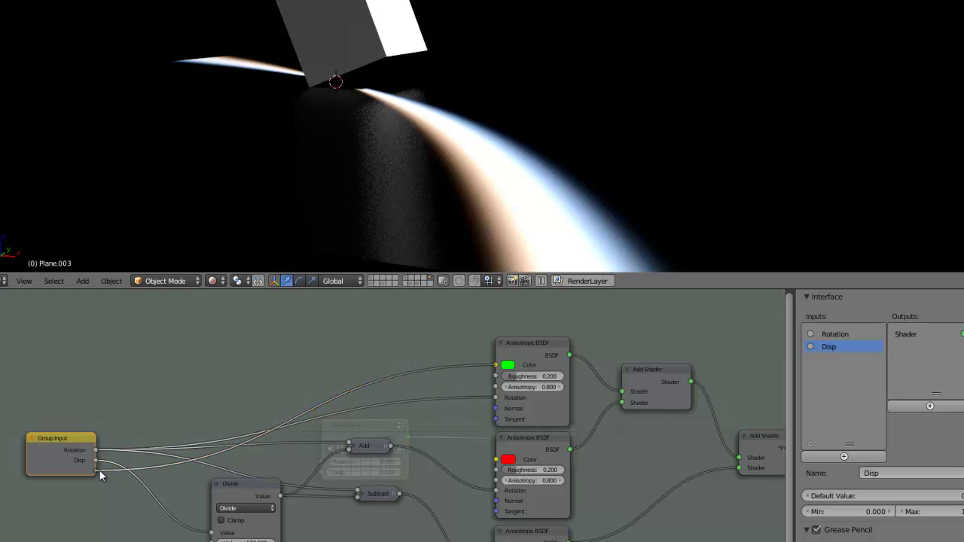
click(841, 358)
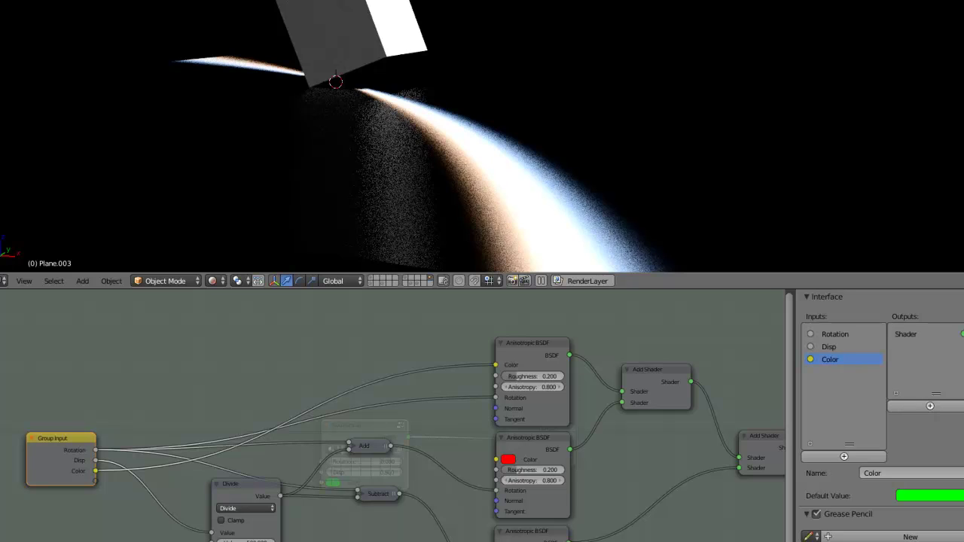
click(959, 340)
click(960, 340)
drag(496, 364, 393, 371)
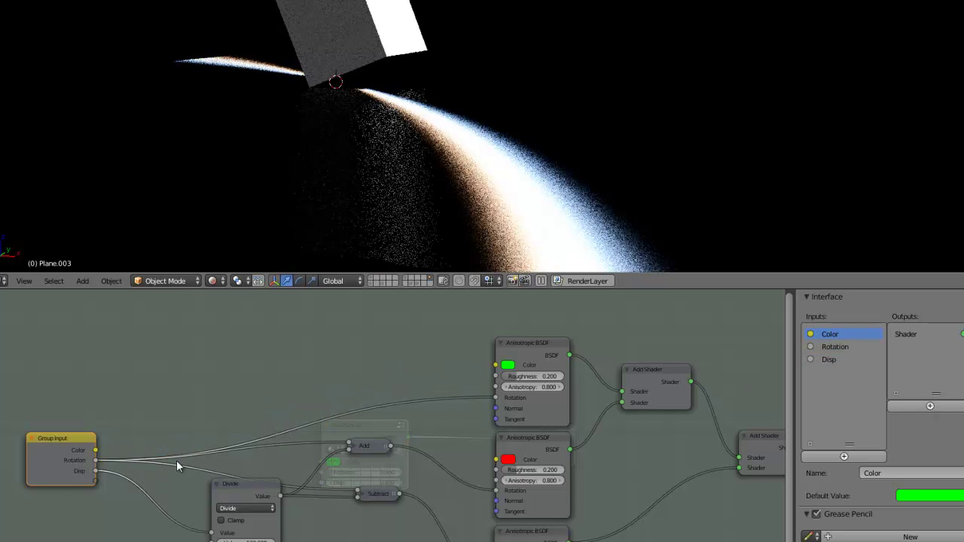
middle_drag(177, 460, 245, 458)
- At material level, set the group node's Color to white, then re-enter the group
key(Tab)
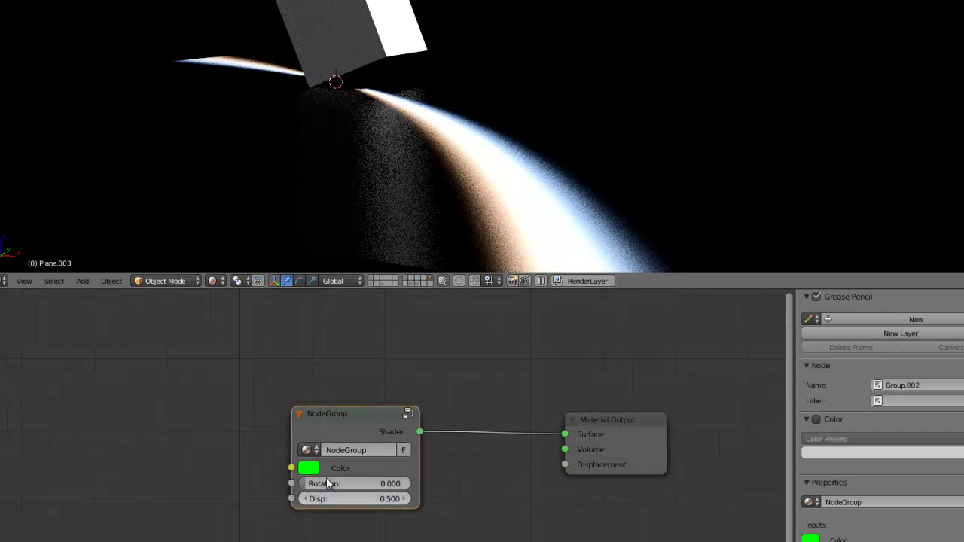
click(309, 468)
click(361, 313)
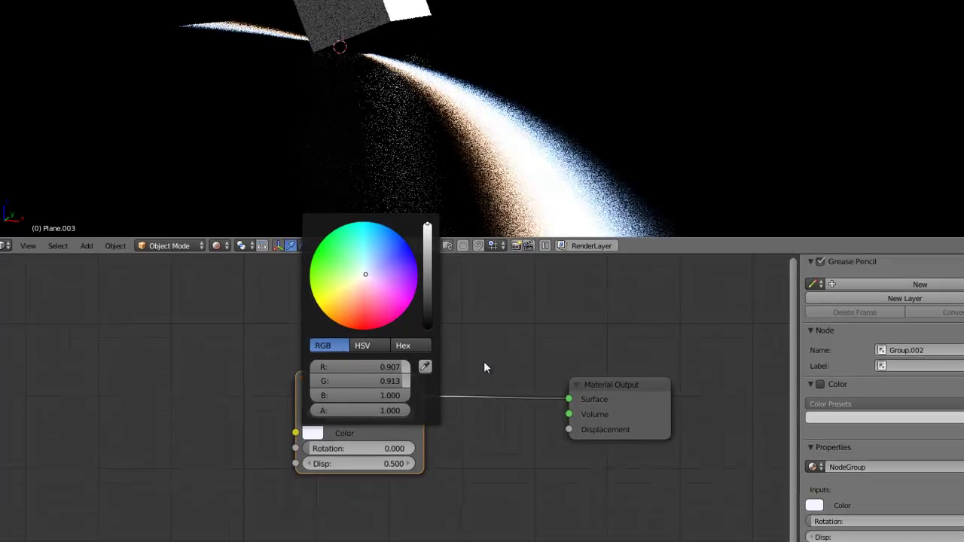
click(419, 321)
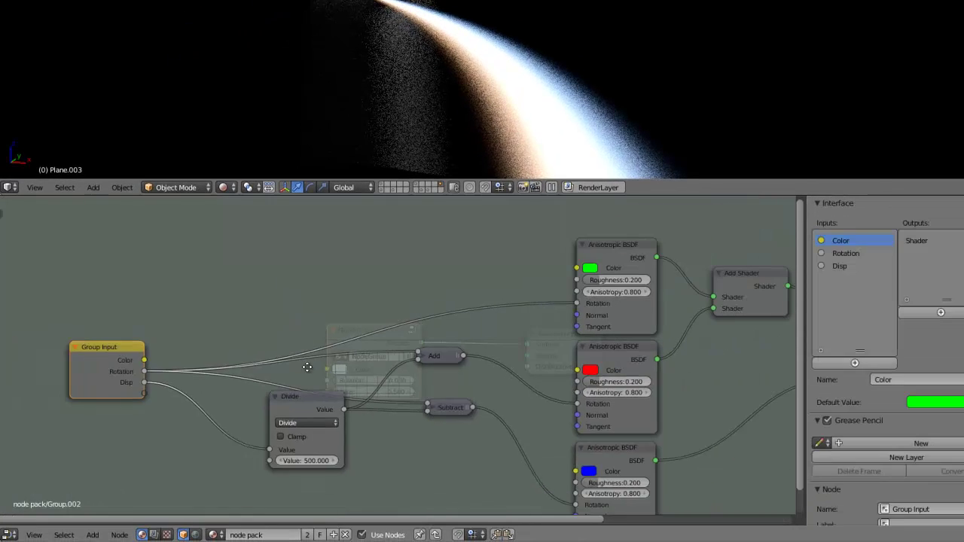
- Add a Separate RGB node and link the group Color to its Image input
mouse_move(323, 339)
middle_down()
mouse_move(379, 319)
mouse_move(340, 367)
mouse_move(299, 368)
mouse_move(344, 324)
middle_up()
key(shift+a)
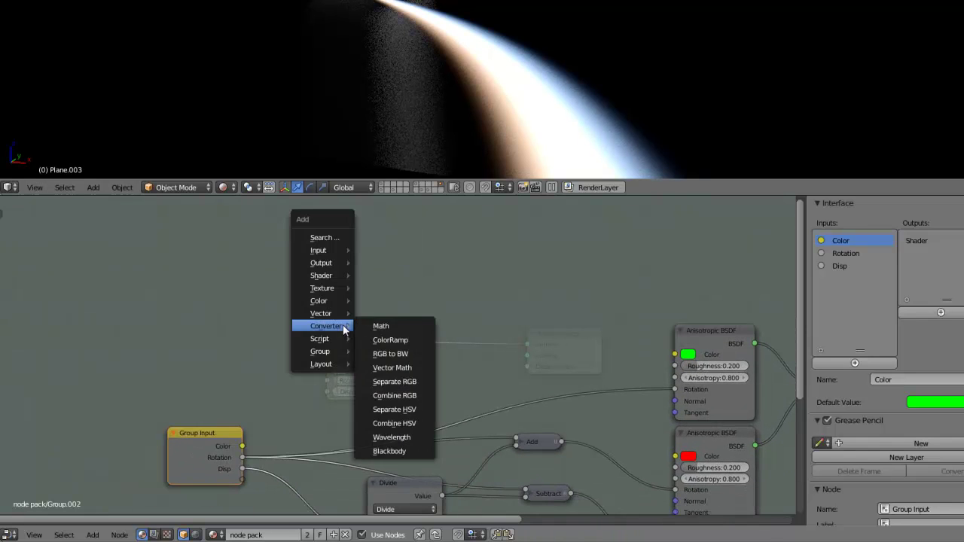
key(Escape)
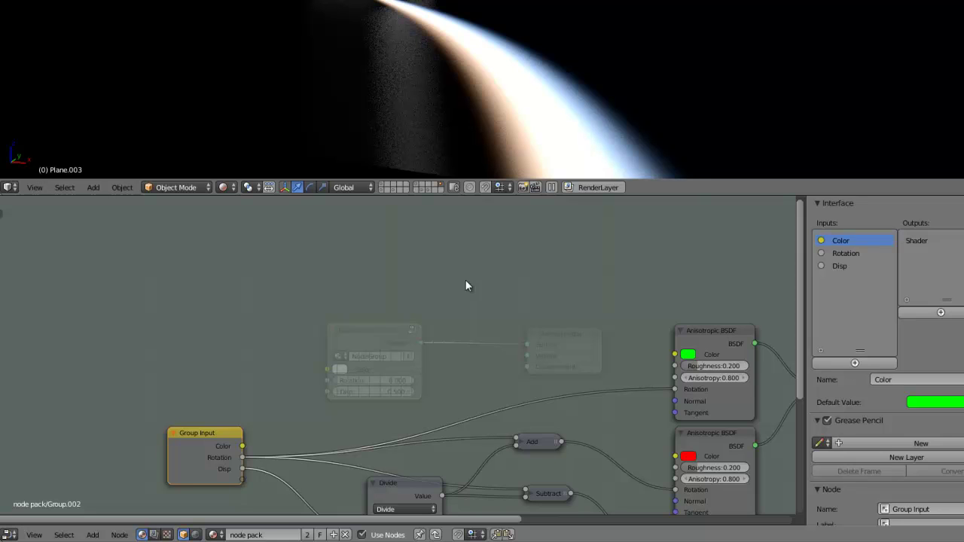
key(shift+a)
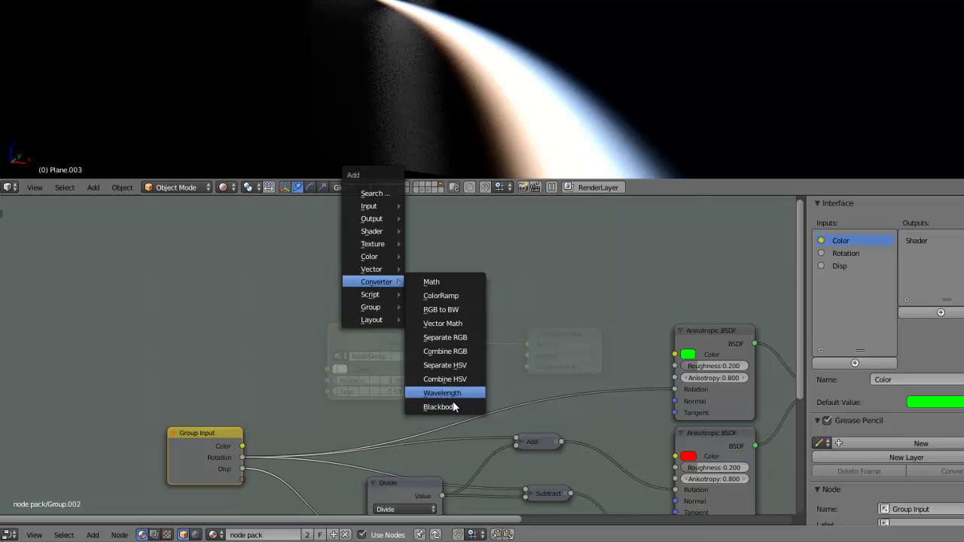
click(457, 338)
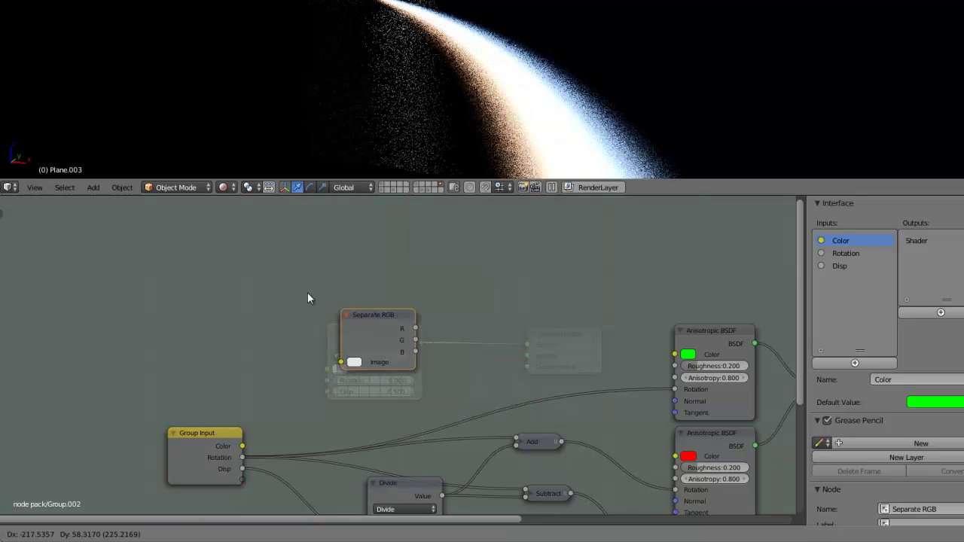
click(271, 285)
drag(242, 445, 336, 279)
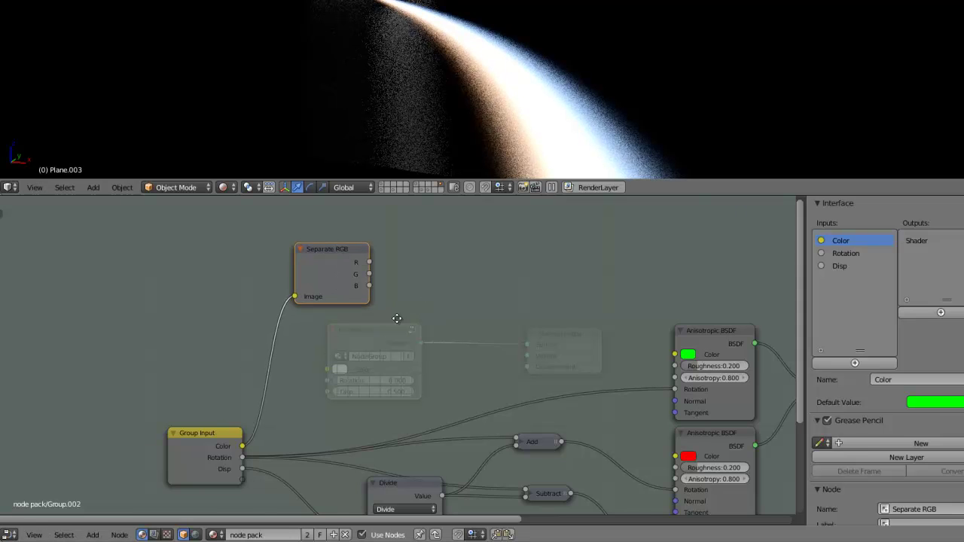
- Add a Mix colour node above the Separate RGB node
key(shift+a)
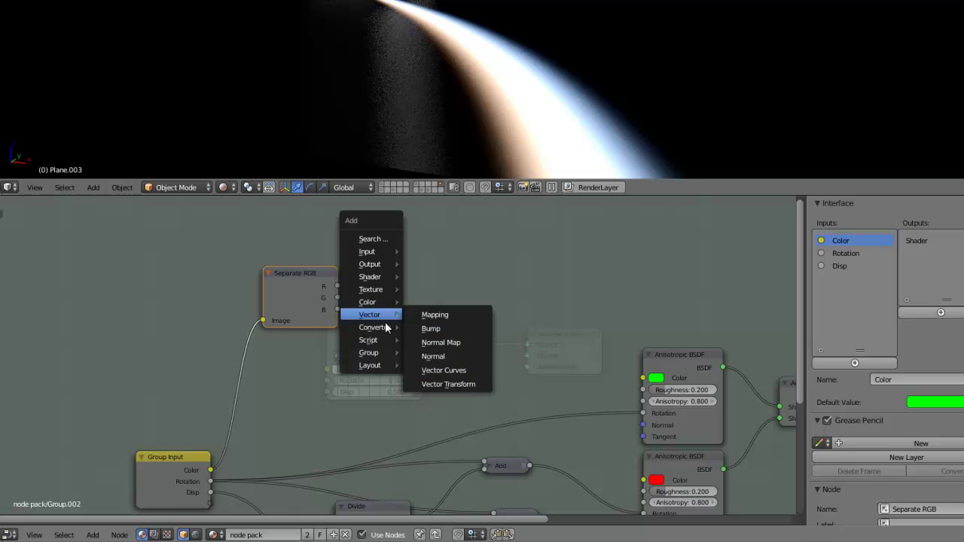
mouse_move(368, 302)
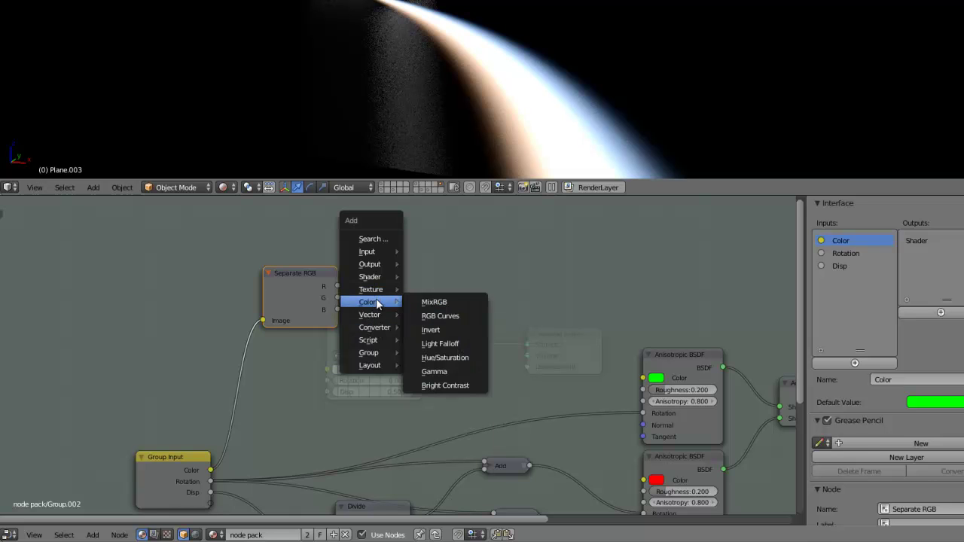
click(434, 304)
click(391, 252)
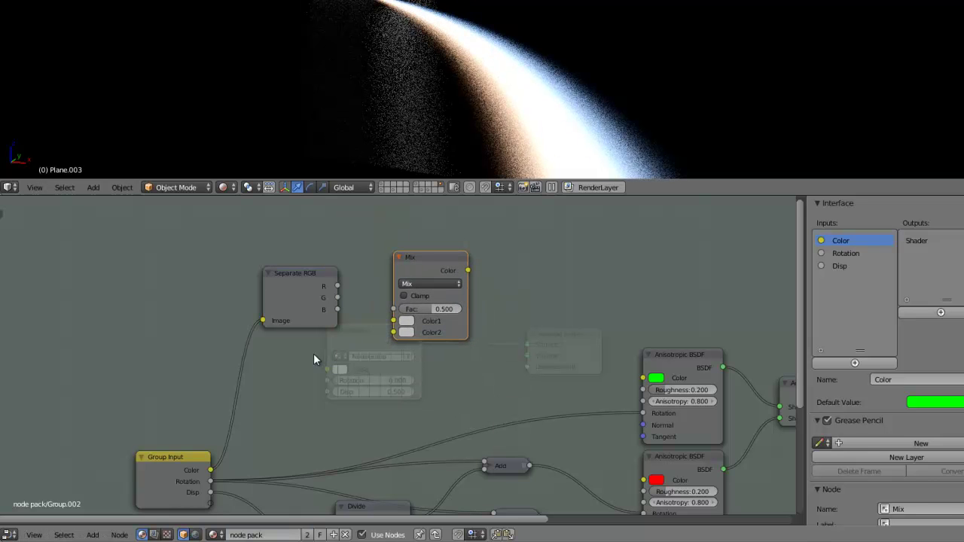
scroll(313, 353, up, 2)
scroll(330, 351, down, 1)
- Rearrange the nodes, then link Separate RGB G to Mix Fac and group Color to Color1
drag(203, 462, 189, 390)
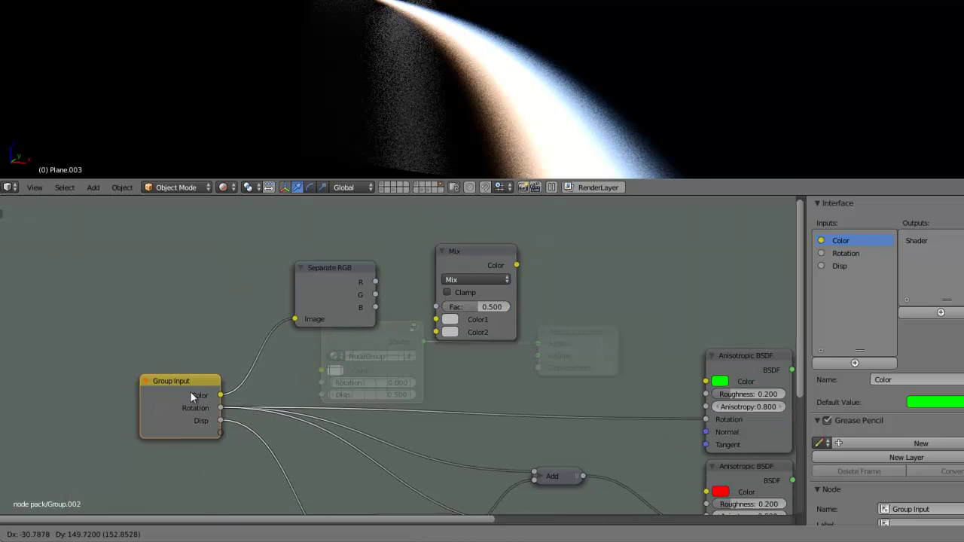
scroll(372, 338, up, 1)
middle_drag(489, 256, 375, 331)
drag(374, 332, 394, 269)
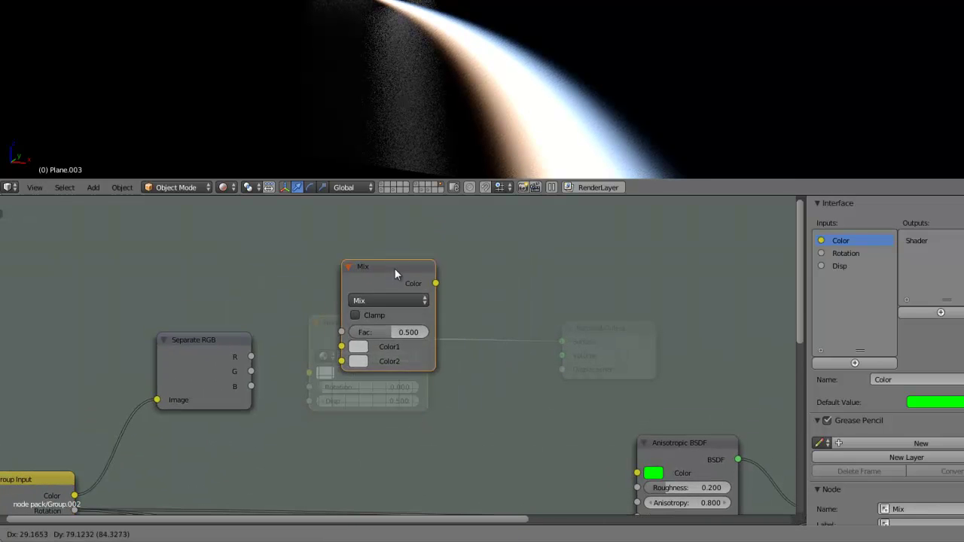
drag(694, 449, 682, 402)
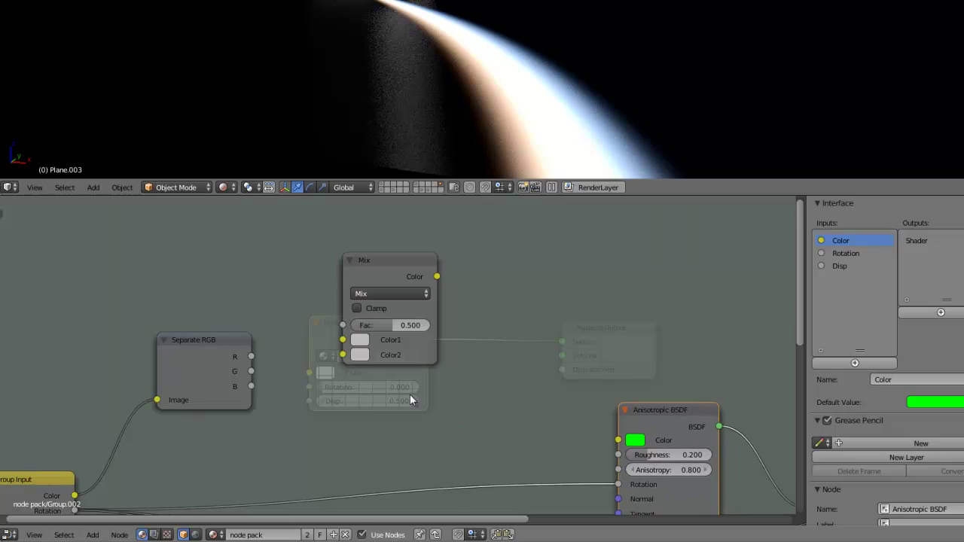
mouse_move(410, 394)
middle_down()
mouse_move(541, 380)
mouse_move(473, 372)
middle_up()
scroll(473, 373, down, 1)
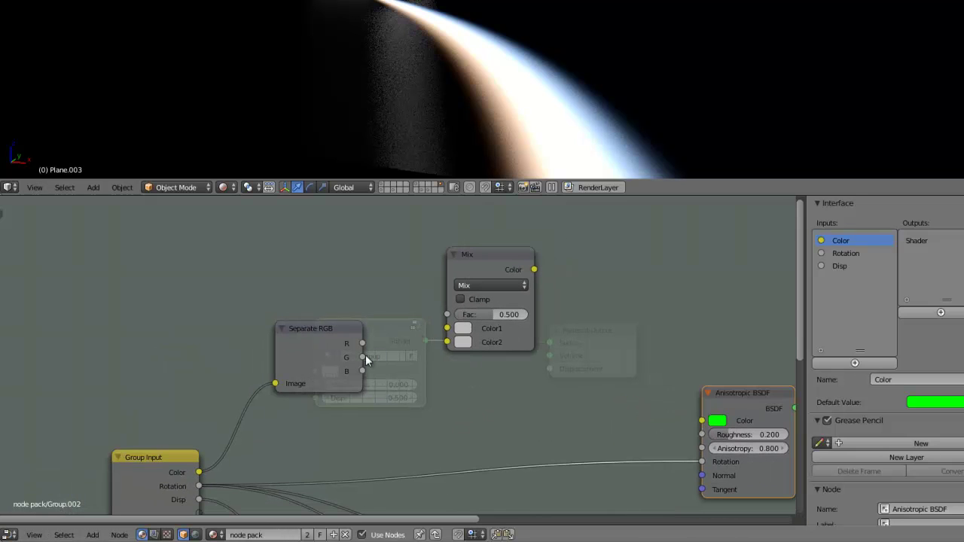
drag(362, 357, 447, 319)
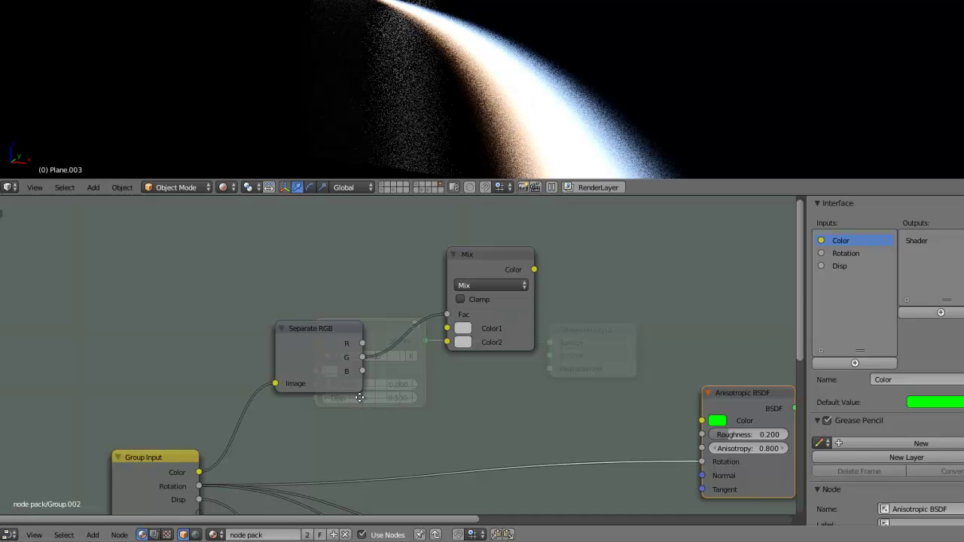
middle_drag(358, 406, 361, 395)
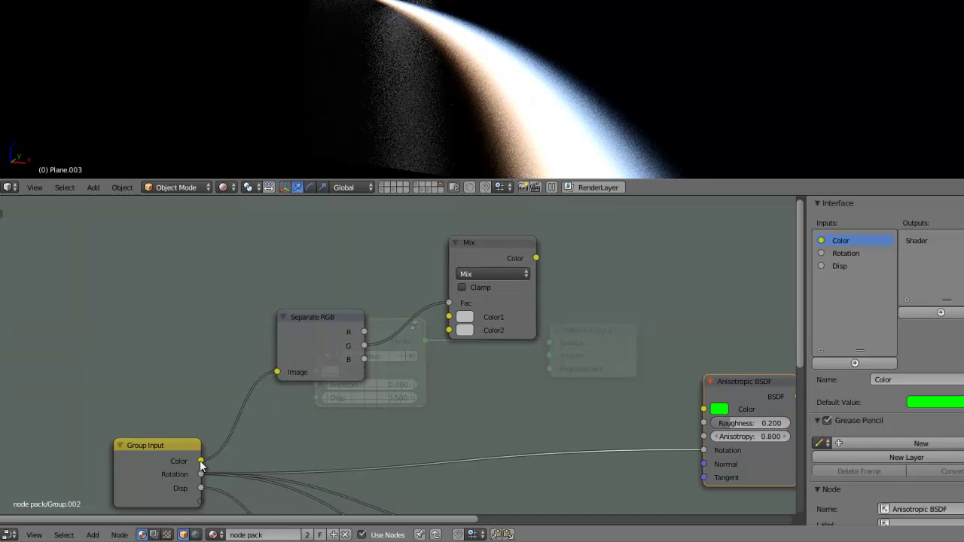
drag(201, 463, 448, 323)
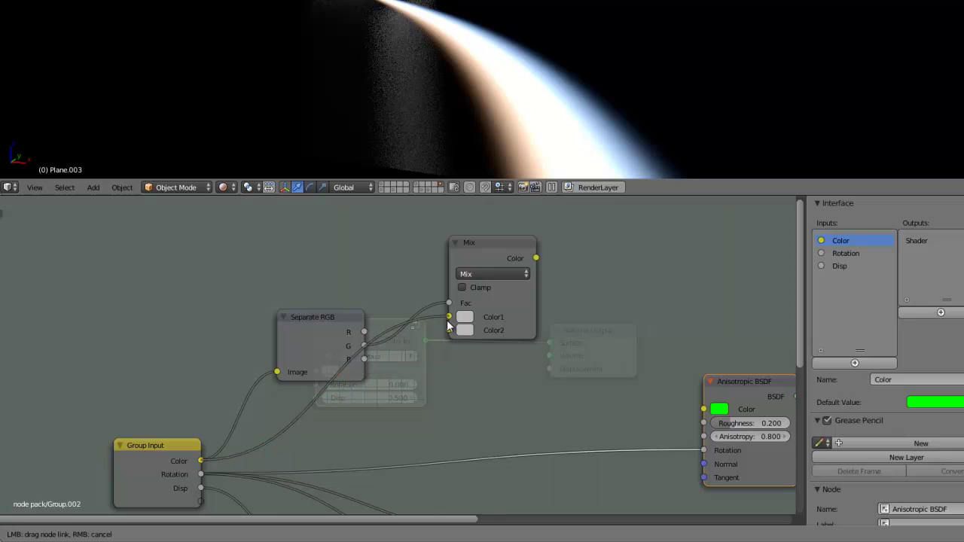
drag(334, 345, 316, 299)
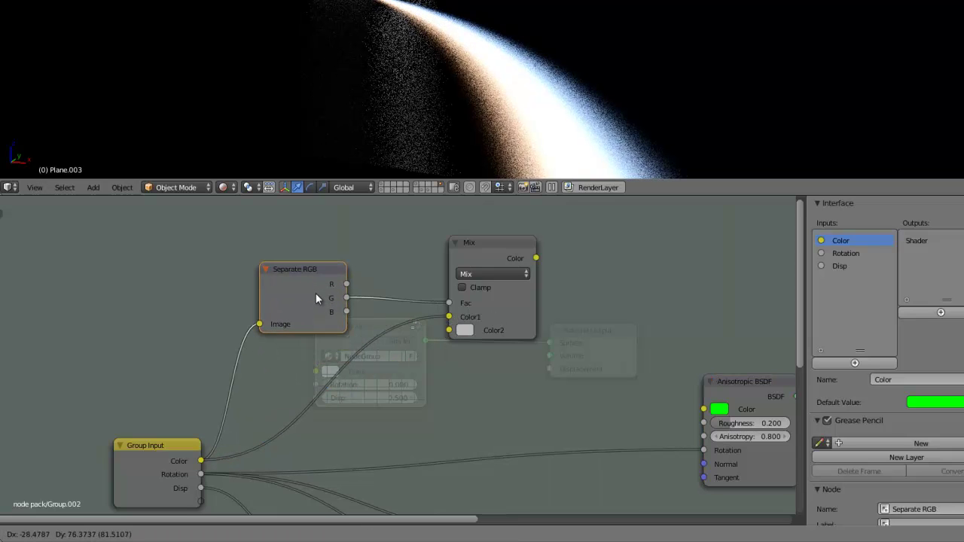
- Set Mix Color2 to pure green and feed the Mix result into the top Anisotropic BSDF Color
click(465, 331)
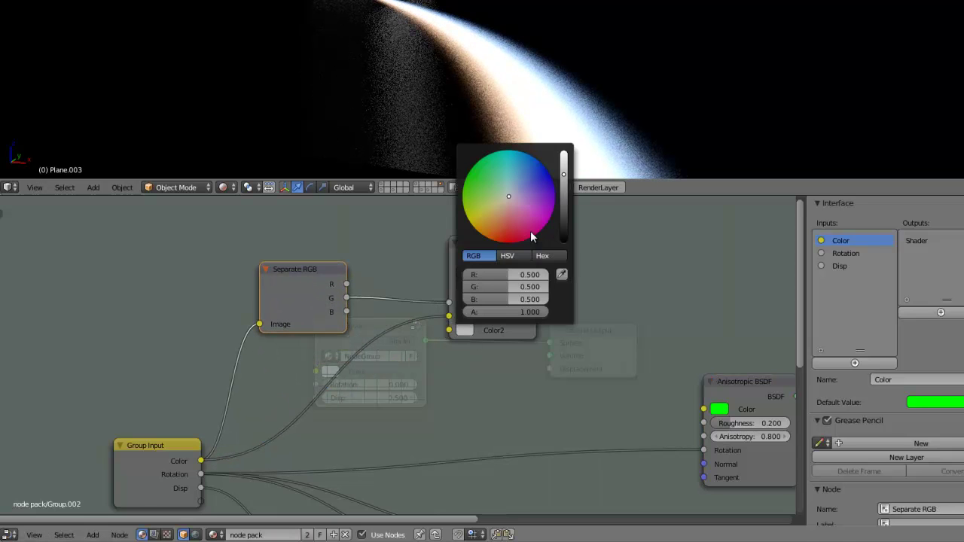
drag(495, 286, 584, 285)
drag(527, 275, 436, 278)
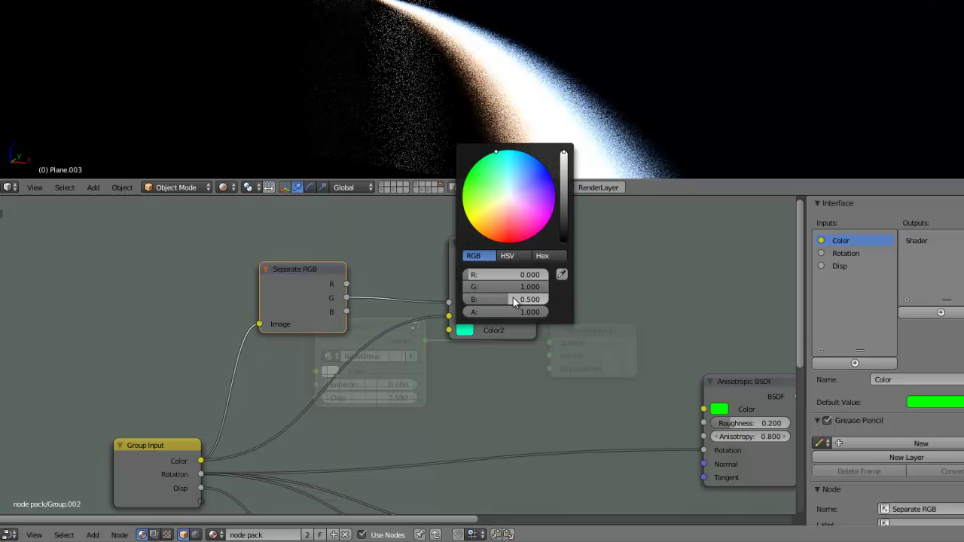
drag(513, 300, 498, 304)
scroll(501, 370, down, 2)
mouse_move(501, 370)
middle_down()
mouse_move(469, 412)
mouse_move(452, 416)
middle_up()
scroll(451, 416, down, 1)
mouse_move(410, 335)
mouse_down()
mouse_move(443, 284)
mouse_move(544, 431)
mouse_up()
- Duplicate the Mix node twice, stacking the three Mix nodes vertically
key(shift+d)
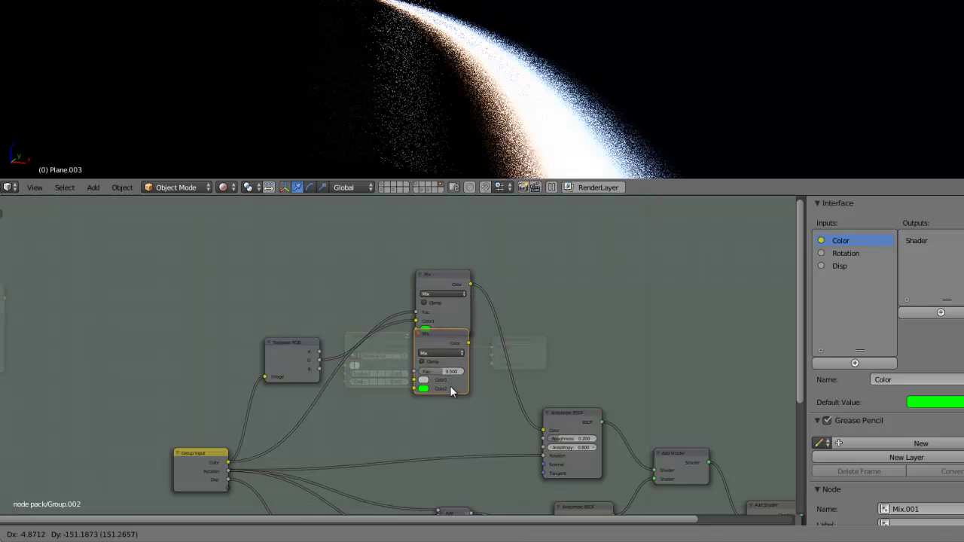
click(450, 385)
drag(440, 275, 434, 218)
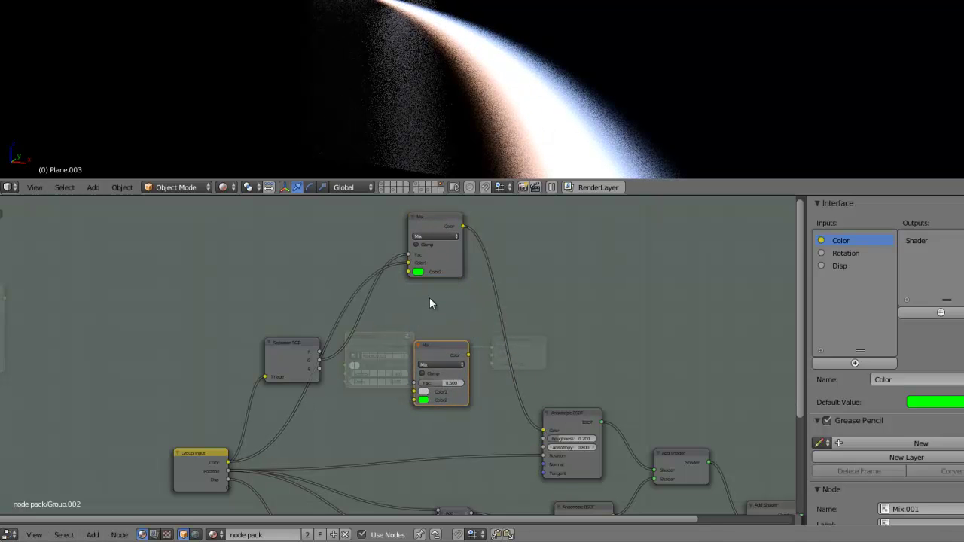
drag(439, 348, 432, 291)
key(shift+d)
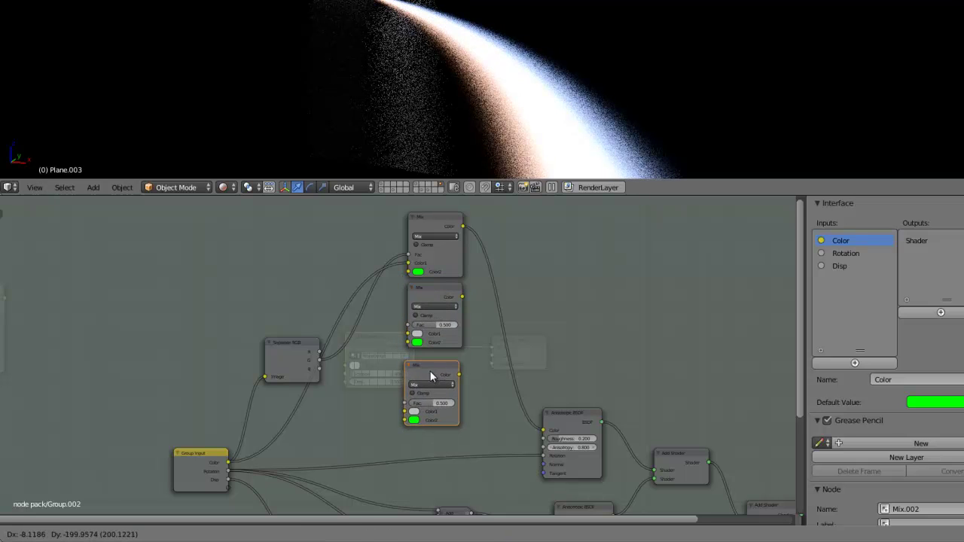
click(430, 372)
scroll(391, 372, up, 2)
scroll(329, 365, up, 1)
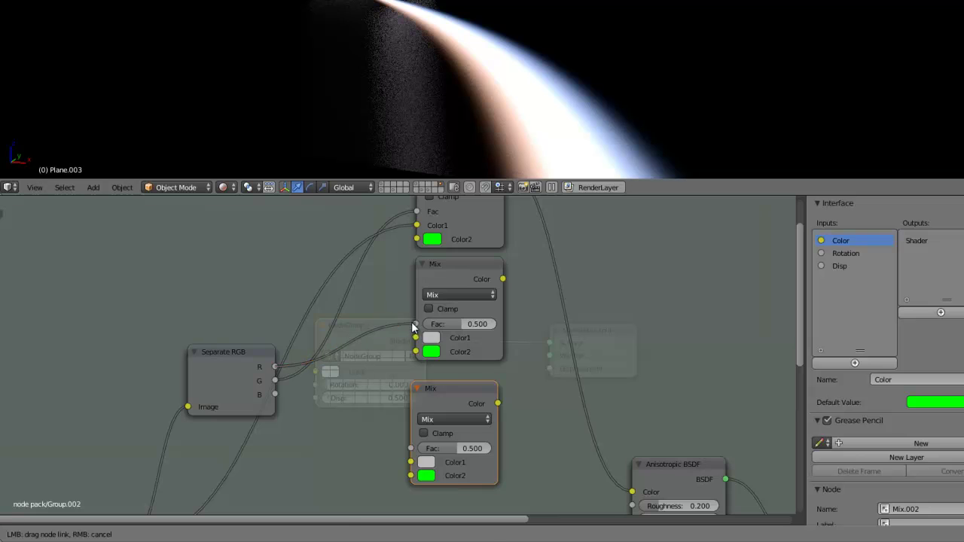
- Wire Separate RGB R to the second Mix Fac, group Color to Color1, and make Color2 red
drag(276, 367, 416, 324)
scroll(335, 387, down, 1)
scroll(335, 387, down, 1)
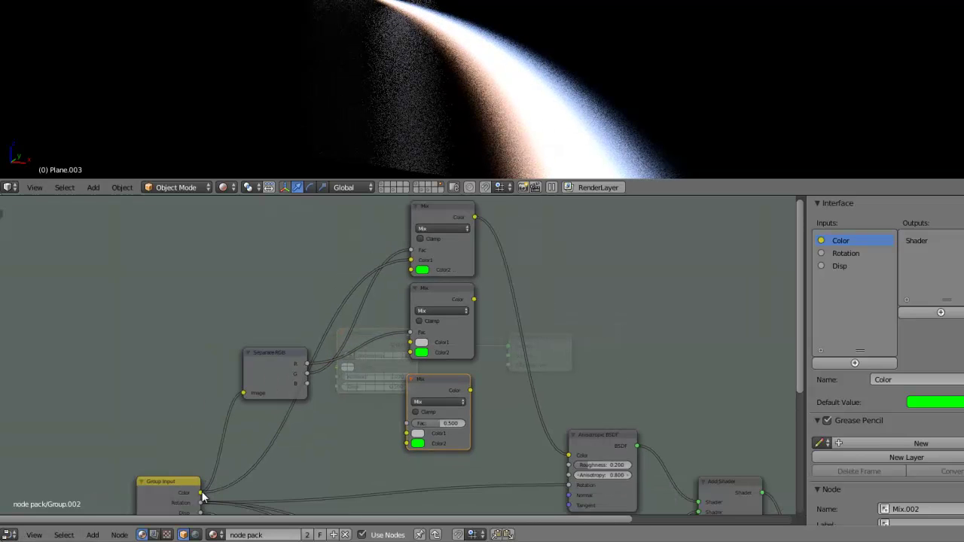
drag(201, 492, 410, 340)
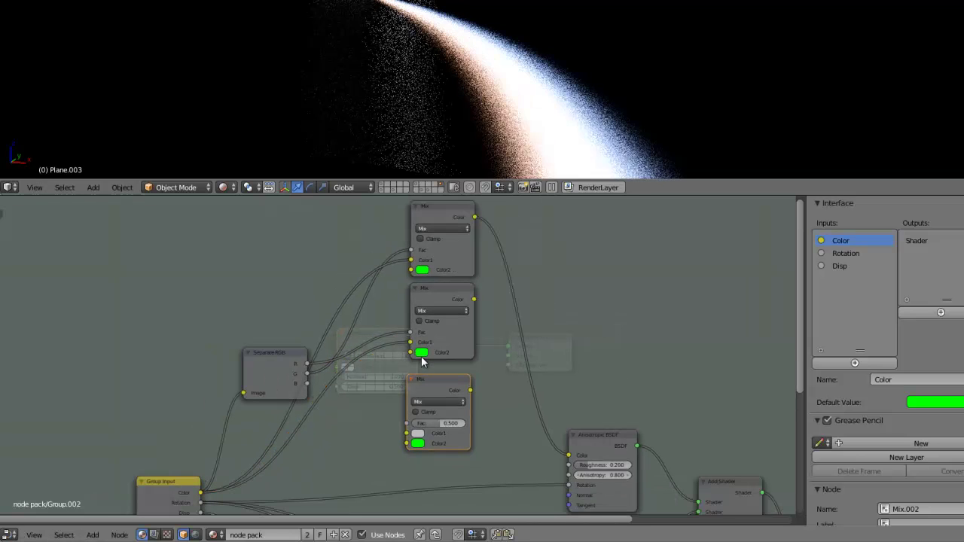
click(421, 353)
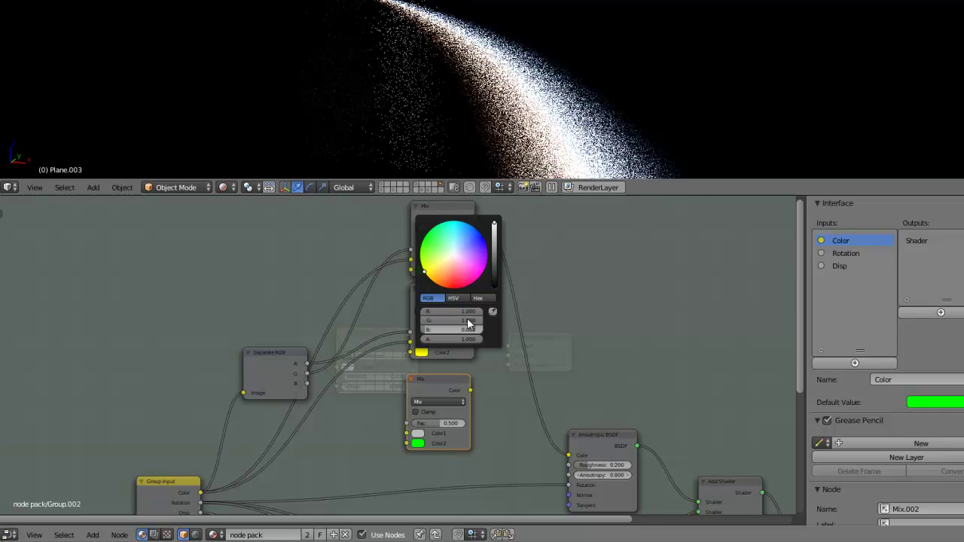
drag(467, 319, 351, 323)
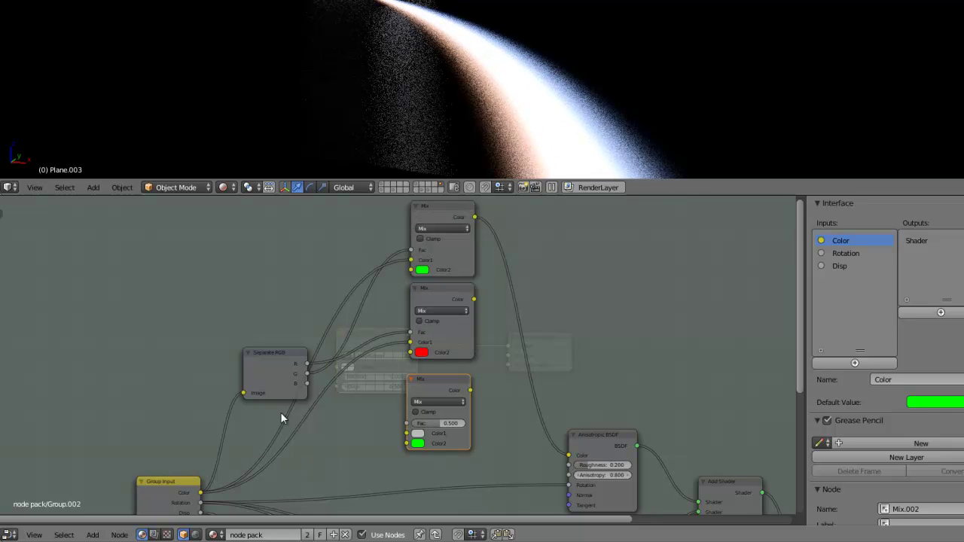
- Feed the B channel into the third Mix Fac and make its Color2 pure blue
drag(306, 384, 407, 424)
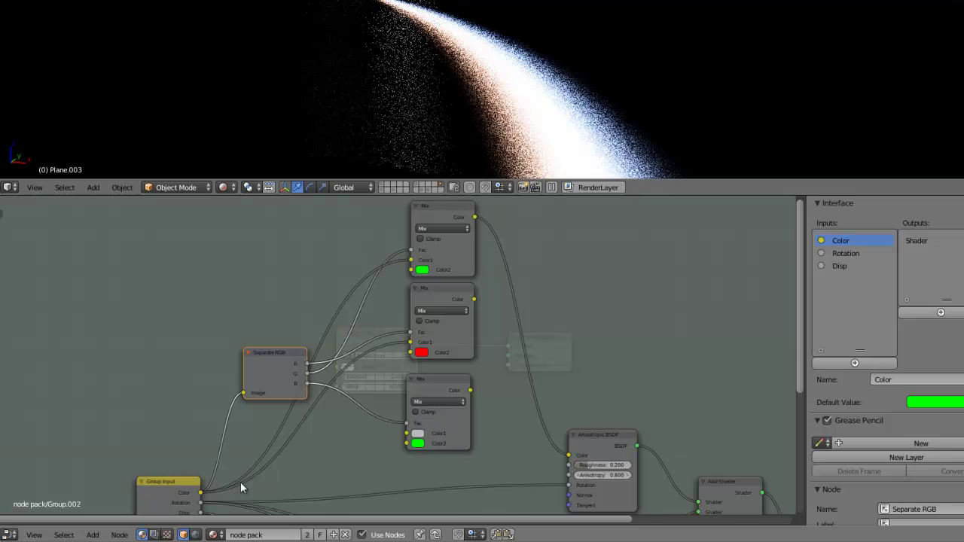
click(417, 433)
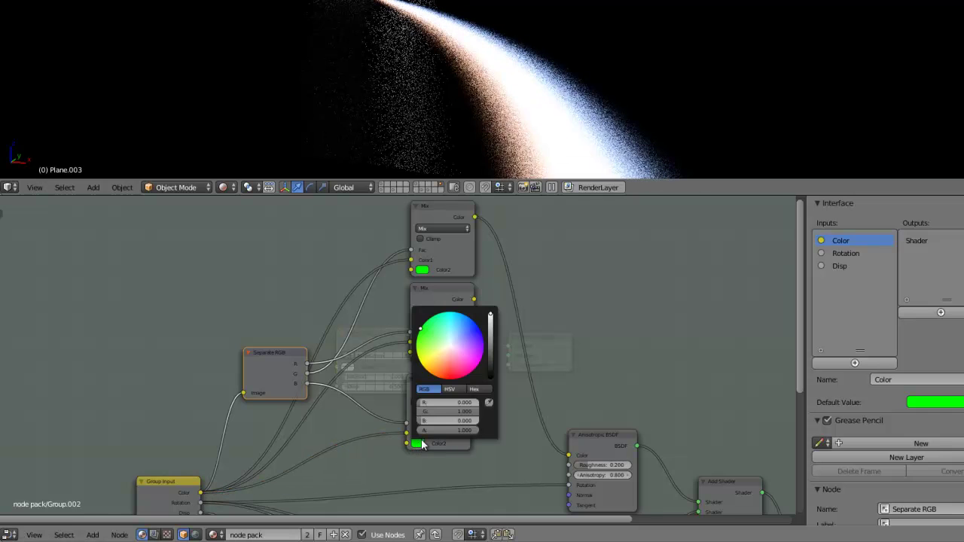
drag(441, 425, 513, 418)
drag(452, 411, 332, 424)
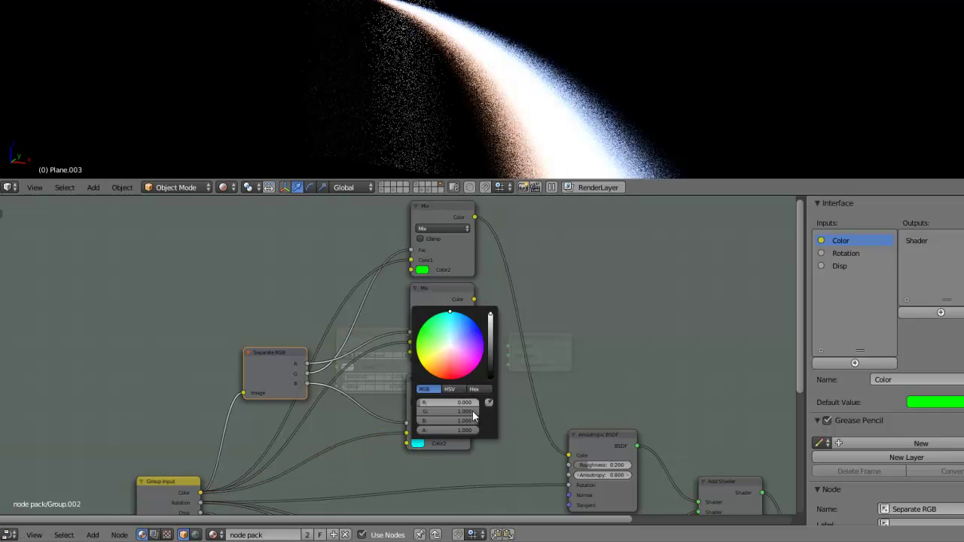
- Connect the red and blue Mix outputs to the second and third Anisotropic BSDF Color inputs
scroll(628, 380, down, 1)
scroll(518, 356, down, 3)
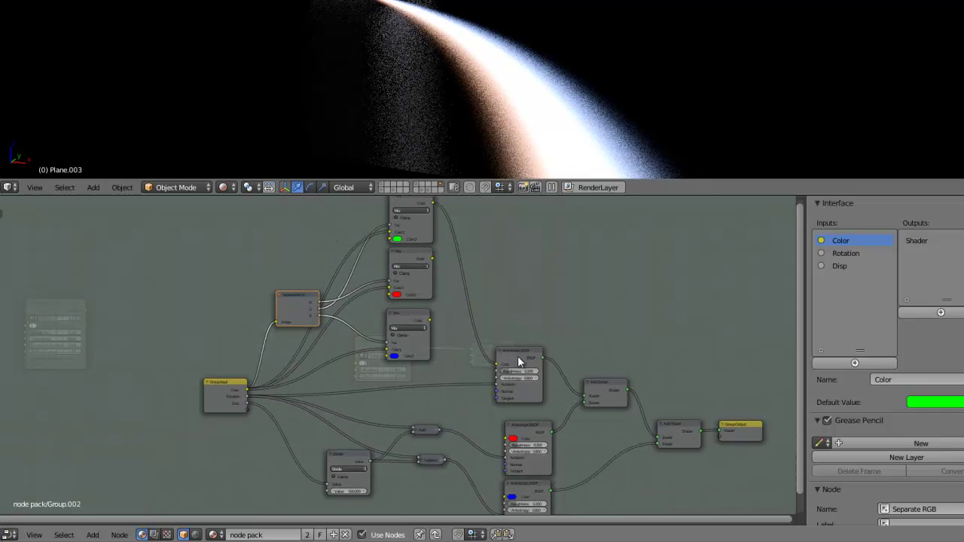
scroll(451, 301, down, 2)
drag(425, 279, 482, 420)
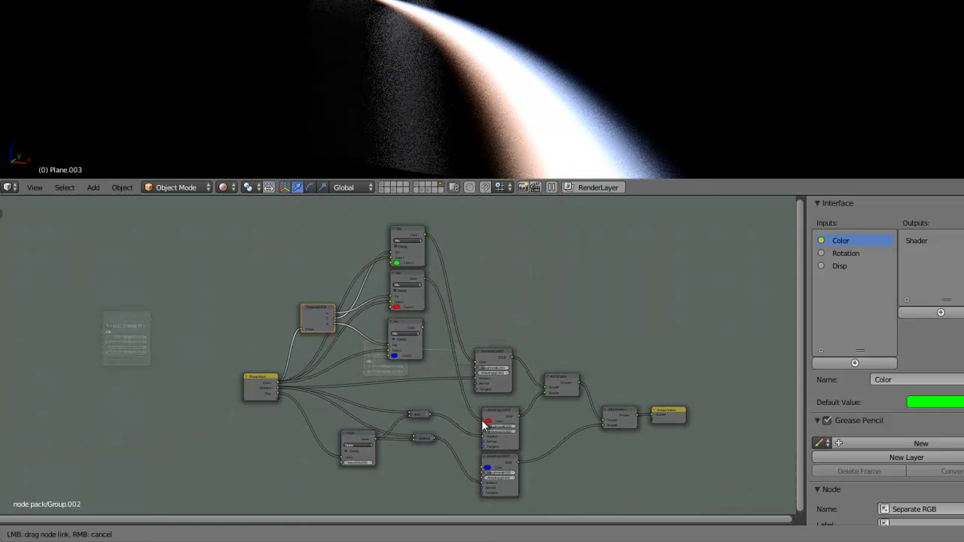
drag(424, 327, 482, 466)
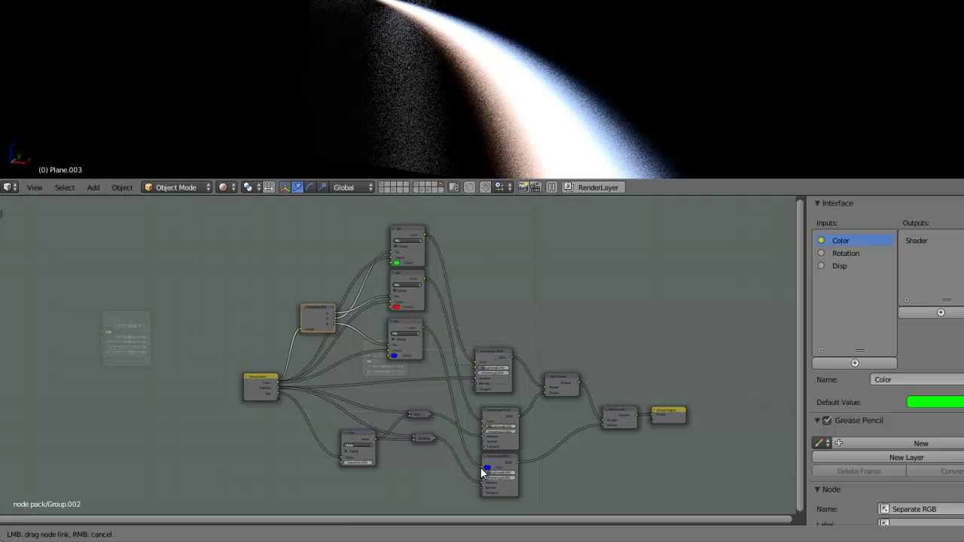
- Back at material level, try light blue and light green for the group's Color
key(Tab)
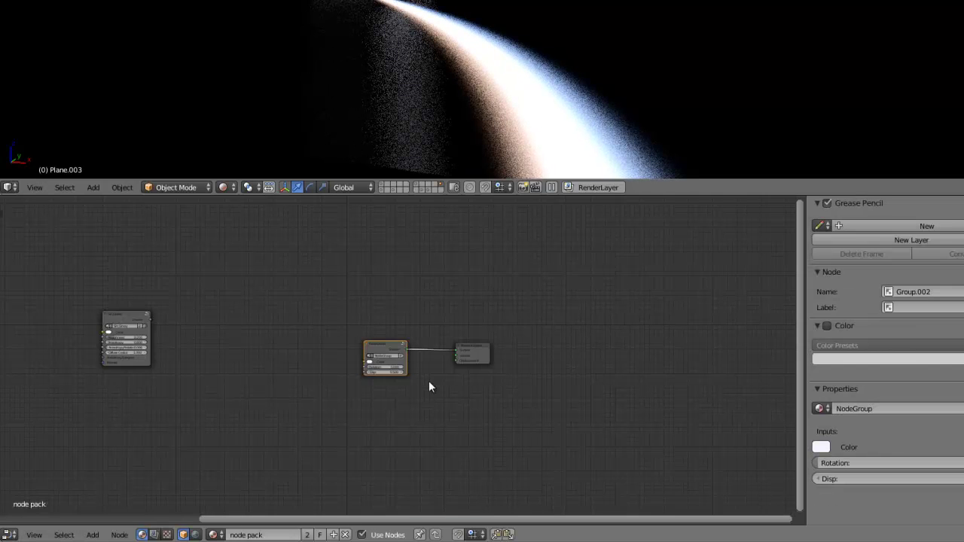
scroll(428, 379, up, 2)
scroll(428, 377, up, 2)
scroll(428, 378, up, 2)
scroll(428, 377, up, 1)
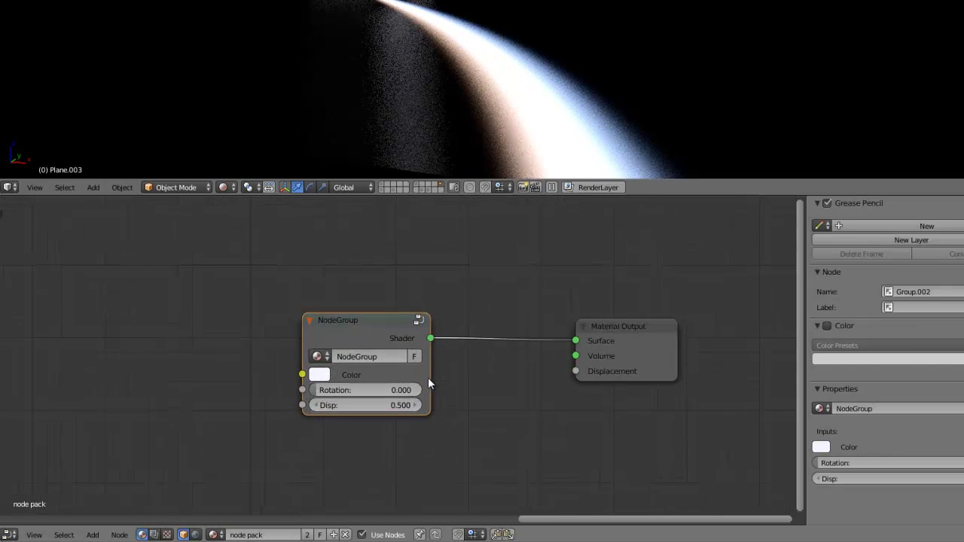
scroll(428, 377, up, 2)
scroll(427, 377, up, 1)
click(284, 387)
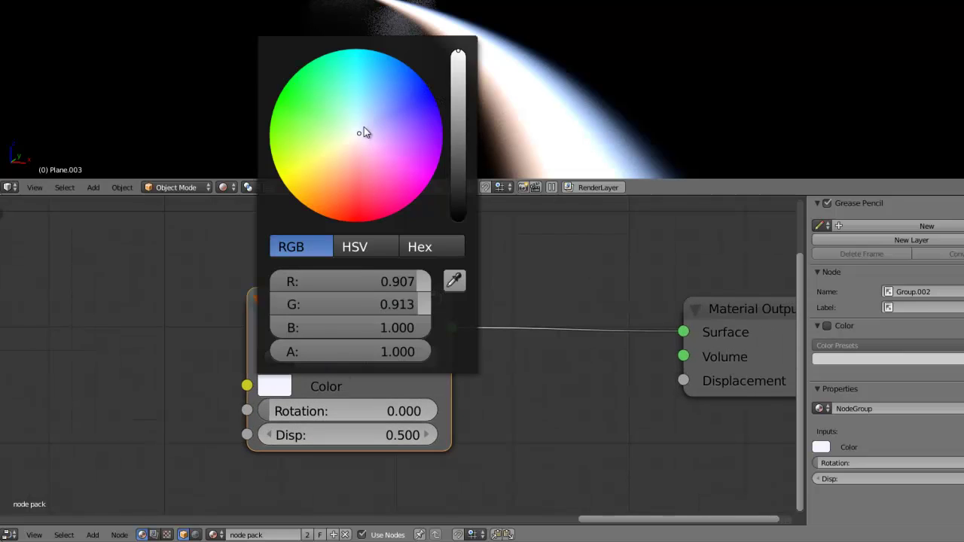
click(373, 119)
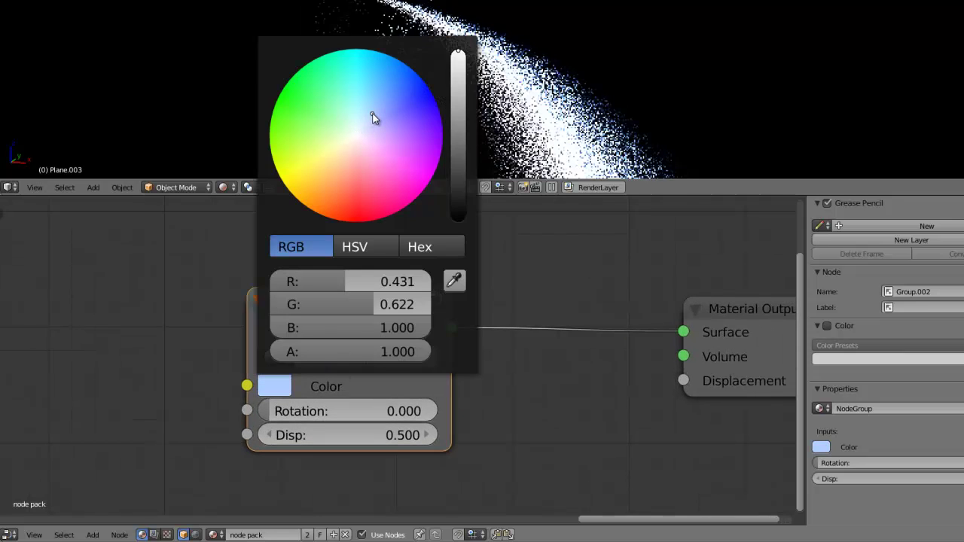
click(373, 113)
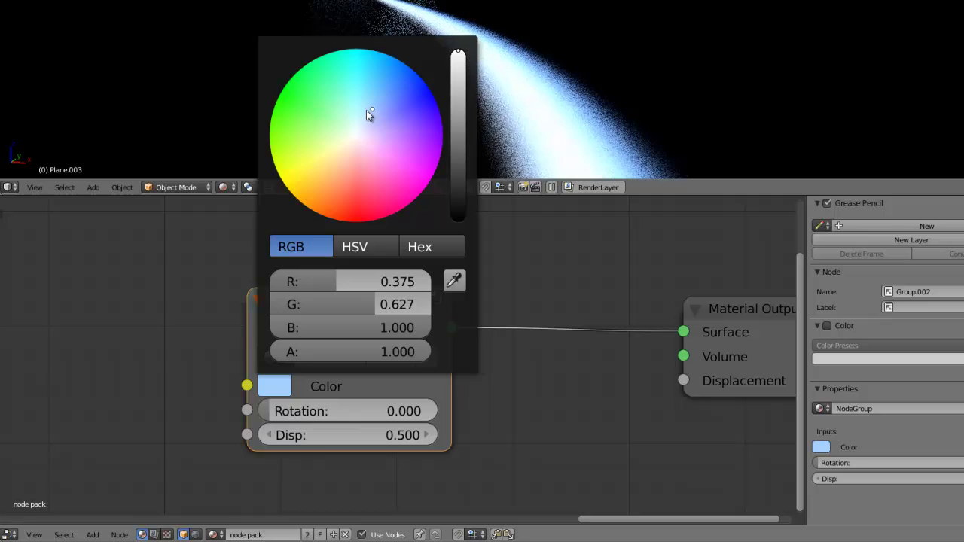
click(333, 122)
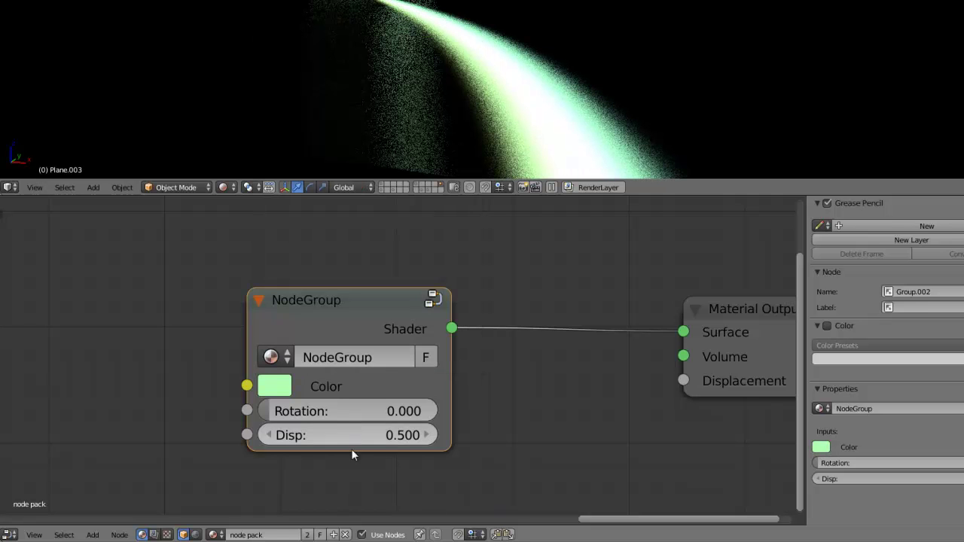
- Set the group node's Disp value to 1.000
click(342, 435)
text(1)
key(Return)
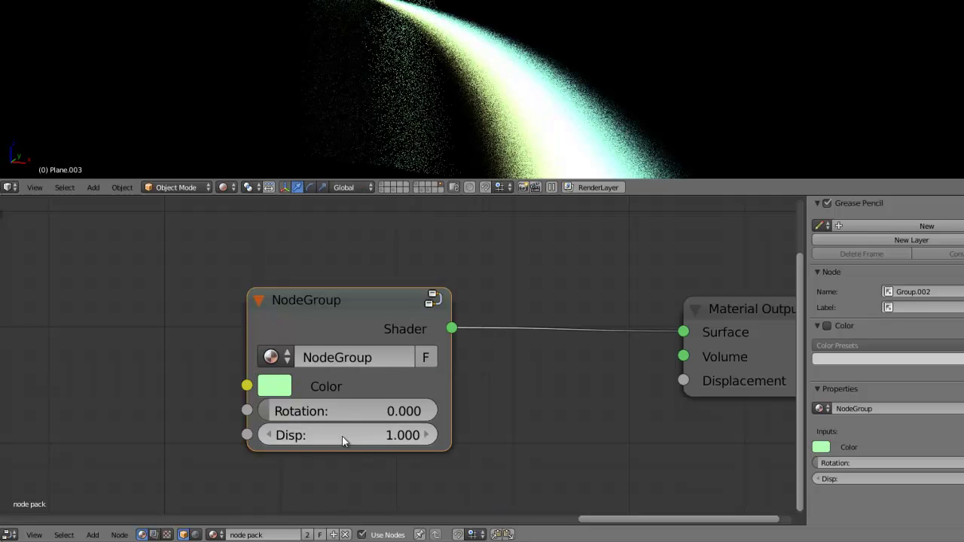
- Try pure blue, then settle on a near-white pale pink Color (1.000, 0.903, 0.896)
click(275, 387)
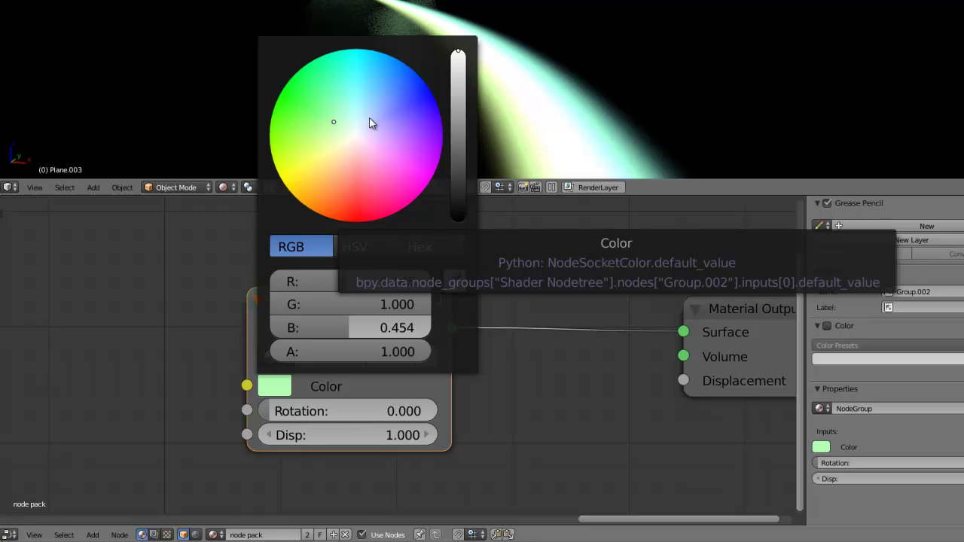
drag(385, 118, 432, 93)
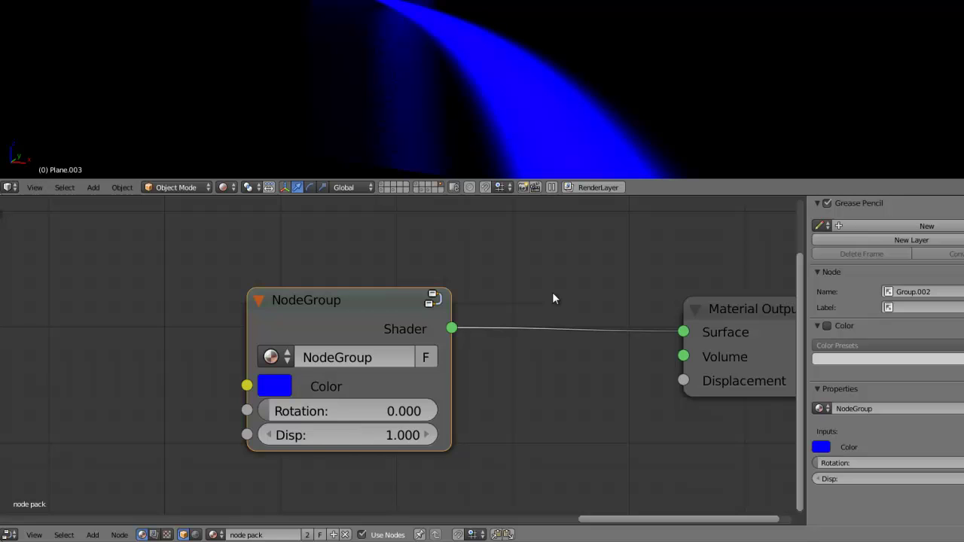
click(275, 387)
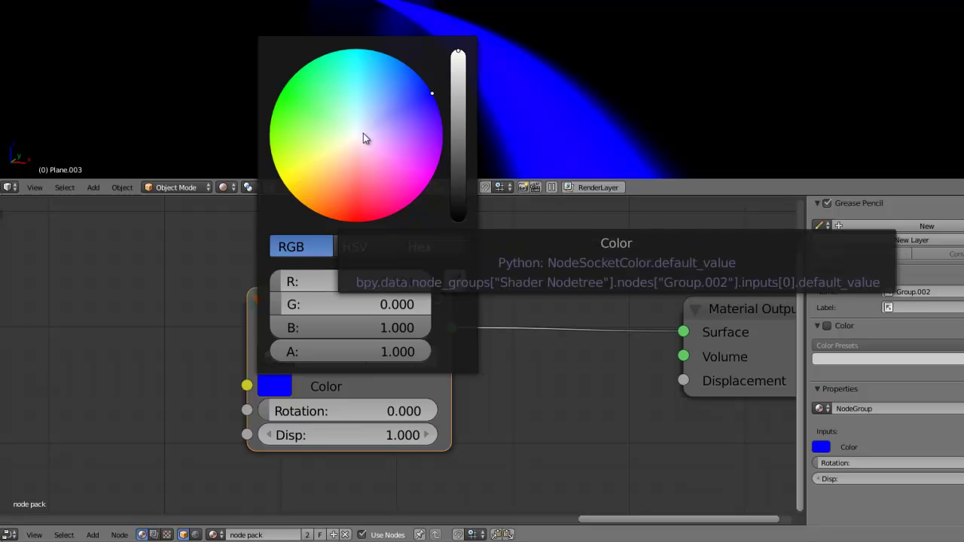
mouse_move(366, 123)
mouse_down()
mouse_move(335, 140)
mouse_move(365, 154)
mouse_move(375, 120)
mouse_up()
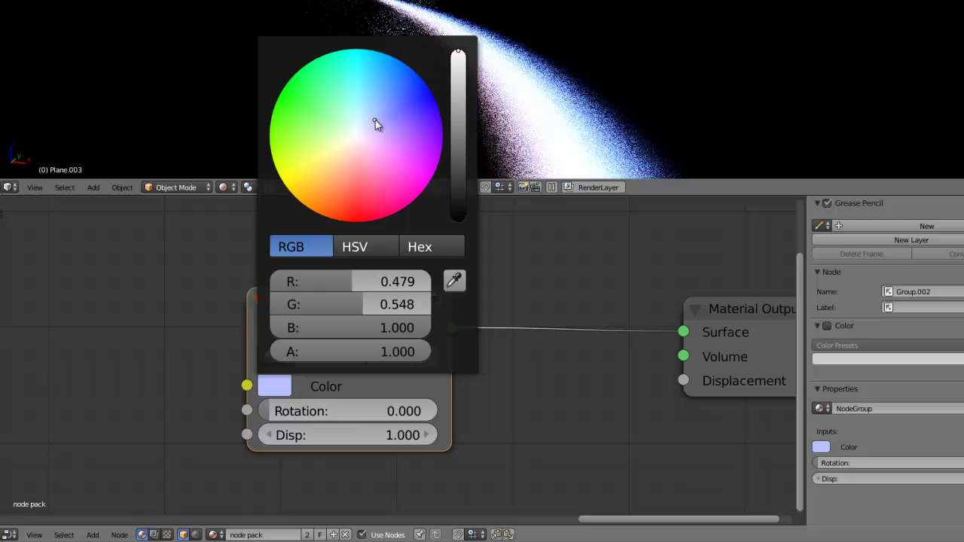
middle_drag(359, 338, 220, 342)
click(133, 389)
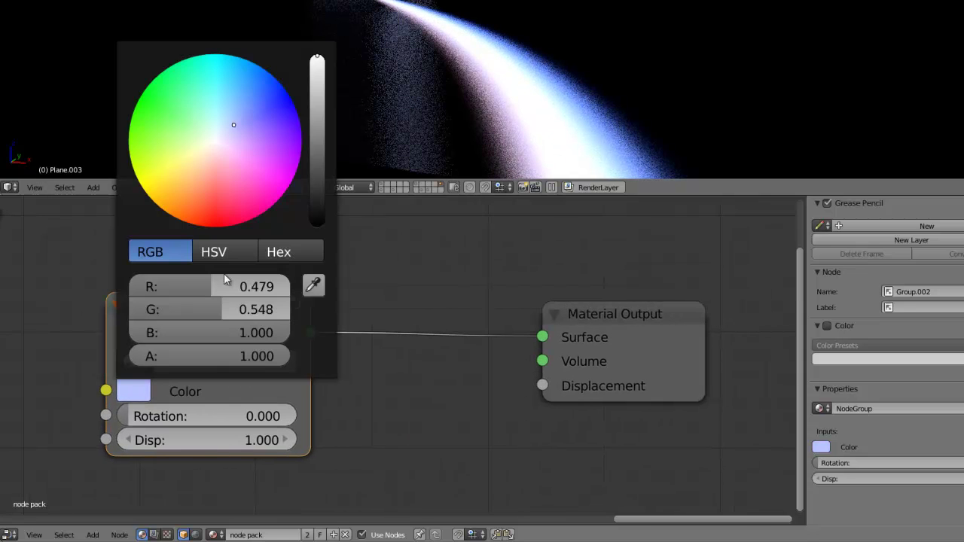
mouse_move(220, 113)
mouse_down()
mouse_move(183, 157)
mouse_move(226, 165)
mouse_move(216, 145)
mouse_up()
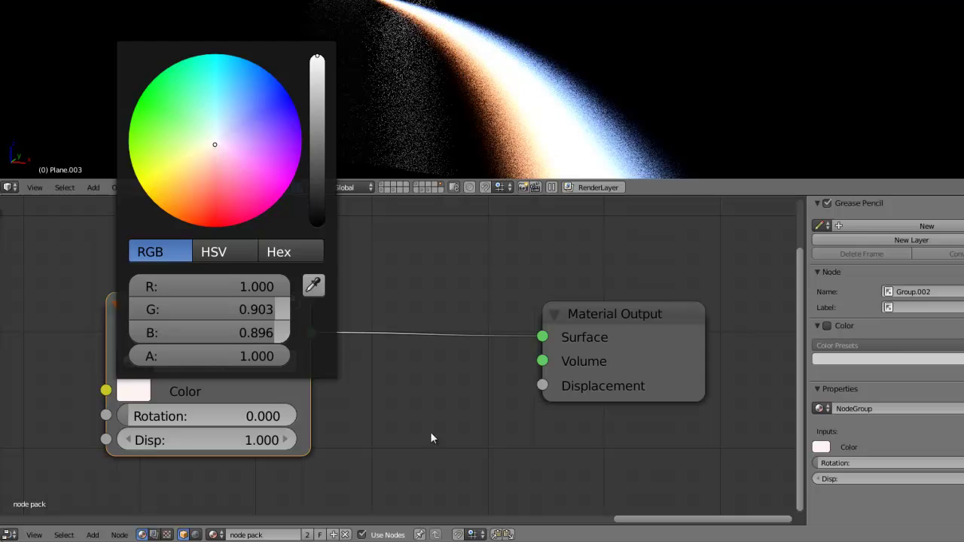
scroll(366, 355, down, 1)
middle_drag(434, 385, 489, 387)
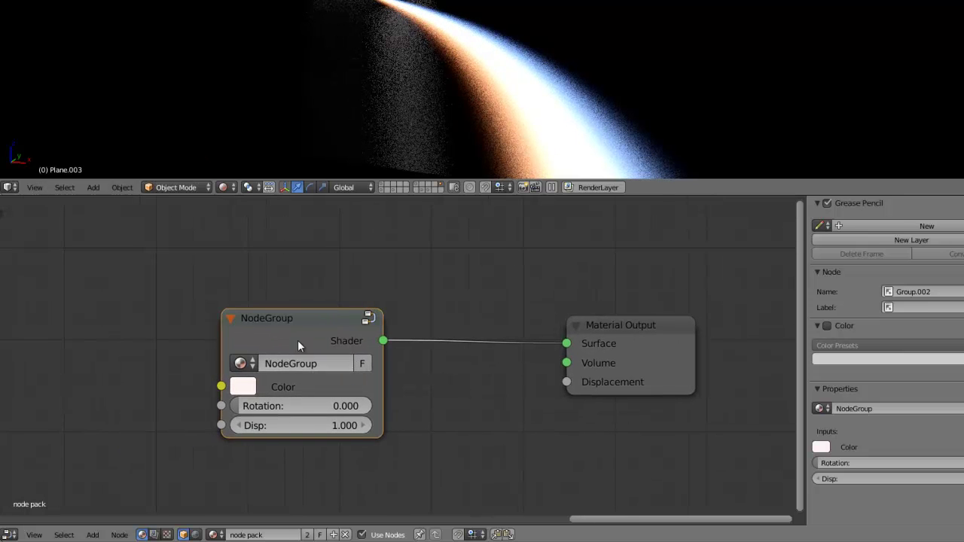
drag(305, 330, 277, 337)
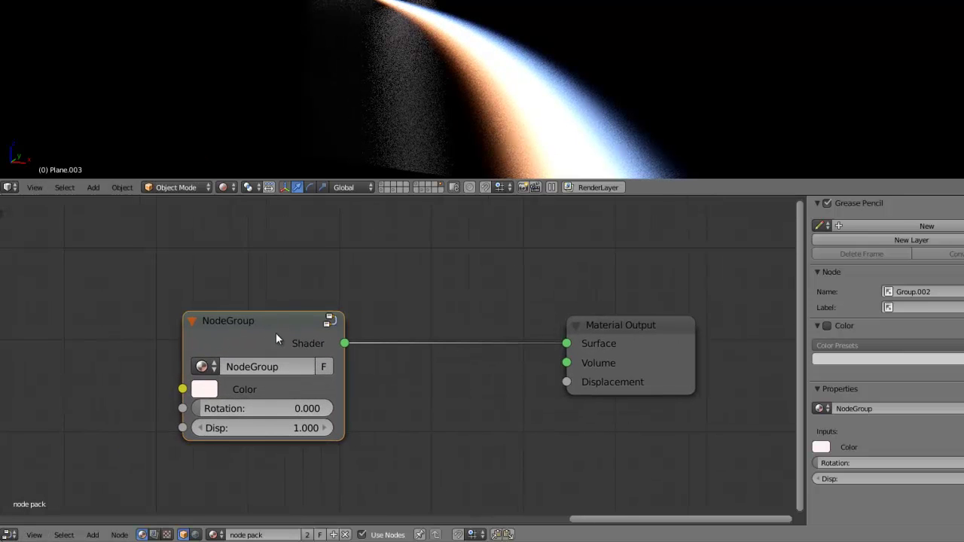
- Enter the node group and zoom out to see its whole node tree
click(332, 328)
scroll(395, 367, down, 1)
scroll(395, 366, down, 2)
scroll(395, 366, down, 2)
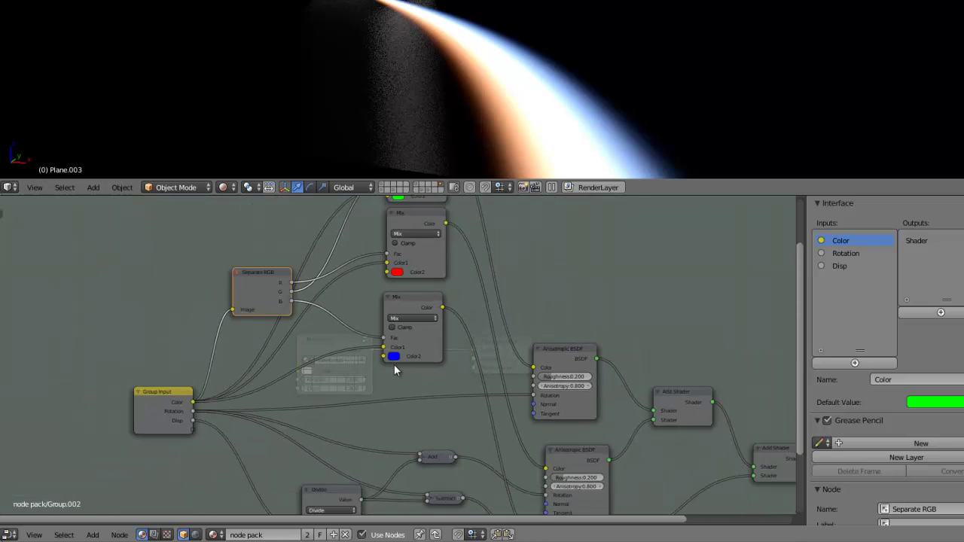
scroll(394, 364, down, 2)
scroll(391, 363, down, 2)
middle_drag(438, 397, 377, 366)
scroll(411, 379, up, 1)
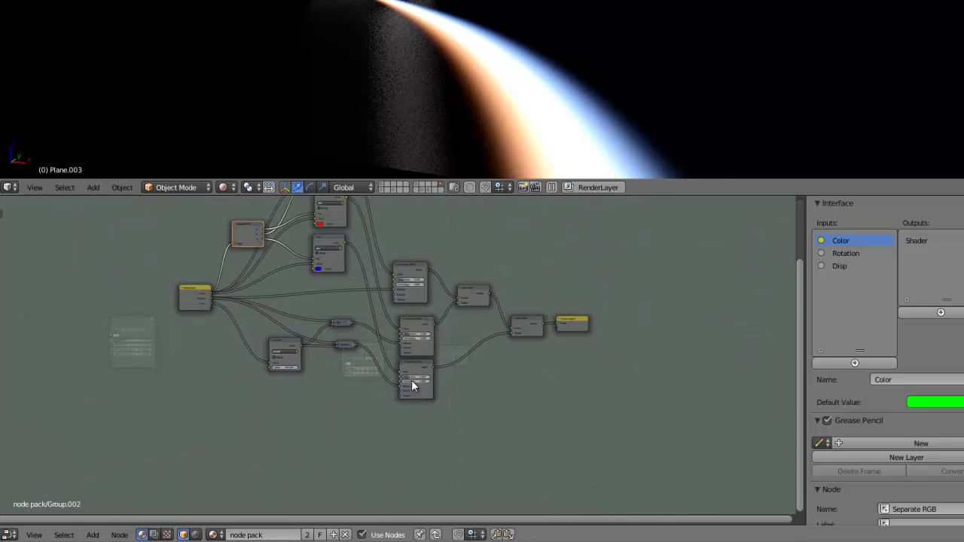
scroll(411, 380, up, 1)
- Move the second and third Anisotropic BSDF nodes apart from the stack
drag(411, 379, 402, 365)
scroll(427, 409, up, 2)
middle_drag(523, 390, 428, 421)
scroll(422, 417, down, 2)
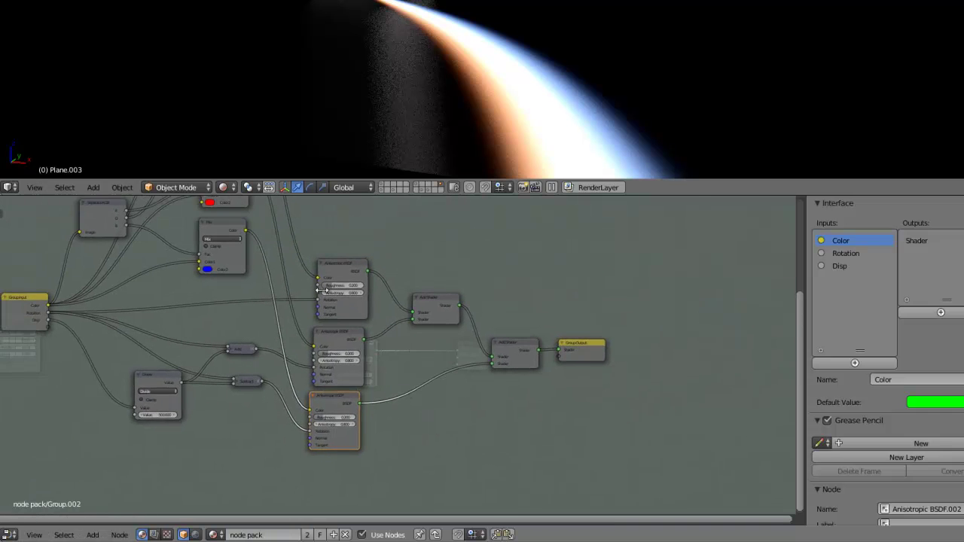
drag(335, 338, 338, 333)
mouse_move(326, 396)
mouse_down()
mouse_move(338, 395)
mouse_move(333, 387)
mouse_up()
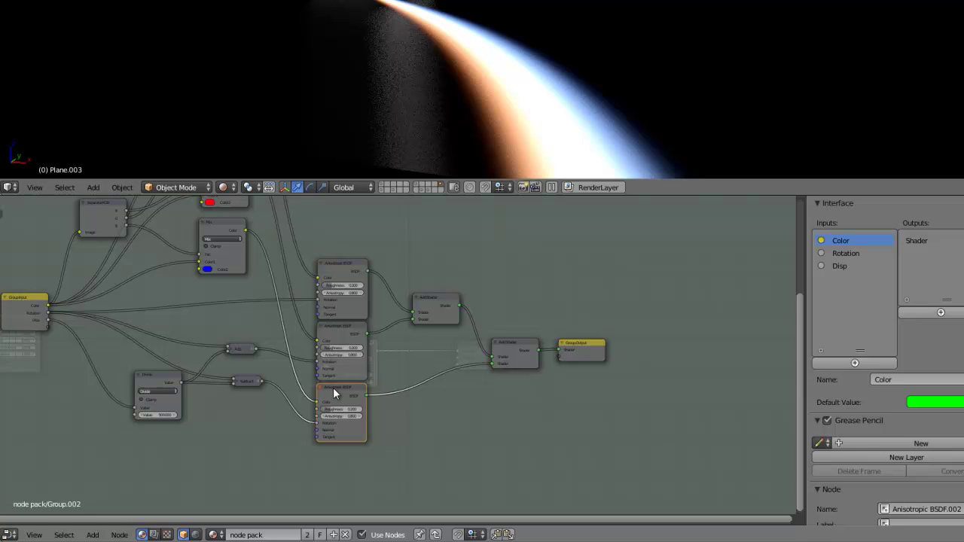
- Frame all nodes, center the lower shaders, and bring up the shader add list
middle_drag(374, 416, 373, 297)
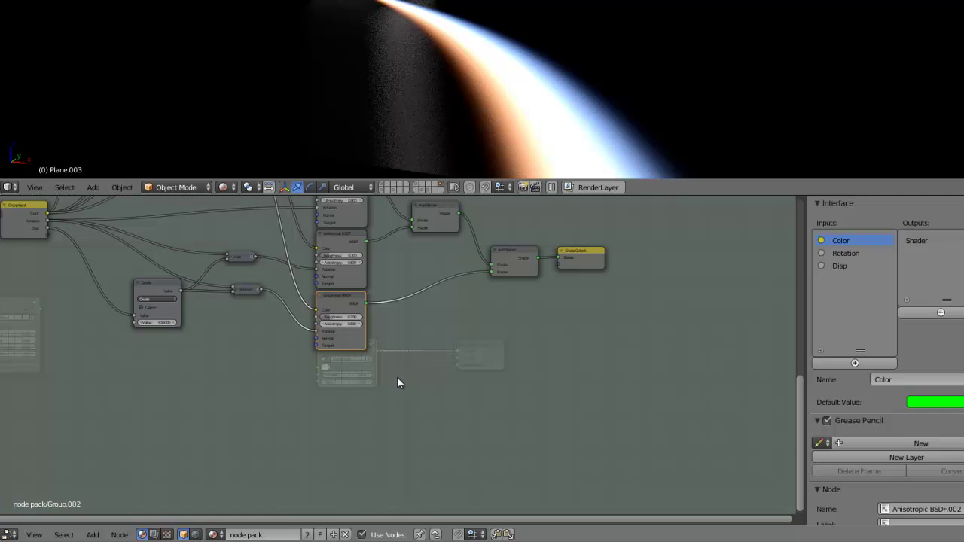
key(Home)
middle_drag(369, 433, 332, 308)
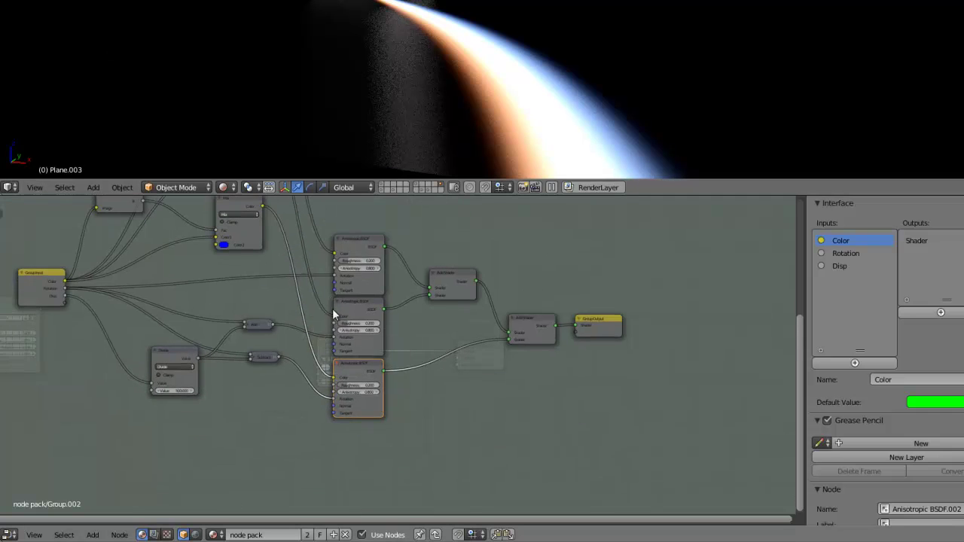
scroll(330, 440, up, 2)
middle_drag(329, 440, 333, 407)
key(shift+a)
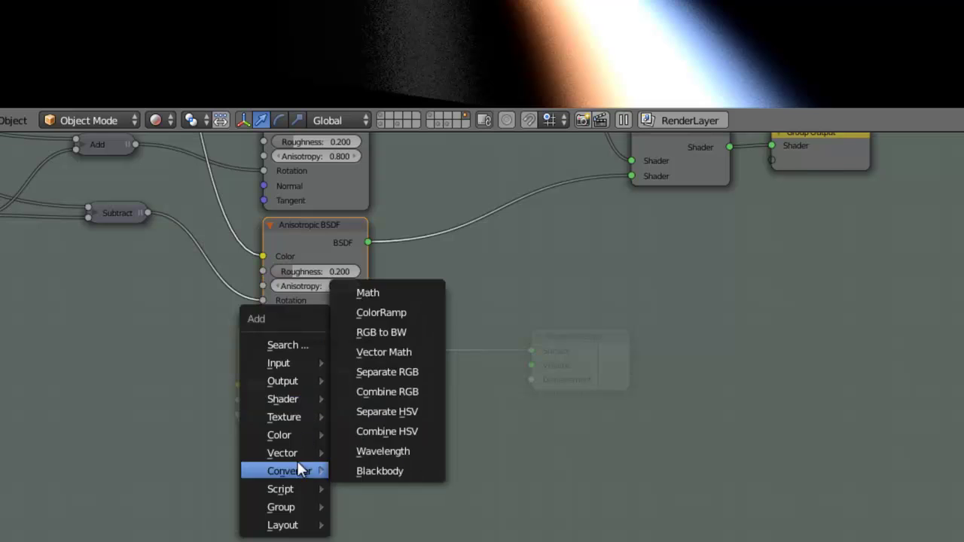
mouse_move(283, 399)
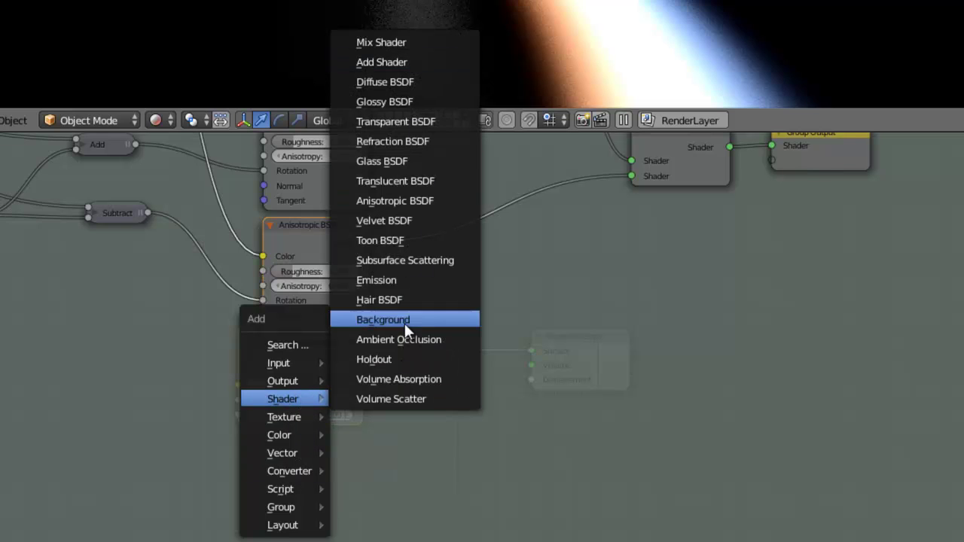
- Add a fourth Anisotropic BSDF node and set its Anisotropy to 0.8
click(417, 201)
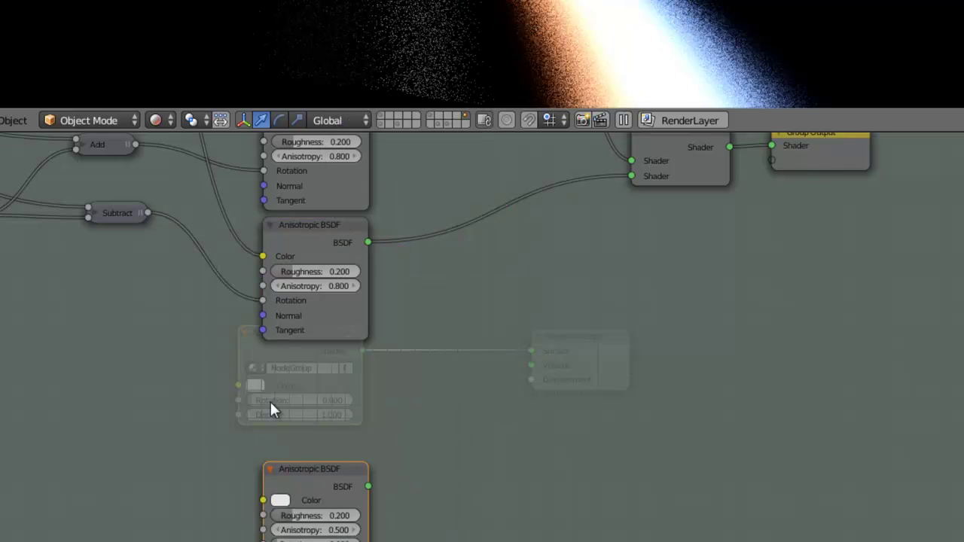
click(258, 351)
middle_drag(209, 361, 302, 371)
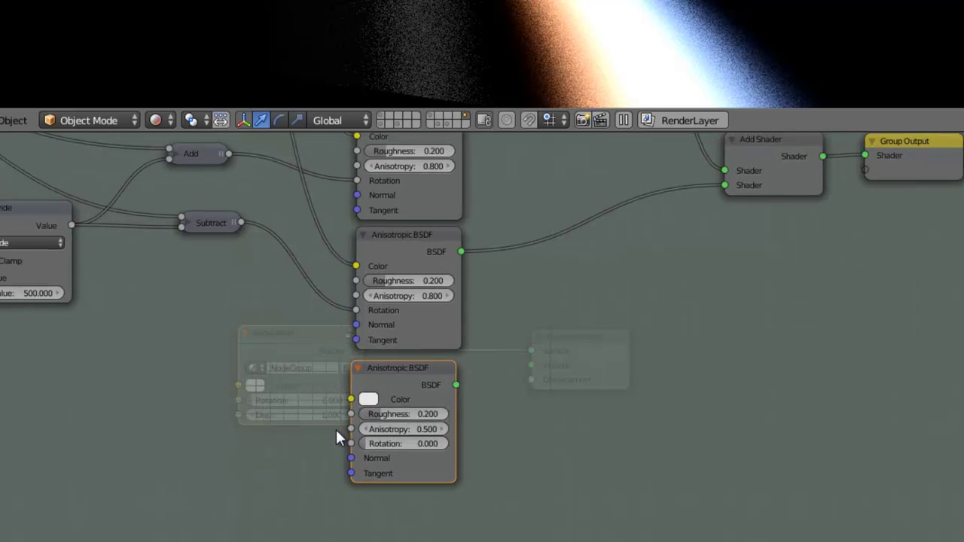
double_click(404, 429)
key(BackSpace)
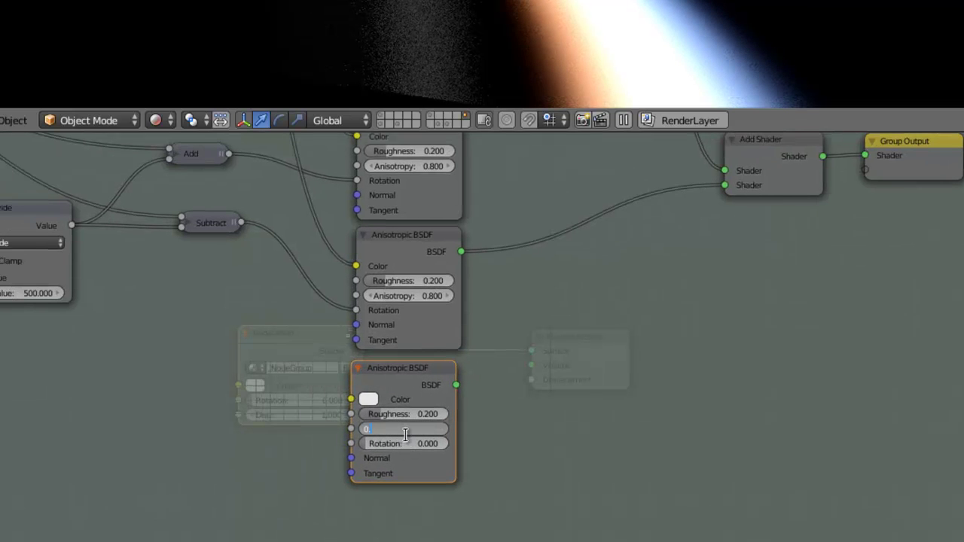
text(8)
key(Return)
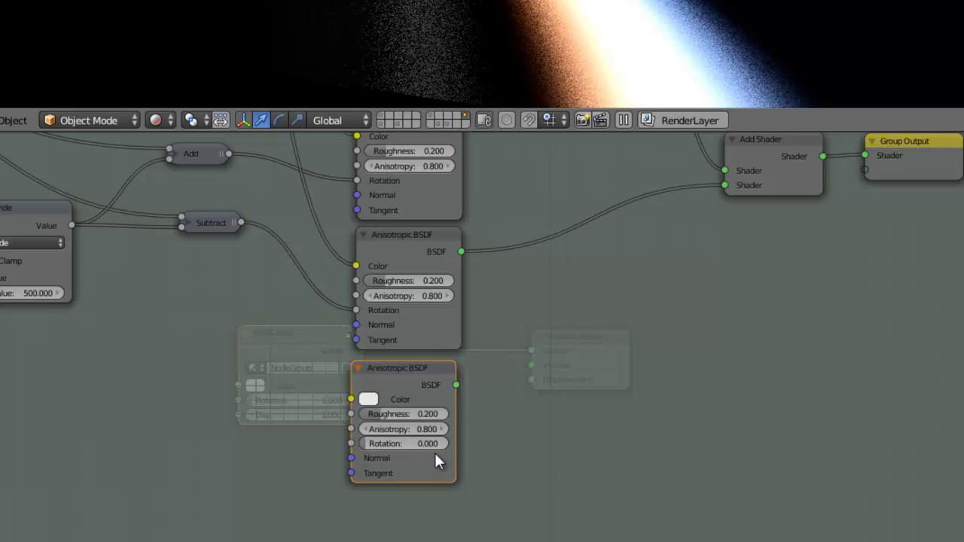
- Move Group Output right and insert a Mix Shader between the last Add Shader and it
scroll(536, 295, down, 1)
mouse_move(536, 294)
middle_down()
mouse_move(510, 346)
mouse_move(413, 384)
middle_up()
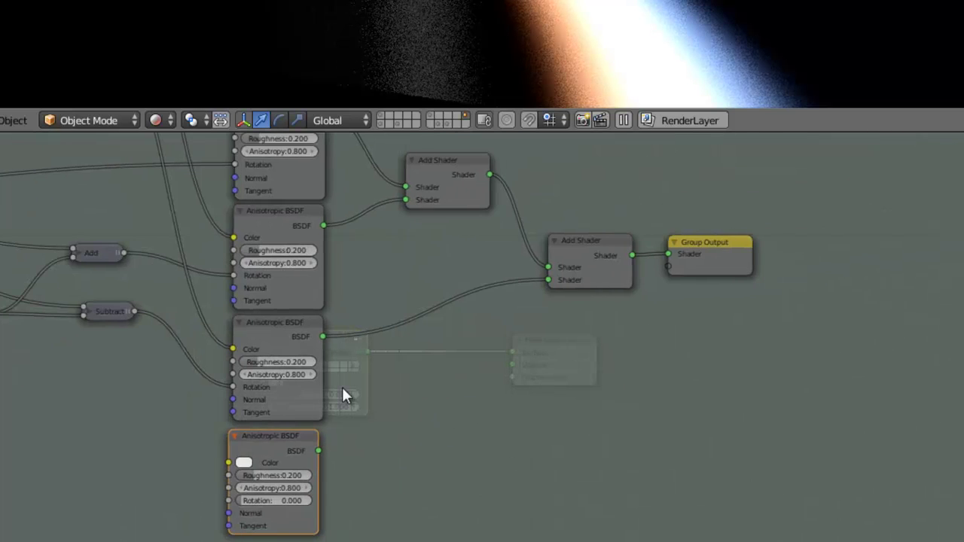
scroll(344, 394, down, 1)
middle_drag(345, 394, 414, 351)
middle_drag(508, 299, 333, 383)
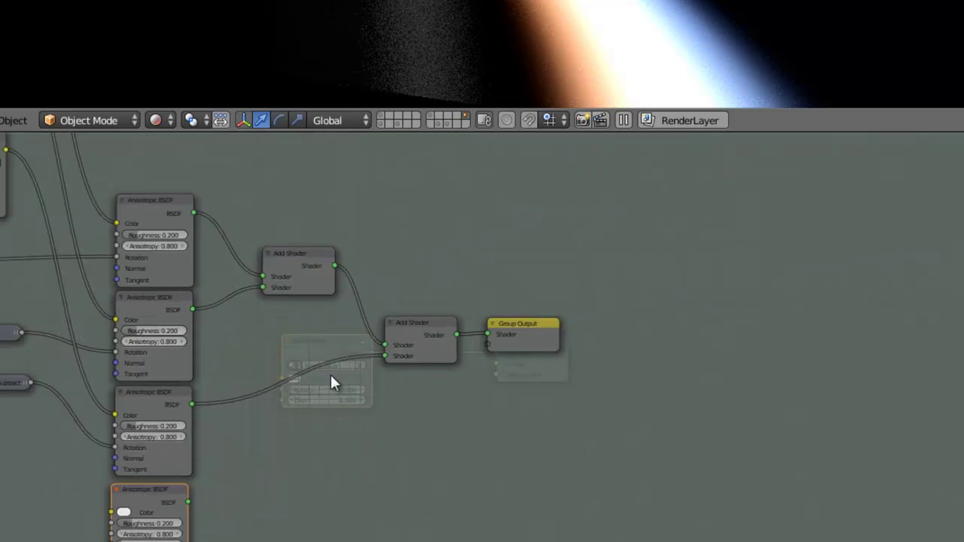
drag(541, 334, 727, 339)
key(shift+a)
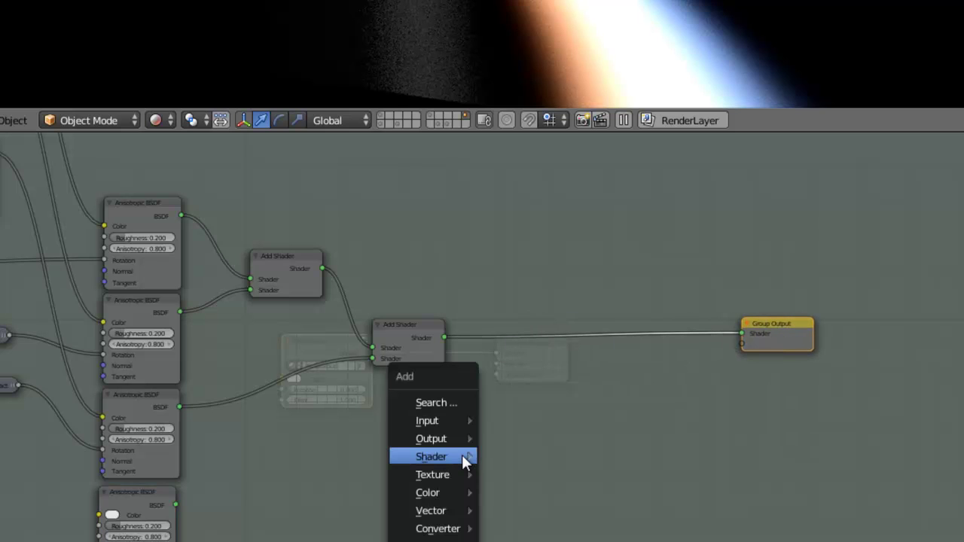
mouse_move(432, 456)
click(543, 98)
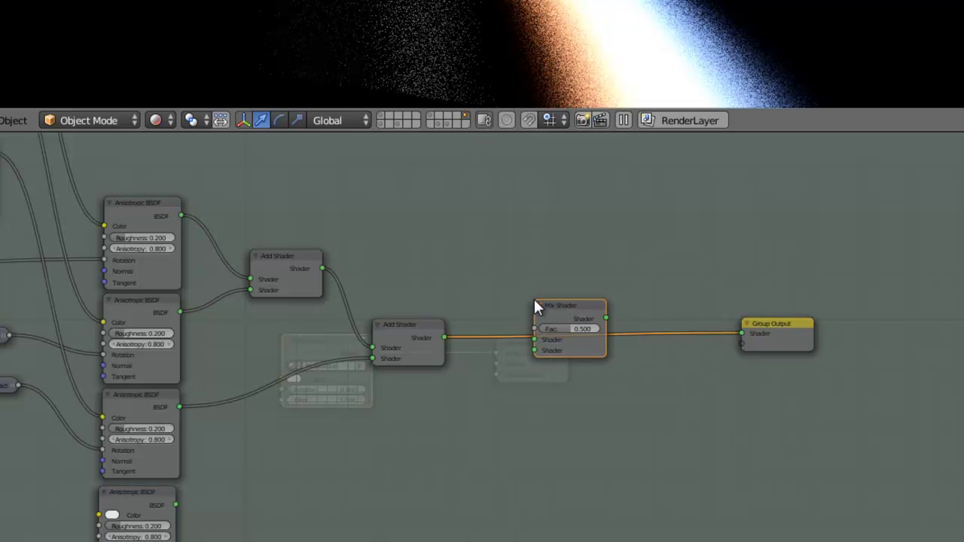
click(533, 296)
mouse_move(437, 263)
middle_down()
mouse_move(476, 334)
mouse_move(433, 301)
middle_up()
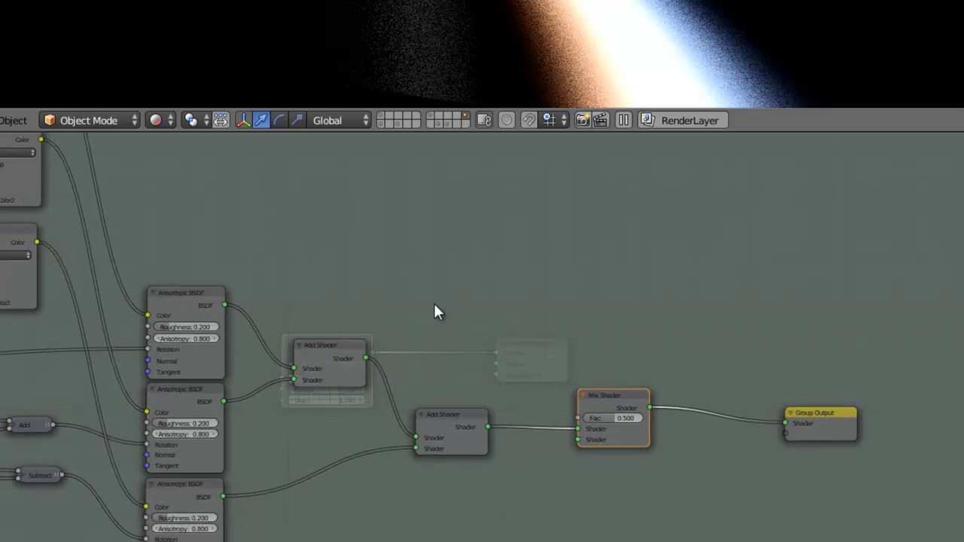
key(shift+a)
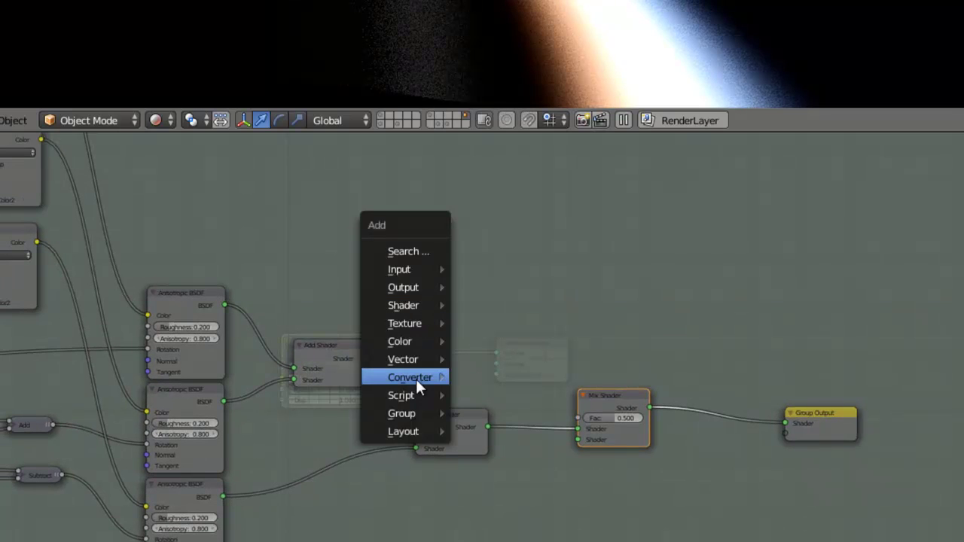
- Add a Math node and switch its operation to Greater Than
click(504, 377)
click(467, 290)
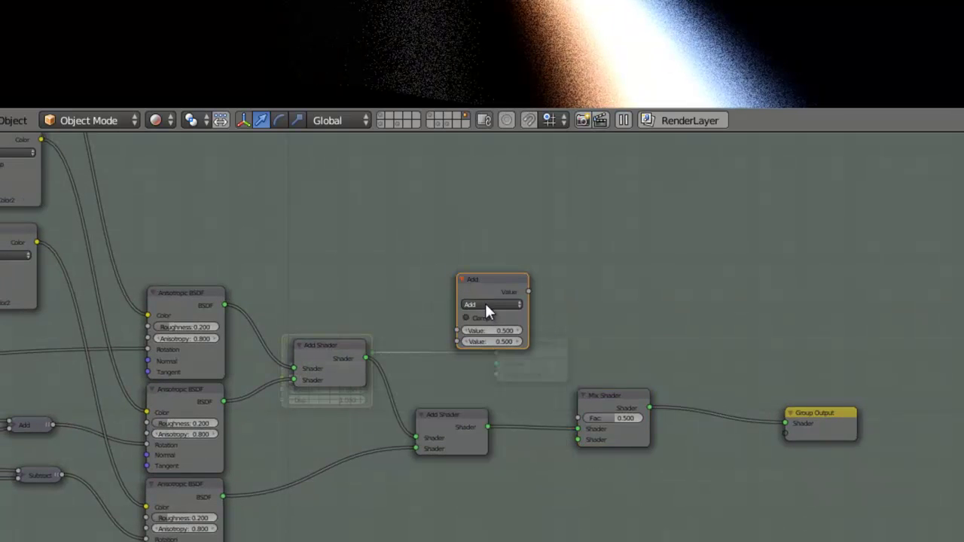
click(484, 304)
scroll(557, 294, up, 3)
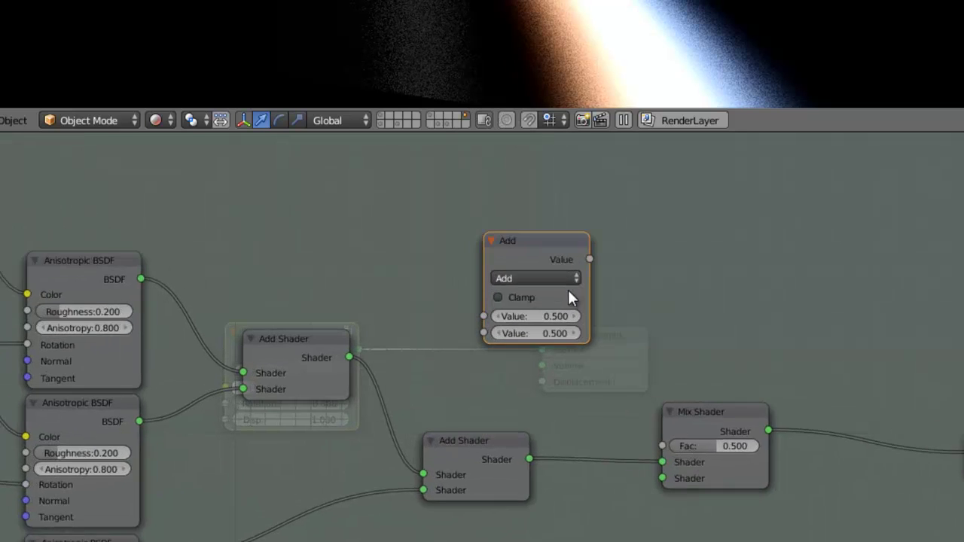
click(457, 329)
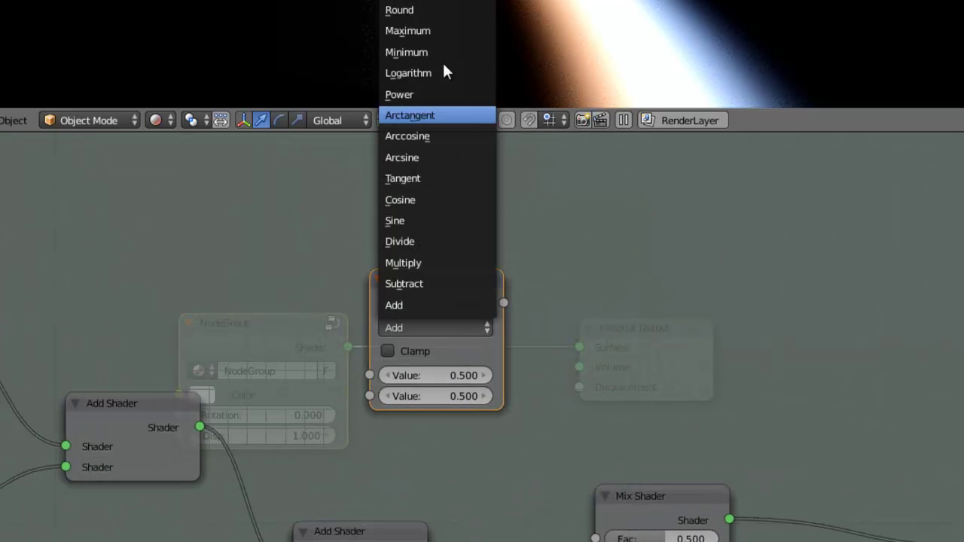
click(407, 4)
scroll(329, 379, down, 4)
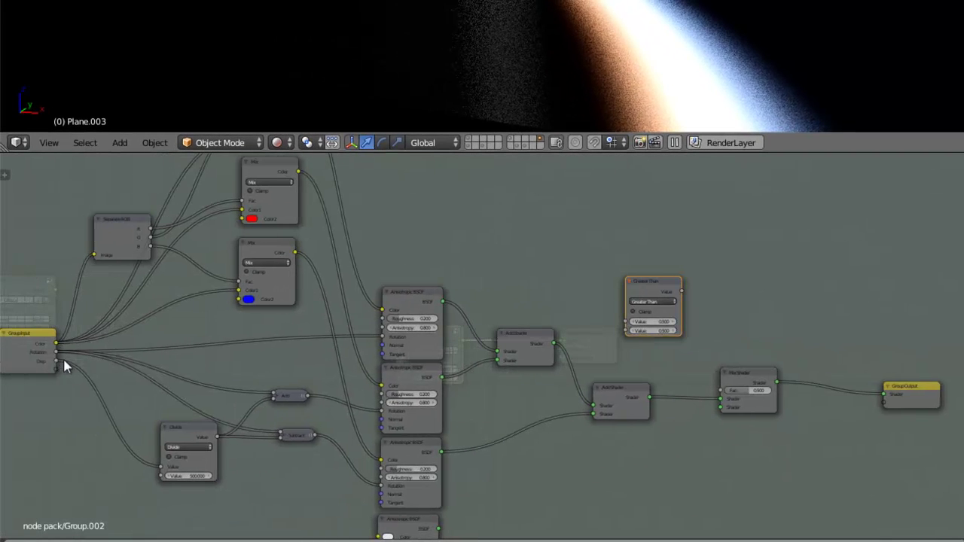
- Feed the group's Dist input into Greater Than and set its comparison value to 0
drag(57, 363, 628, 322)
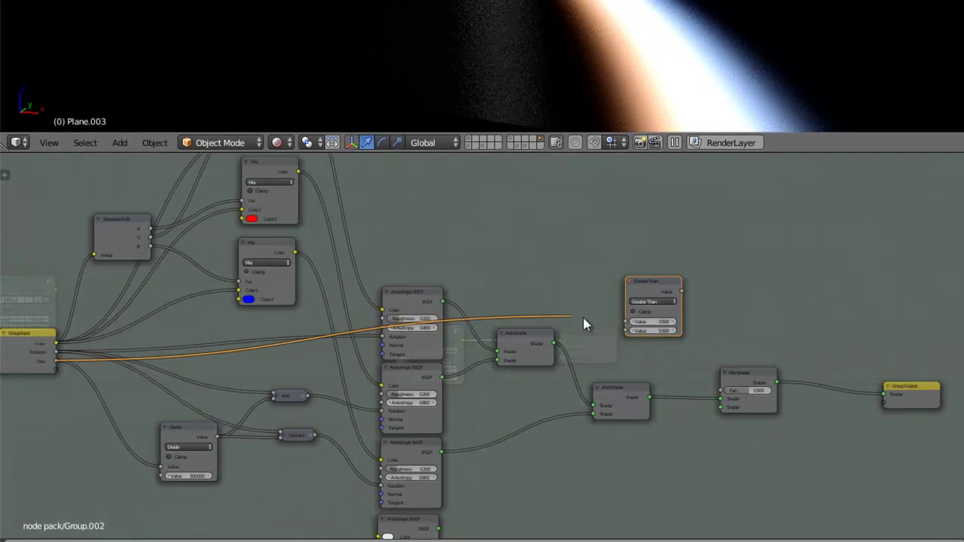
scroll(711, 325, up, 3)
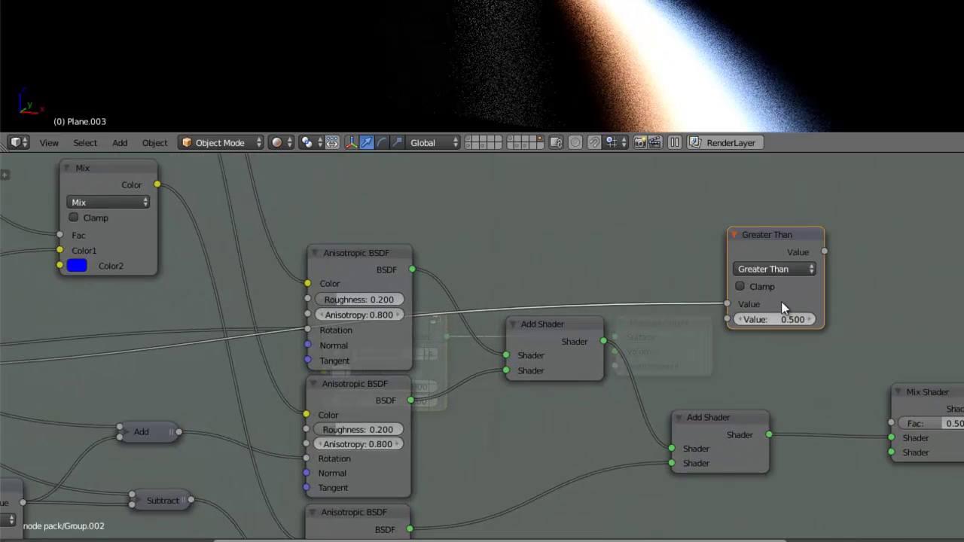
middle_drag(781, 301, 458, 344)
click(463, 352)
text(0)
key(Return)
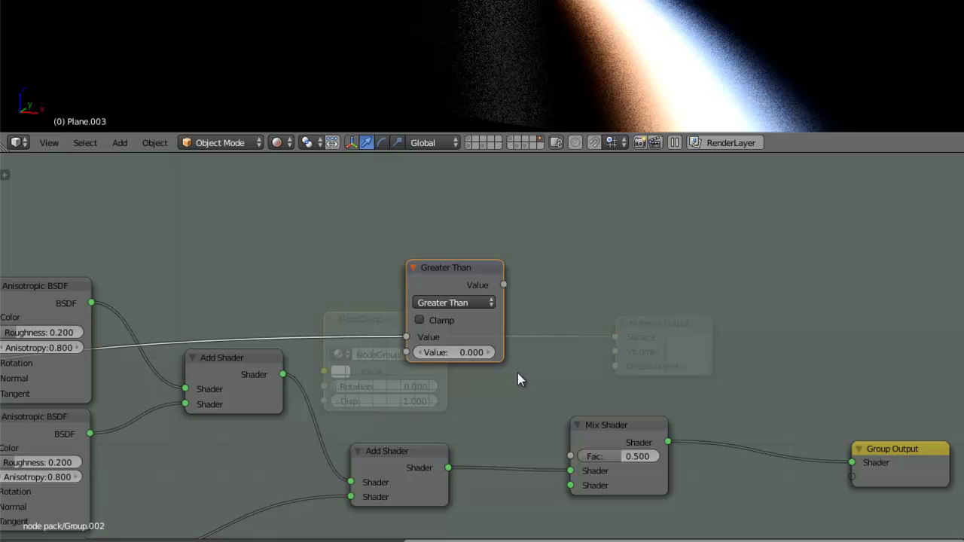
middle_drag(524, 374, 616, 331)
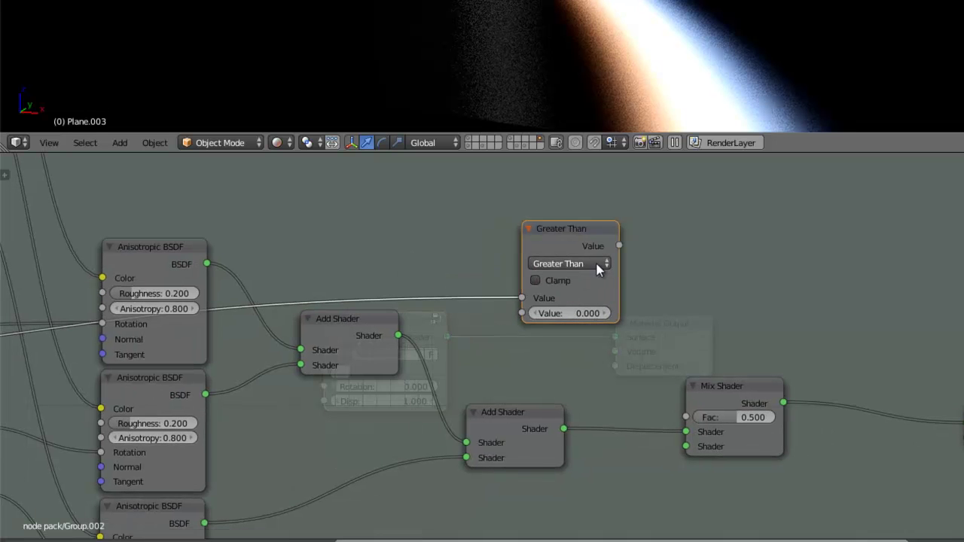
scroll(624, 365, down, 1)
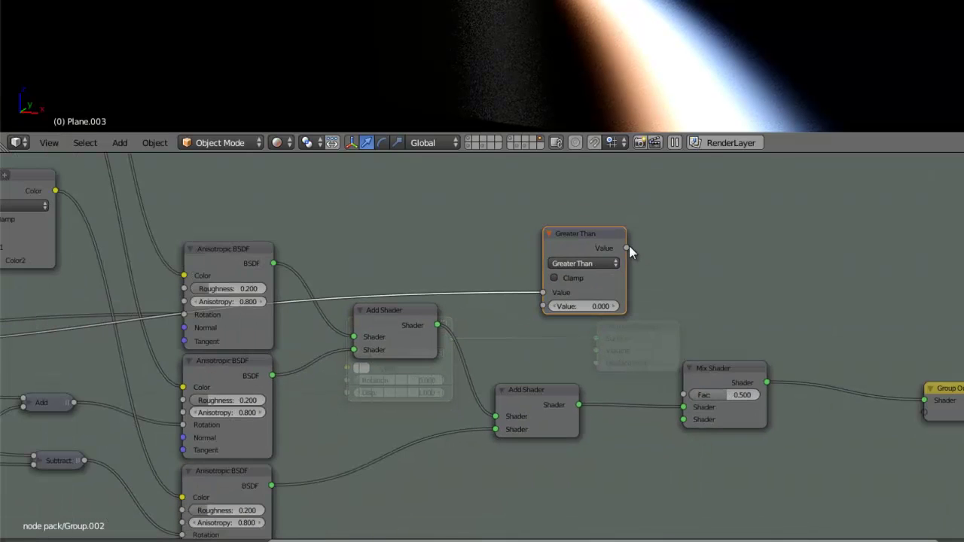
drag(626, 247, 683, 393)
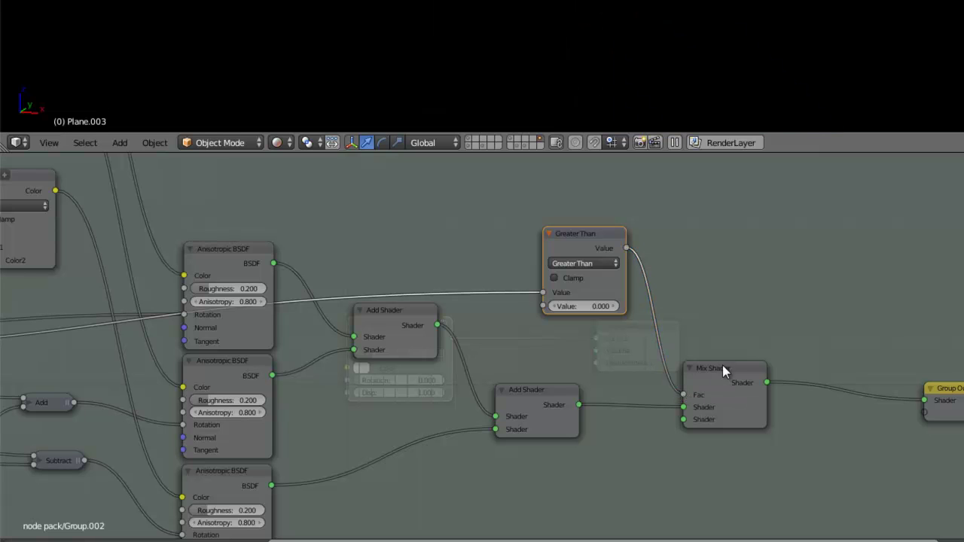
- Connect the Greater Than result to the Mix Shader's Fac input
drag(722, 367, 738, 362)
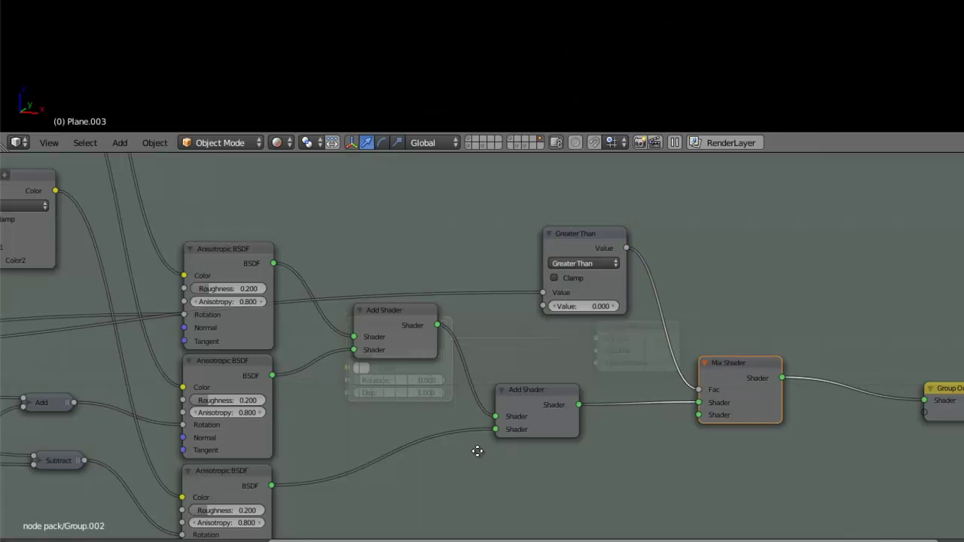
mouse_move(478, 451)
middle_down()
mouse_move(510, 411)
mouse_move(436, 419)
middle_up()
scroll(492, 405, down, 2)
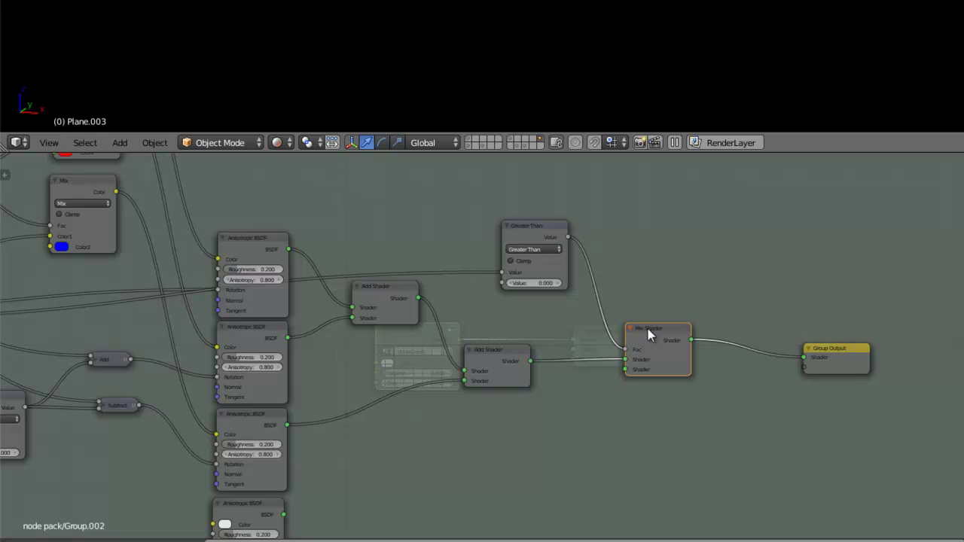
click(546, 233)
scroll(542, 229, up, 4)
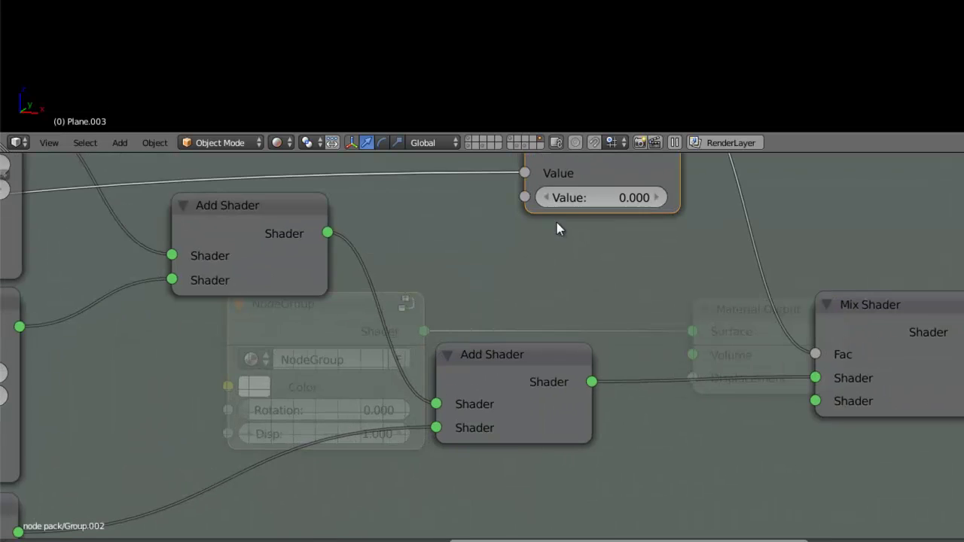
middle_drag(557, 223, 508, 377)
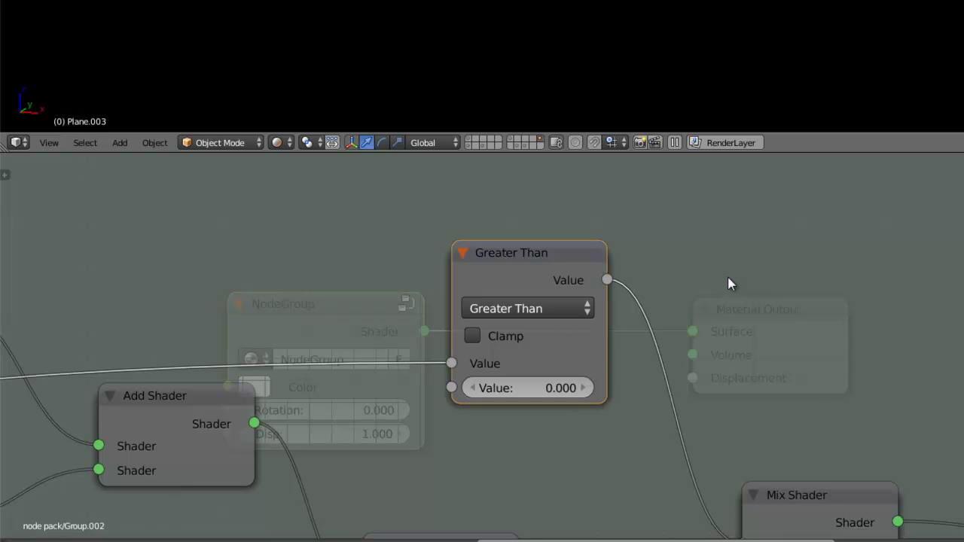
scroll(600, 377, down, 1)
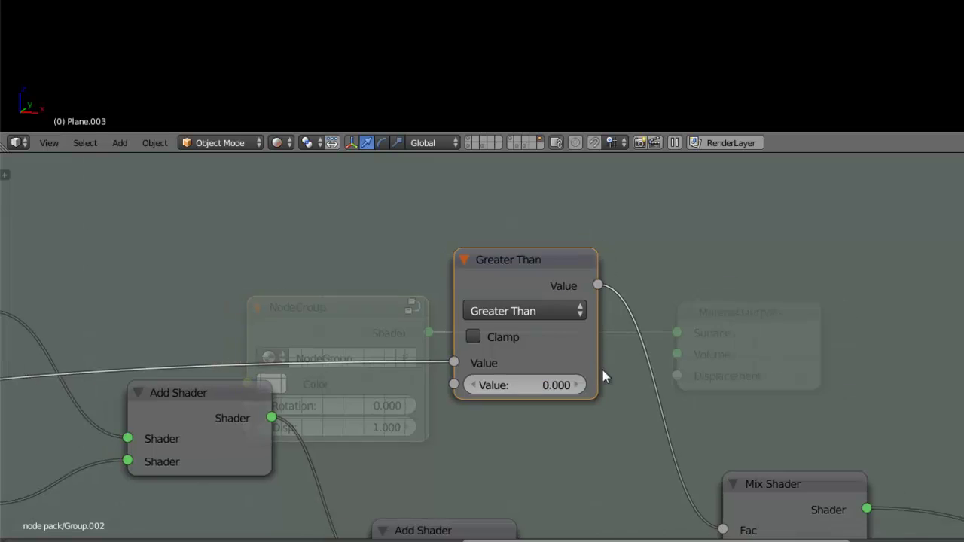
scroll(570, 429, down, 2)
scroll(591, 365, down, 1)
- Move the Add Shader link from the Mix Shader's first Shader input to its second
click(591, 365)
scroll(625, 354, up, 1)
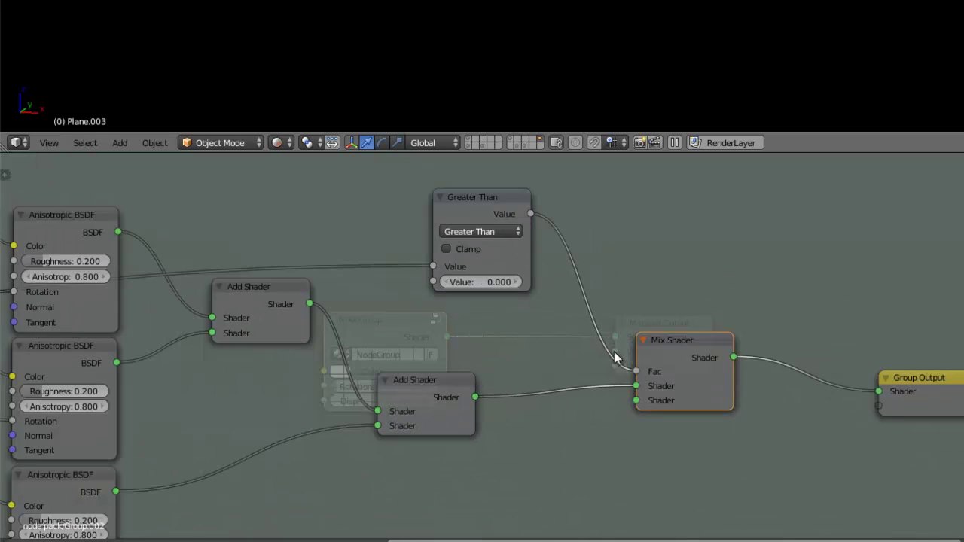
scroll(678, 369, up, 1)
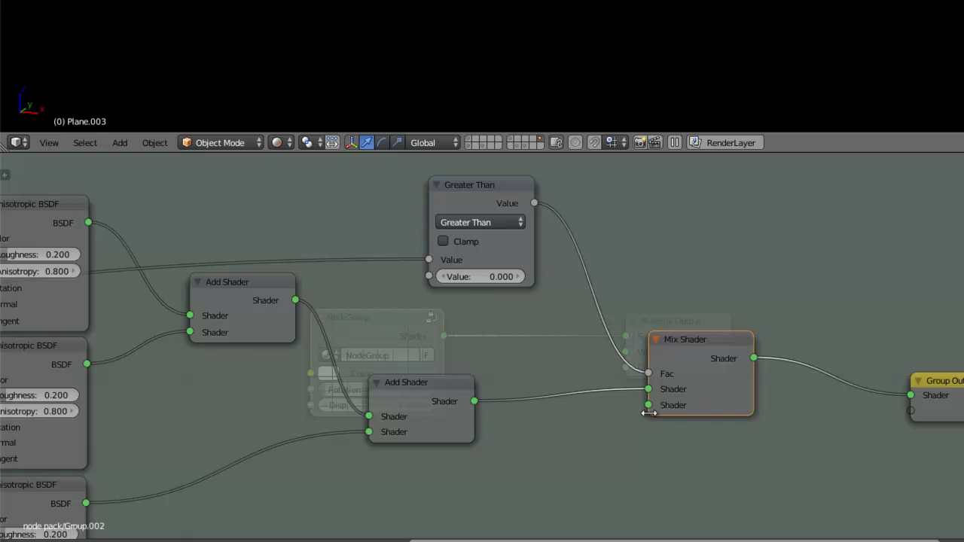
scroll(423, 419, down, 3)
middle_drag(424, 419, 467, 388)
scroll(466, 388, up, 2)
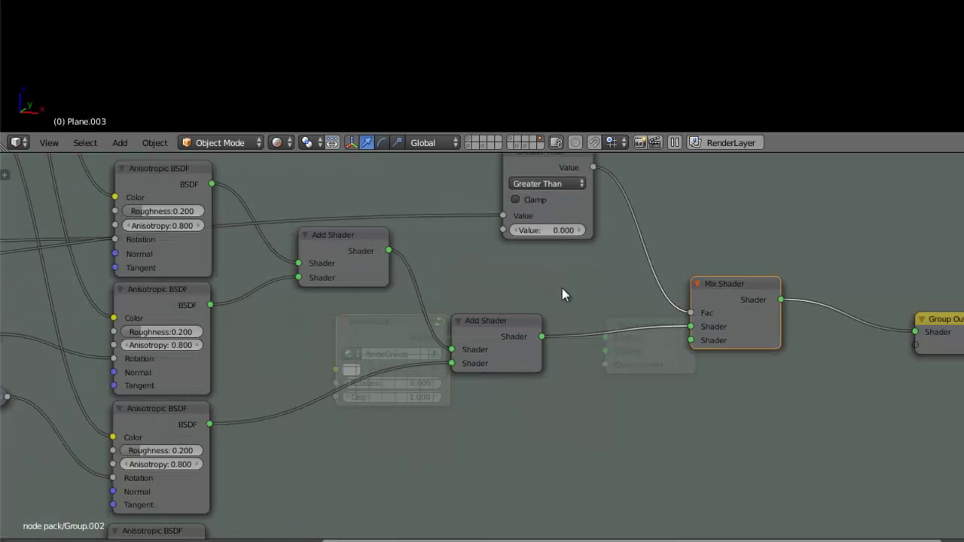
middle_drag(562, 287, 576, 241)
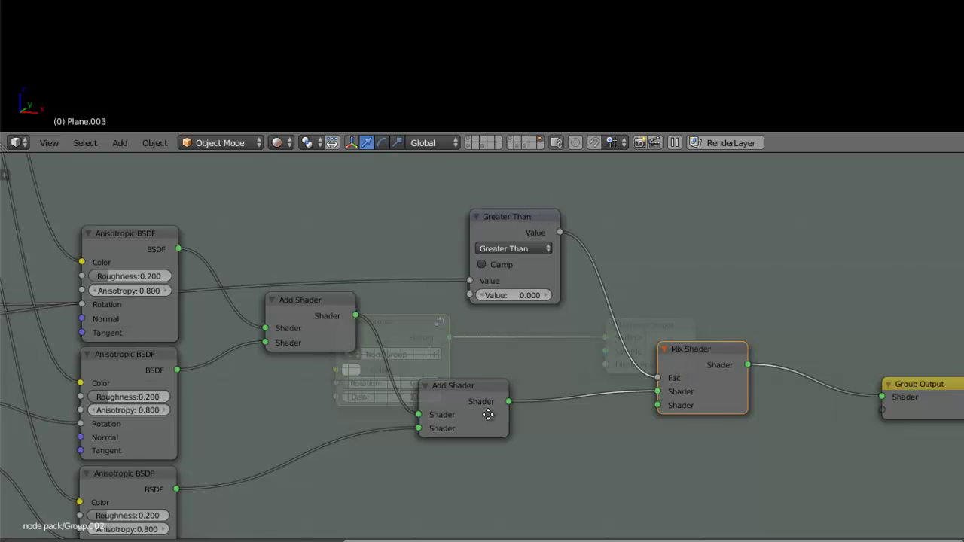
middle_drag(622, 406, 625, 343)
drag(660, 328, 656, 341)
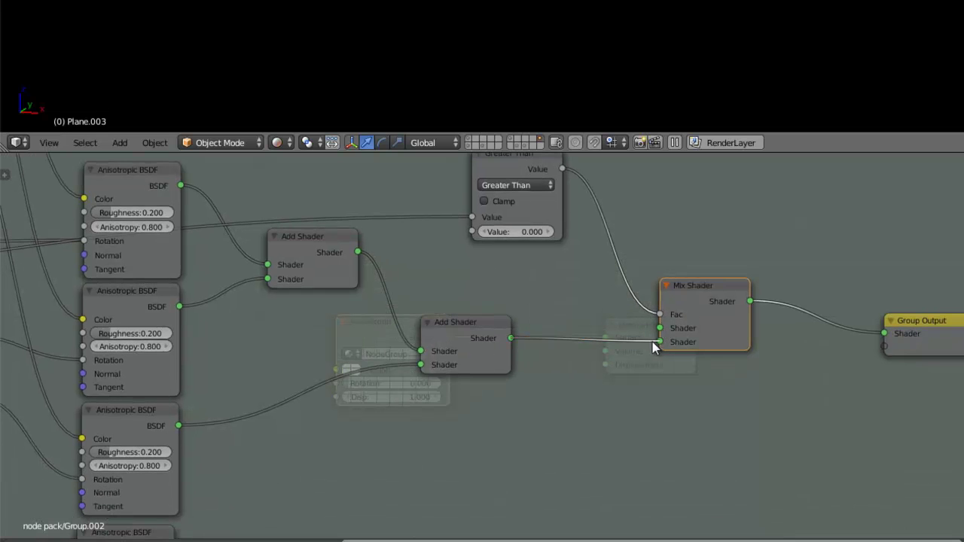
scroll(446, 418, down, 2)
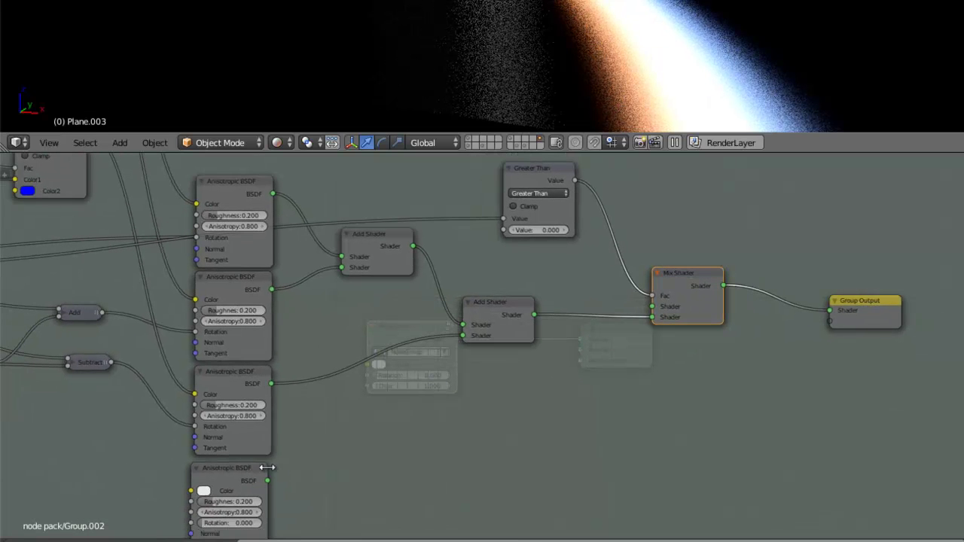
scroll(609, 312, up, 2)
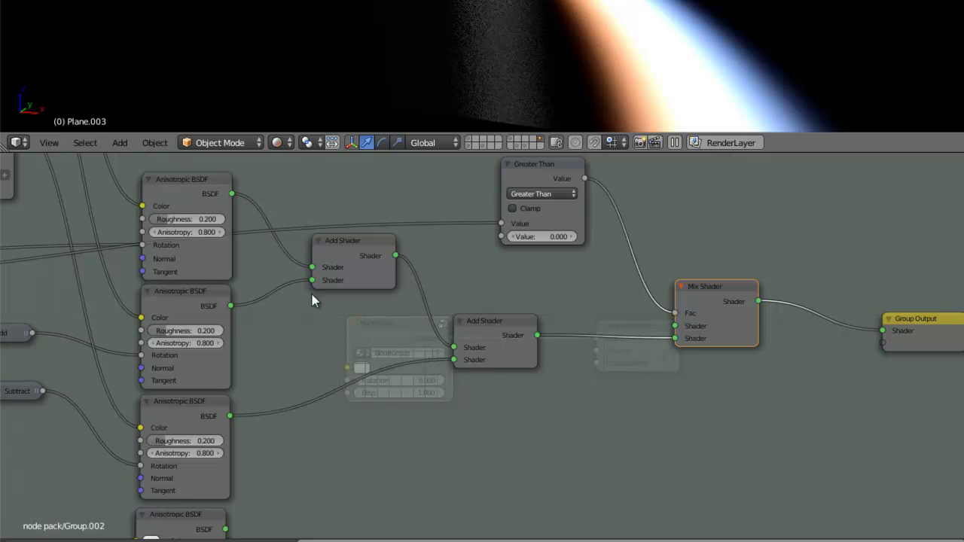
- Plug the bottom Anisotropic BSDF's output into the Mix Shader's free Shader input
middle_drag(461, 443, 494, 385)
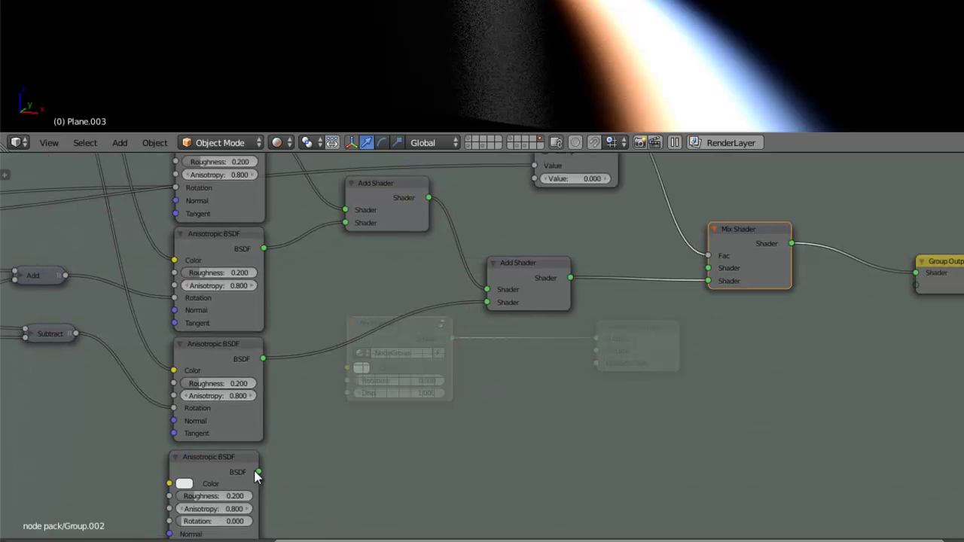
mouse_move(258, 471)
mouse_down()
mouse_move(601, 384)
mouse_move(707, 268)
mouse_up()
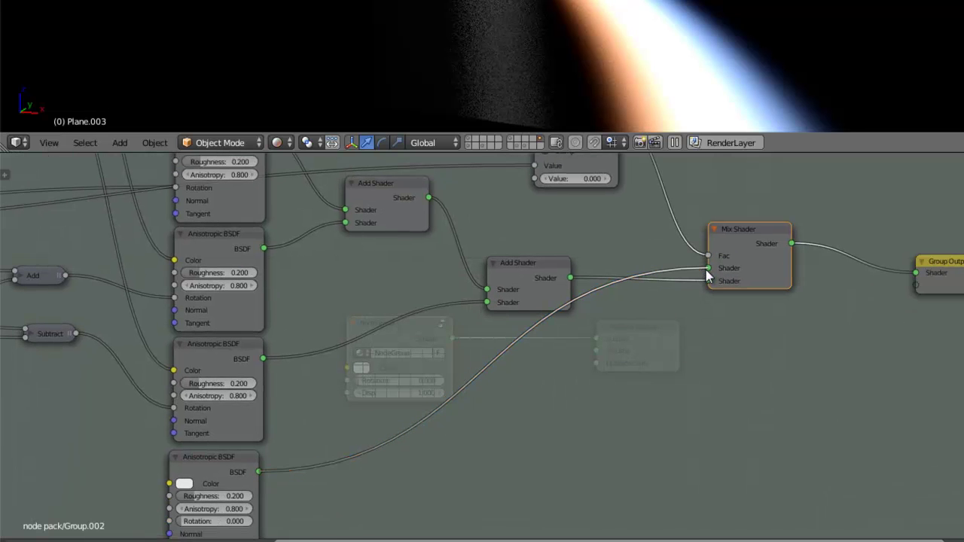
scroll(393, 453, down, 2)
middle_drag(195, 442, 550, 428)
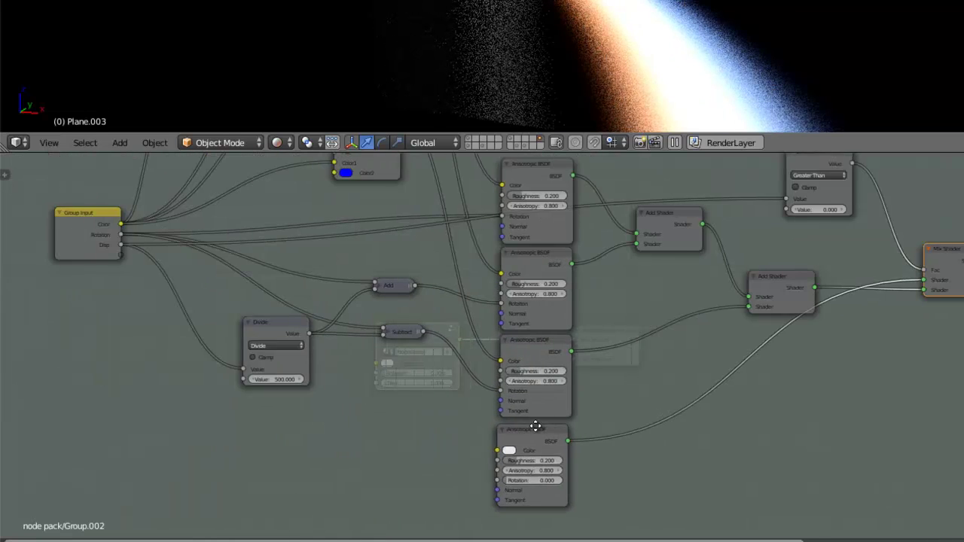
scroll(410, 339, down, 2)
scroll(421, 403, right, 3)
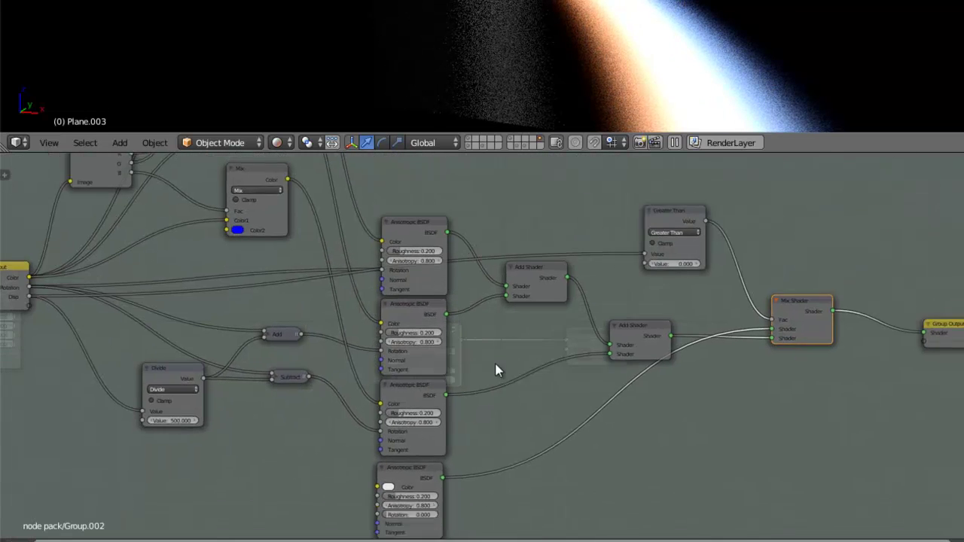
scroll(494, 369, down, 2)
scroll(482, 388, up, 1)
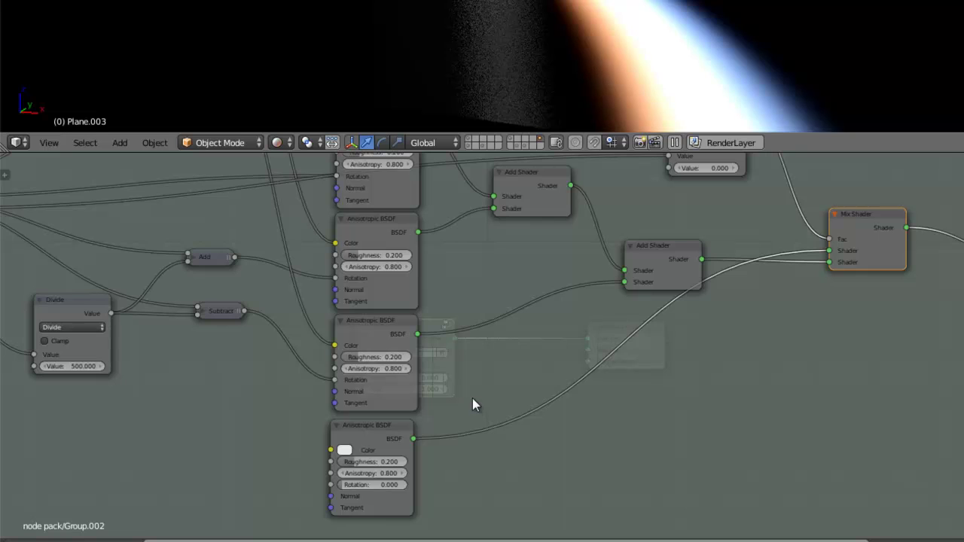
scroll(428, 457, up, 1)
scroll(439, 402, down, 1)
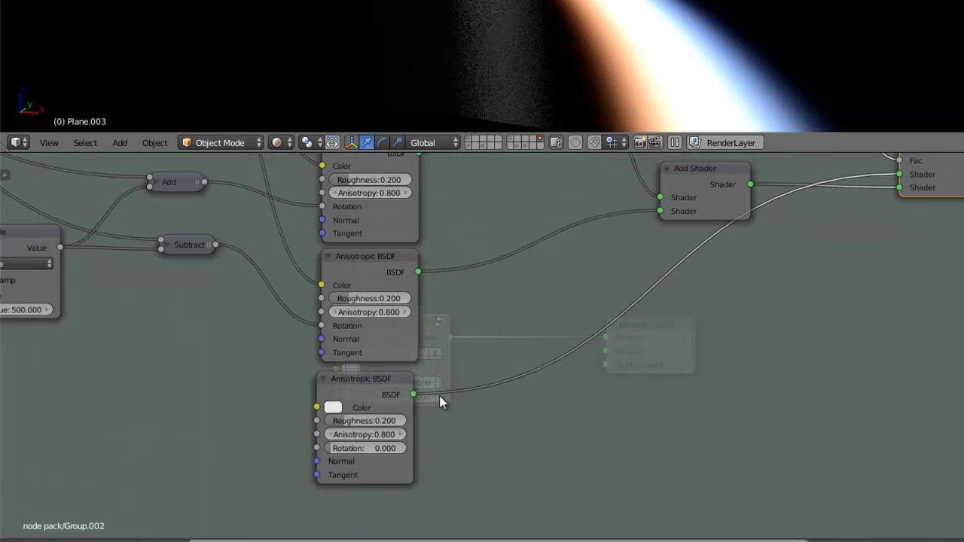
- Make the bottom Anisotropic BSDF green and exit to the material level
click(333, 408)
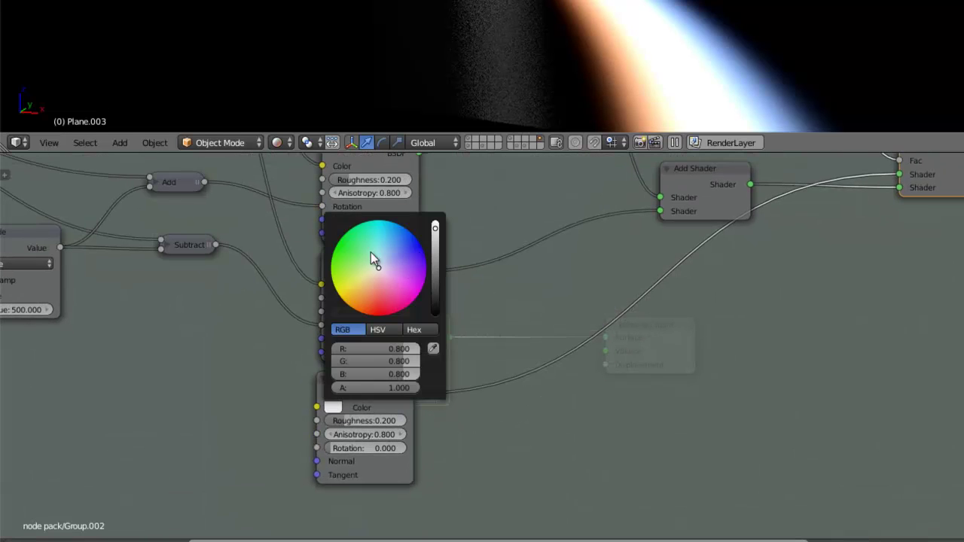
drag(371, 253, 285, 245)
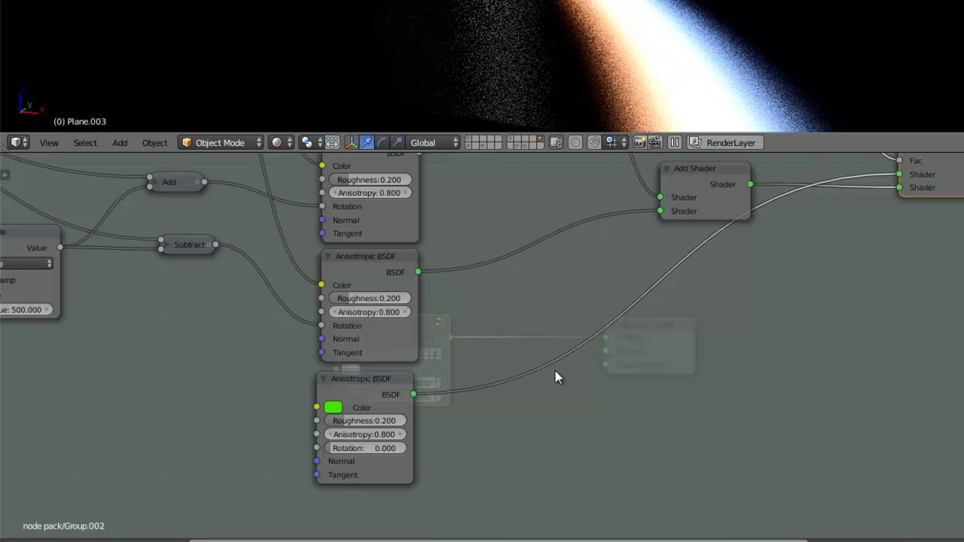
key(Tab)
scroll(423, 417, up, 1)
scroll(423, 419, up, 1)
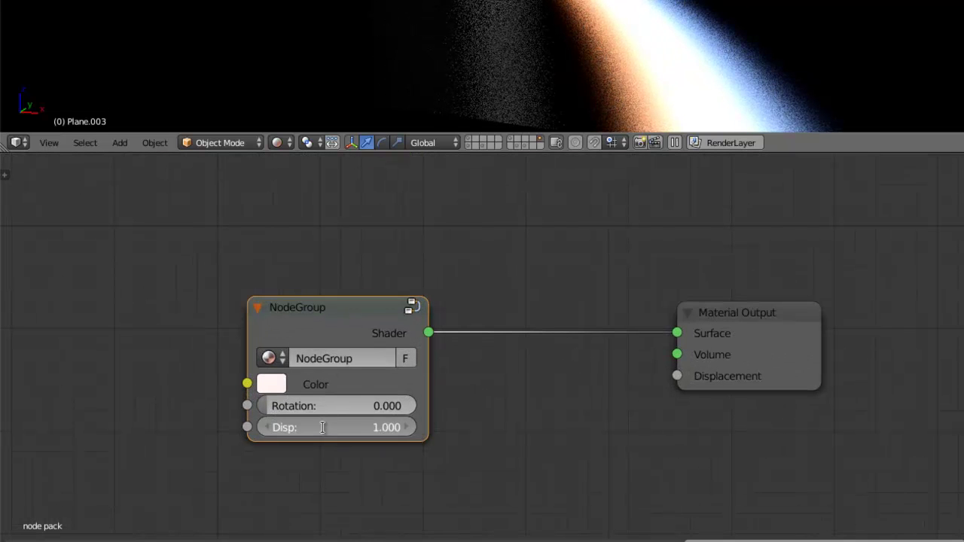
- Set the NodeGroup's Disp value to 0 so the render turns green
click(332, 435)
text(0)
key(Return)
key(n)
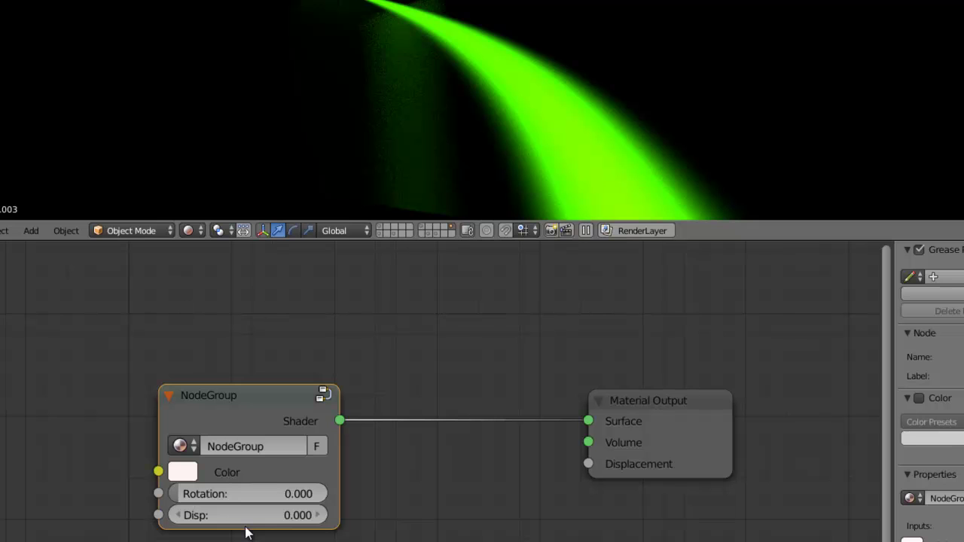
- Enter the NodeGroup again to edit its nodes
click(324, 396)
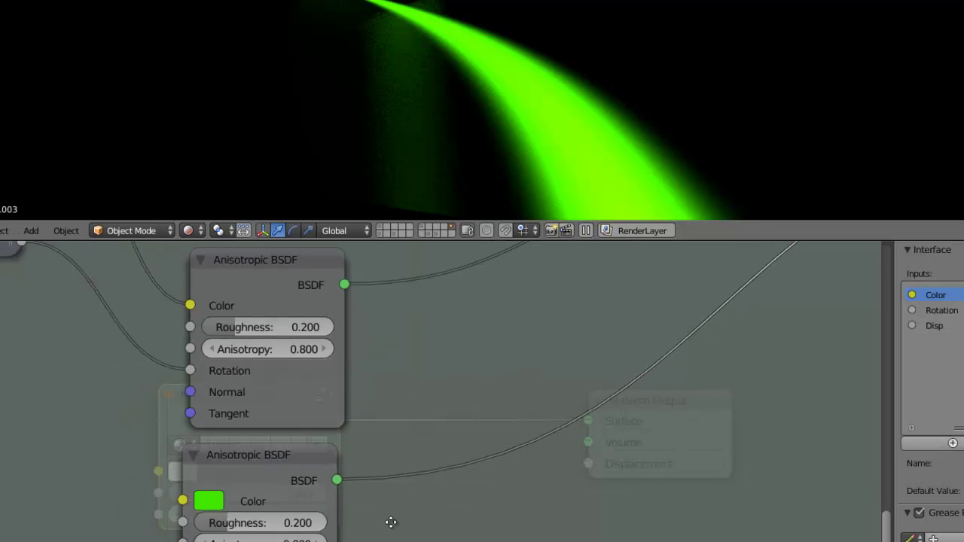
scroll(359, 489, down, 3)
scroll(301, 424, down, 2)
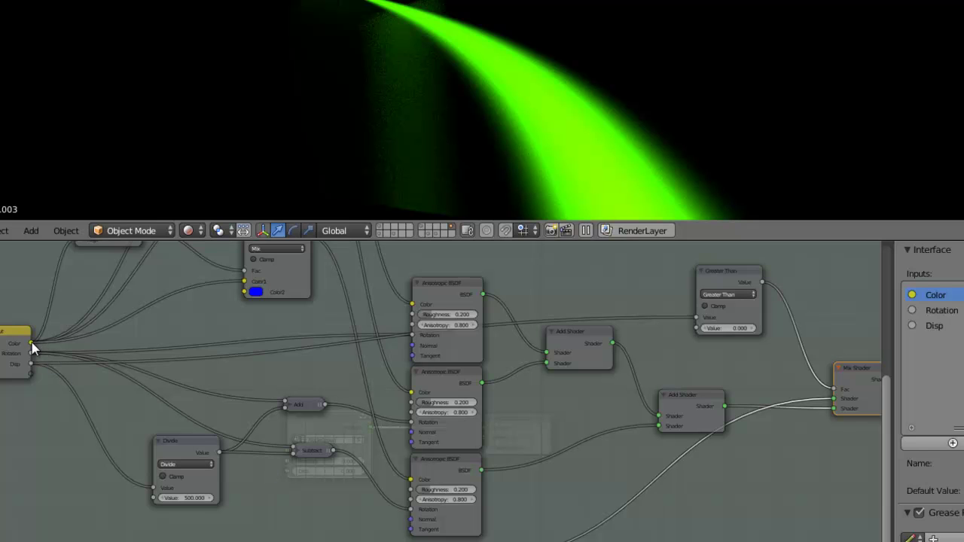
- Feed the Group Input Color into the bottom Anisotropic BSDF's Color socket
drag(33, 345, 331, 538)
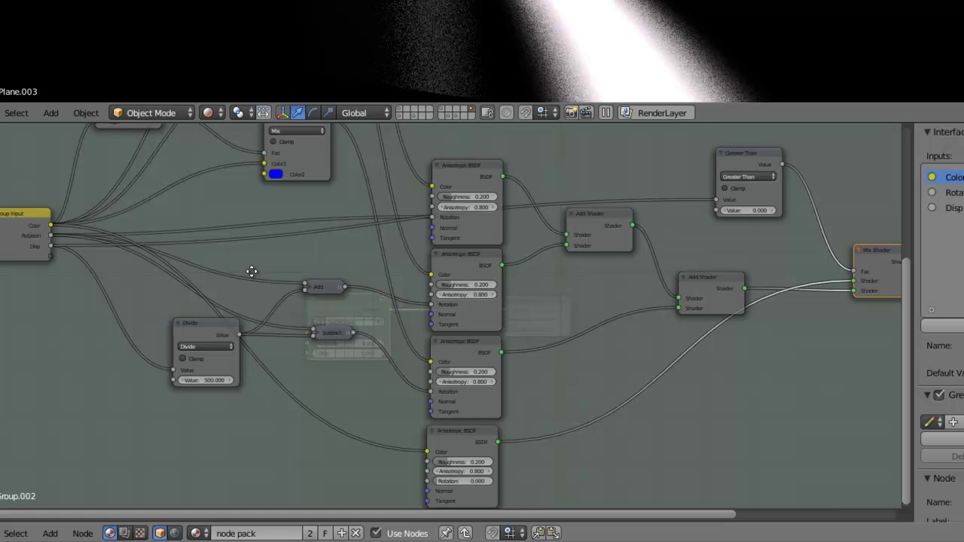
middle_drag(252, 276, 250, 256)
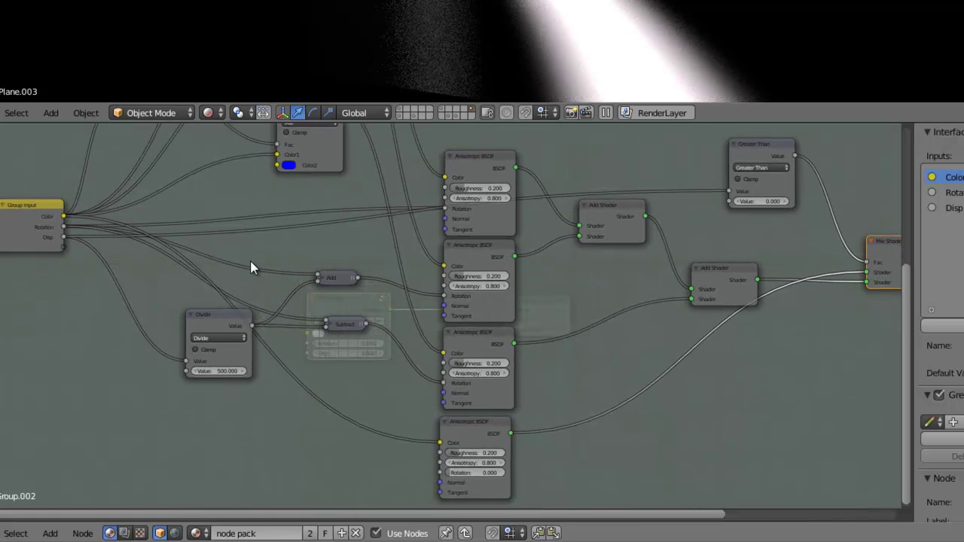
middle_drag(259, 264, 329, 267)
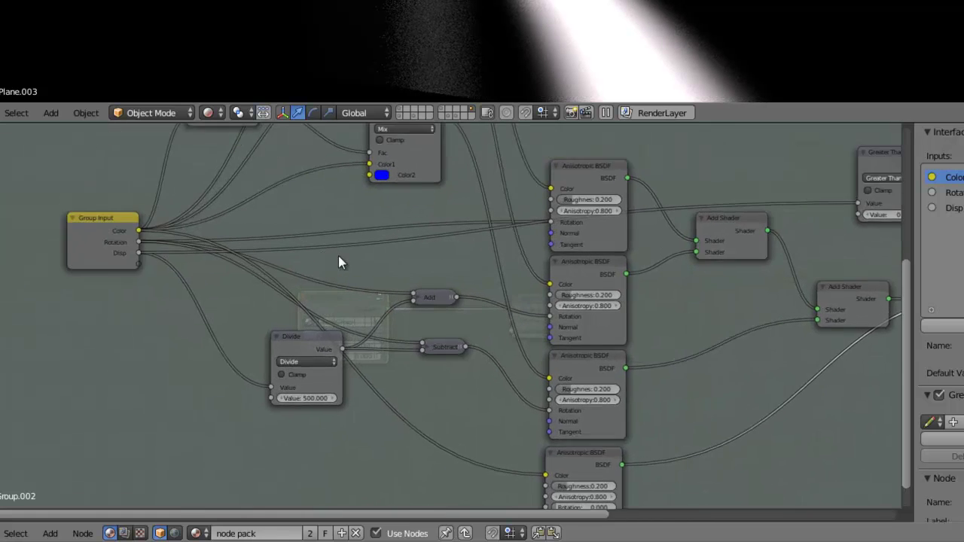
scroll(338, 256, up, 3)
- Expose Roughness as a group input wired to all four Anisotropic BSDFs
drag(613, 188, 91, 268)
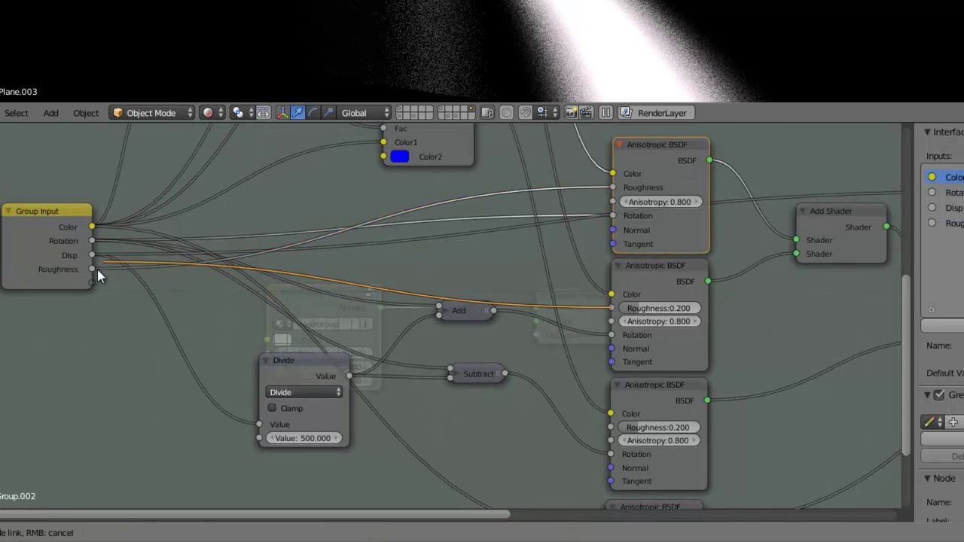
drag(611, 308, 91, 268)
drag(610, 427, 92, 268)
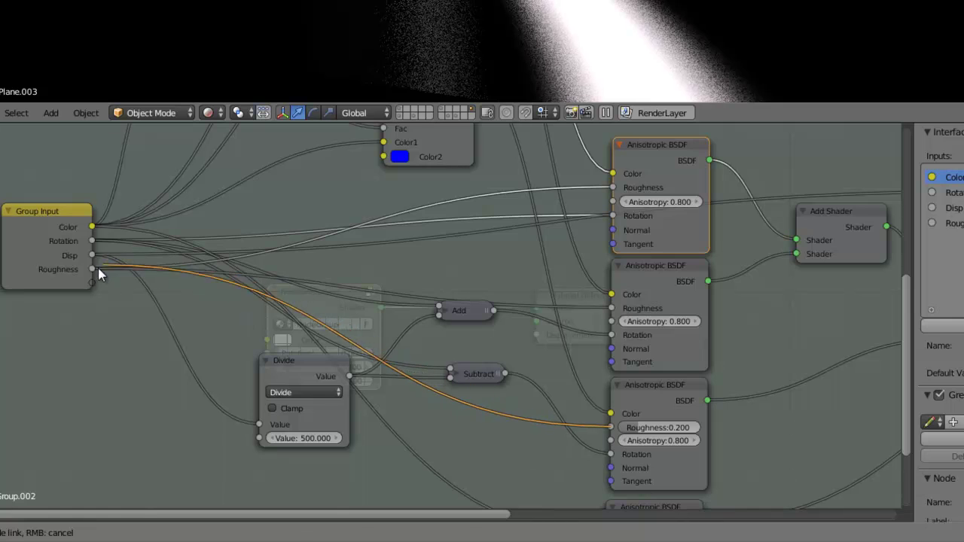
shift+scroll(584, 483, down, 2)
drag(610, 478, 96, 198)
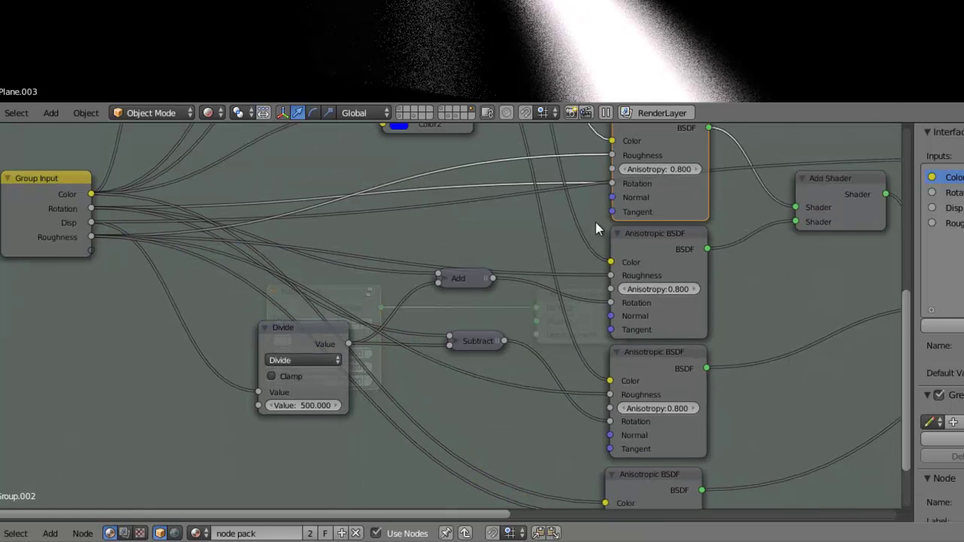
shift+scroll(599, 226, up, 1)
- Expose Anisotropy as a group input wired to all four Anisotropic BSDFs
drag(611, 183, 93, 256)
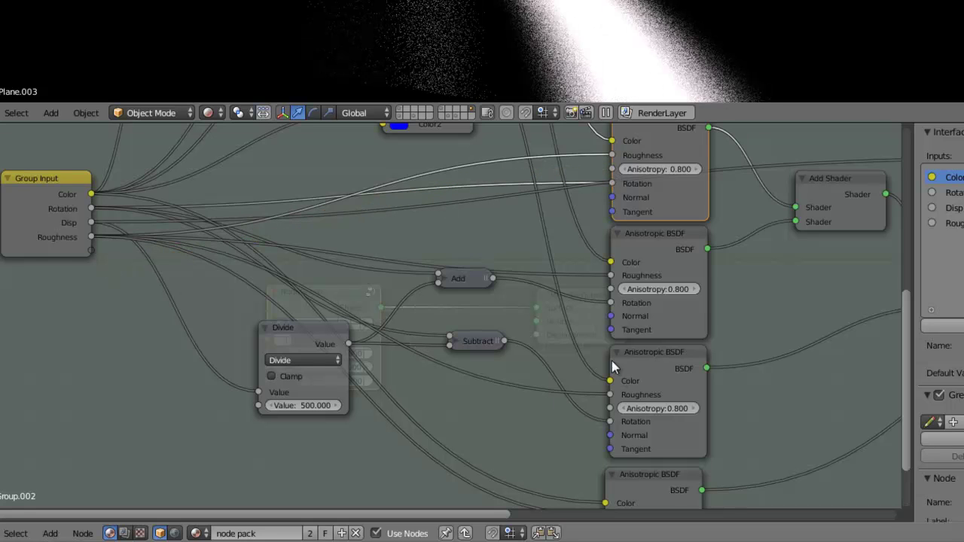
mouse_move(611, 290)
mouse_down()
mouse_move(117, 242)
mouse_move(249, 269)
mouse_up()
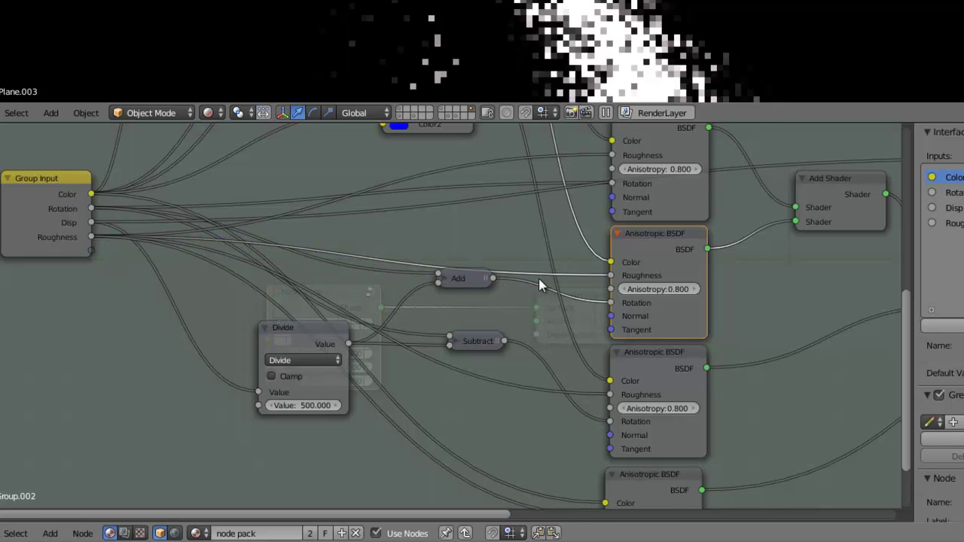
drag(611, 169, 80, 253)
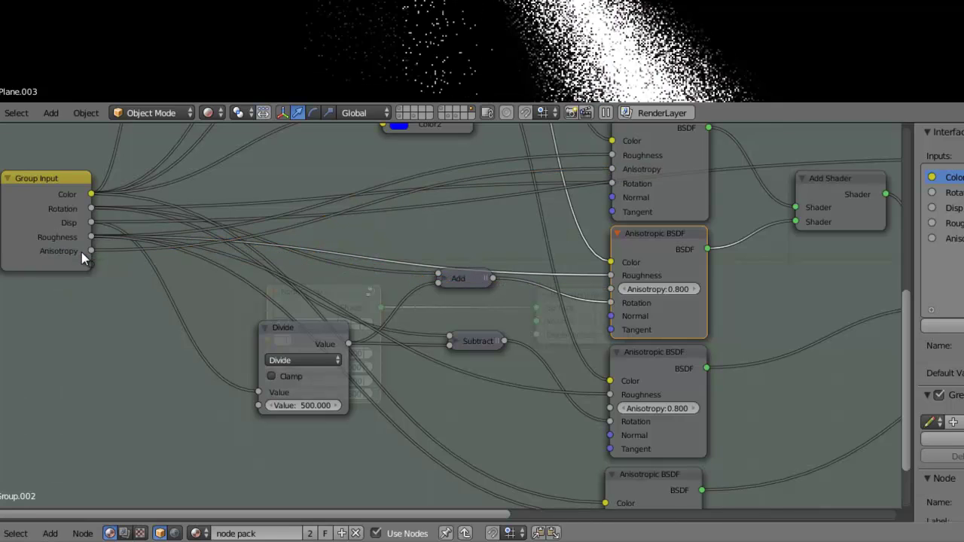
drag(611, 289, 92, 251)
click(611, 408)
drag(611, 408, 91, 251)
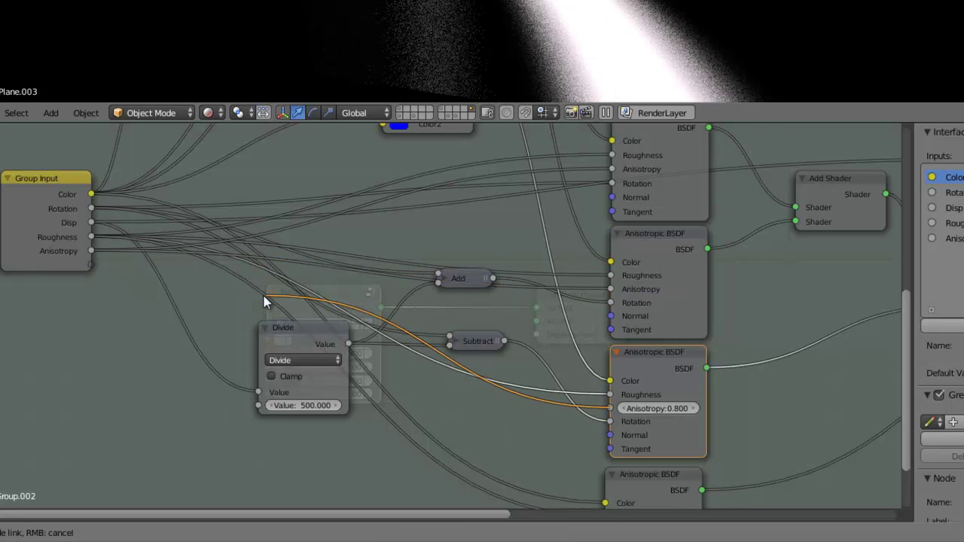
scroll(730, 430, down, 2)
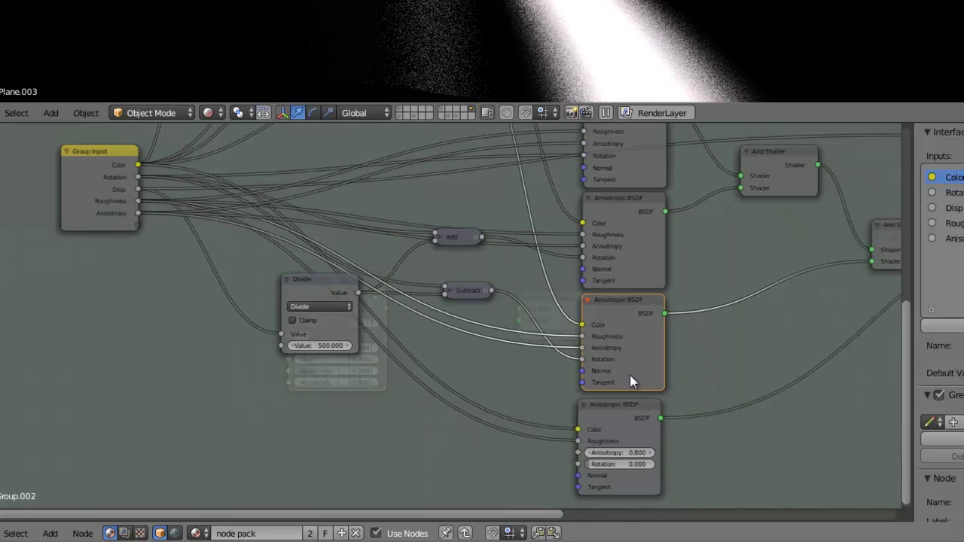
drag(608, 469, 200, 247)
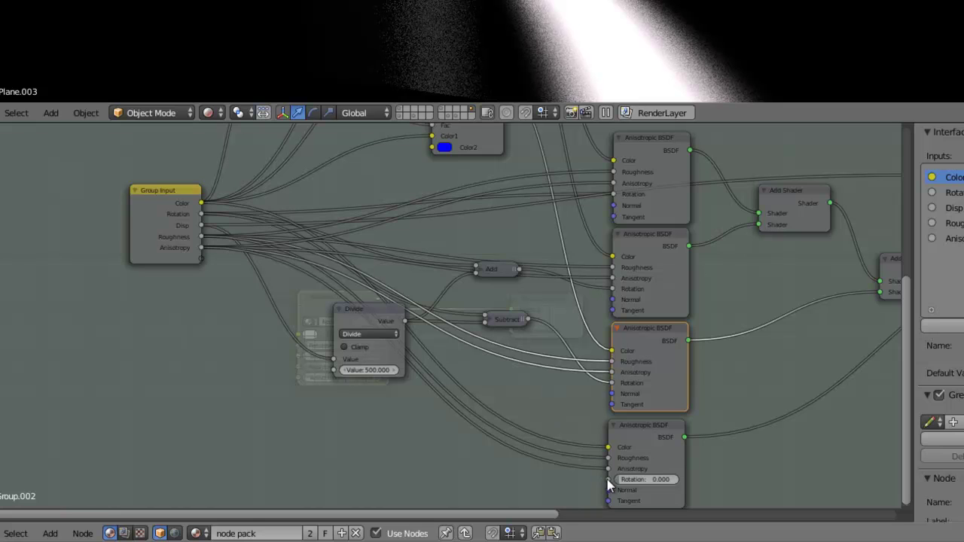
- Connect the bottom Anisotropic BSDF's Rotation to the group Rotation input and lower that node
mouse_move(607, 479)
mouse_down()
mouse_move(240, 215)
mouse_move(200, 214)
mouse_up()
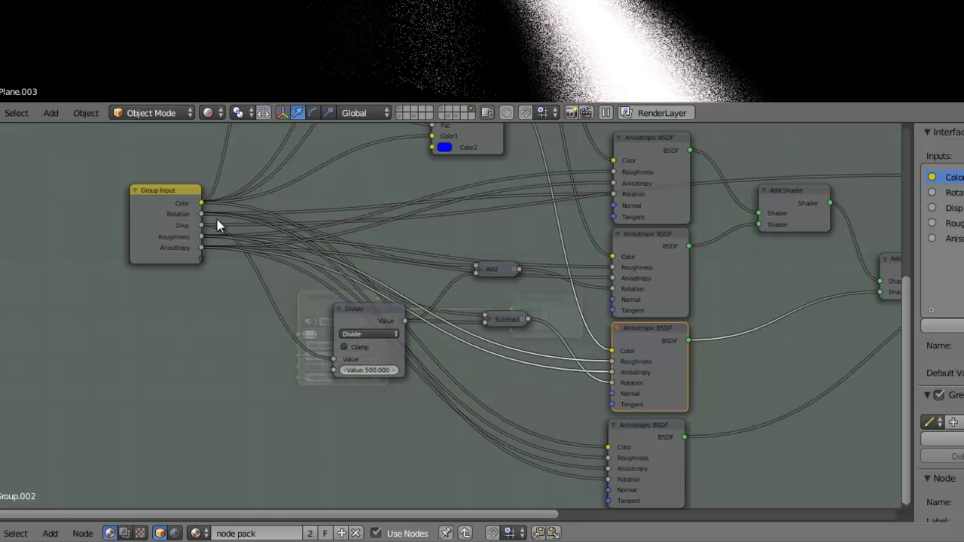
middle_drag(644, 453, 652, 418)
drag(652, 418, 658, 443)
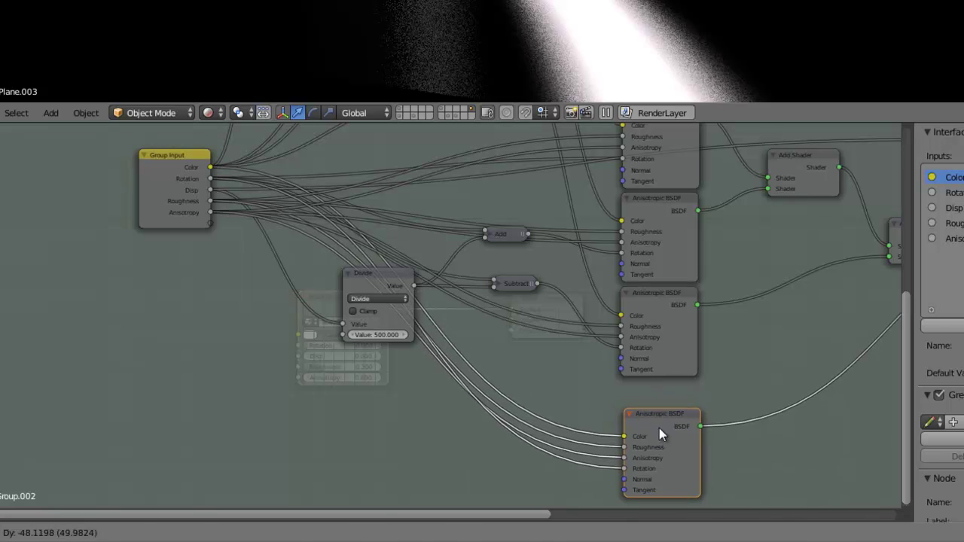
- Expose Normal as a group input feeding all four Anisotropic BSDFs
drag(622, 170, 213, 223)
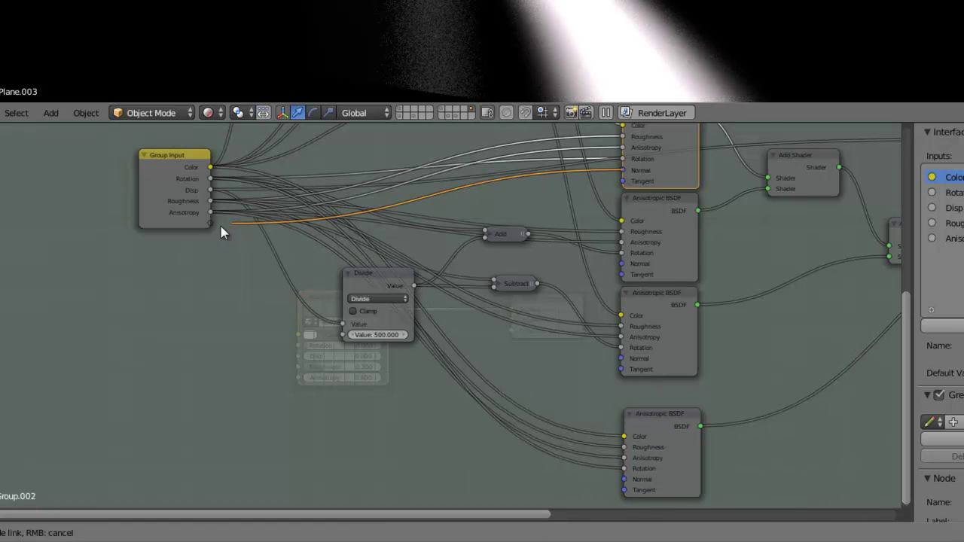
drag(622, 264, 211, 223)
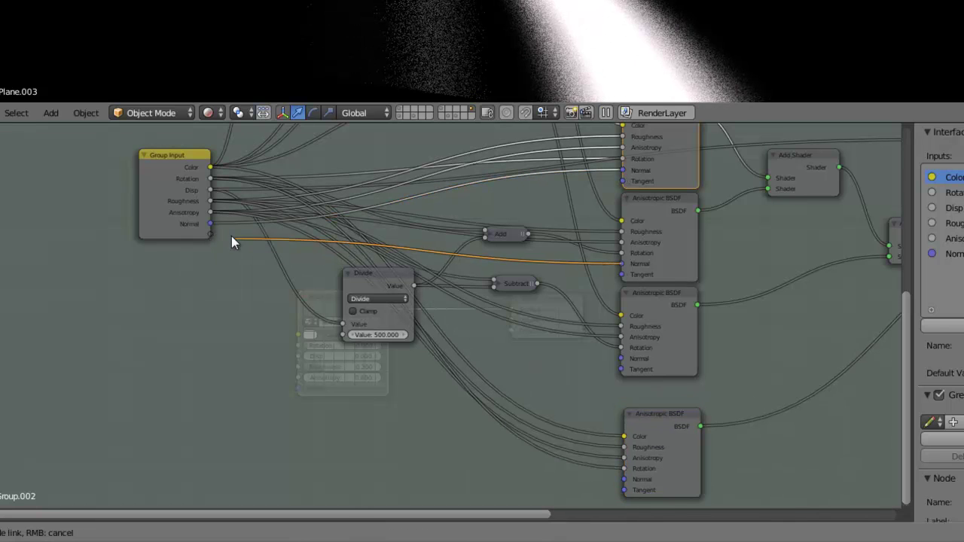
drag(622, 358, 210, 224)
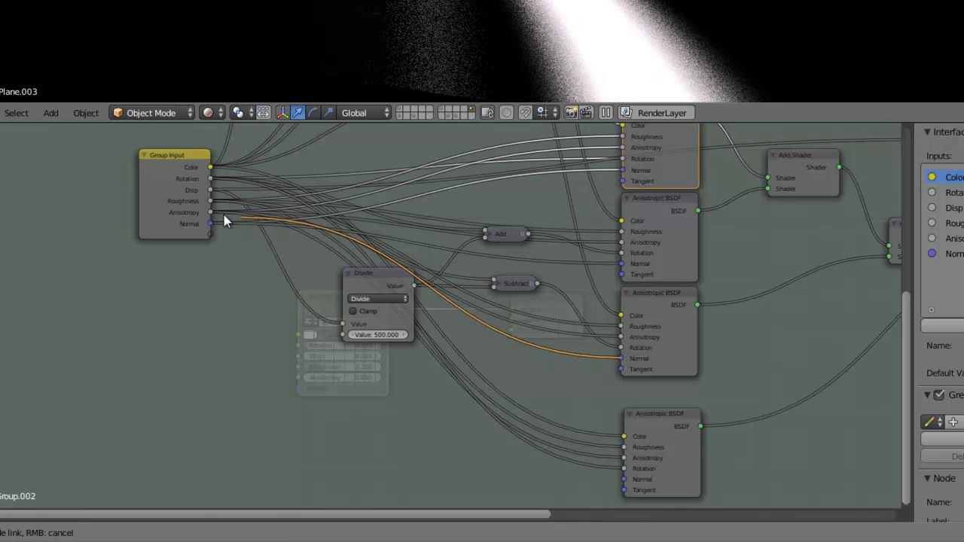
drag(624, 479, 210, 224)
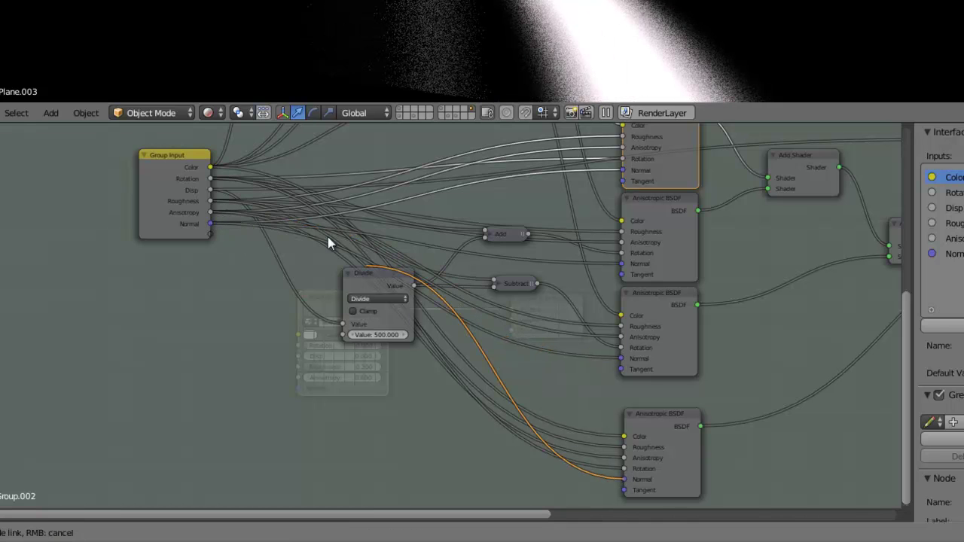
- Expose Tangent as a group input feeding all four Anisotropic BSDFs
drag(621, 181, 211, 234)
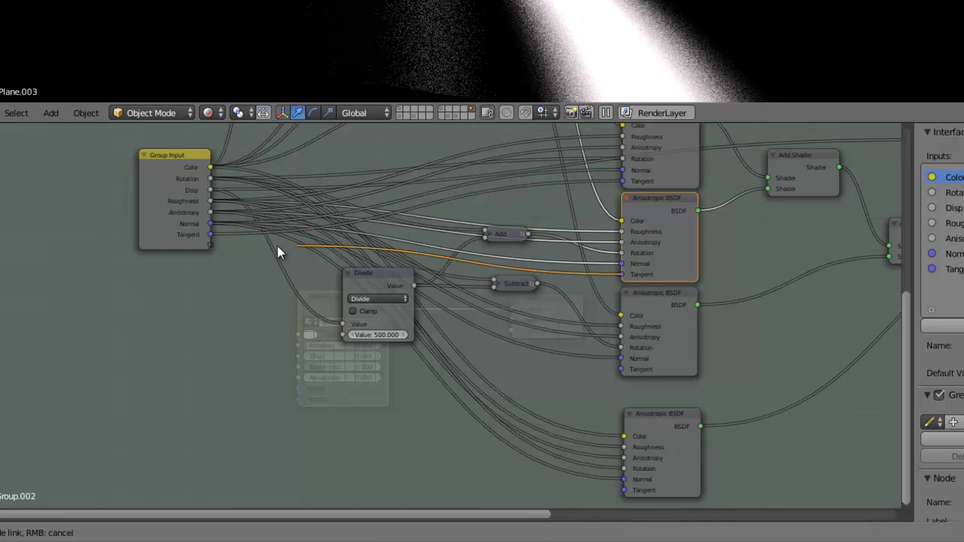
drag(622, 274, 211, 234)
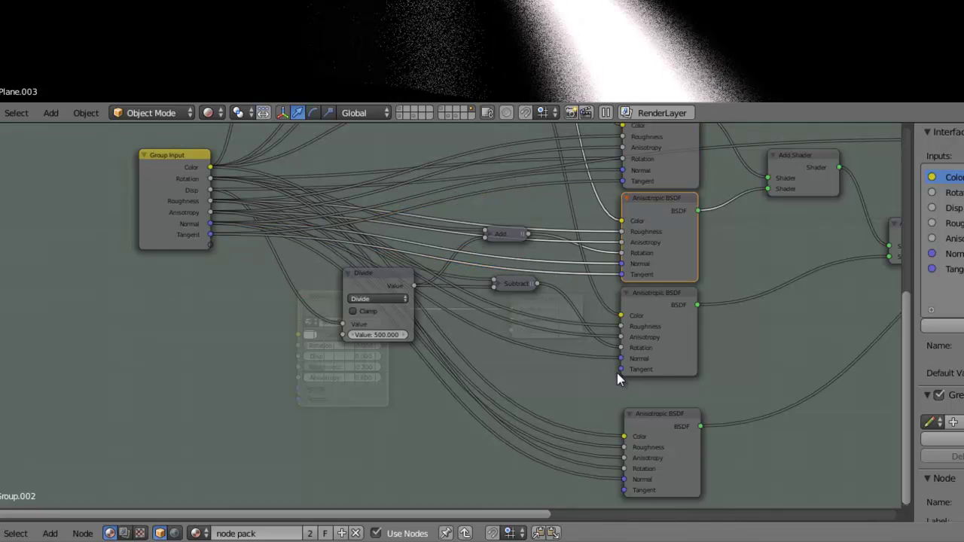
drag(620, 369, 211, 234)
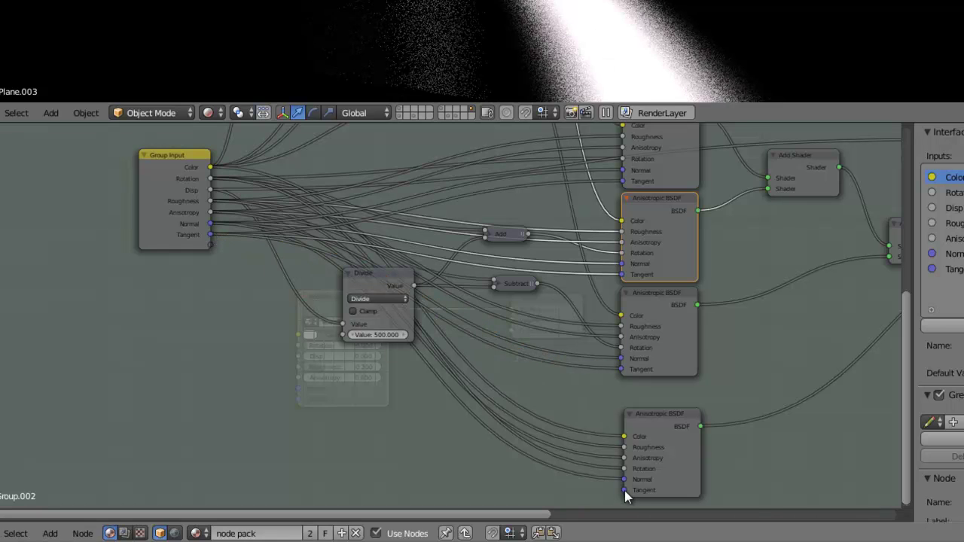
drag(624, 490, 211, 234)
- Nudge the bottom Anisotropic BSDF down and collapse the Divide node to its header
scroll(305, 271, down, 2)
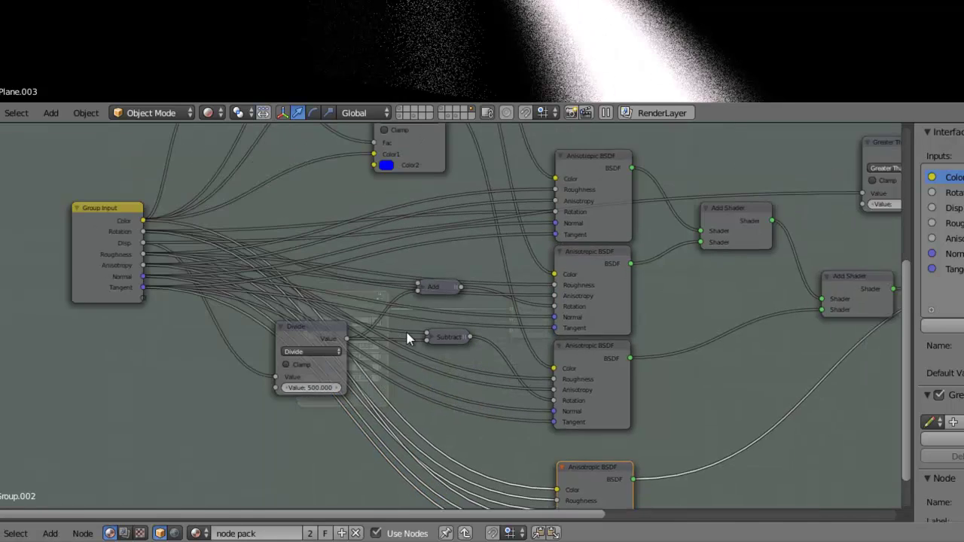
scroll(409, 337, down, 1)
middle_drag(497, 294, 538, 311)
scroll(564, 311, up, 1)
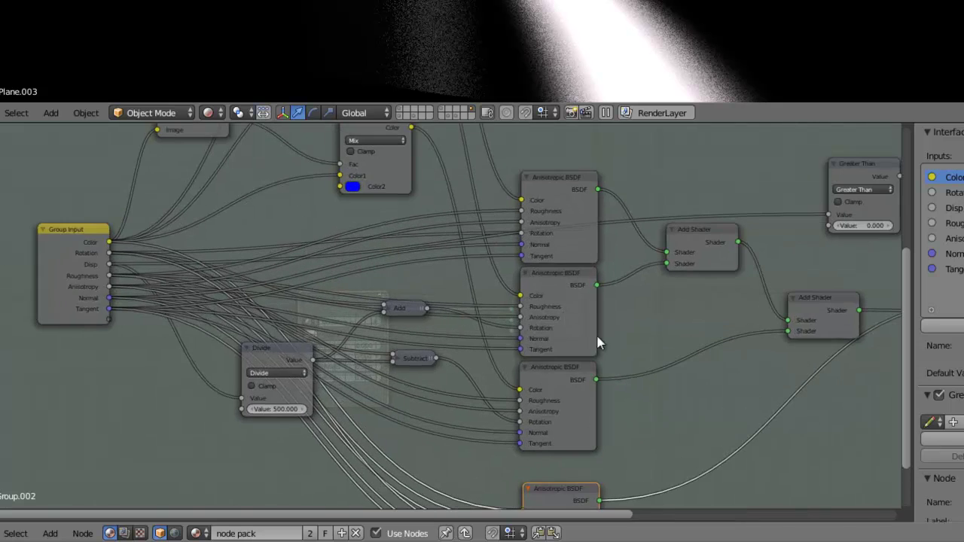
scroll(554, 295, up, 1)
drag(505, 440, 507, 466)
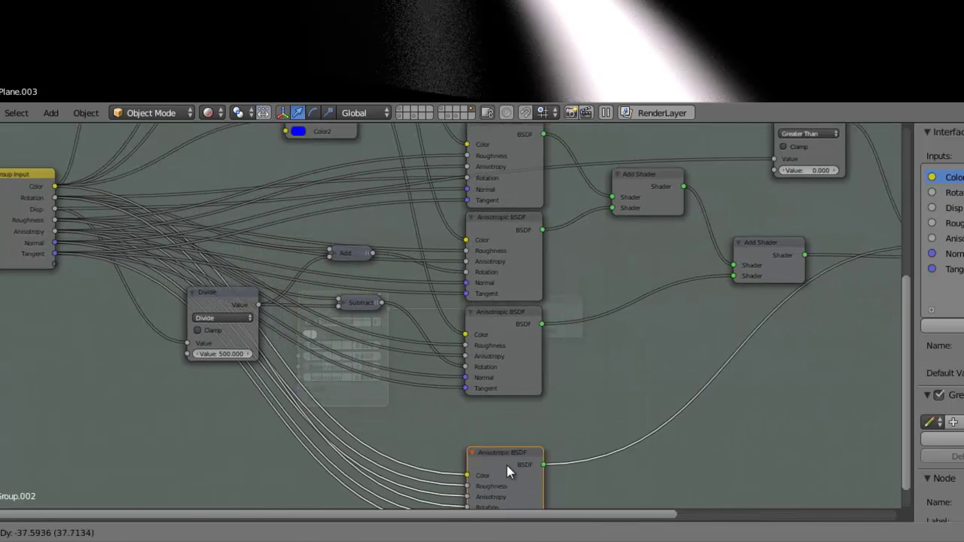
scroll(501, 414, down, 1)
scroll(354, 331, down, 1)
click(224, 296)
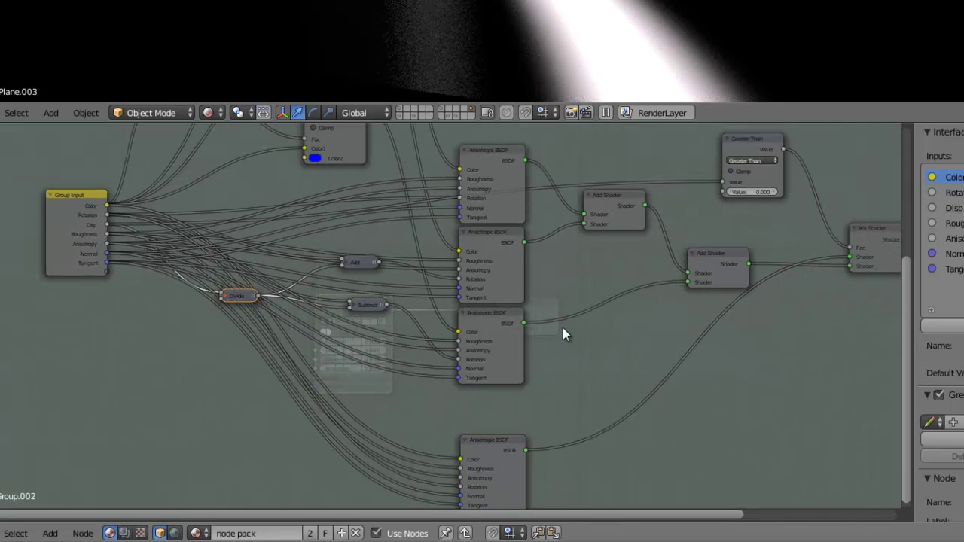
- Shift the Group Output, Mix Shader and Greater Than nodes right and the bottom BSDF down
scroll(562, 335, down, 1)
scroll(613, 330, down, 1)
scroll(542, 295, down, 1)
scroll(486, 393, down, 1)
key(g)
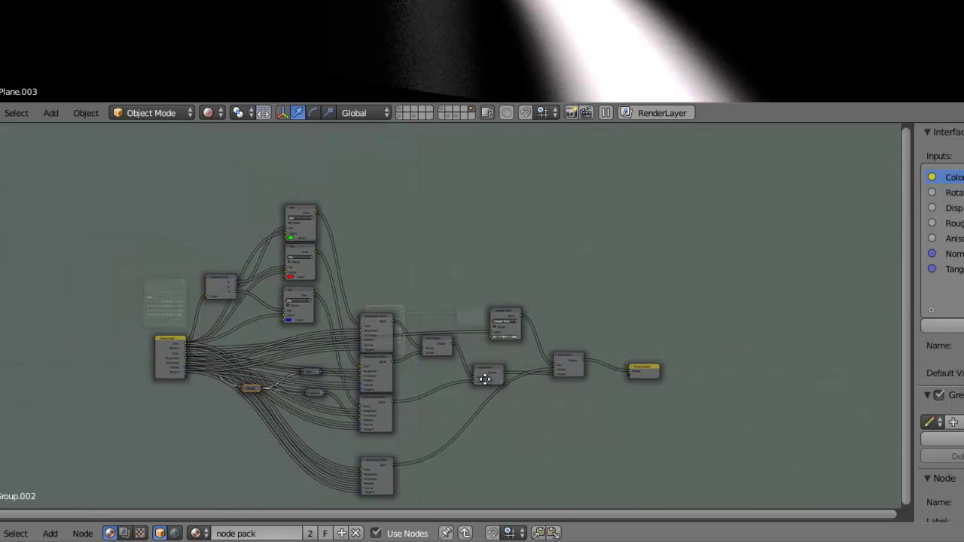
scroll(484, 379, up, 2)
scroll(504, 351, up, 1)
middle_drag(572, 402, 490, 444)
scroll(490, 444, down, 2)
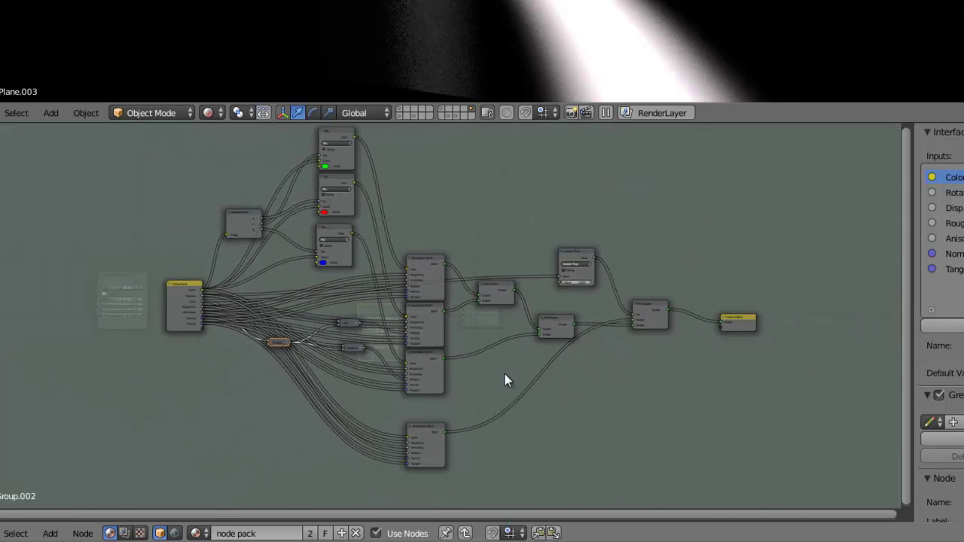
scroll(505, 380, down, 2)
drag(625, 261, 770, 265)
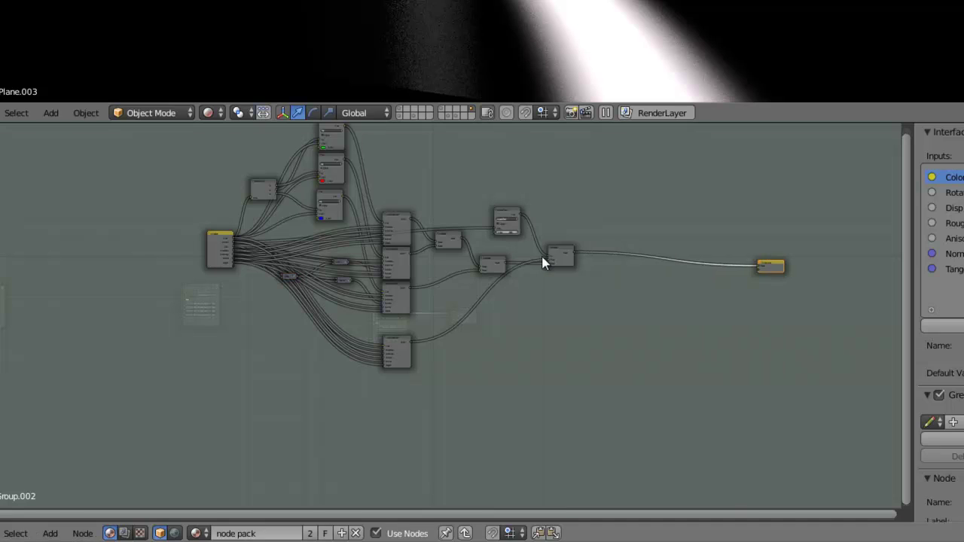
drag(561, 258, 652, 262)
drag(509, 214, 668, 209)
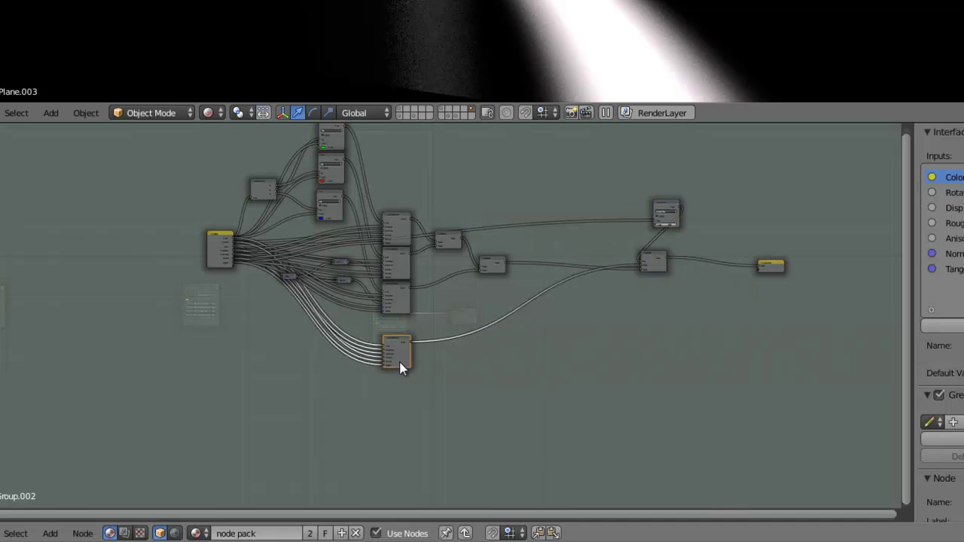
drag(400, 366, 417, 465)
- Pull the bottom Anisotropic BSDF closer to the others and place Greater Than near the Mix Shader
middle_drag(433, 293, 438, 391)
key(b)
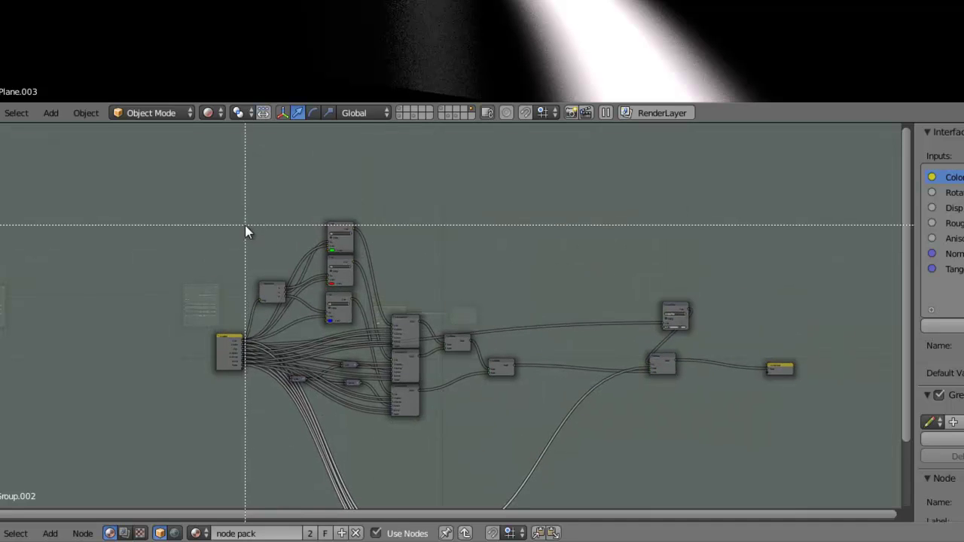
drag(245, 228, 534, 424)
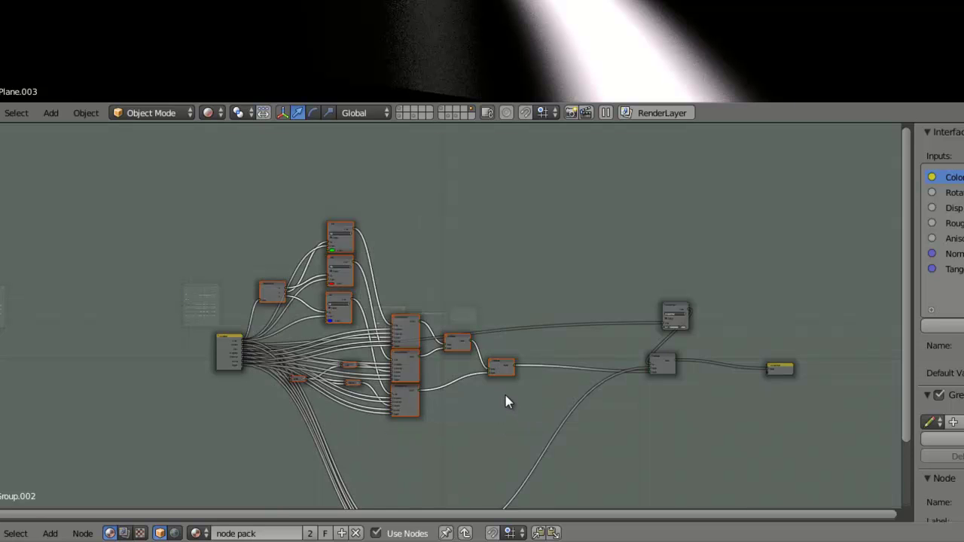
middle_drag(506, 397, 411, 353)
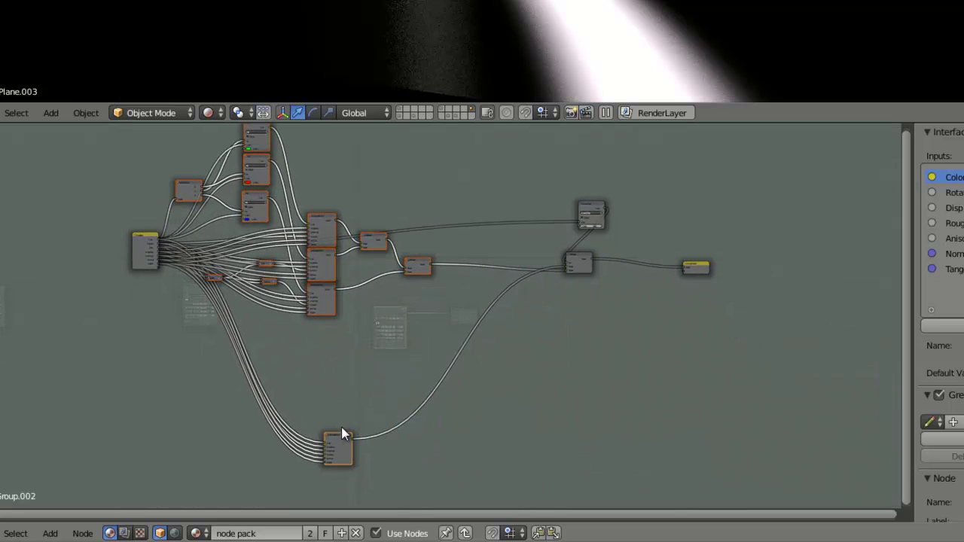
click(341, 445)
drag(333, 444, 317, 368)
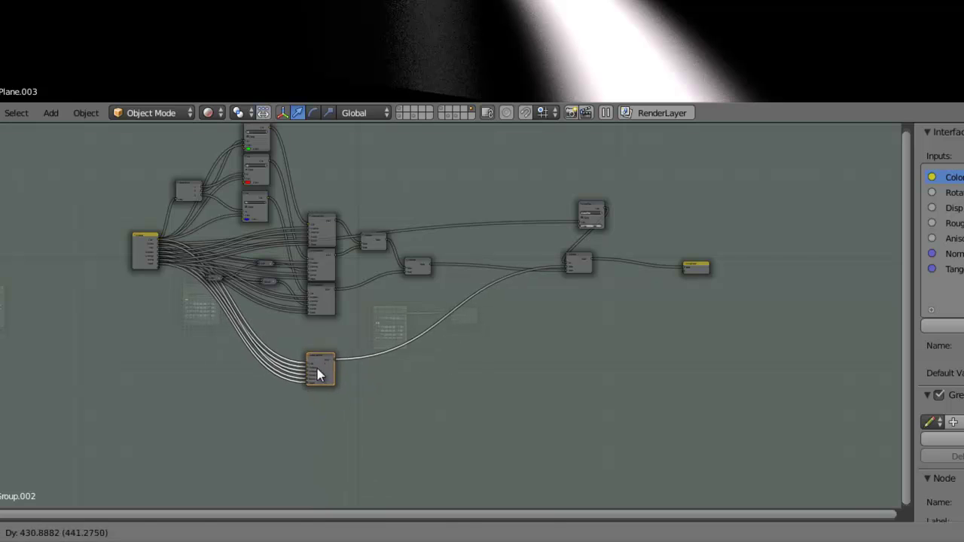
click(585, 256)
shift+click(591, 211)
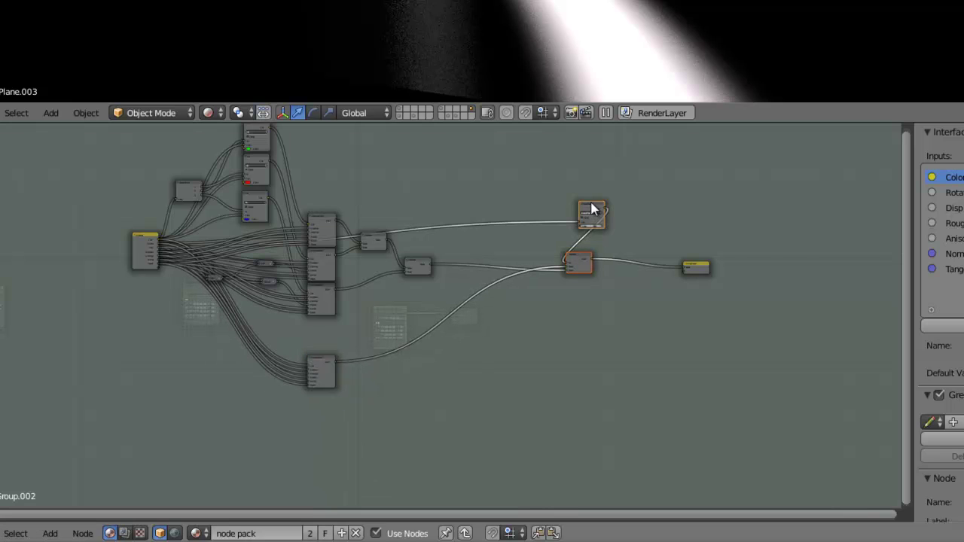
drag(591, 209, 578, 220)
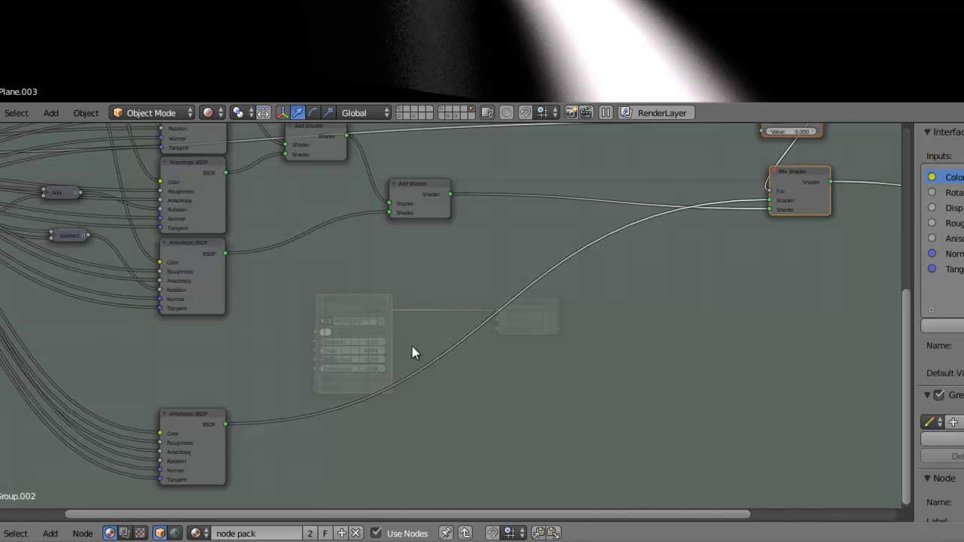
scroll(412, 351, down, 2)
scroll(604, 291, down, 3)
scroll(553, 273, down, 1)
scroll(495, 312, up, 2)
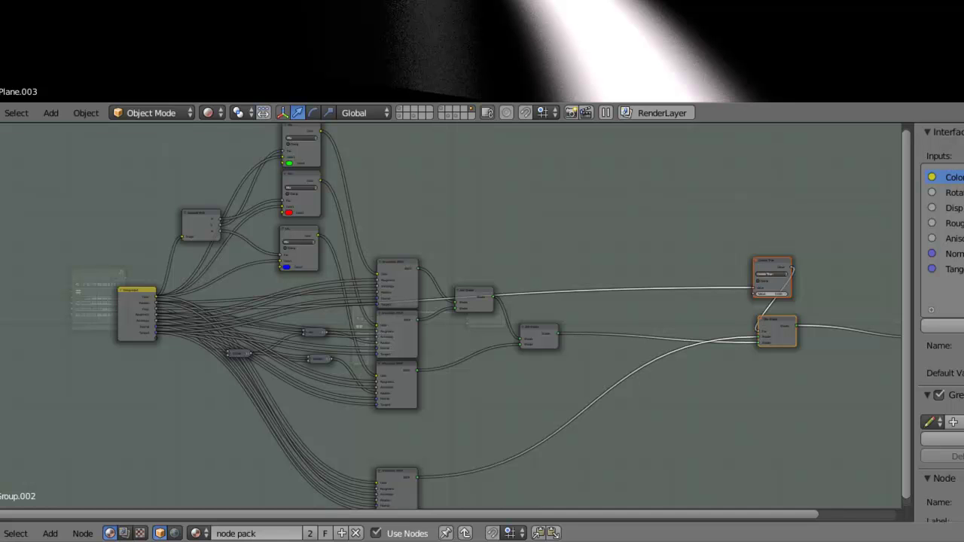
scroll(405, 268, up, 3)
scroll(271, 272, up, 1)
- Move Roughness and Anisotropy up after Color, and Normal below Tangent, in the group inputs list
scroll(152, 238, up, 2)
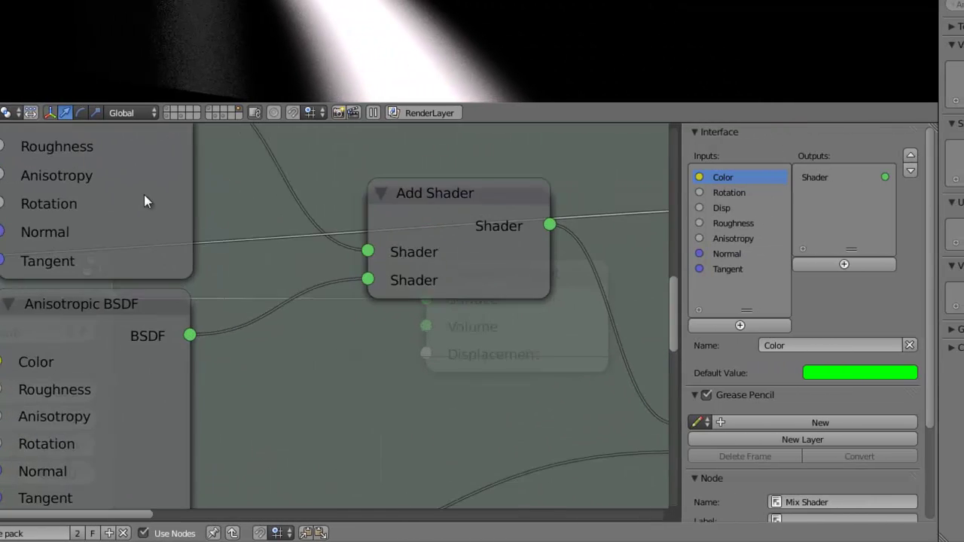
middle_drag(144, 195, 145, 331)
click(732, 222)
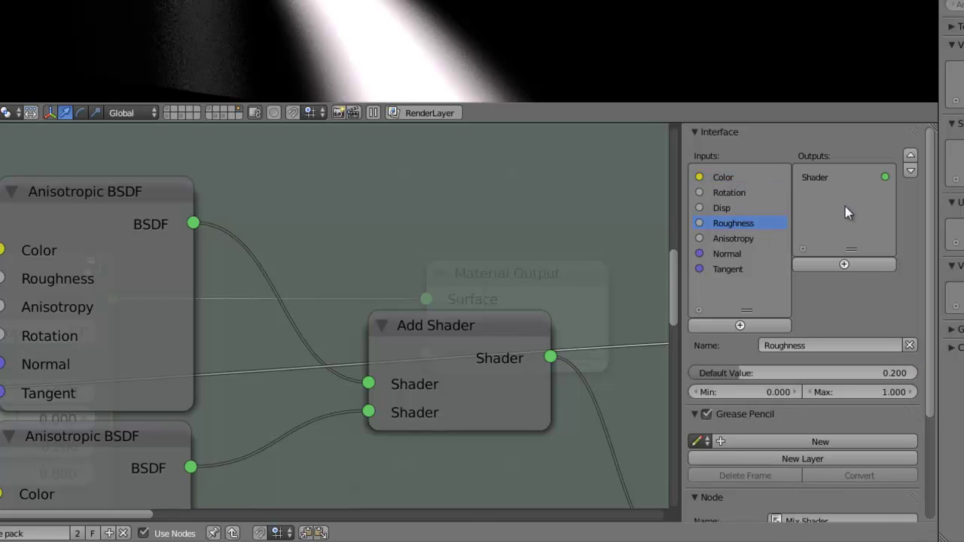
click(908, 158)
click(907, 158)
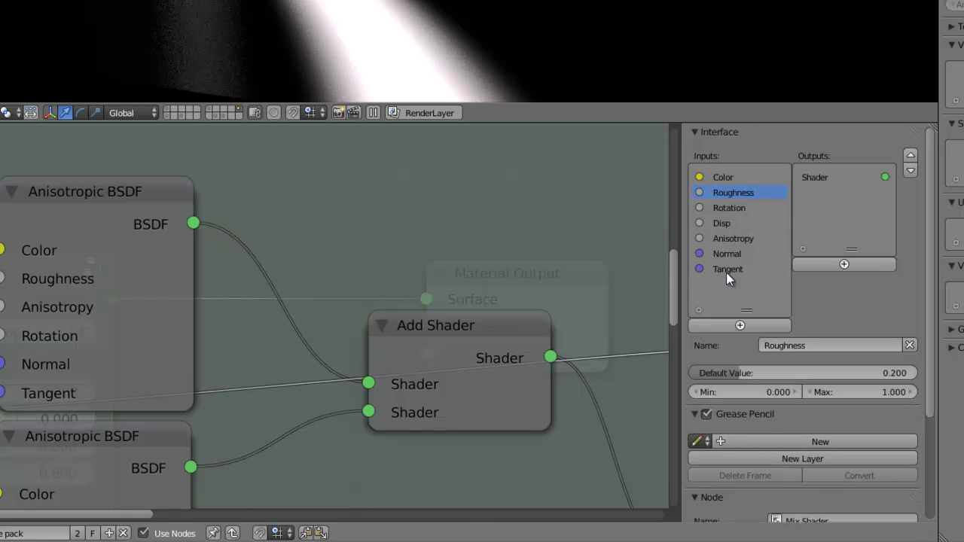
click(734, 238)
click(911, 156)
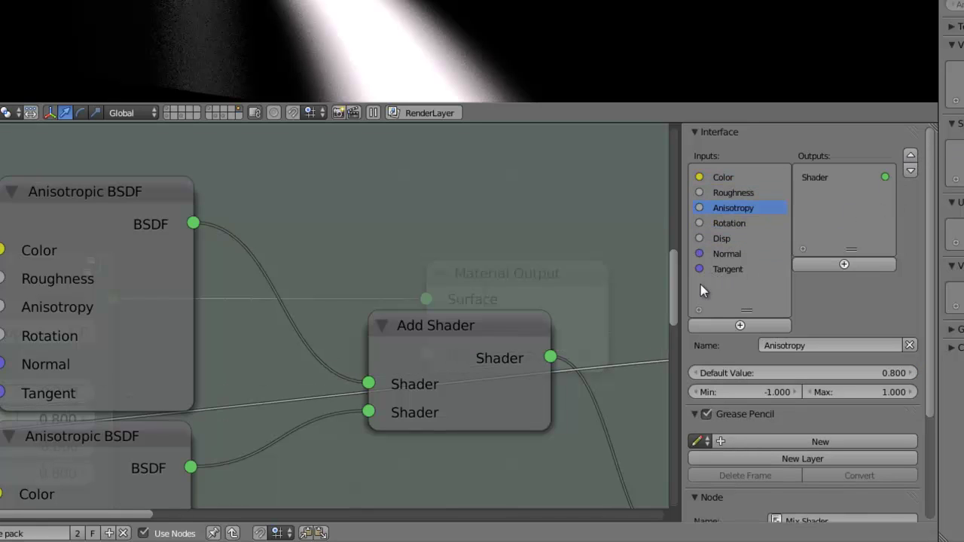
click(728, 239)
click(728, 254)
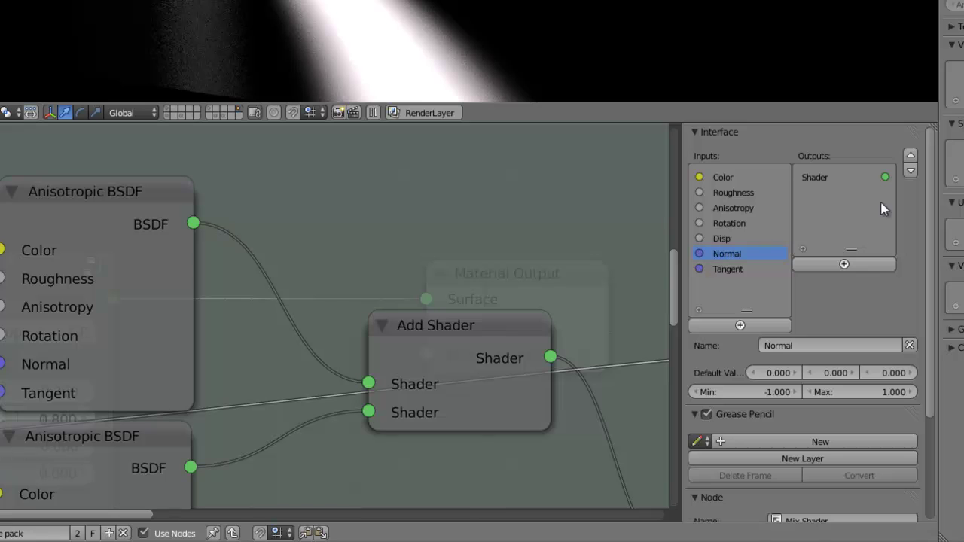
click(911, 172)
scroll(207, 409, down, 2)
scroll(211, 334, down, 2)
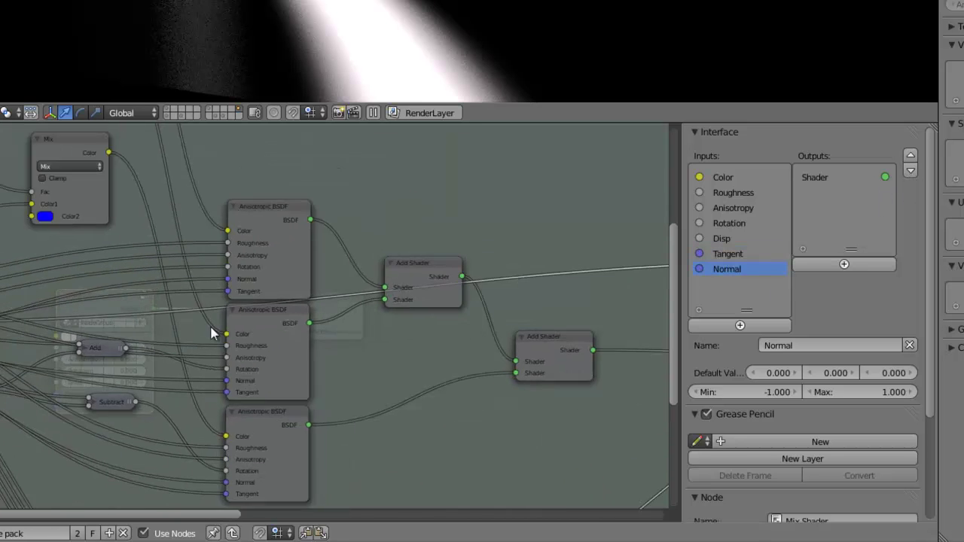
scroll(212, 333, down, 2)
- Return to the material nodes and frame the NodeGroup node
key(Tab)
scroll(211, 329, up, 3)
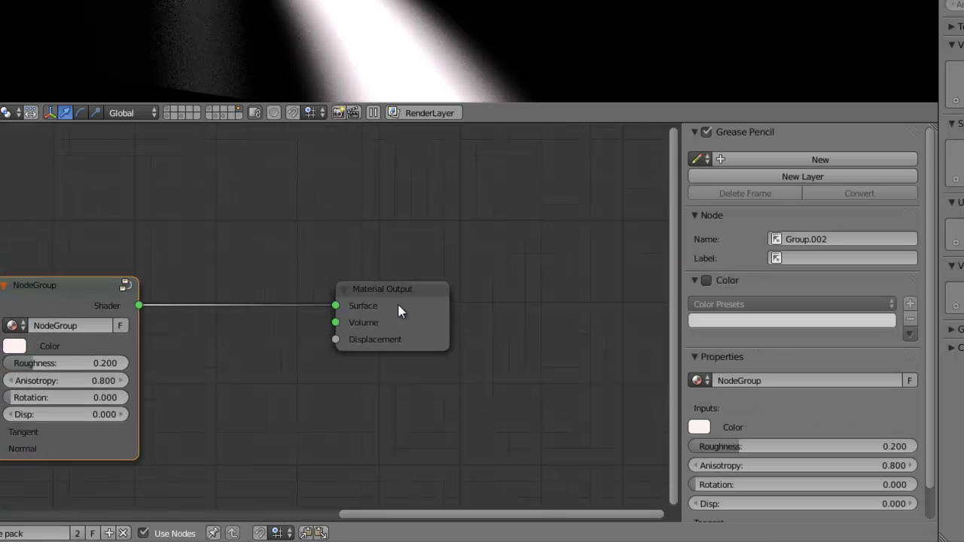
drag(258, 292, 302, 292)
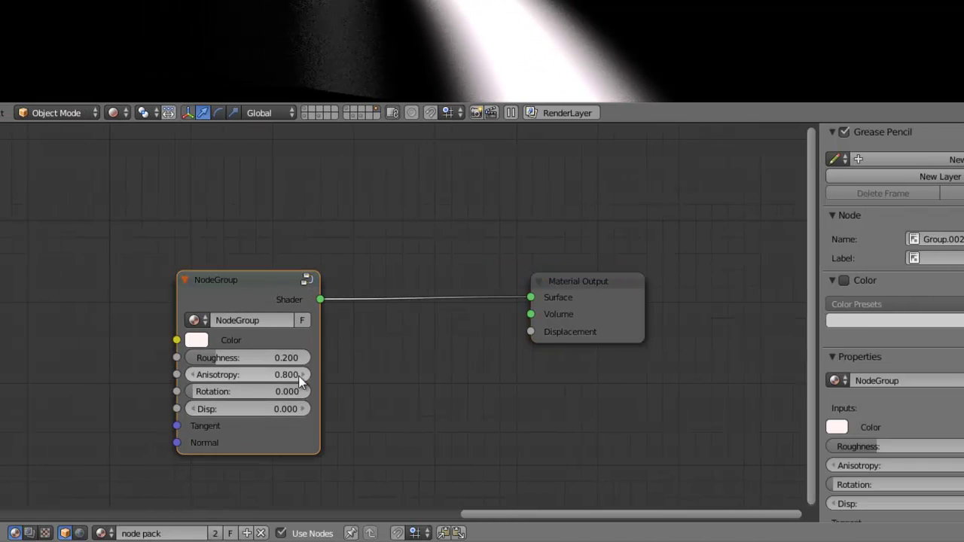
scroll(299, 382, down, 2)
middle_drag(300, 382, 387, 354)
scroll(387, 355, up, 4)
middle_drag(536, 370, 315, 372)
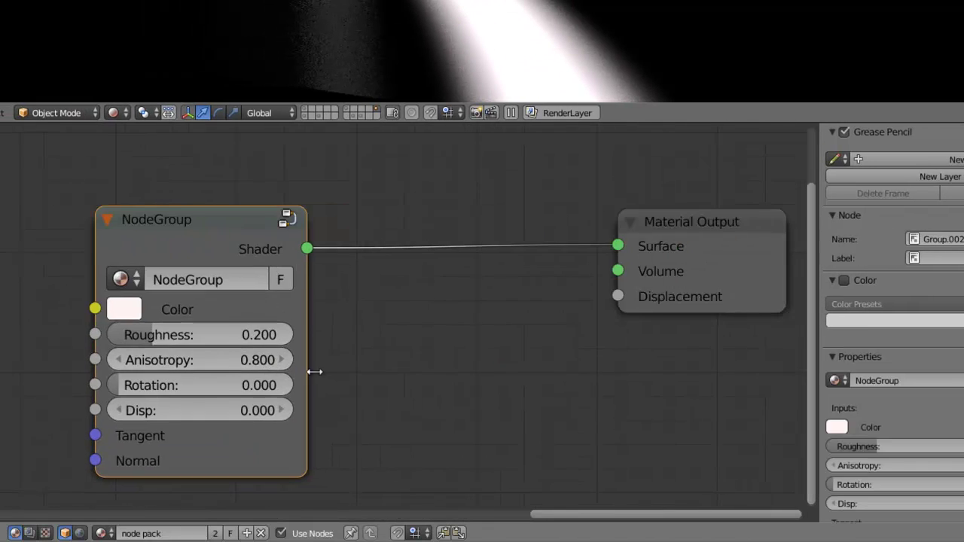
scroll(315, 372, up, 2)
scroll(278, 366, down, 1)
scroll(238, 385, up, 1)
middle_drag(125, 380, 157, 380)
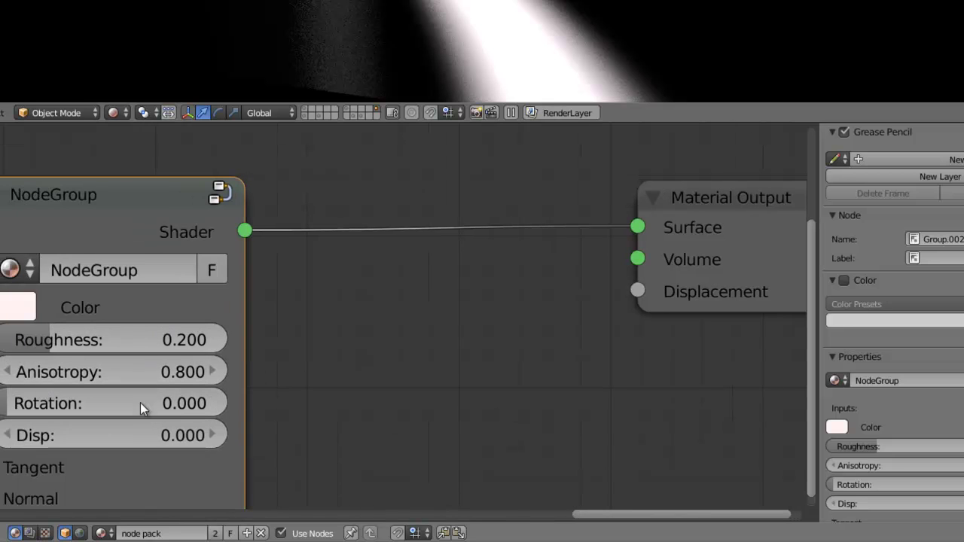
- Try several Disp values on the NodeGroup node, settling on 0.000
drag(52, 439, 79, 439)
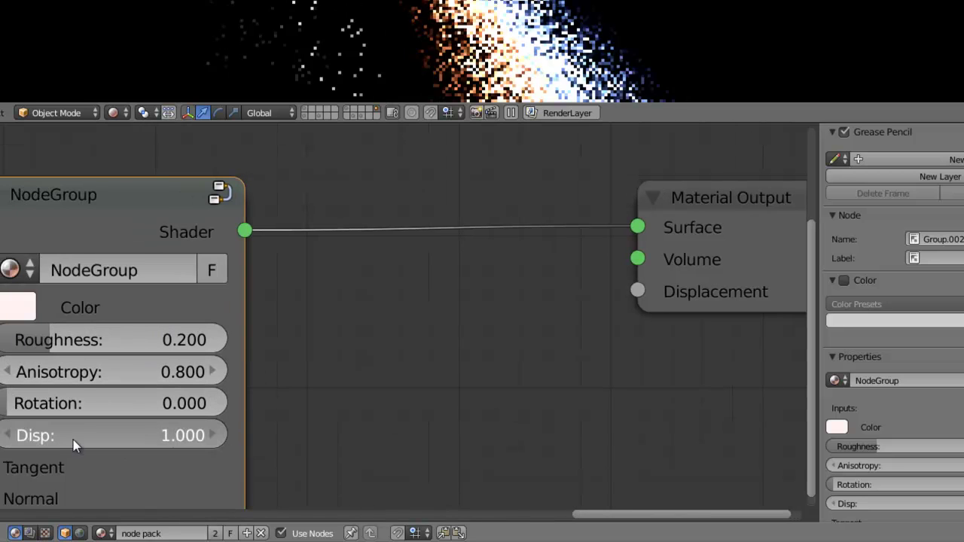
key(BackSpace)
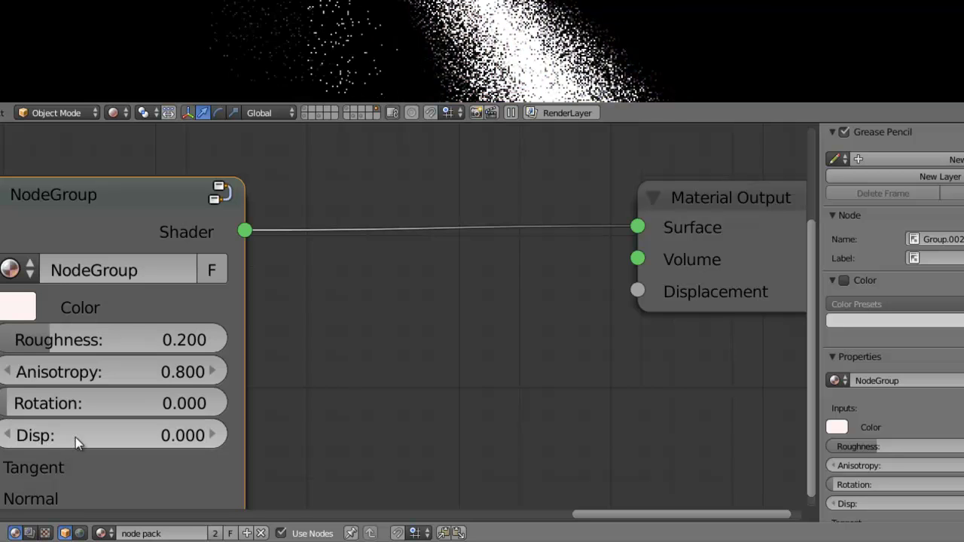
mouse_move(93, 436)
mouse_down()
mouse_move(107, 442)
mouse_move(101, 435)
mouse_up()
key(BackSpace)
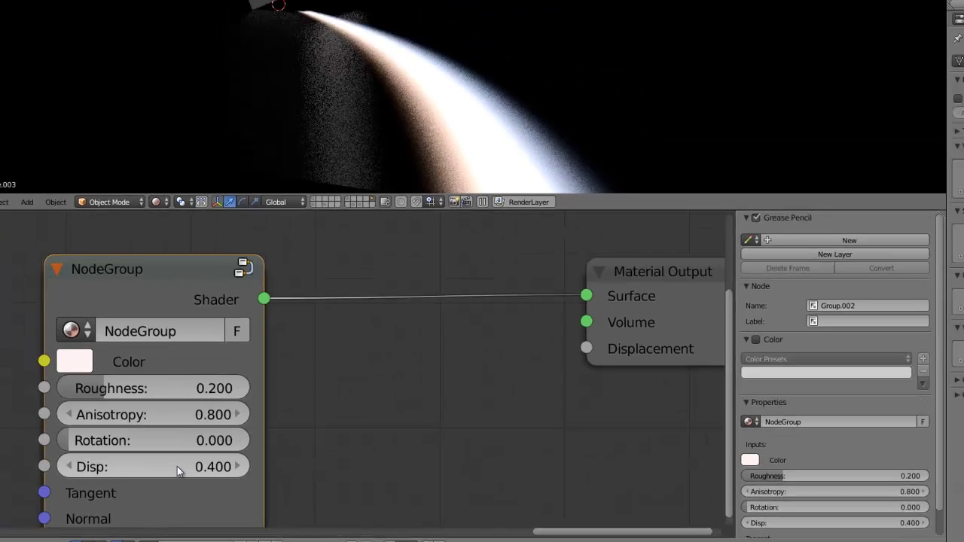
key(BackSpace)
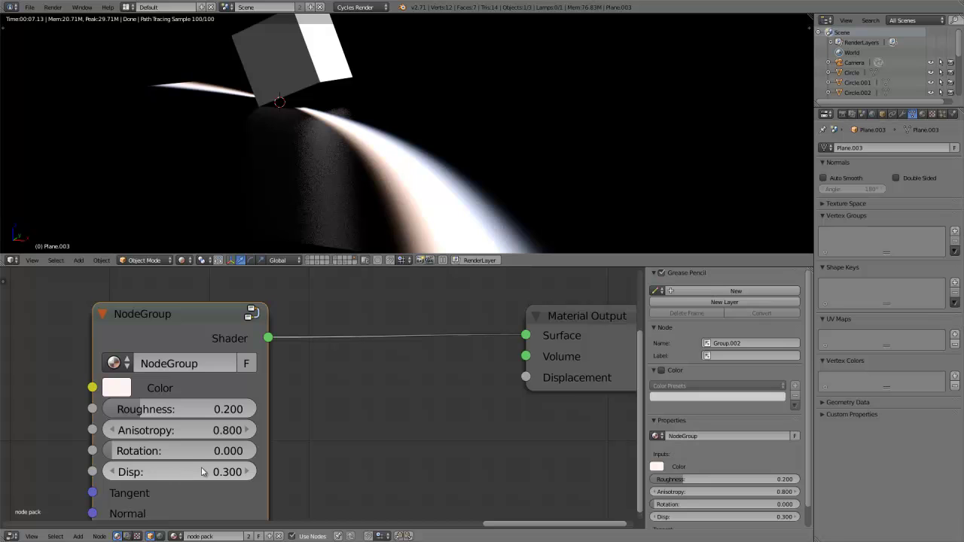
drag(205, 475, 131, 479)
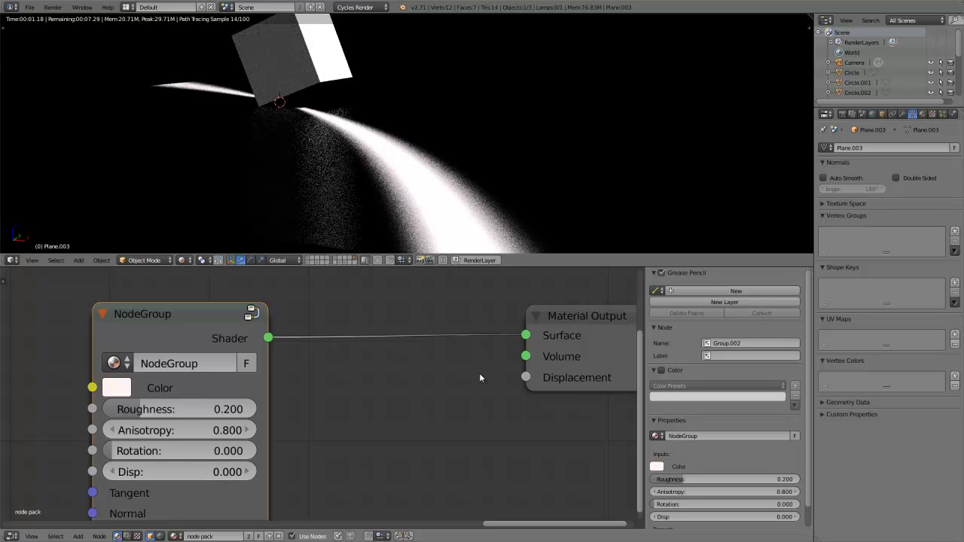
- Inspect the group's inner nodes, then return to the material level
click(252, 311)
scroll(352, 424, down, 3)
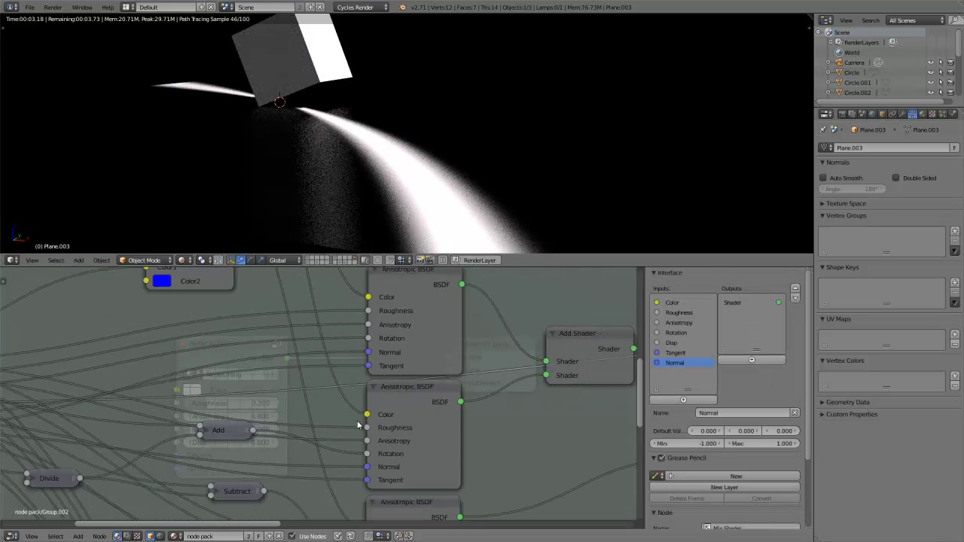
ctrl+scroll(375, 348, down, 3)
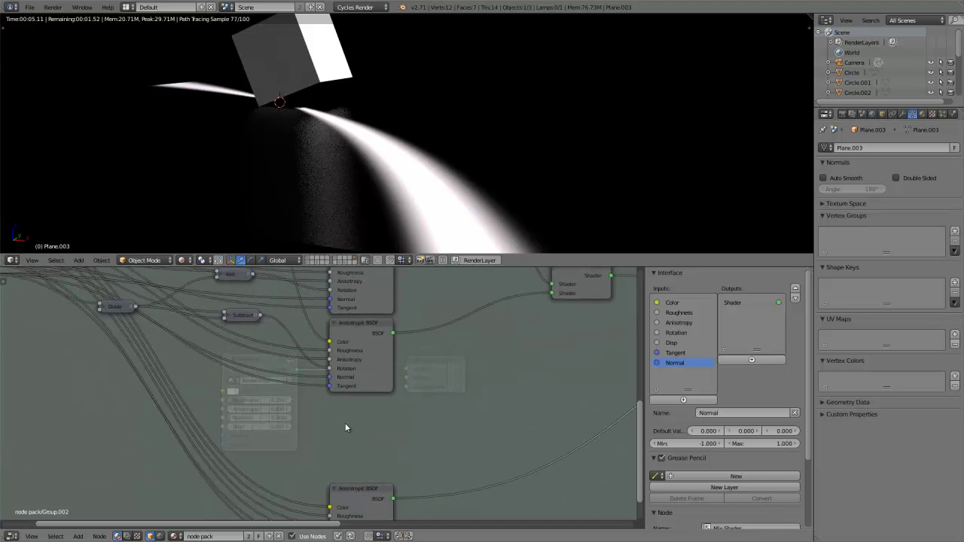
key(Tab)
scroll(347, 417, up, 1)
scroll(343, 418, up, 2)
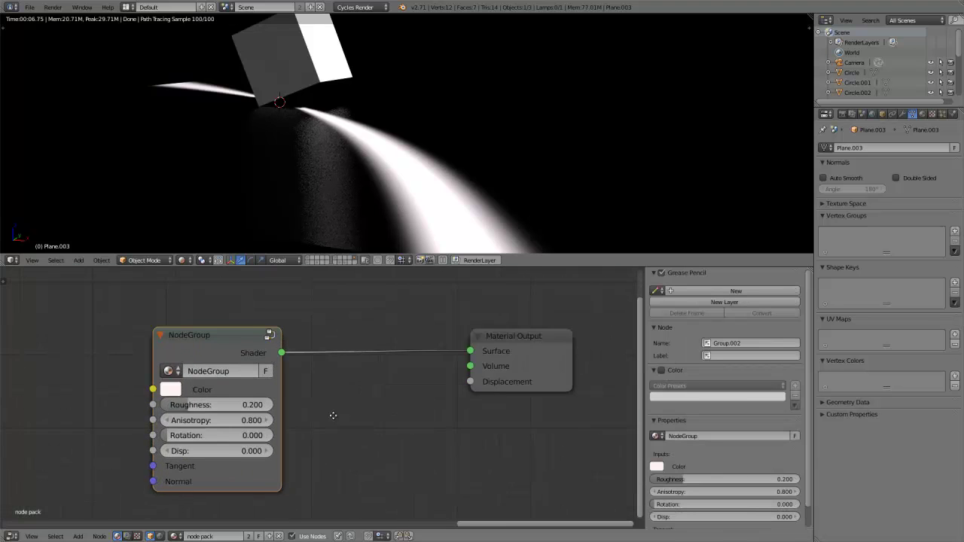
scroll(376, 414, up, 2)
- Rename the node group to Disp
double_click(301, 368)
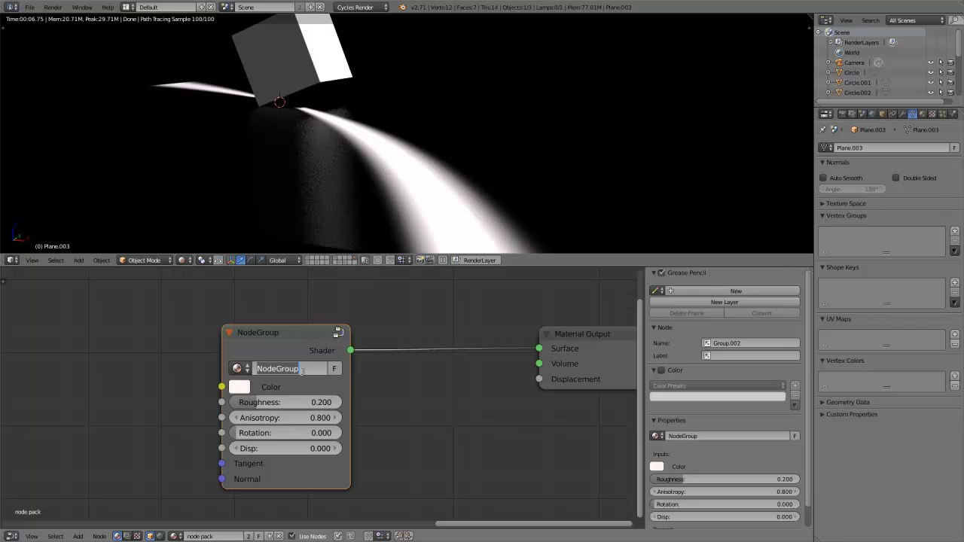
text(Disp)
key(Return)
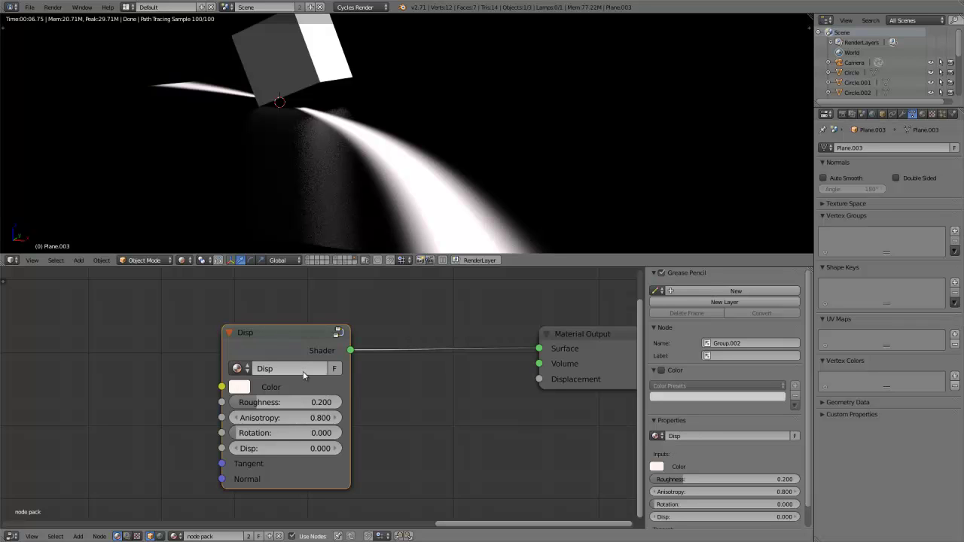
- Move the Disp node aside and place SH_Glossy in front of the Material Output
scroll(292, 385, down, 2)
scroll(226, 384, down, 1)
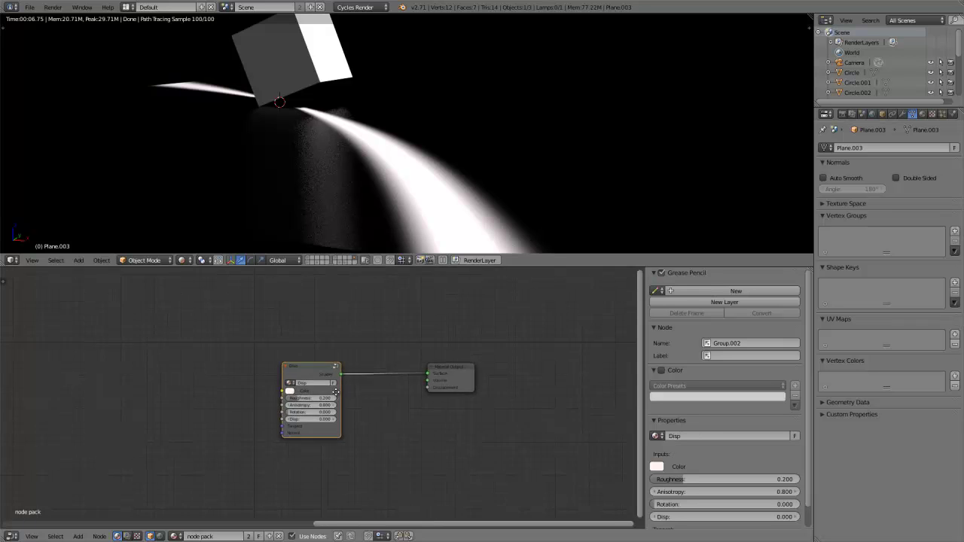
scroll(144, 381, down, 1)
middle_drag(146, 386, 193, 377)
drag(98, 369, 201, 370)
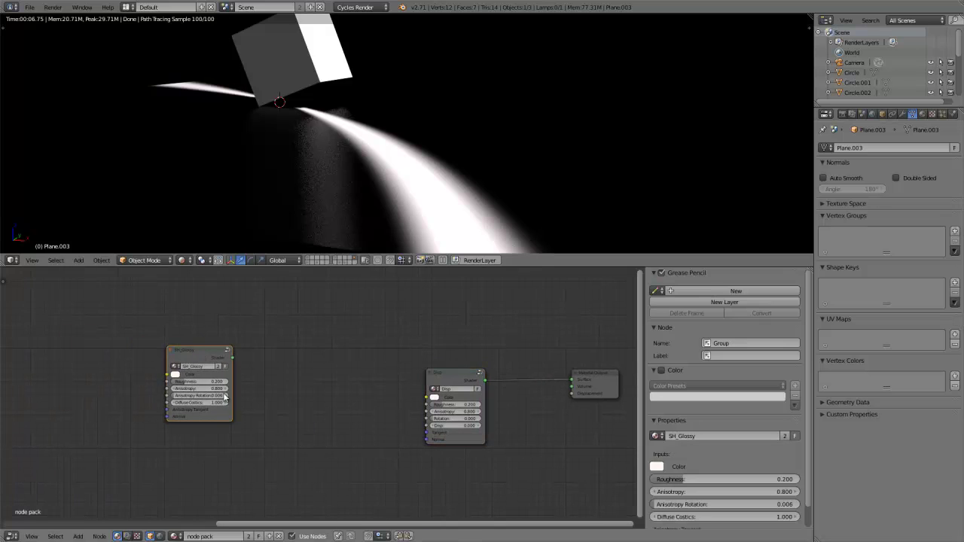
scroll(387, 372, up, 2)
middle_drag(350, 380, 200, 385)
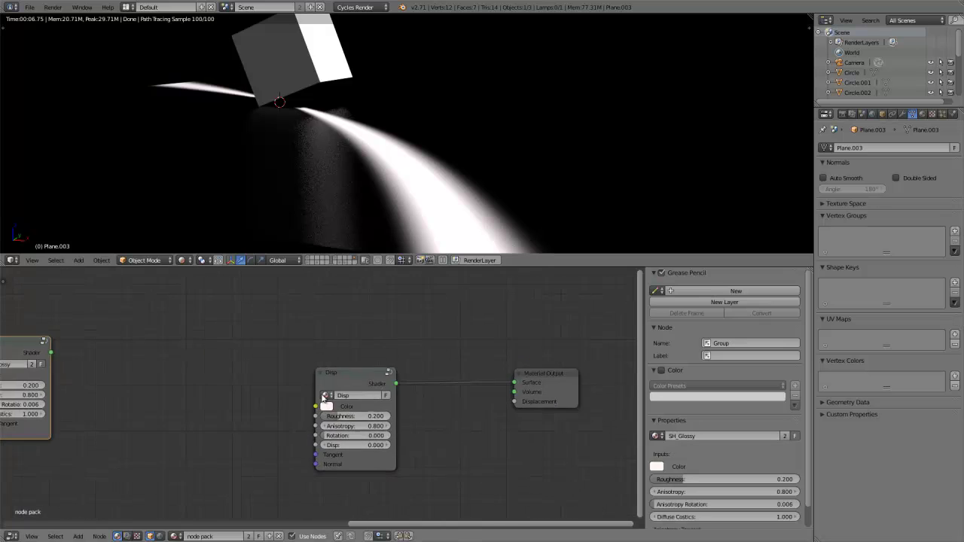
scroll(347, 386, down, 2)
mouse_move(348, 386)
mouse_down()
mouse_move(222, 414)
mouse_move(620, 338)
mouse_up()
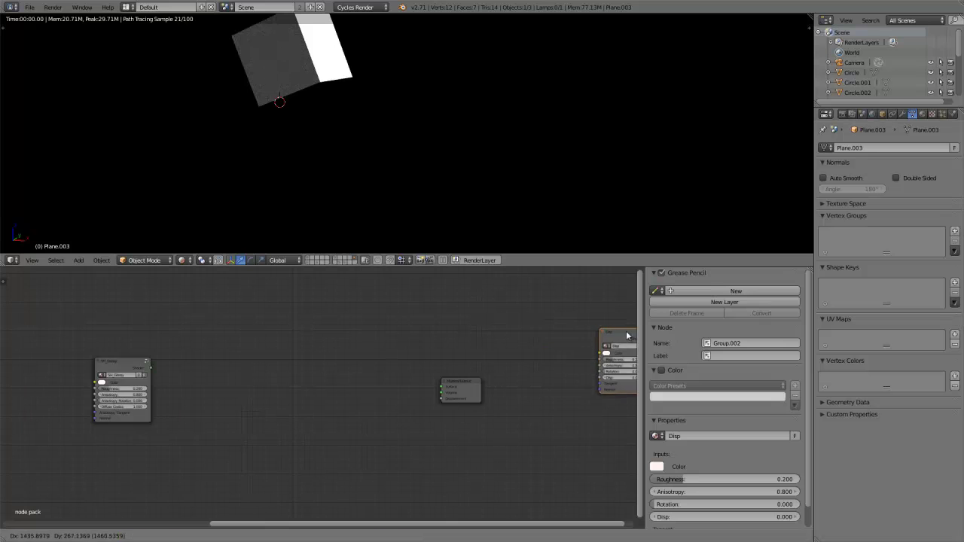
drag(452, 391, 362, 386)
mouse_move(134, 367)
mouse_down()
mouse_move(202, 377)
mouse_move(370, 372)
mouse_up()
scroll(227, 384, up, 2)
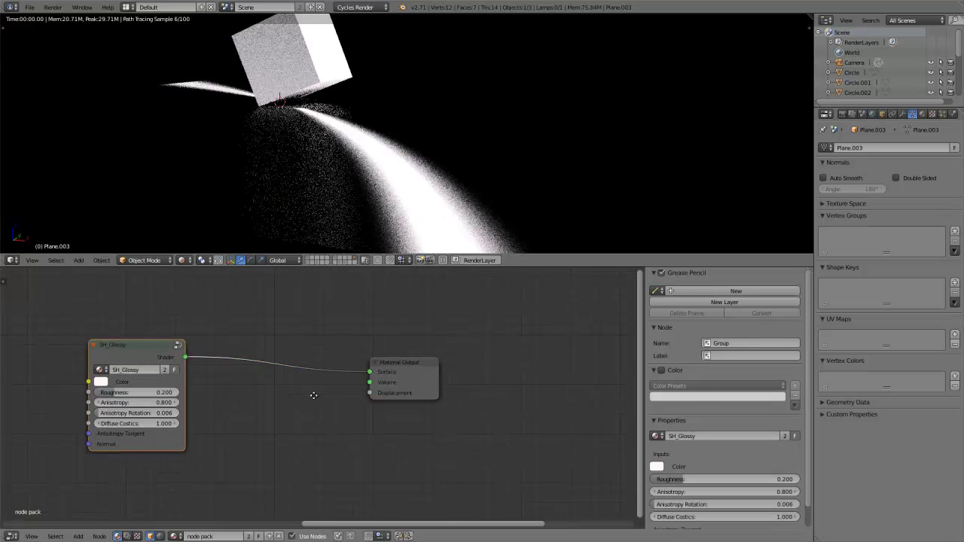
drag(181, 392, 348, 396)
- Inside SH_Glossy, move the Diffuse caustics frame up-left and raise the Group Output
key(Tab)
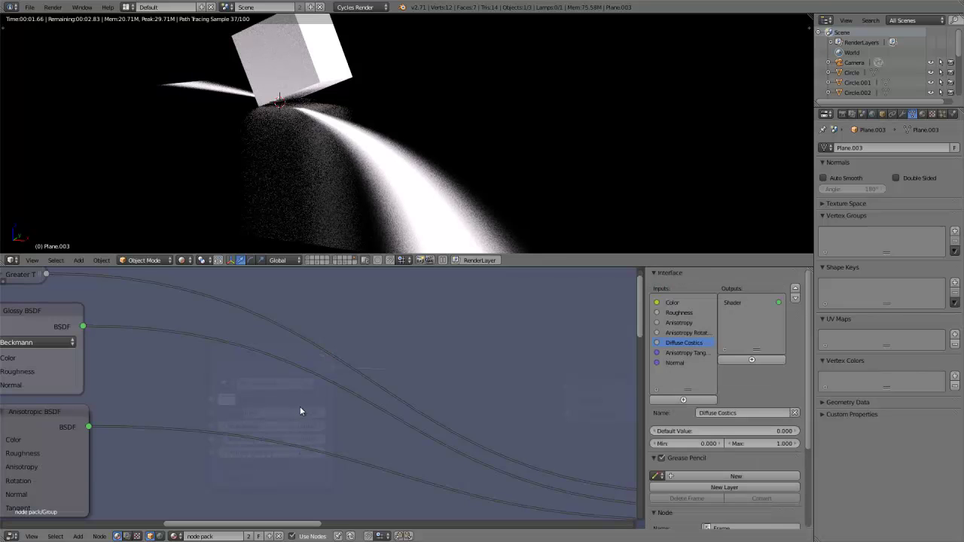
scroll(275, 405, down, 3)
scroll(274, 409, down, 1)
scroll(286, 422, down, 2)
scroll(286, 420, down, 2)
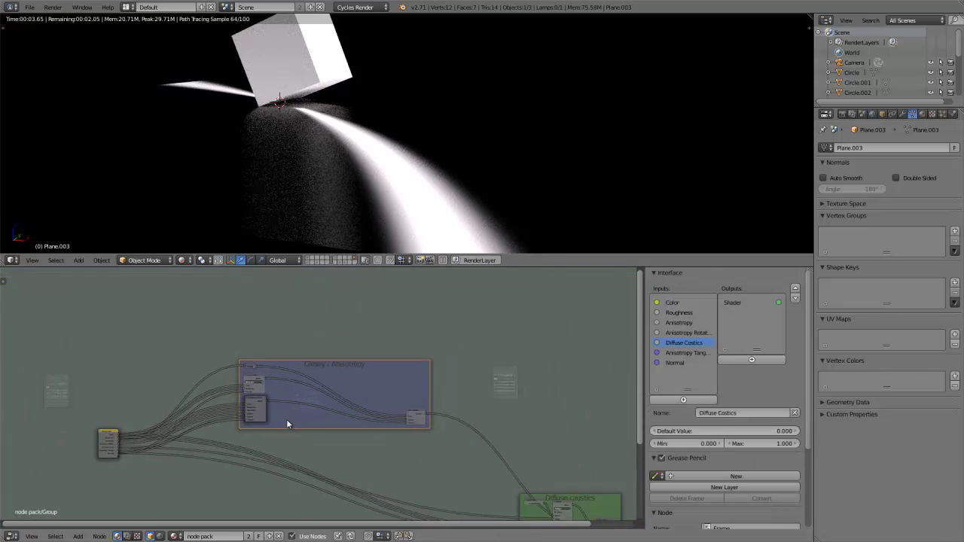
scroll(286, 424, down, 2)
middle_drag(387, 409, 349, 361)
mouse_move(349, 360)
mouse_down()
mouse_move(275, 352)
mouse_move(463, 403)
mouse_up()
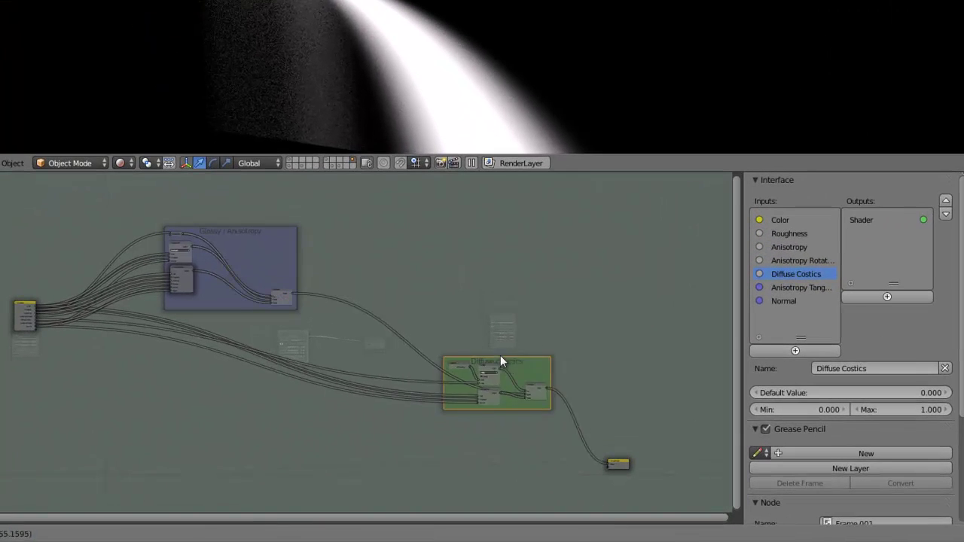
drag(500, 361, 458, 337)
drag(613, 463, 616, 392)
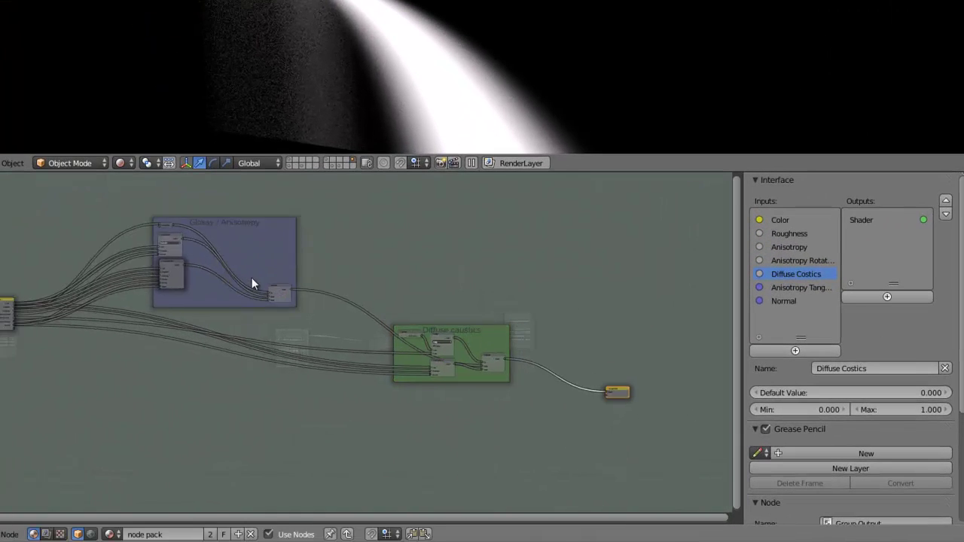
- Center the view on the Glossy / Anisotropy frame and bring up the Add menu
scroll(251, 283, up, 2)
middle_drag(198, 232, 306, 297)
mouse_move(419, 394)
middle_down()
mouse_move(269, 315)
mouse_move(285, 360)
middle_up()
scroll(248, 336, down, 1)
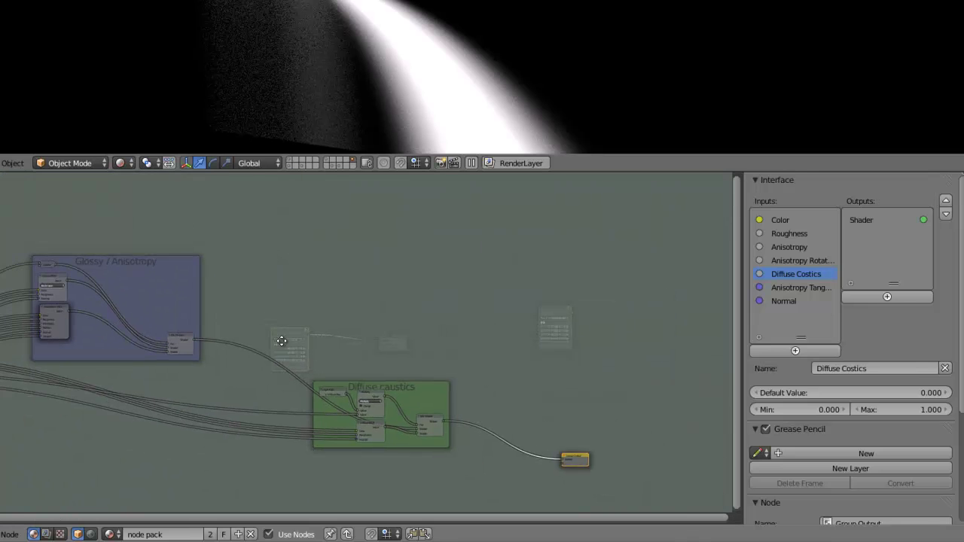
middle_drag(167, 310, 263, 316)
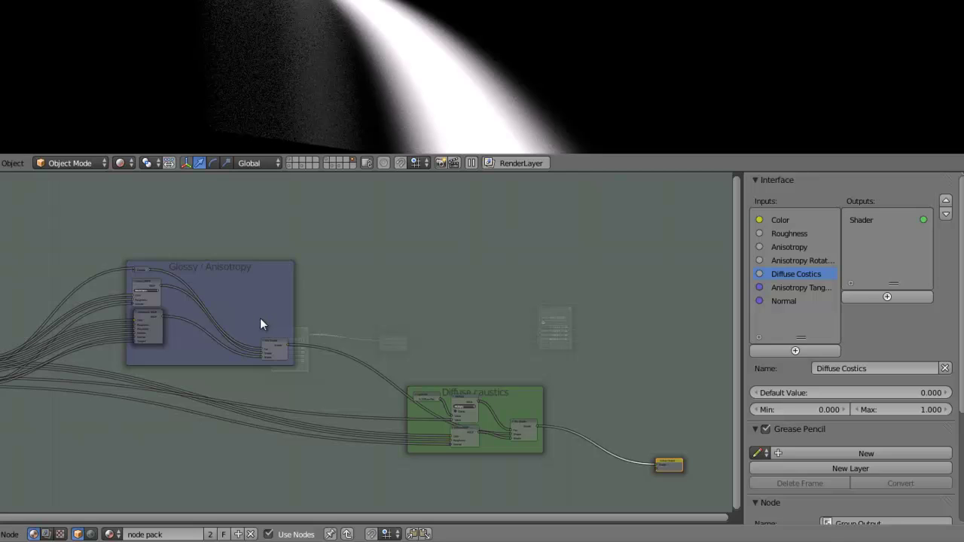
scroll(226, 339, up, 2)
scroll(345, 334, up, 1)
mouse_move(196, 354)
middle_down()
mouse_move(344, 333)
mouse_move(280, 344)
mouse_move(325, 333)
mouse_move(266, 358)
middle_up()
scroll(267, 335, down, 2)
scroll(263, 325, up, 1)
scroll(324, 333, down, 1)
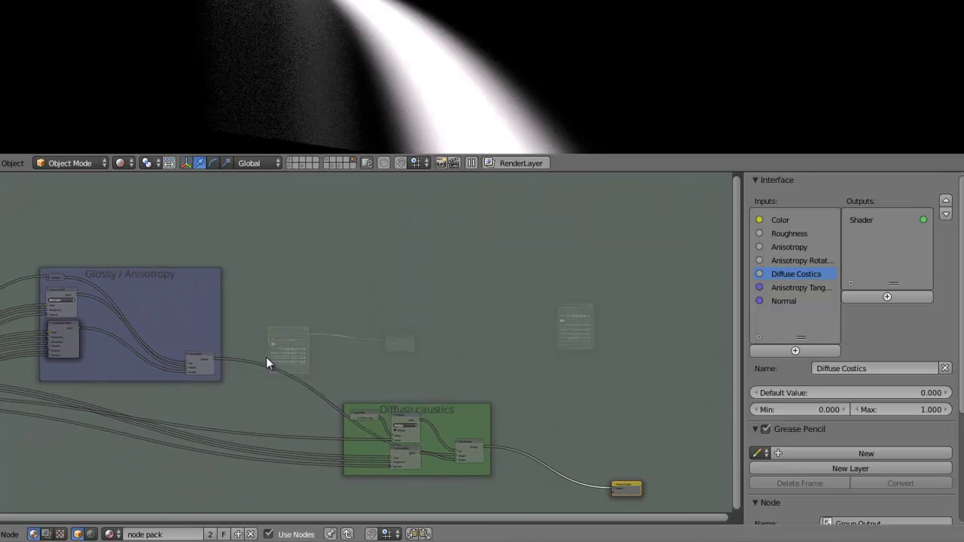
key(shift+a)
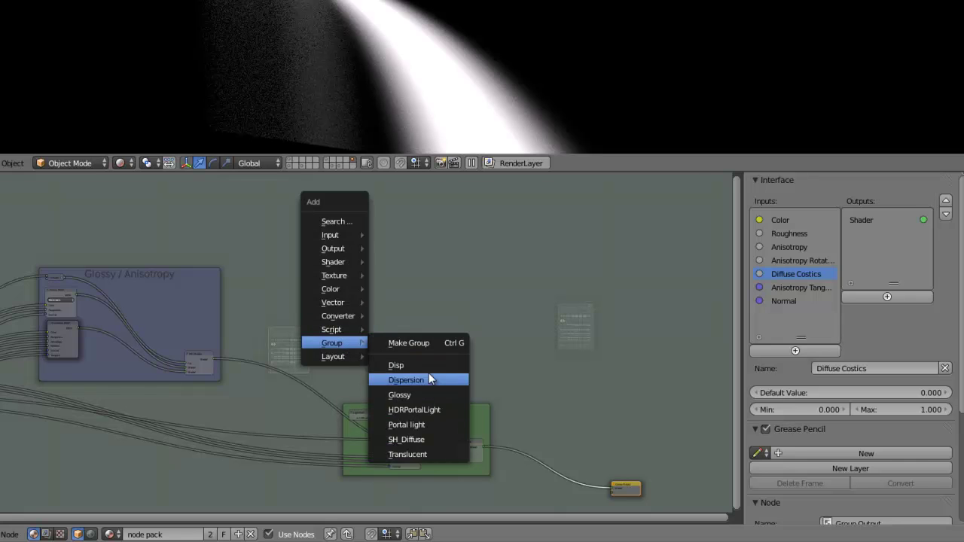
- Add a Dispersion group node above the frames and widen it
click(421, 380)
click(399, 268)
scroll(431, 307, up, 2)
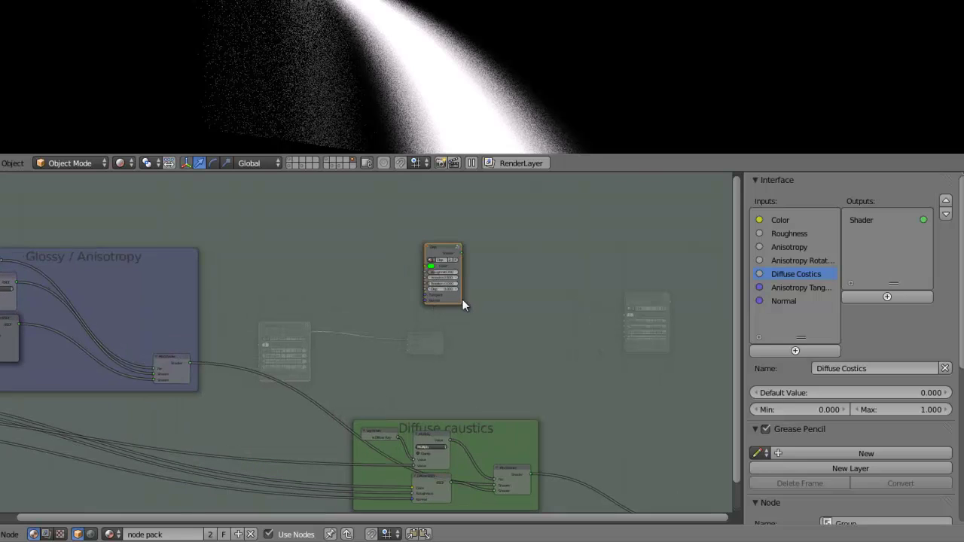
drag(459, 298, 490, 298)
- Shift the Glossy / Anisotropy and Diffuse caustics frames to make room
middle_drag(482, 299, 445, 310)
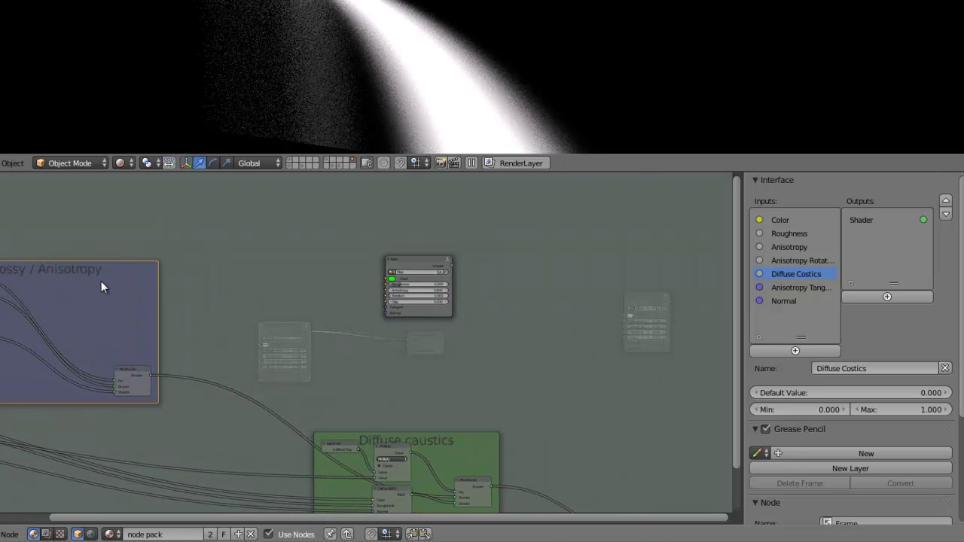
mouse_move(101, 286)
mouse_down()
mouse_move(121, 288)
mouse_move(95, 280)
mouse_up()
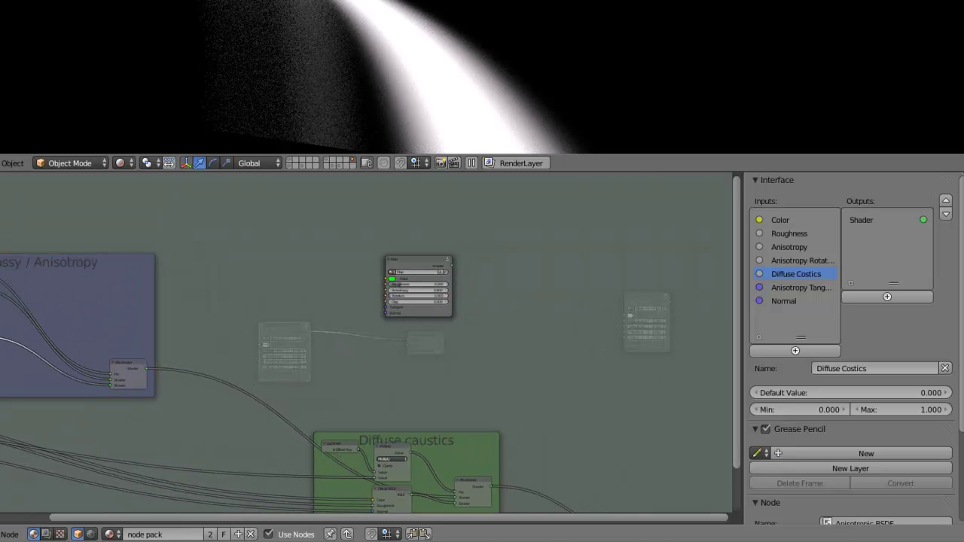
drag(85, 267, 114, 261)
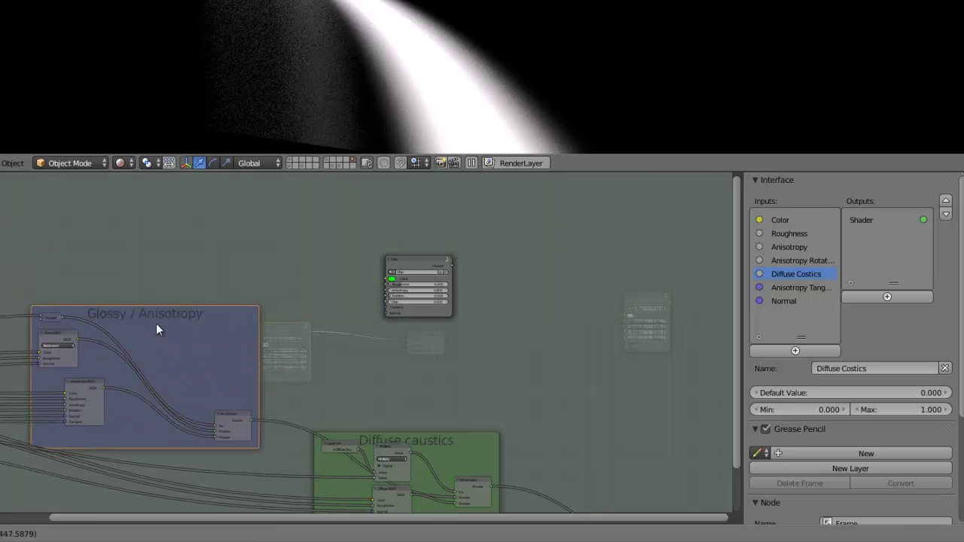
scroll(114, 261, down, 2)
middle_drag(397, 416, 414, 329)
mouse_move(415, 329)
mouse_down()
mouse_move(419, 339)
mouse_move(493, 359)
mouse_up()
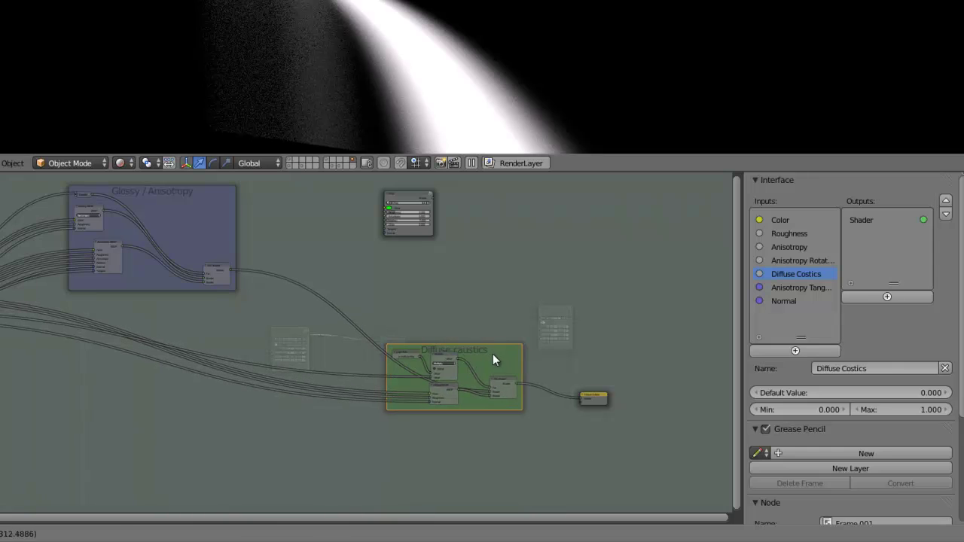
click(210, 226)
drag(210, 226, 239, 219)
middle_drag(130, 246, 231, 323)
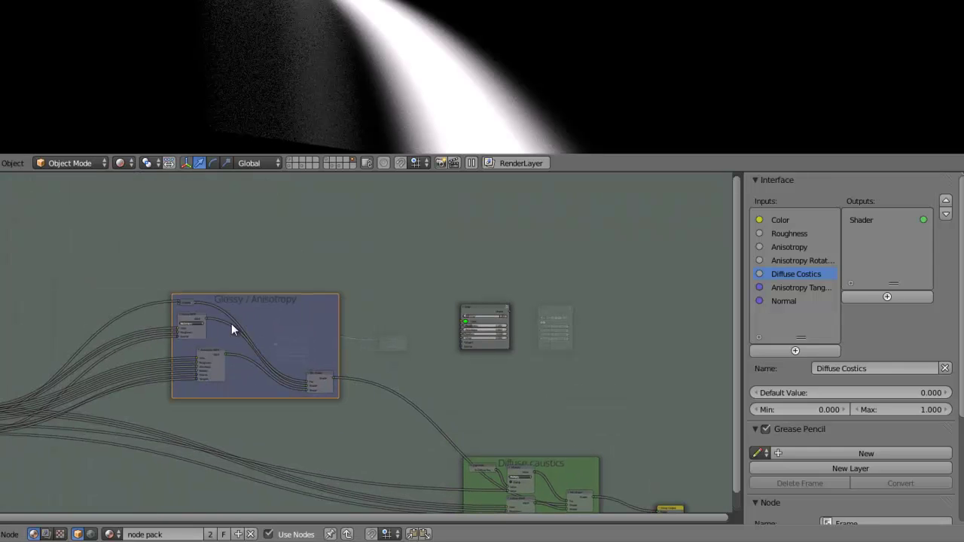
drag(232, 323, 264, 268)
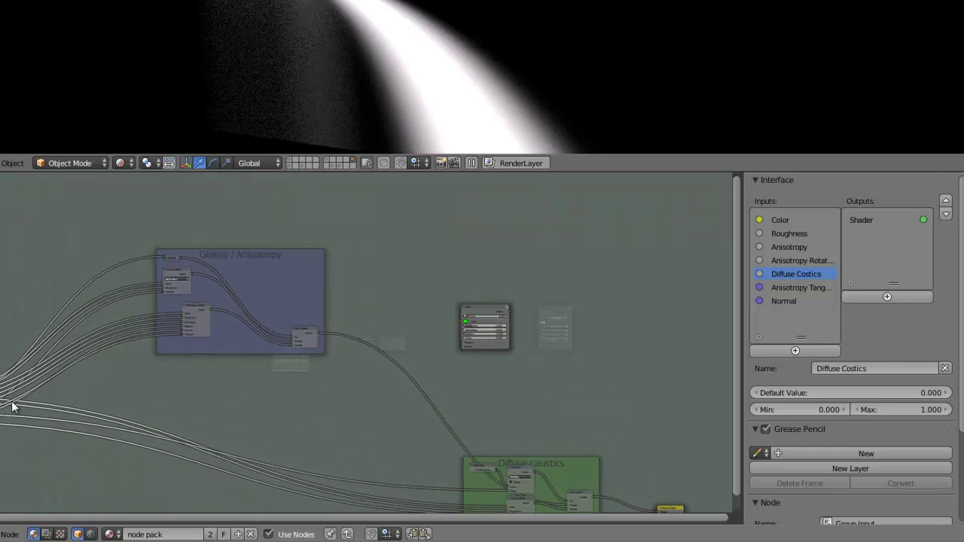
scroll(527, 320, up, 2)
scroll(528, 320, up, 1)
middle_drag(527, 320, 209, 344)
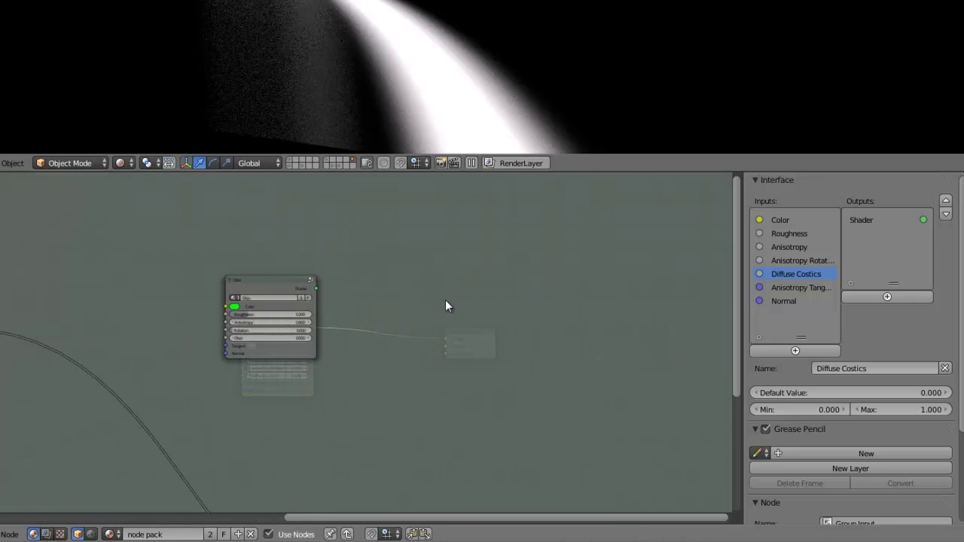
- Add a new frame and move the Dispersion node into it
key(shift+a)
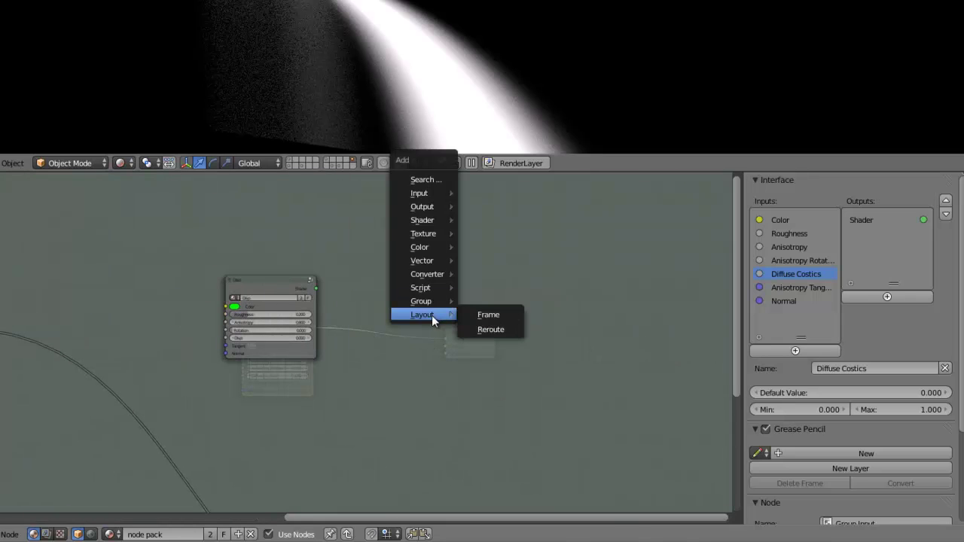
click(488, 314)
click(404, 263)
click(247, 279)
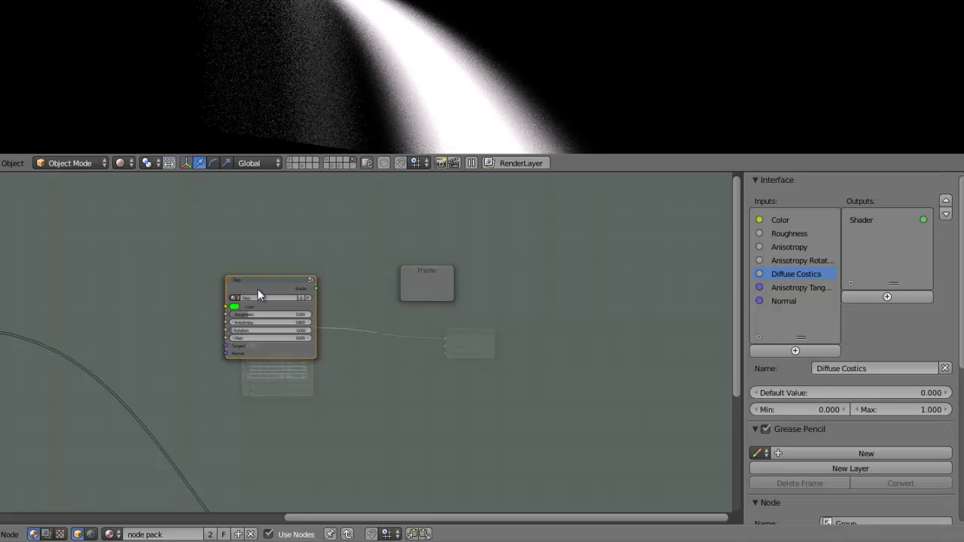
mouse_move(257, 289)
mouse_down()
mouse_move(422, 284)
mouse_move(346, 257)
mouse_up()
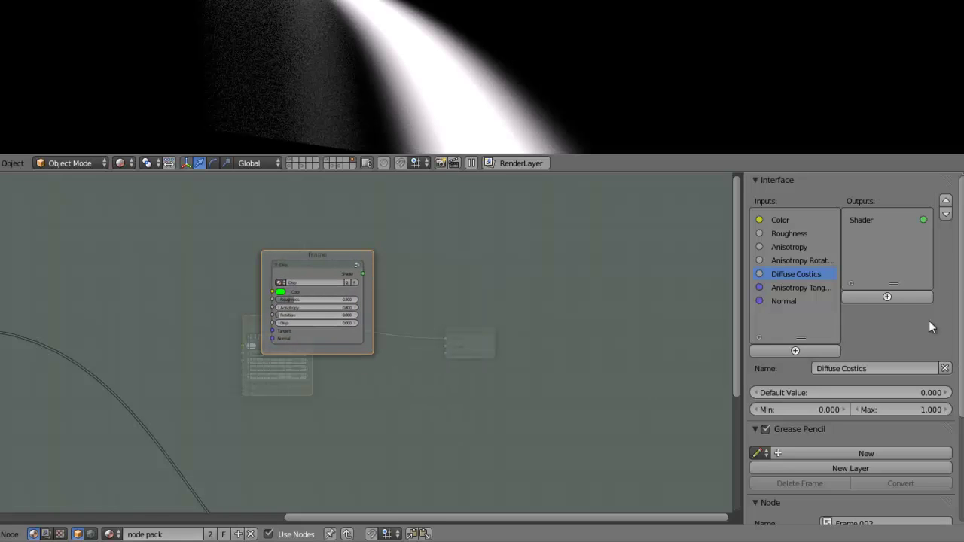
- Label the frame 'test' with a label size of 50
scroll(889, 294, down, 5)
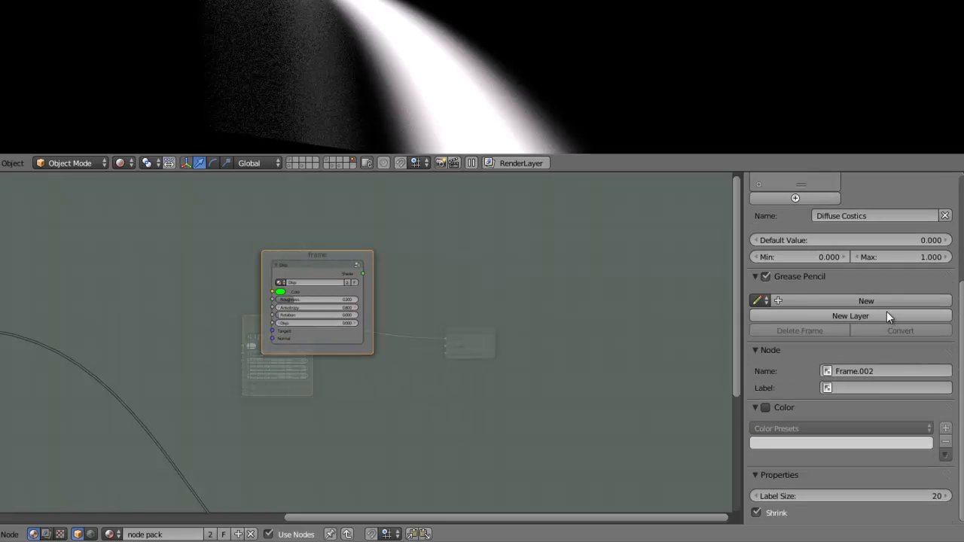
click(858, 388)
text(test)
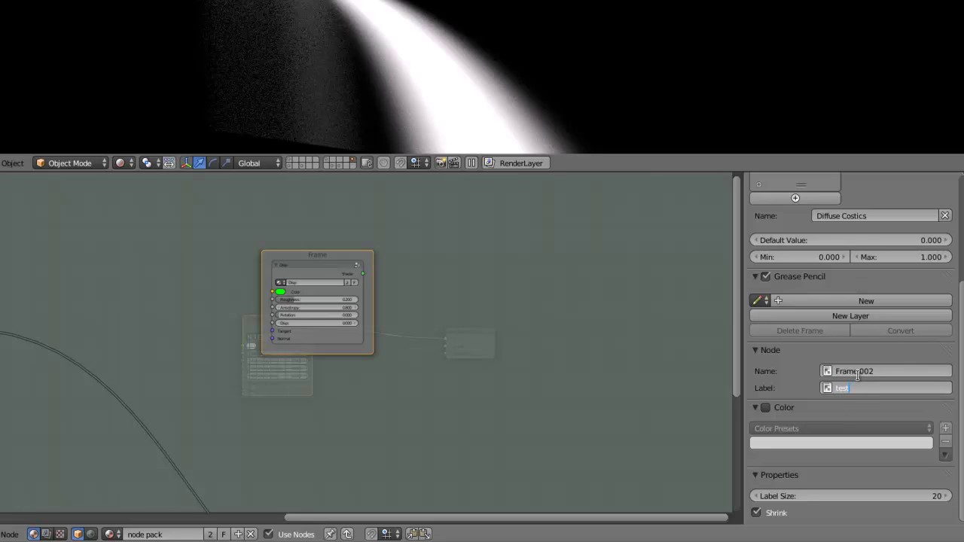
key(Return)
click(844, 496)
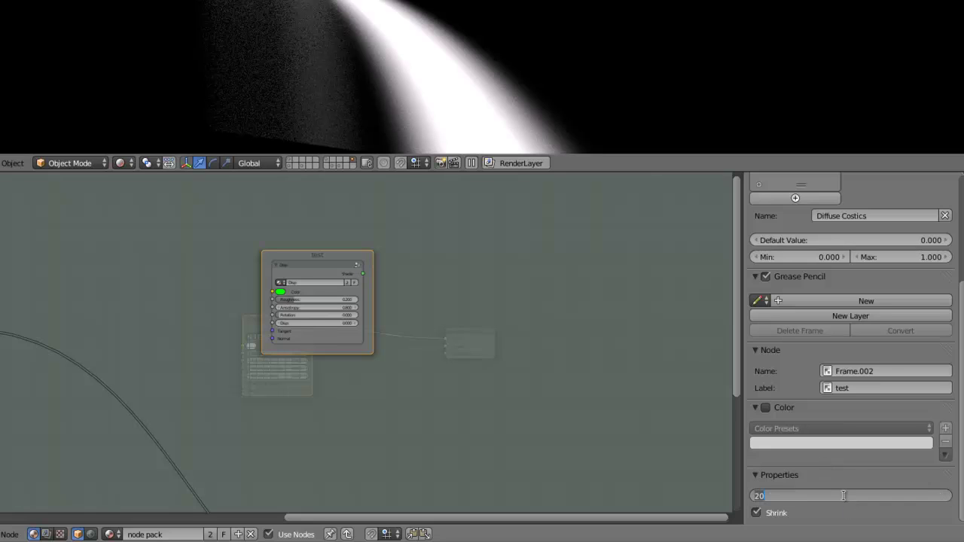
text(50)
key(Return)
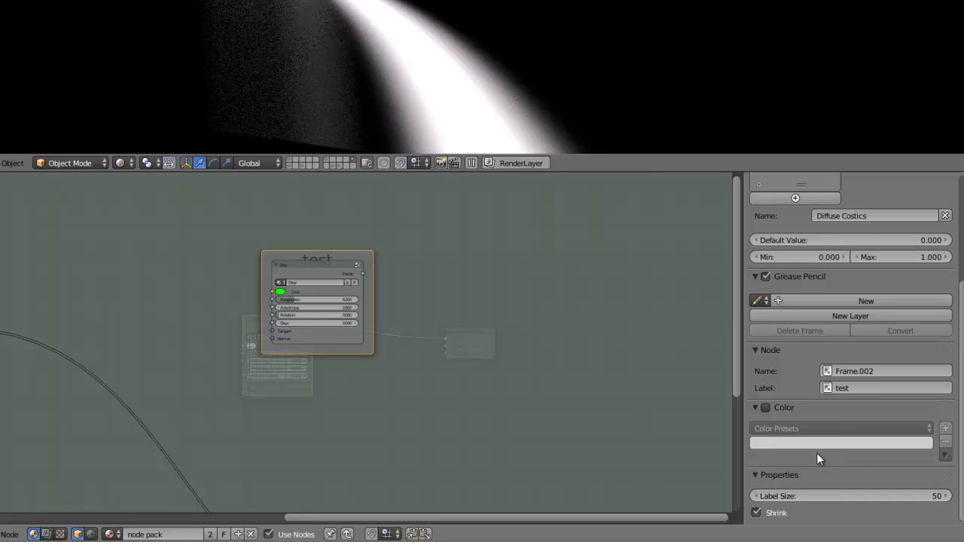
- Give the frame a custom purple colour
click(767, 407)
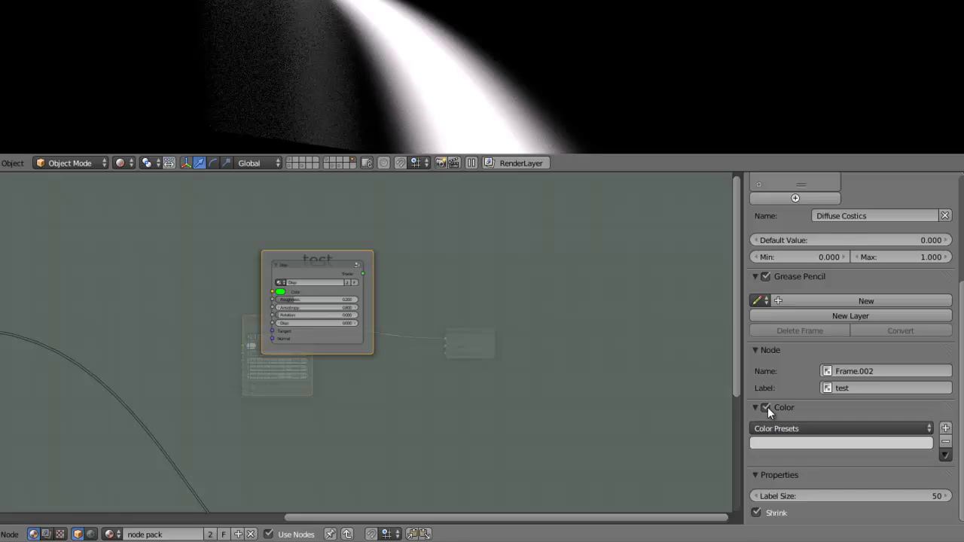
click(811, 444)
click(836, 312)
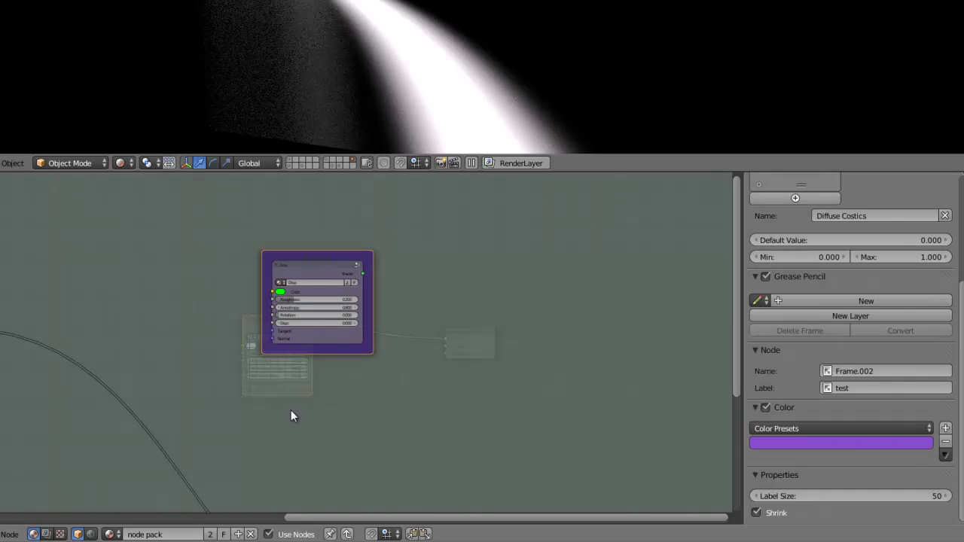
scroll(291, 415, down, 3)
middle_drag(260, 407, 444, 358)
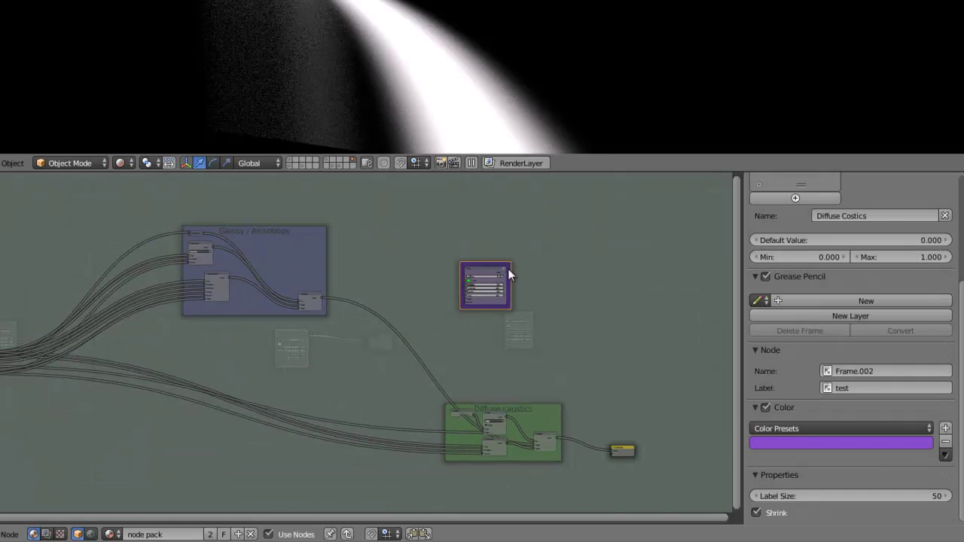
- Delete the group node and the purple test frame
click(488, 273)
scroll(515, 273, up, 2)
key(x)
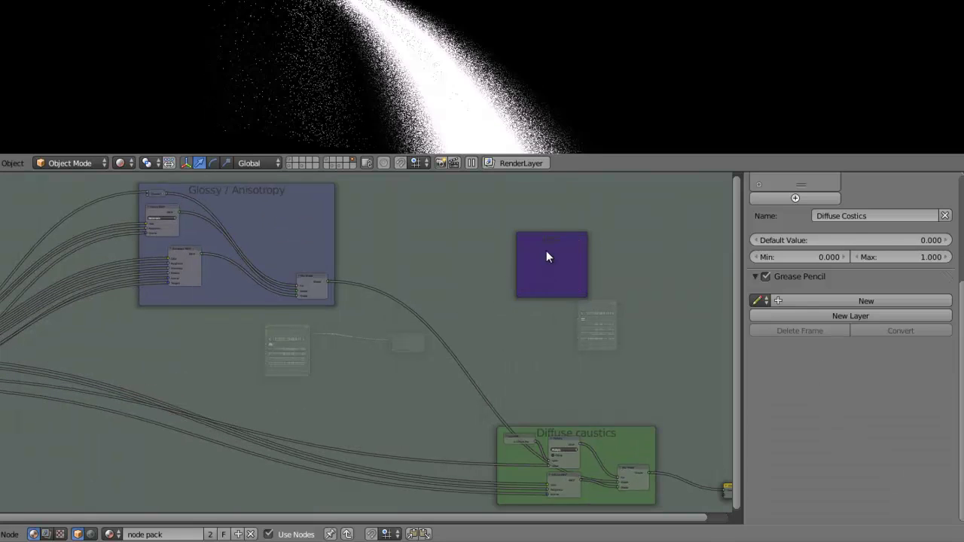
click(546, 256)
key(x)
- Add a Disp group node beside the Anisotropic BSDF in the Glossy / Anisotropy frame
key(shift+a)
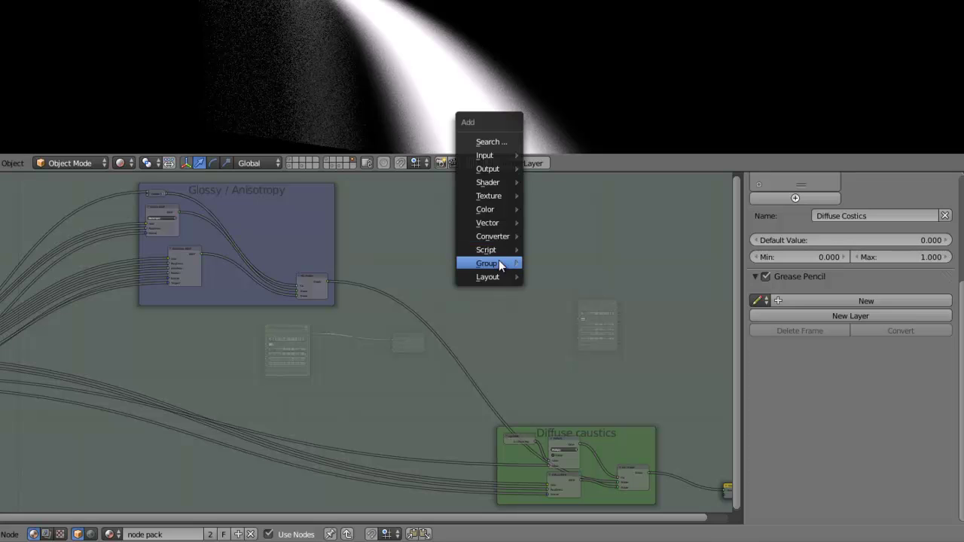
click(571, 286)
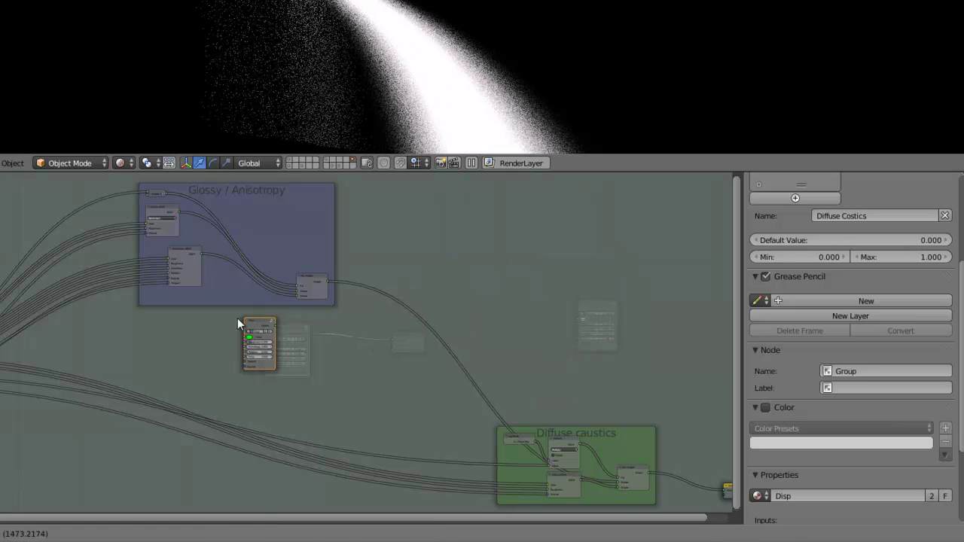
click(237, 318)
scroll(220, 339, up, 1)
scroll(202, 327, up, 1)
scroll(121, 303, up, 2)
mouse_move(120, 303)
middle_down()
mouse_move(372, 355)
mouse_move(362, 348)
mouse_move(308, 383)
mouse_move(358, 401)
middle_up()
scroll(304, 338, down, 1)
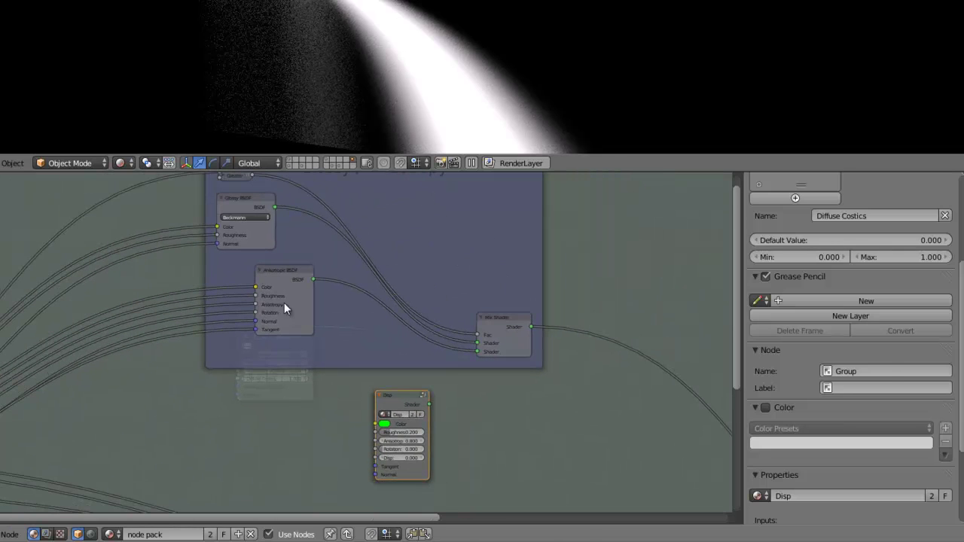
drag(284, 295, 287, 310)
scroll(269, 370, up, 2)
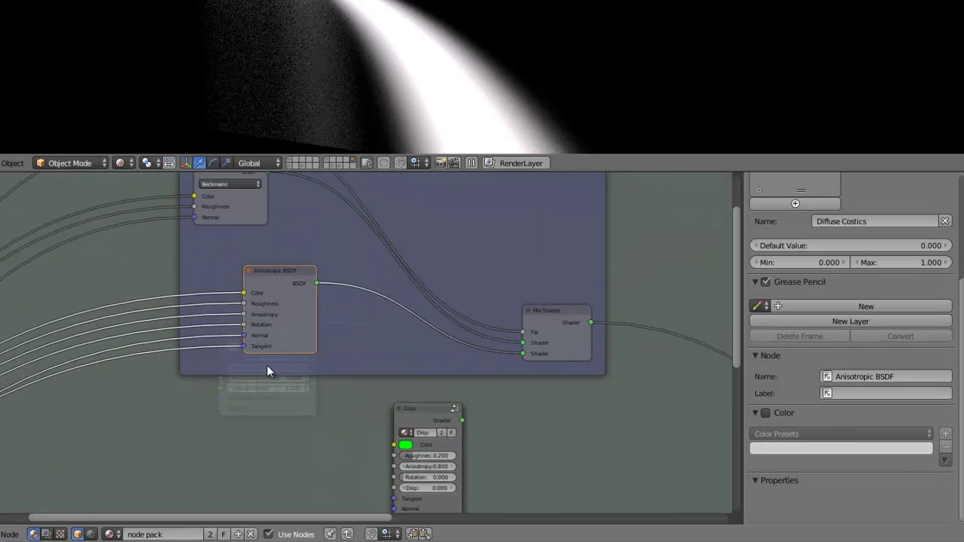
scroll(327, 430, up, 1)
middle_drag(327, 430, 327, 361)
click(386, 351)
drag(385, 350, 374, 349)
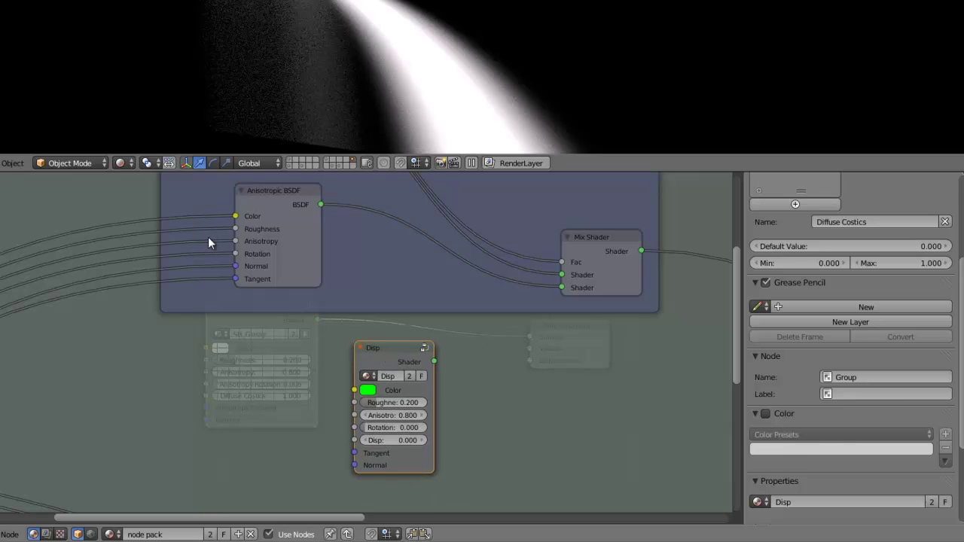
- Move the Color, Roughness, Anisotropy, Rotation, Normal and Tangent links onto Disp
drag(233, 216, 351, 392)
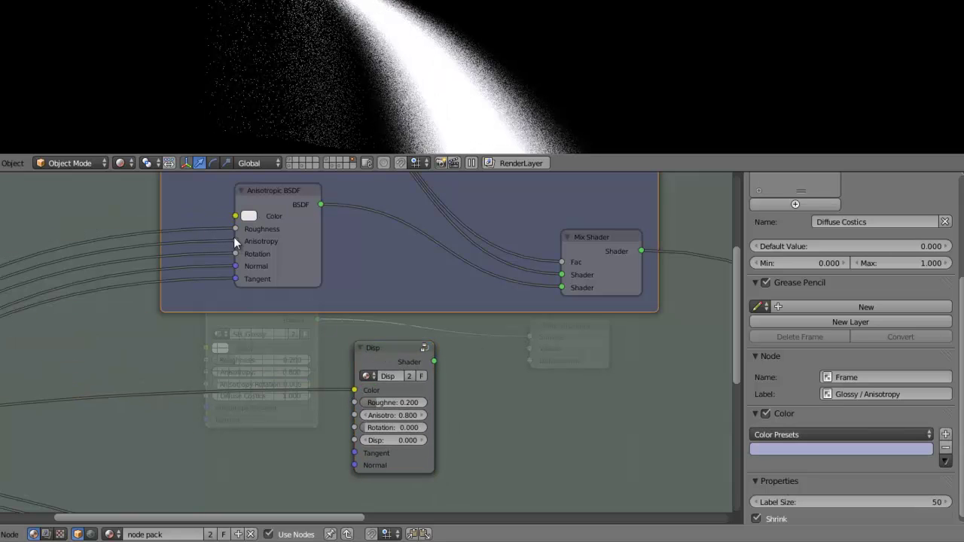
drag(235, 229, 354, 402)
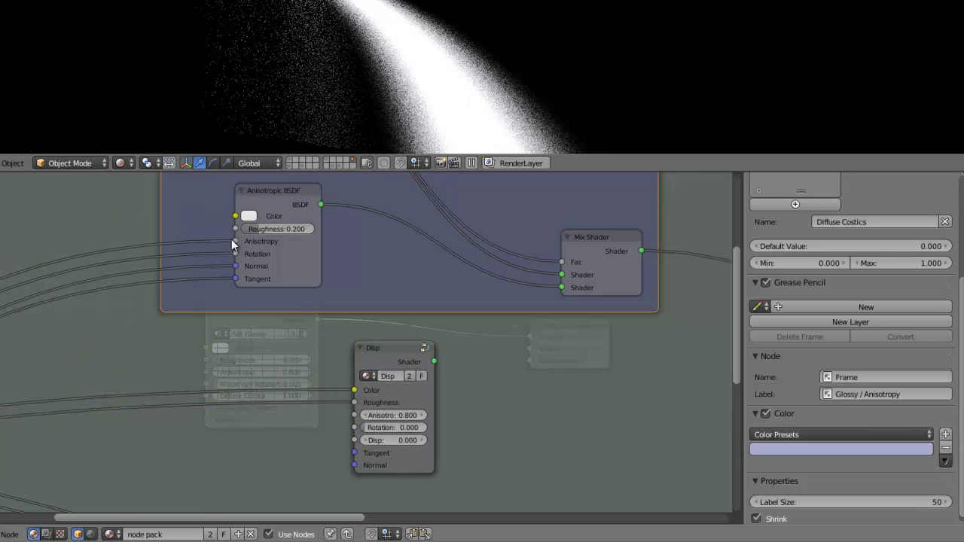
drag(236, 241, 354, 415)
drag(235, 254, 354, 426)
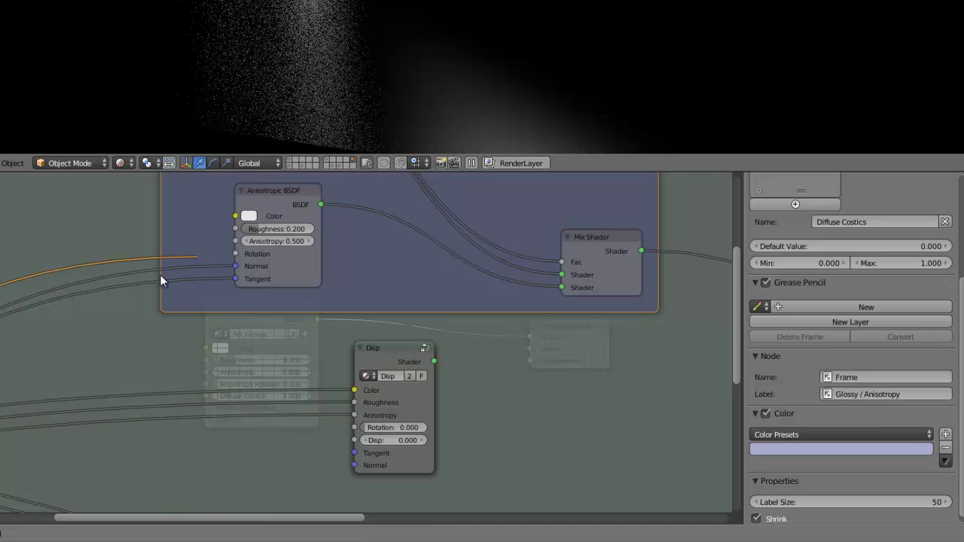
drag(236, 266, 354, 465)
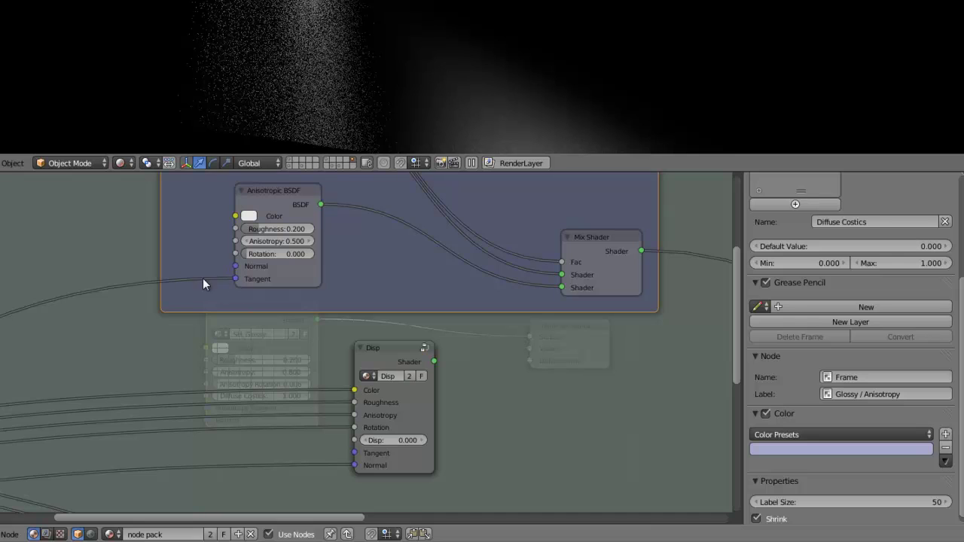
drag(235, 279, 354, 452)
- Feed Disp into the Mix Shader and delete the Anisotropic BSDF node
middle_drag(467, 244, 392, 434)
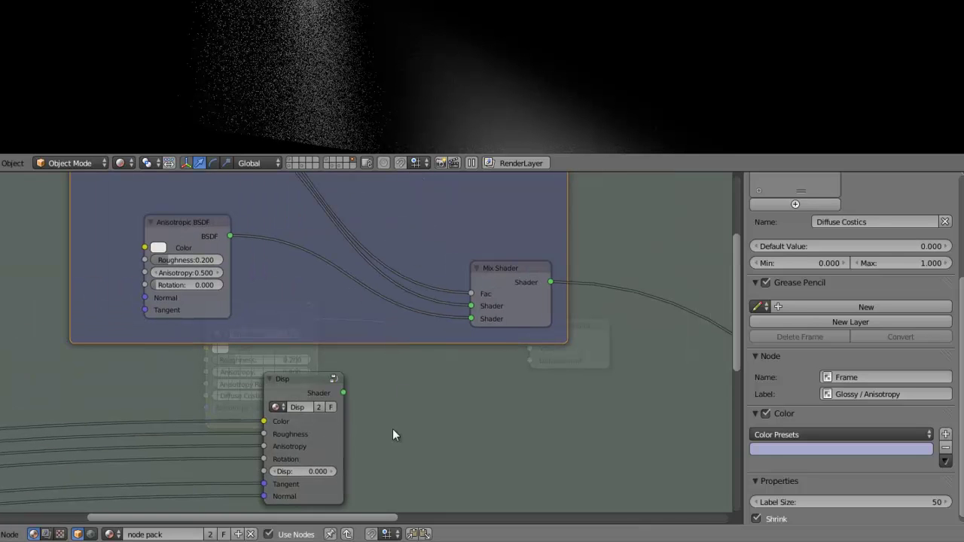
drag(344, 391, 470, 319)
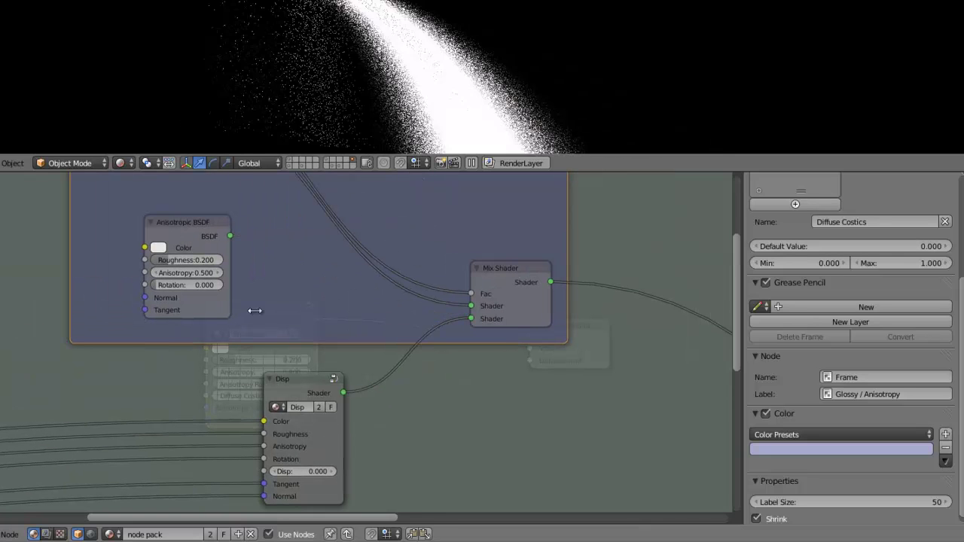
click(197, 236)
key(x)
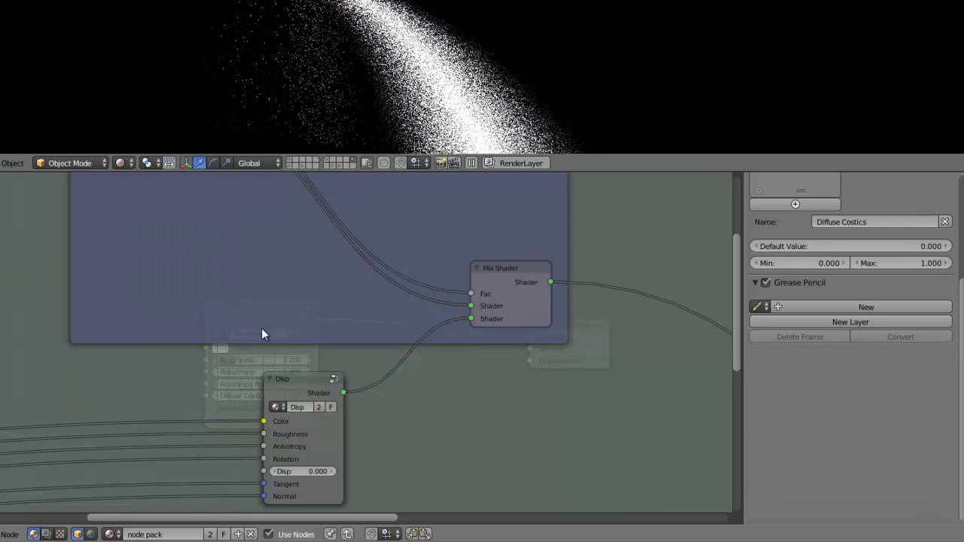
click(302, 384)
- Place the Disp node inside the frame and link its Disp input to the Group Input
key(g)
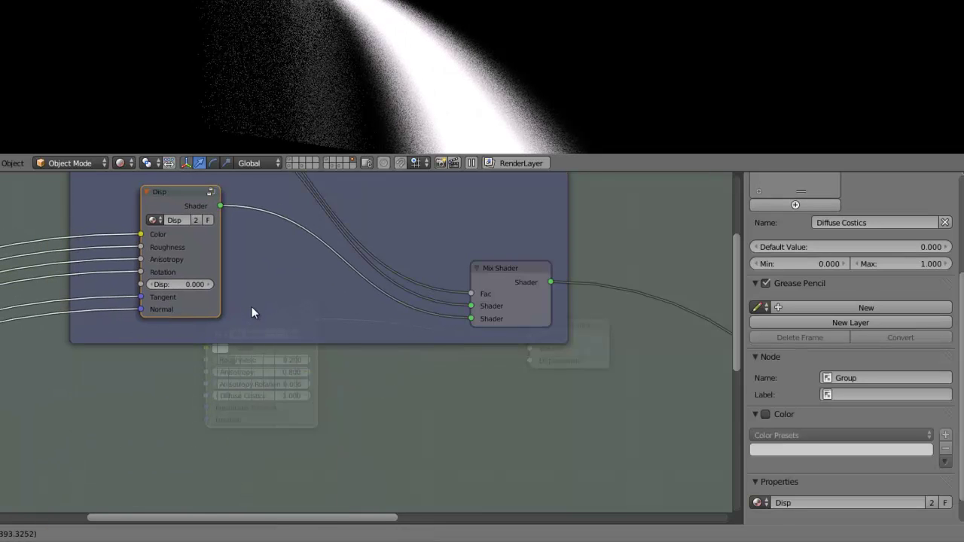
click(252, 307)
scroll(226, 316, down, 1)
scroll(151, 331, down, 2)
middle_drag(129, 350, 419, 279)
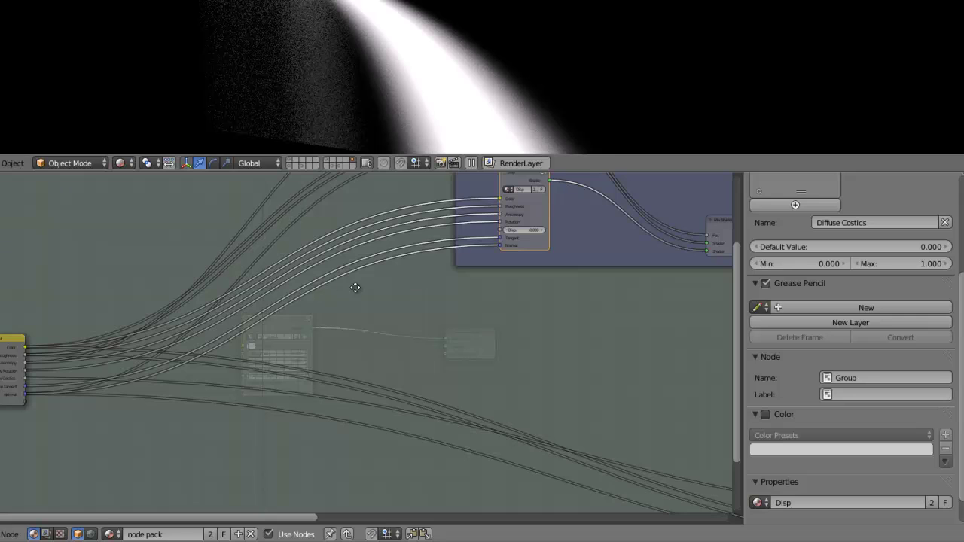
scroll(362, 275, up, 1)
scroll(369, 271, up, 1)
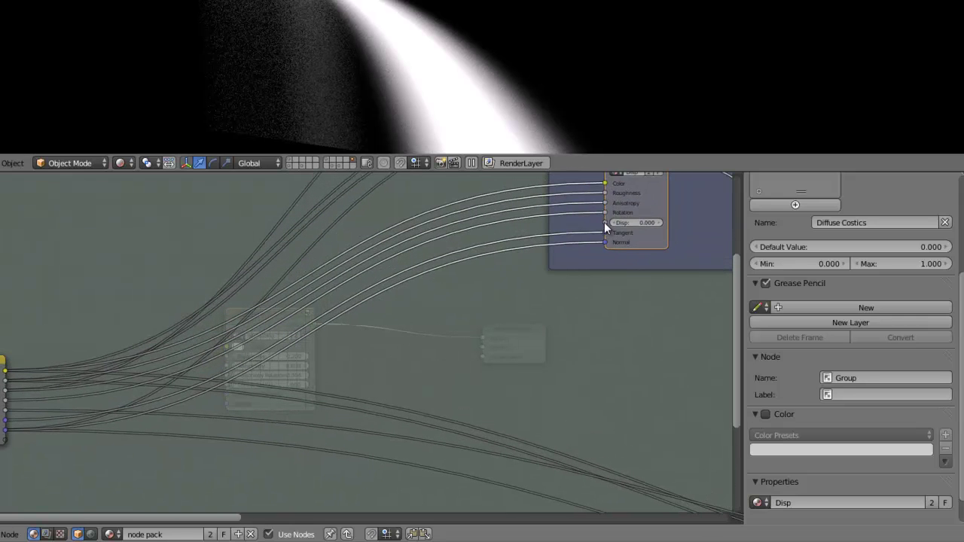
mouse_move(604, 223)
mouse_down()
mouse_move(82, 438)
mouse_move(103, 438)
mouse_up()
- Move the Disp group input up two places in the Interface list, after Anisotropy Rotation
scroll(934, 258, up, 4)
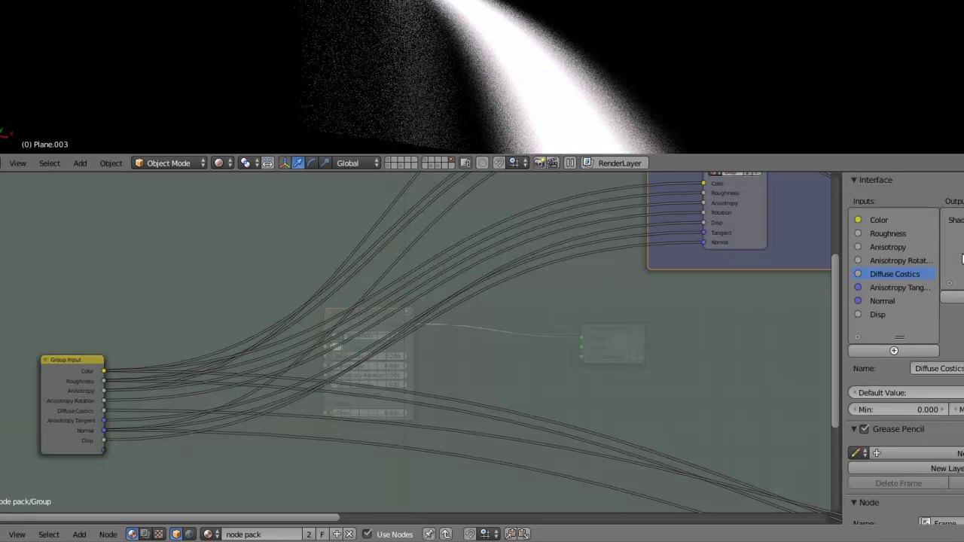
click(888, 315)
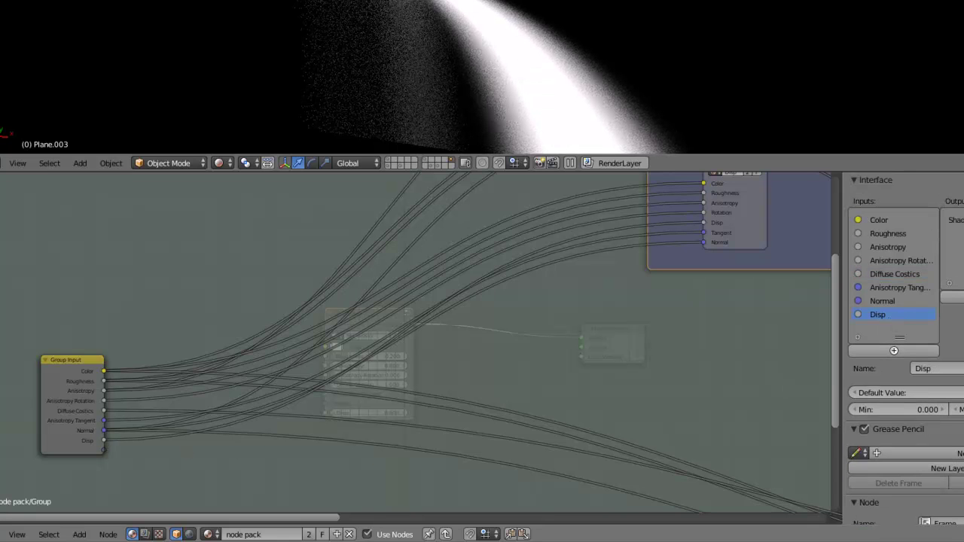
click(961, 226)
click(961, 226)
click(961, 225)
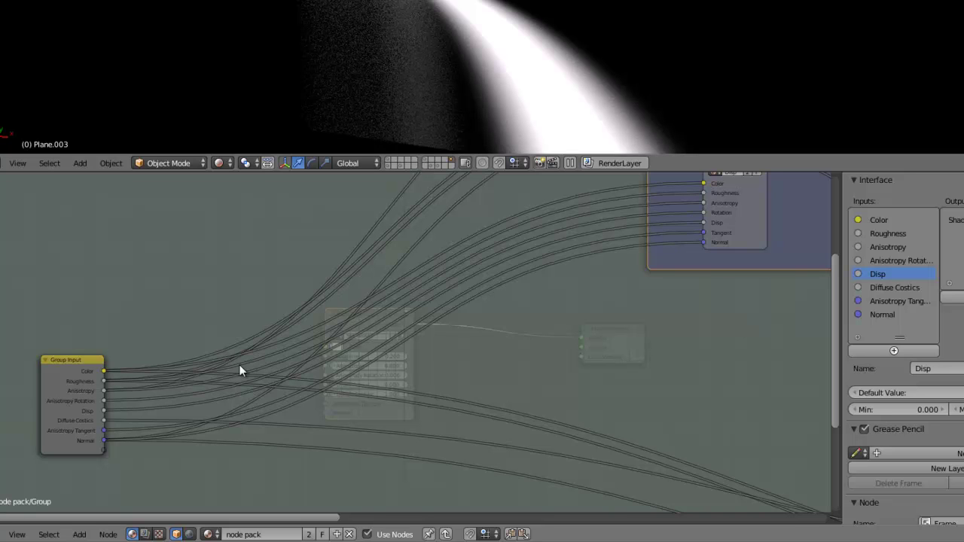
- Reposition the Diffuse caustics frame, output node and Glossy / Anisotropy frame, then exit the group
middle_drag(638, 320, 297, 387)
scroll(423, 369, up, 1)
scroll(414, 372, down, 2)
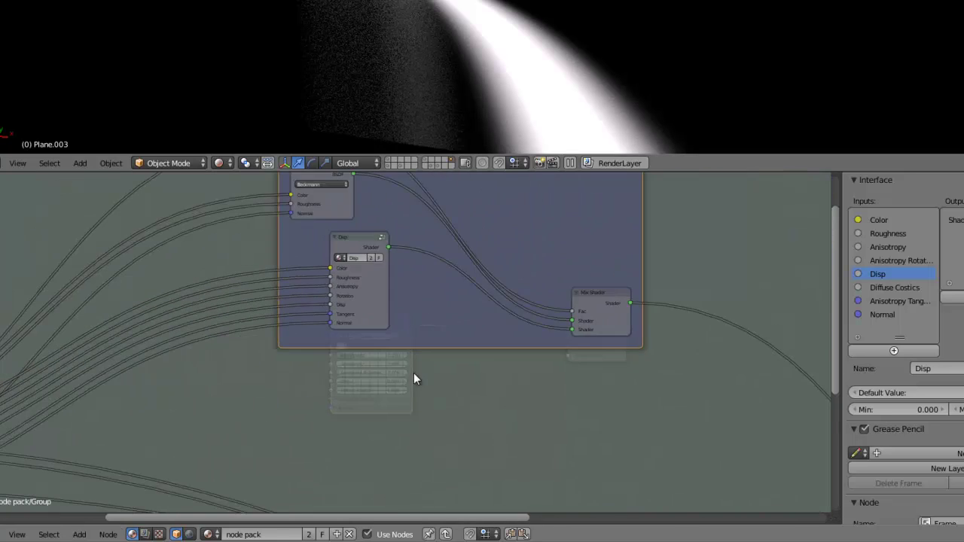
scroll(408, 376, down, 2)
scroll(426, 377, down, 2)
drag(717, 445, 588, 368)
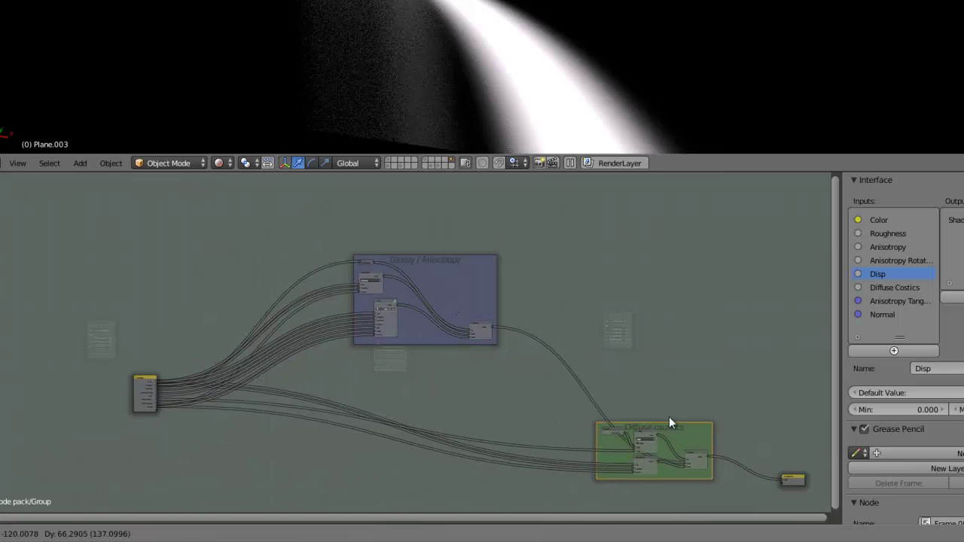
drag(798, 481, 704, 393)
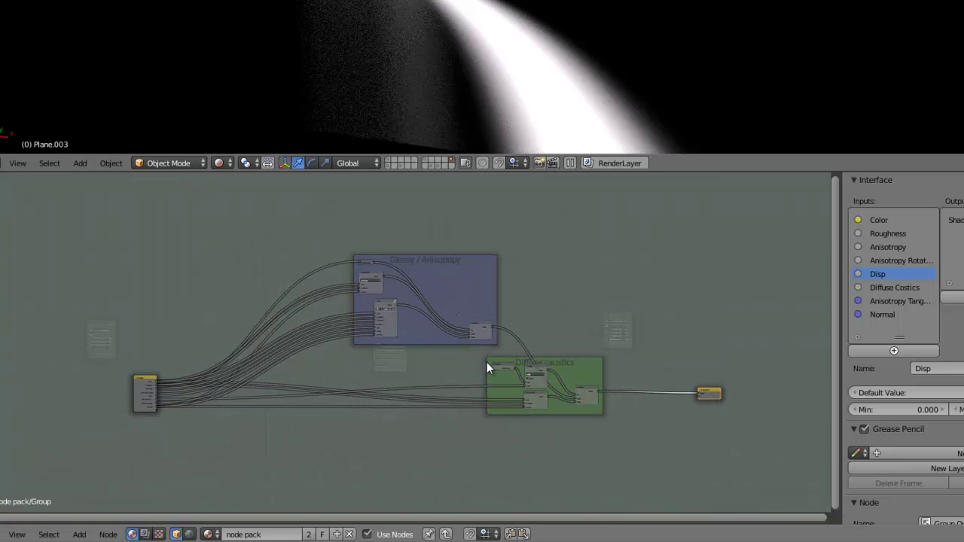
scroll(405, 334, up, 2)
scroll(405, 335, up, 1)
drag(495, 199, 445, 215)
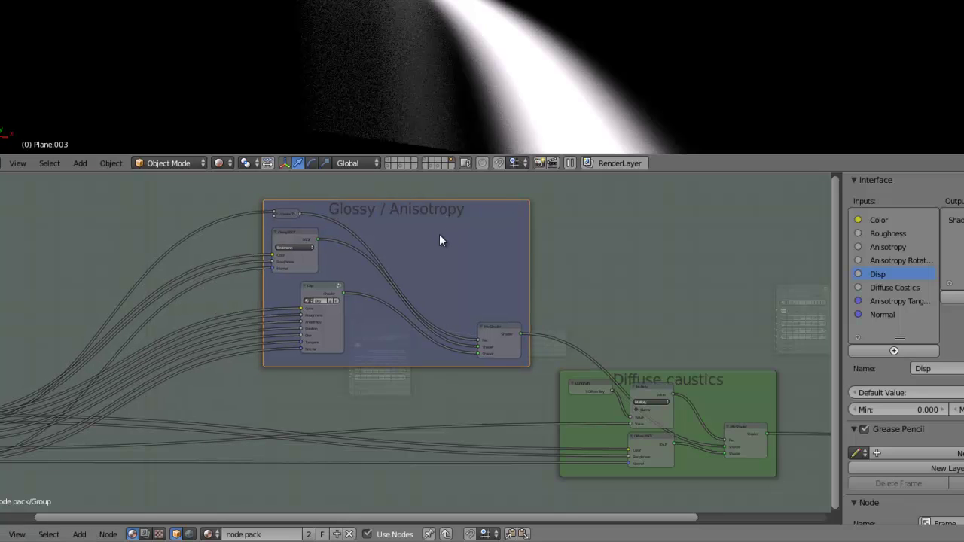
key(Tab)
- Add a Disp group node to the material as a trial, widen and reposition it, then delete it
scroll(439, 354, up, 1)
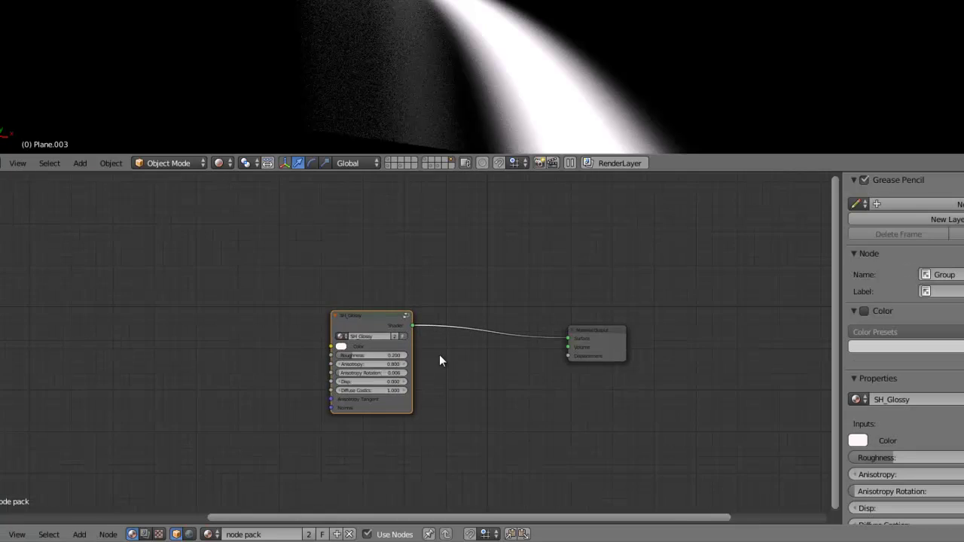
scroll(347, 313, up, 2)
mouse_move(347, 313)
mouse_down()
mouse_move(258, 292)
mouse_move(102, 280)
mouse_up()
scroll(467, 355, down, 3)
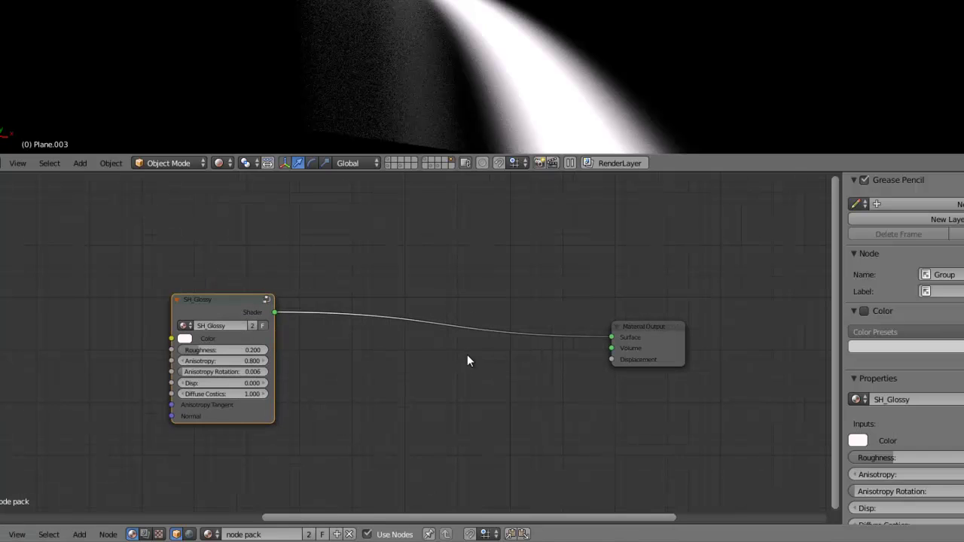
key(shift+a)
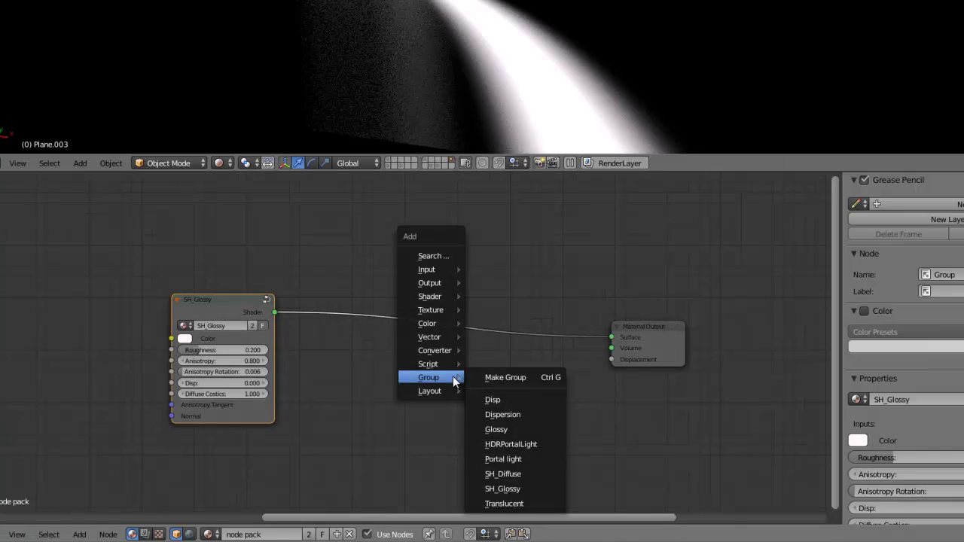
click(520, 403)
click(395, 352)
drag(470, 391, 497, 392)
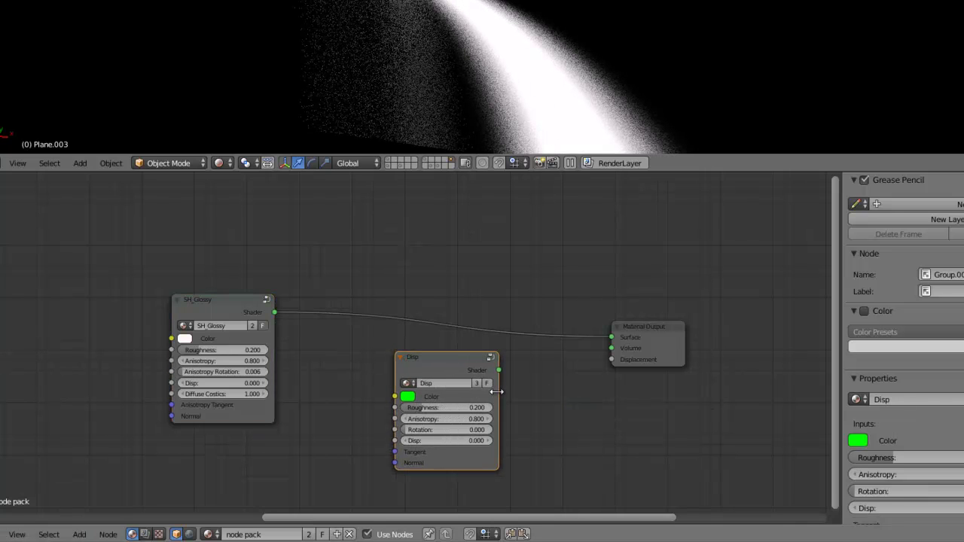
drag(216, 305, 231, 291)
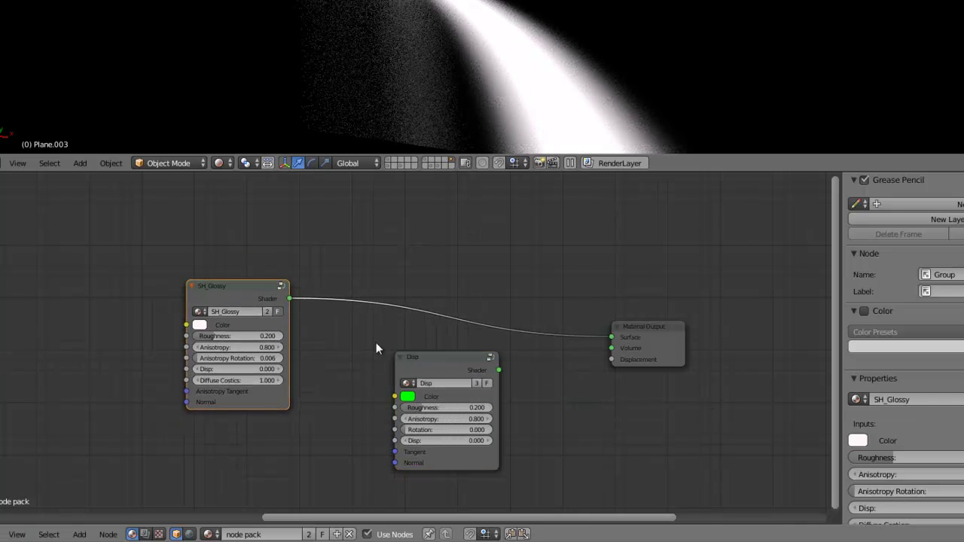
drag(483, 383, 429, 394)
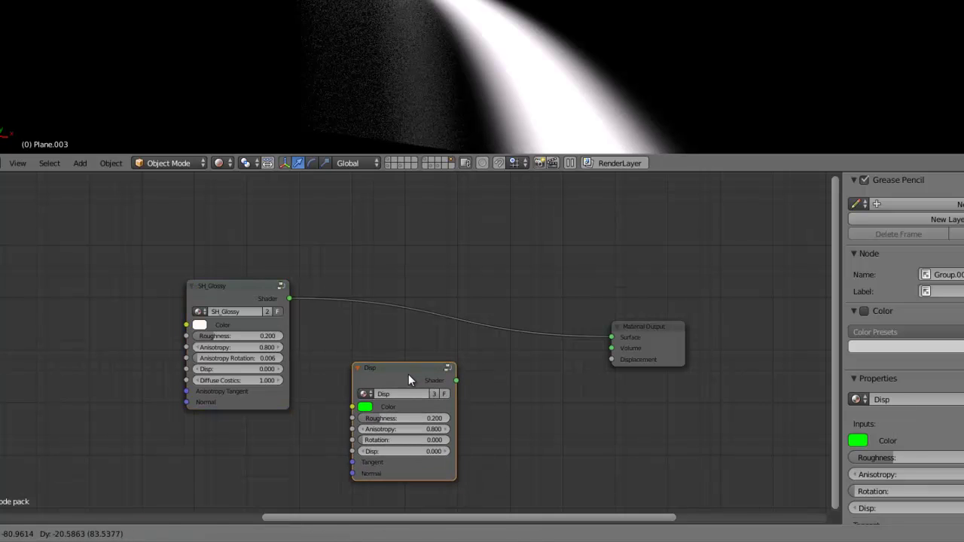
click(408, 375)
key(x)
- Enter the SH_Glossy group and select the Disp node in the Glossy / Anisotropy frame
click(281, 284)
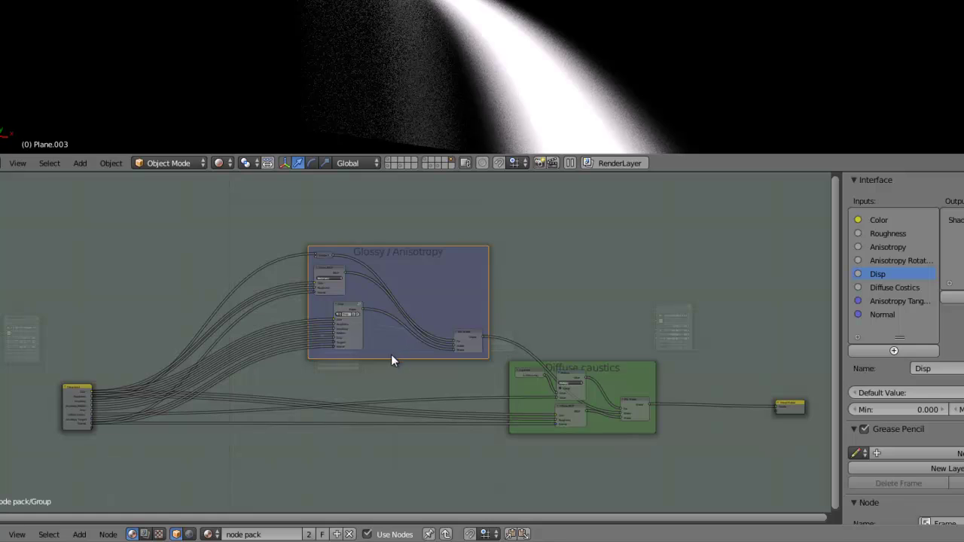
scroll(389, 350, up, 1)
scroll(386, 348, up, 1)
scroll(376, 354, up, 2)
middle_drag(374, 358, 452, 389)
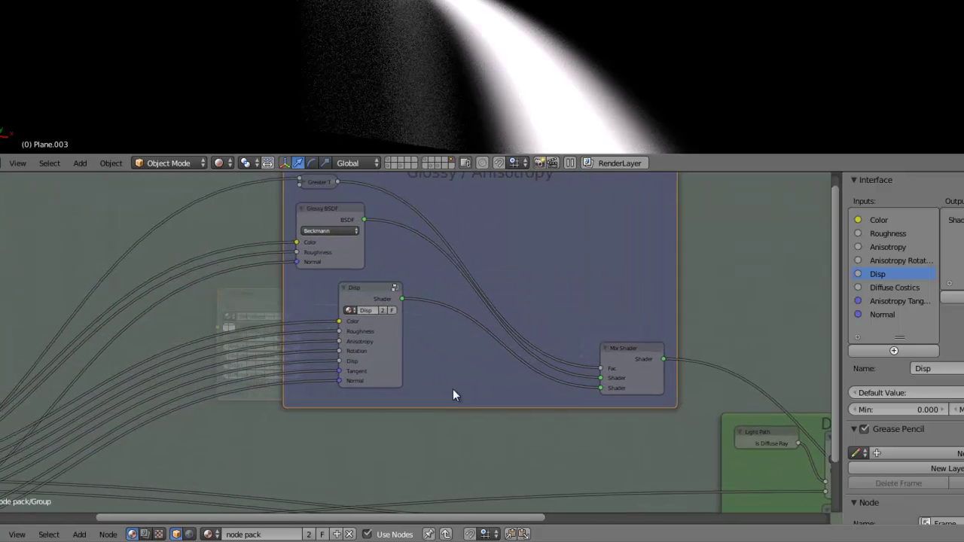
click(368, 287)
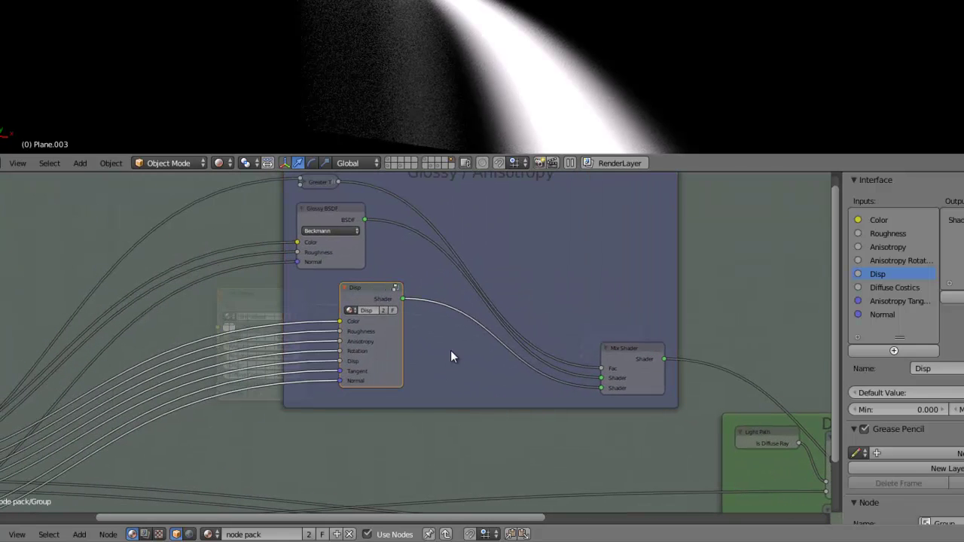
- Delete the Disp node and bring the unpacked dispersion nodes below the frames into view
key(x)
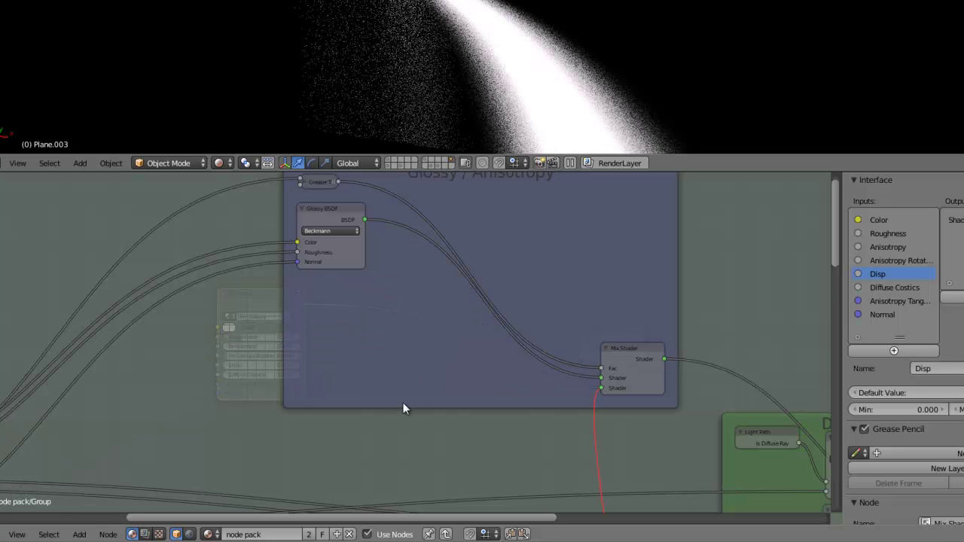
scroll(399, 398, down, 2)
scroll(389, 386, down, 2)
scroll(383, 390, down, 2)
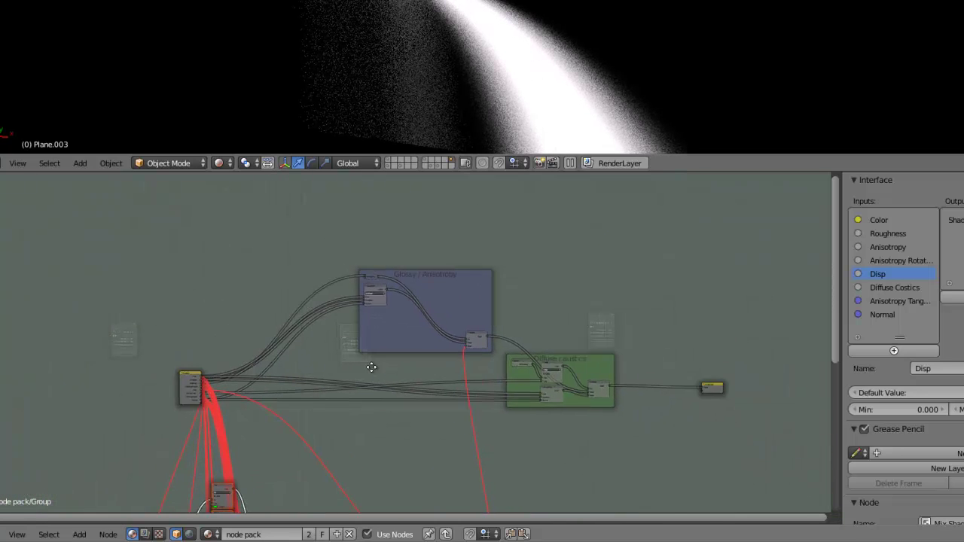
shift+scroll(373, 346, down, 3)
middle_drag(346, 338, 340, 386)
scroll(334, 424, down, 2)
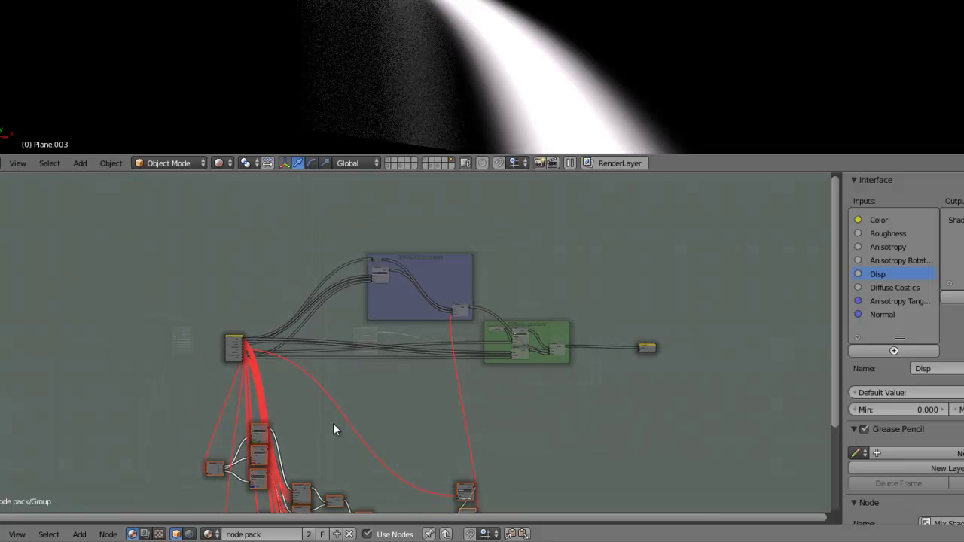
scroll(334, 427, down, 1)
mouse_move(334, 427)
middle_down()
mouse_move(307, 395)
mouse_move(312, 381)
middle_up()
scroll(307, 396, up, 1)
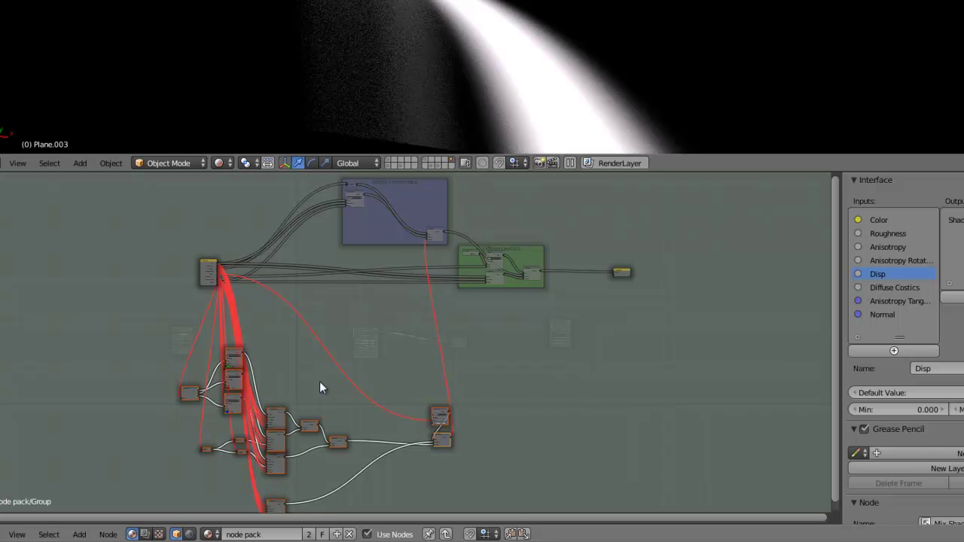
- Move the dispersion nodes into the blue frame, reposition Group Input, and shift the Diffuse caustics frame right
mouse_move(268, 468)
mouse_down()
mouse_move(377, 236)
mouse_move(337, 360)
mouse_up()
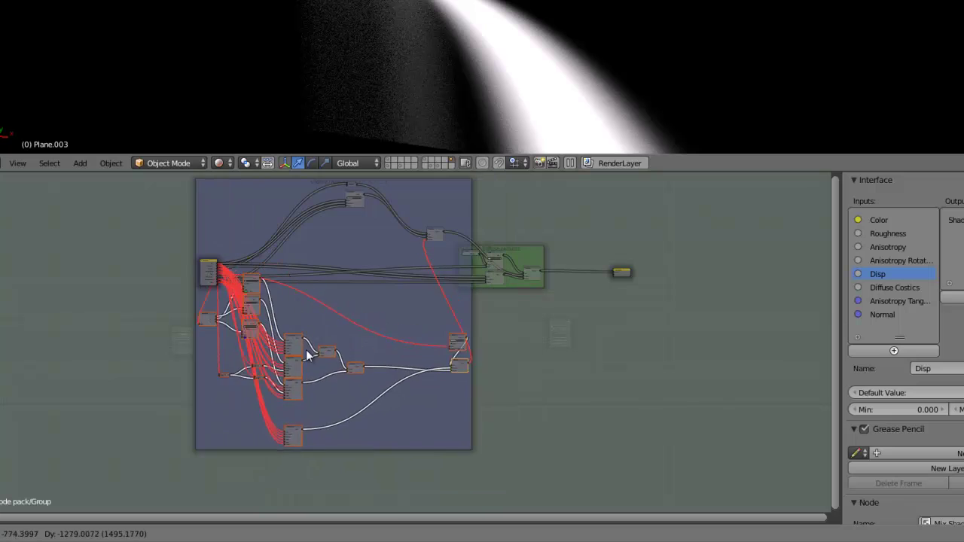
mouse_move(336, 360)
mouse_down()
mouse_move(247, 273)
mouse_move(103, 437)
mouse_up()
click(104, 437)
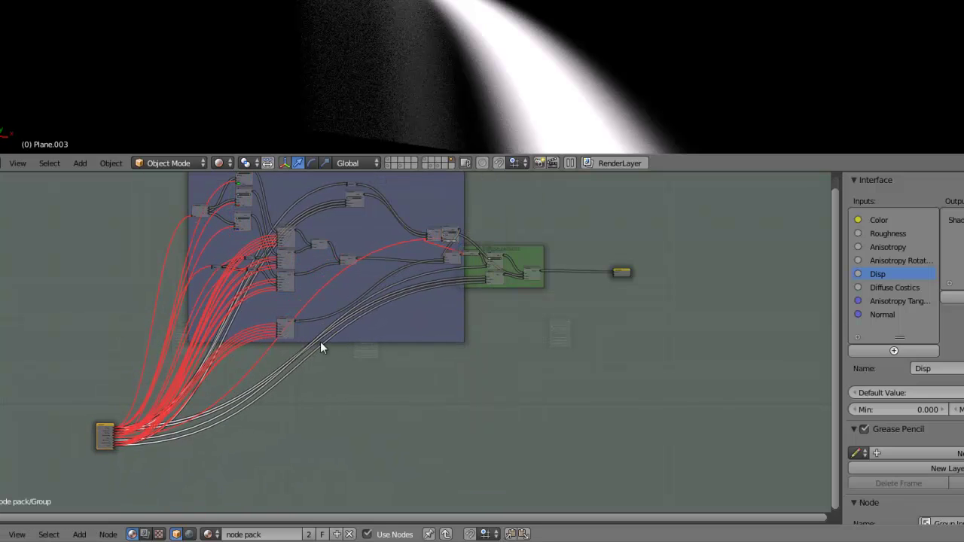
scroll(320, 341, up, 2)
drag(498, 309, 583, 318)
- Fix the Diffuse caustics frame in place and move the Group Output node further right
click(583, 320)
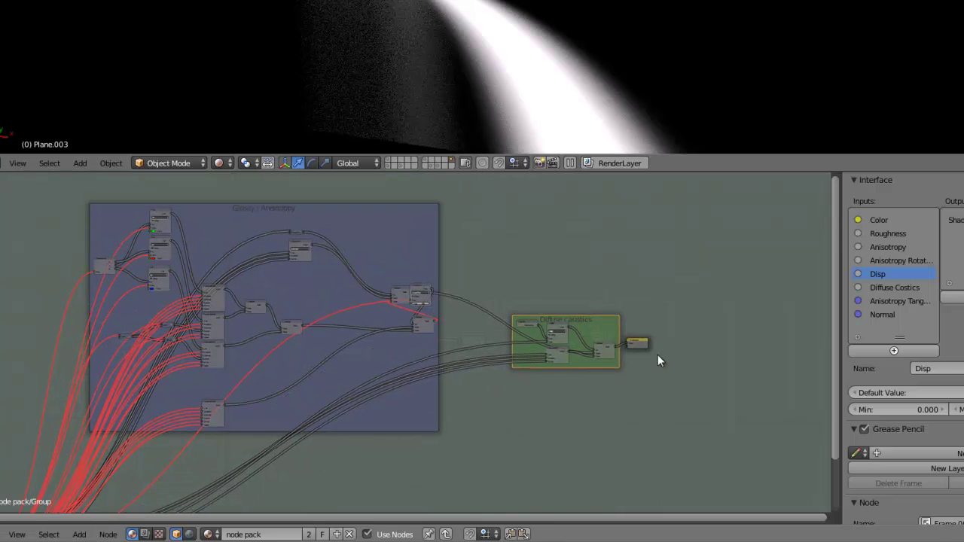
drag(643, 344, 764, 354)
scroll(600, 276, up, 2)
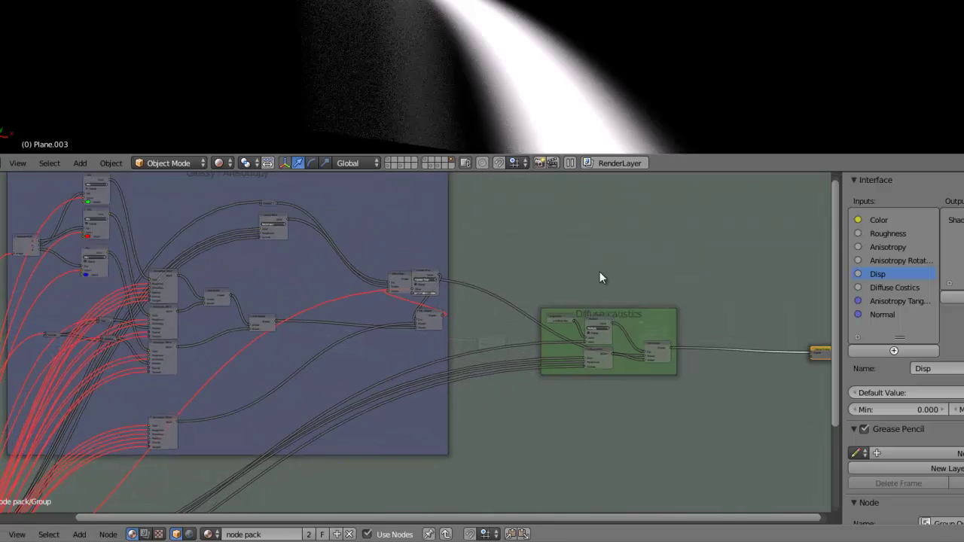
scroll(576, 258, up, 2)
- Arrange the two Mix Shader nodes and the Greater Than node within the Glossy / Anisotropy frame
mouse_move(448, 309)
mouse_down()
mouse_move(322, 312)
mouse_move(417, 326)
mouse_up()
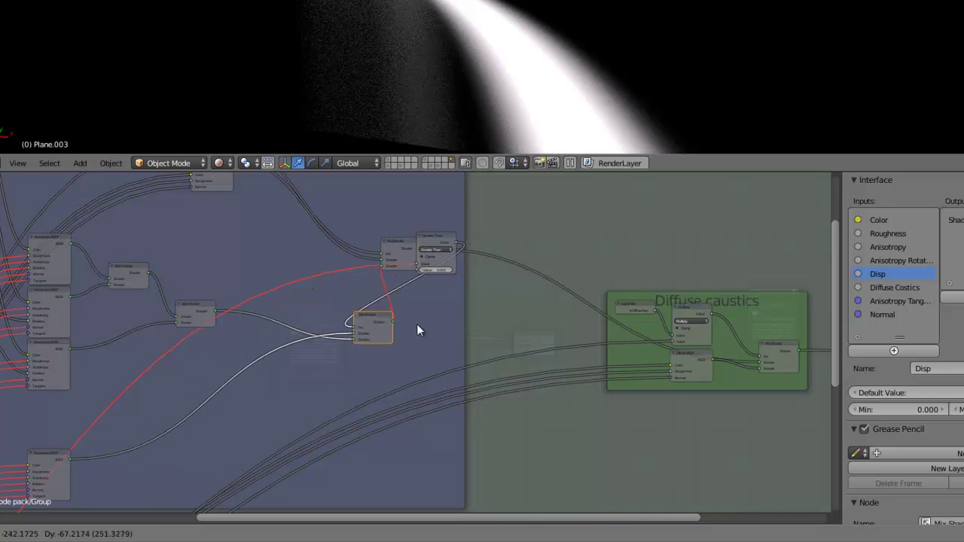
mouse_move(412, 242)
mouse_down()
mouse_move(344, 221)
mouse_move(376, 204)
mouse_move(290, 254)
mouse_up()
mouse_move(524, 275)
middle_down()
mouse_move(397, 335)
mouse_move(392, 348)
middle_up()
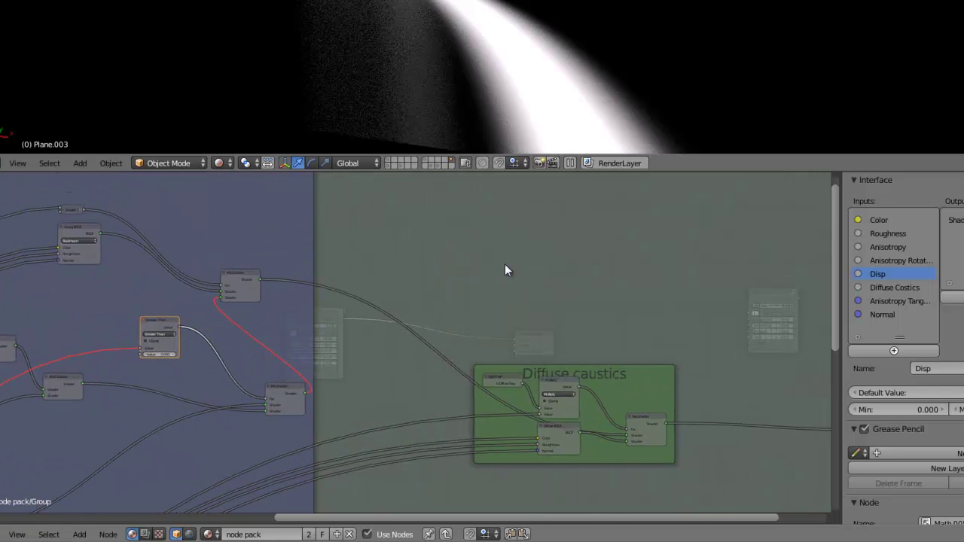
key(shift+a)
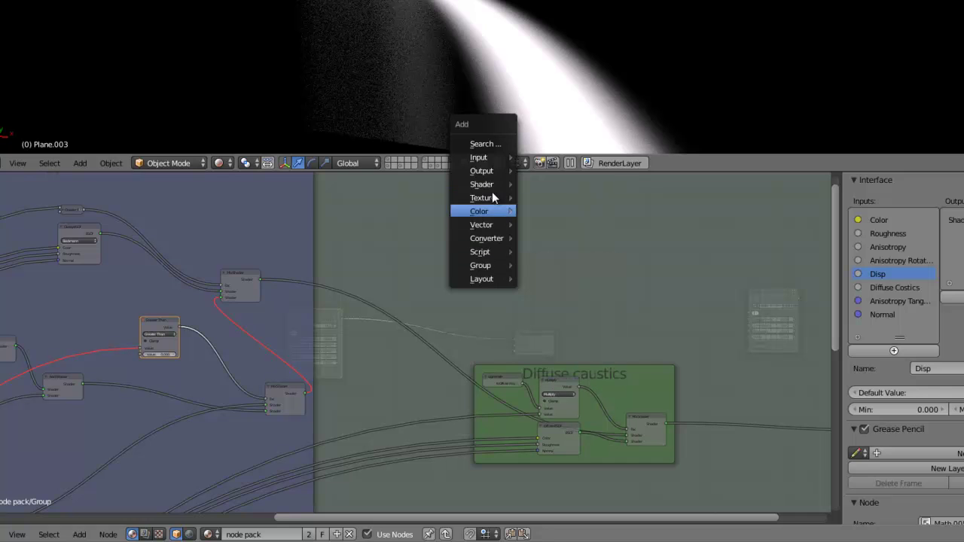
mouse_move(482, 184)
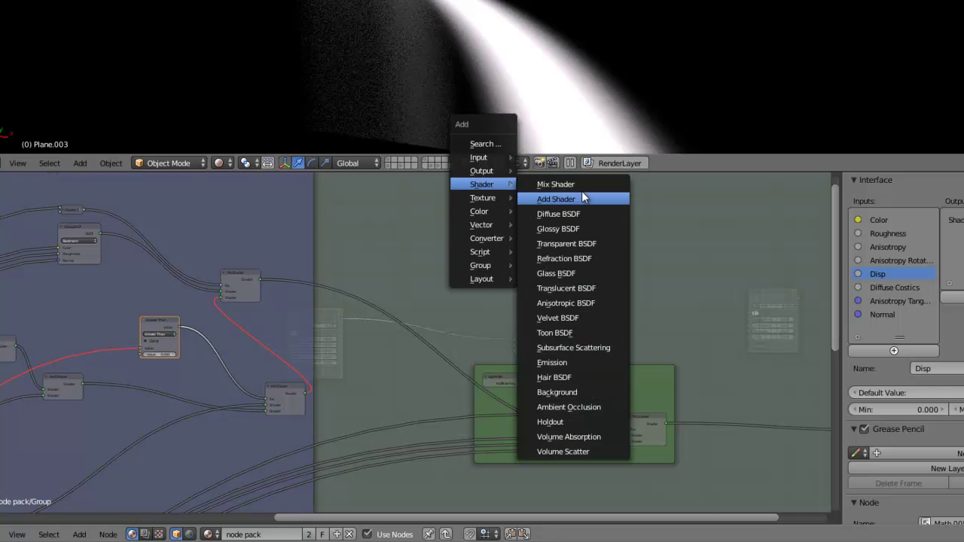
- Place a new Add Shader node beside the Glossy / Anisotropy frame and centre the frame in view
click(581, 198)
click(581, 243)
scroll(177, 382, down, 2)
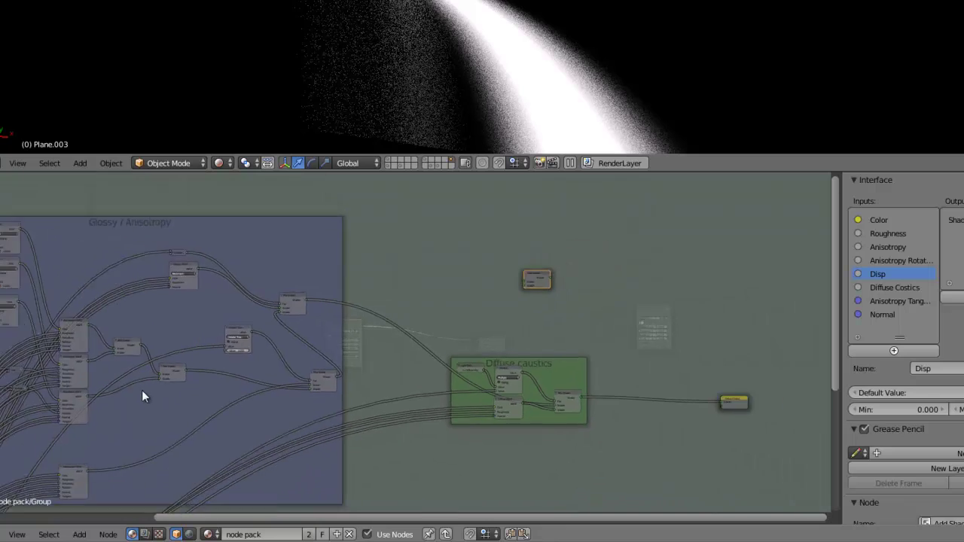
middle_drag(142, 390, 445, 351)
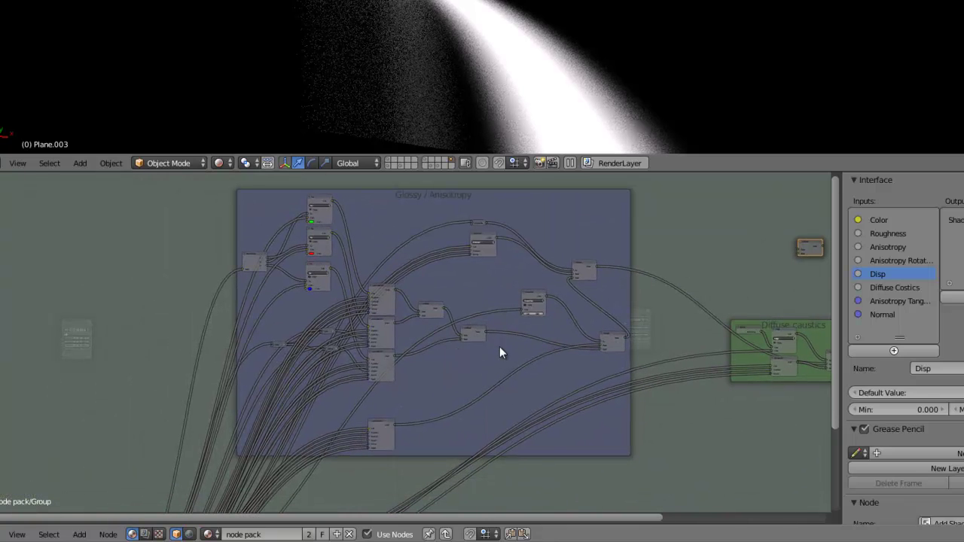
scroll(499, 351, up, 1)
ctrl+scroll(542, 355, down, 3)
middle_drag(546, 340, 422, 371)
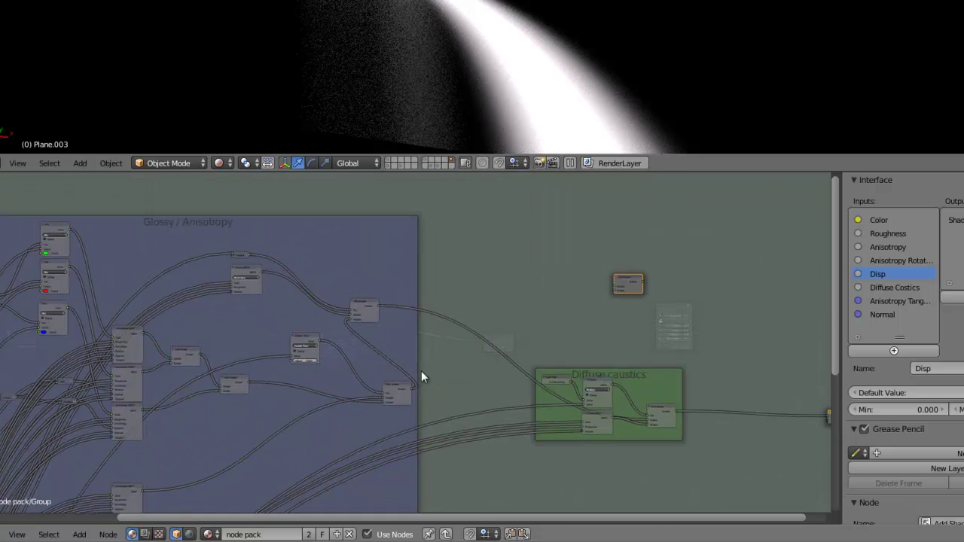
scroll(409, 370, down, 1)
middle_drag(151, 373, 273, 352)
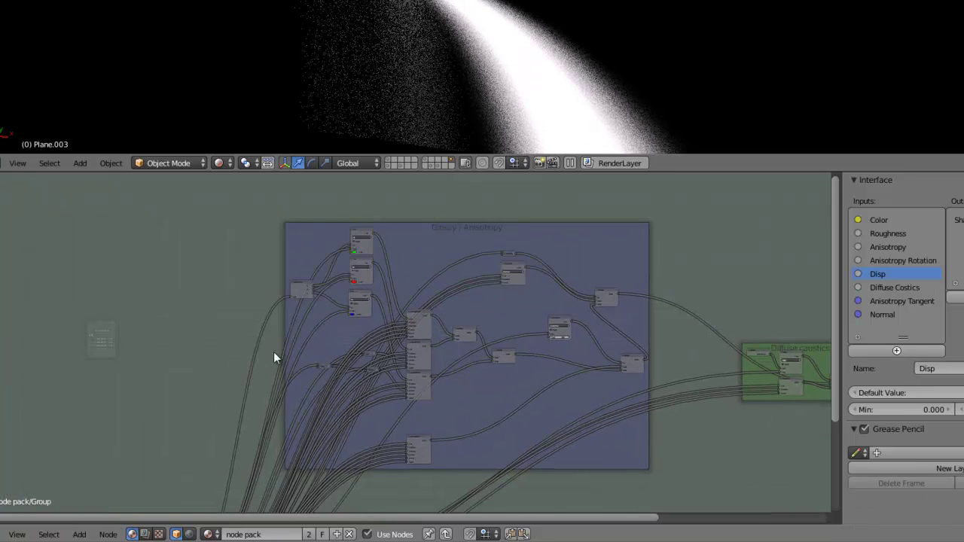
scroll(279, 351, up, 2)
scroll(317, 370, up, 1)
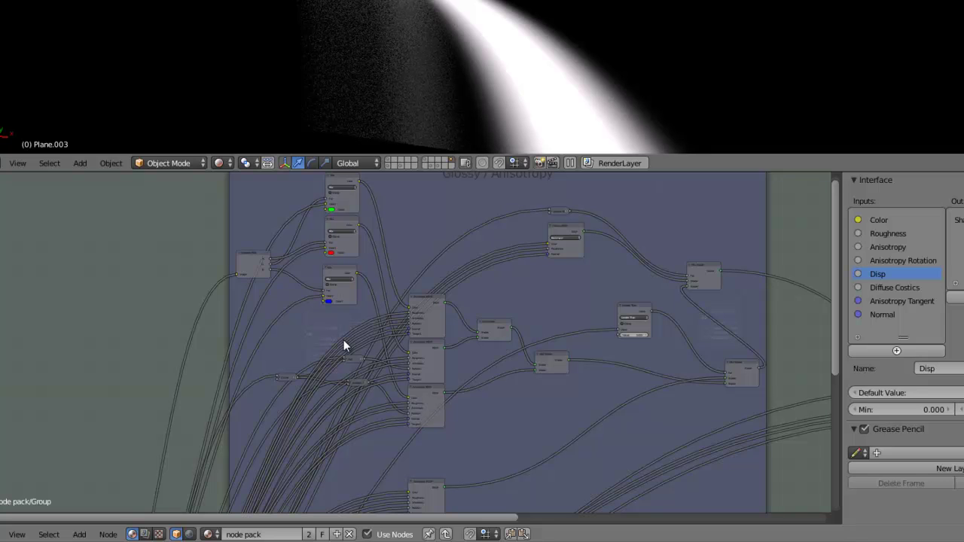
scroll(351, 356, down, 1)
scroll(353, 373, down, 2)
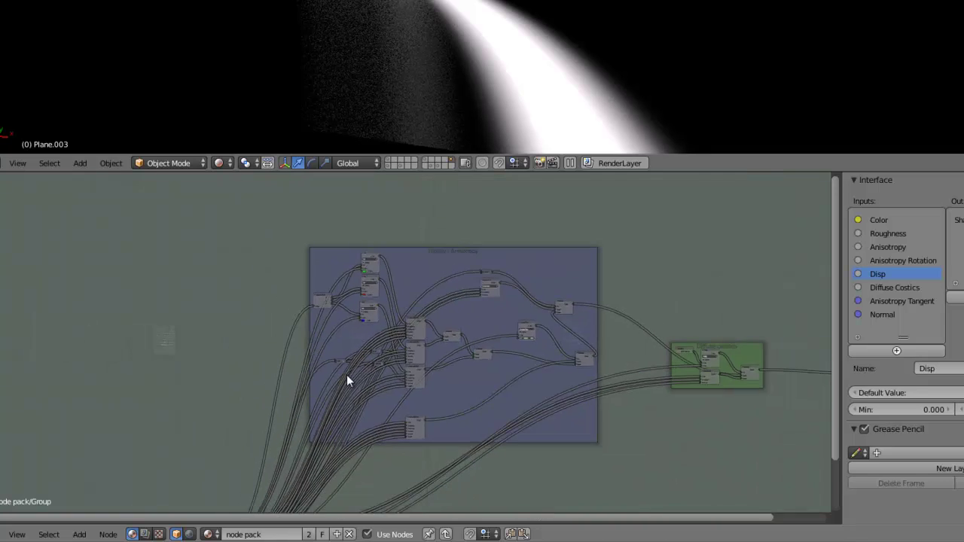
scroll(369, 369, up, 1)
- Select the Divide, Add, Subtract, four Anisotropic BSDF and two AddShader nodes
scroll(395, 355, up, 2)
scroll(397, 355, up, 1)
click(345, 332)
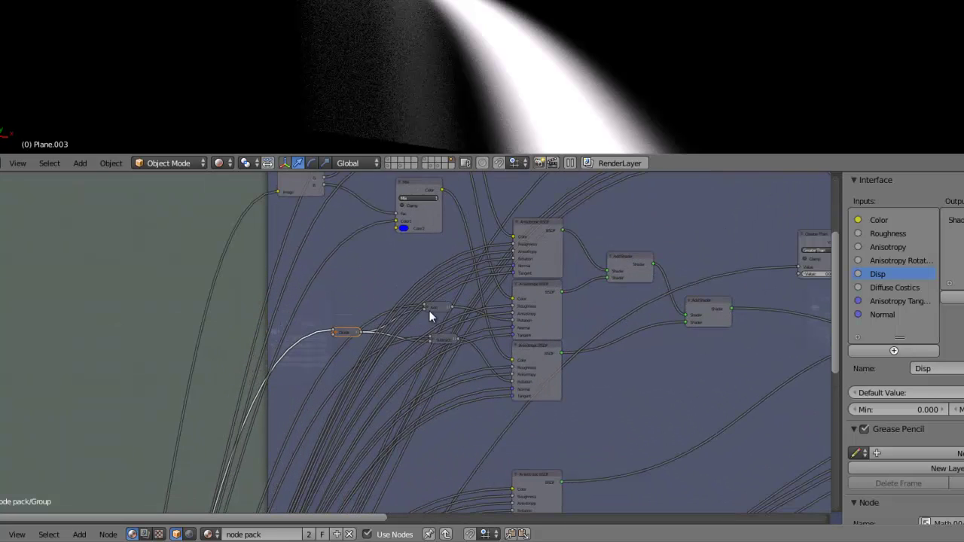
shift+click(435, 308)
shift+click(443, 340)
shift+click(531, 479)
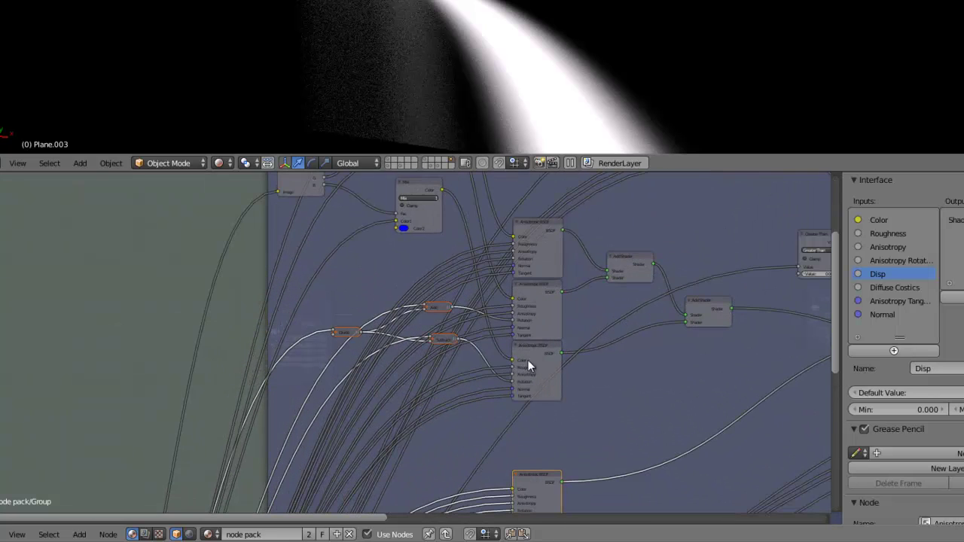
shift+click(527, 360)
shift+click(537, 306)
shift+click(536, 252)
shift+click(629, 265)
shift+click(697, 312)
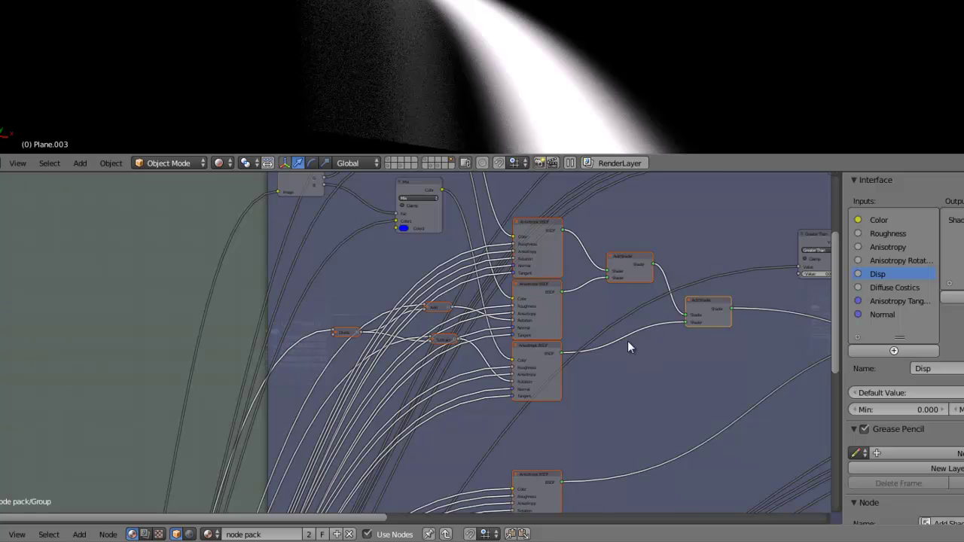
- Extend the selection with the blue, red and green colour nodes and the left input node
scroll(603, 350, down, 2)
middle_drag(555, 362, 480, 415)
shift+click(269, 297)
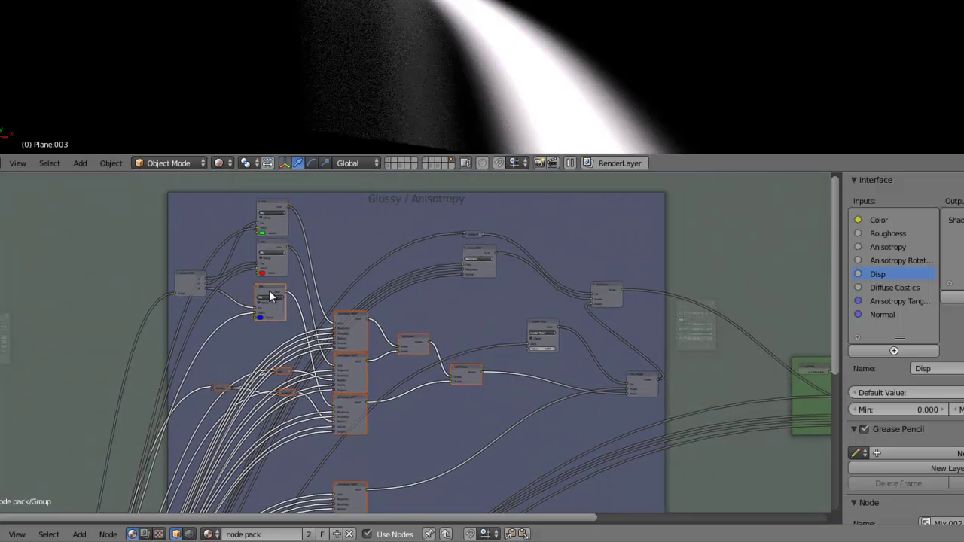
shift+click(272, 255)
shift+click(273, 215)
shift+click(189, 271)
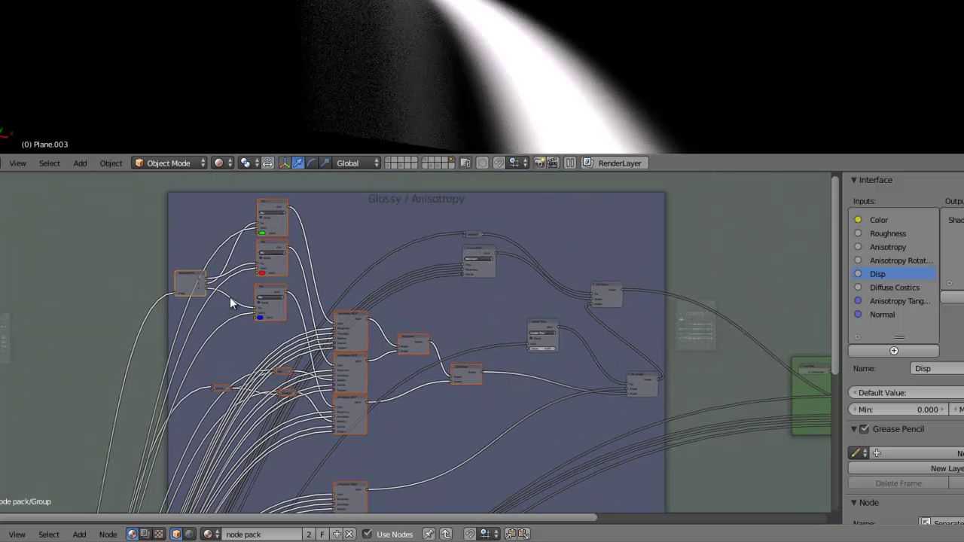
scroll(353, 375, down, 3)
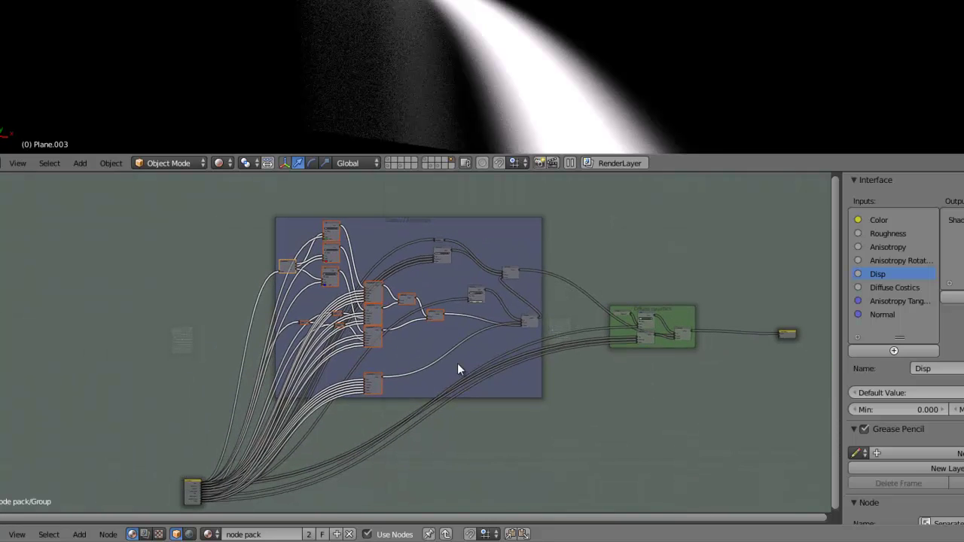
- Delete the selected dispersion nodes, undo the deletion, and move the restored nodes further left
key(x)
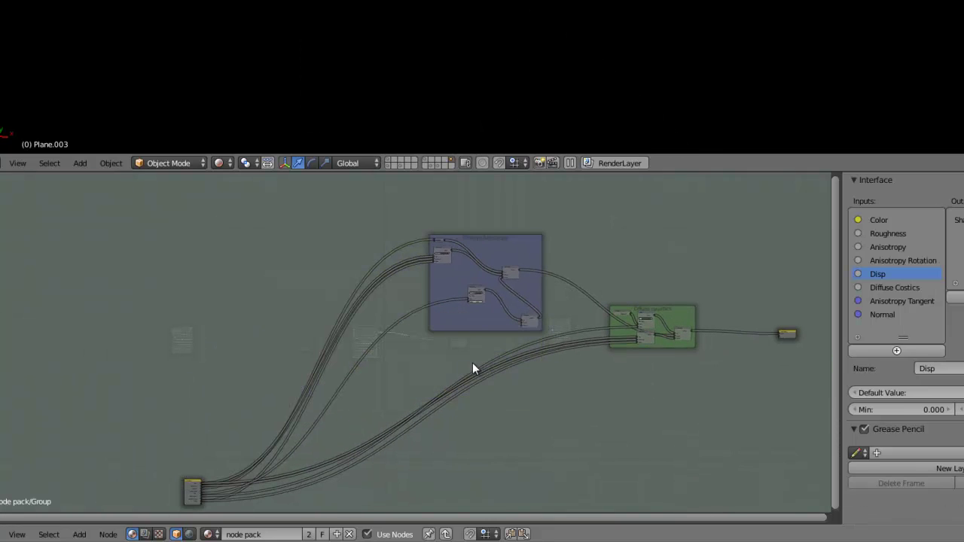
key(ctrl+z)
key(s)
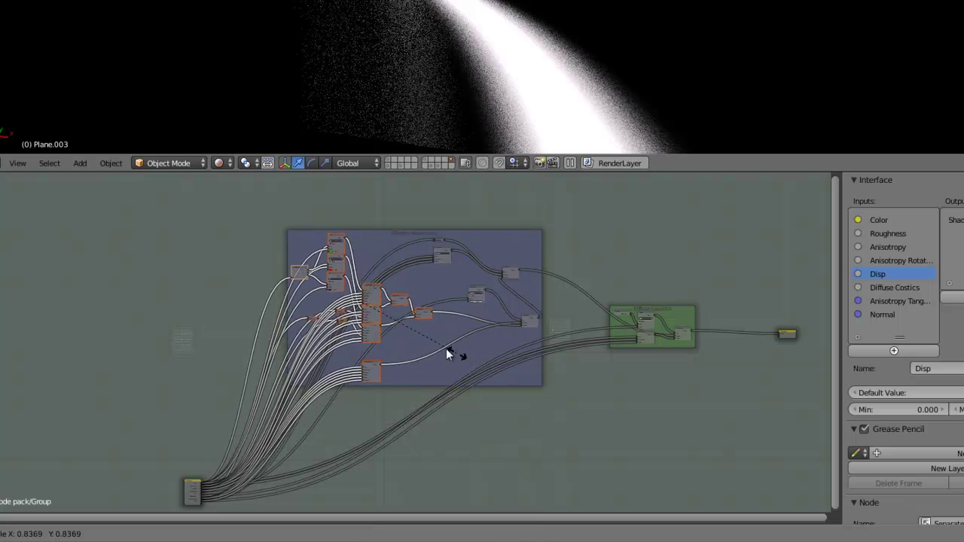
click(442, 348)
key(g)
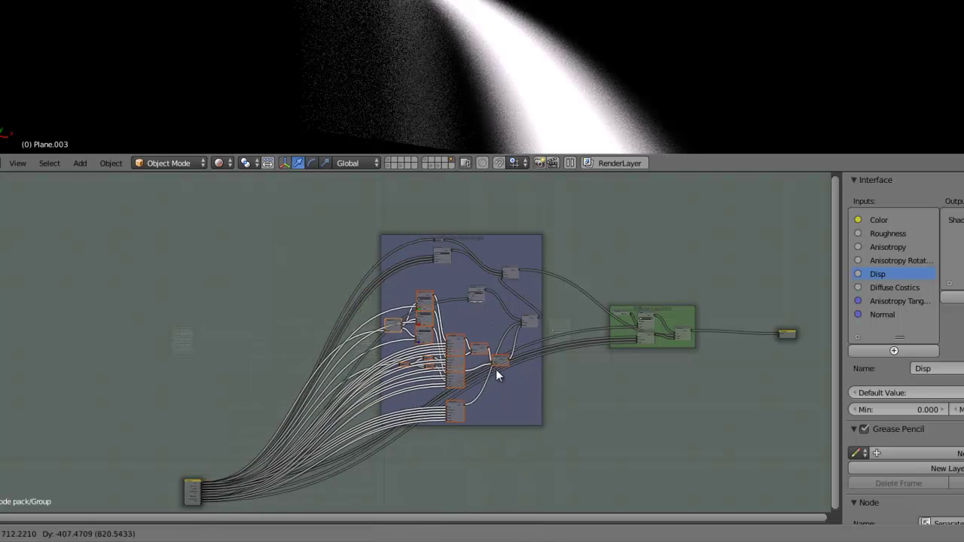
click(424, 332)
scroll(407, 279, up, 3)
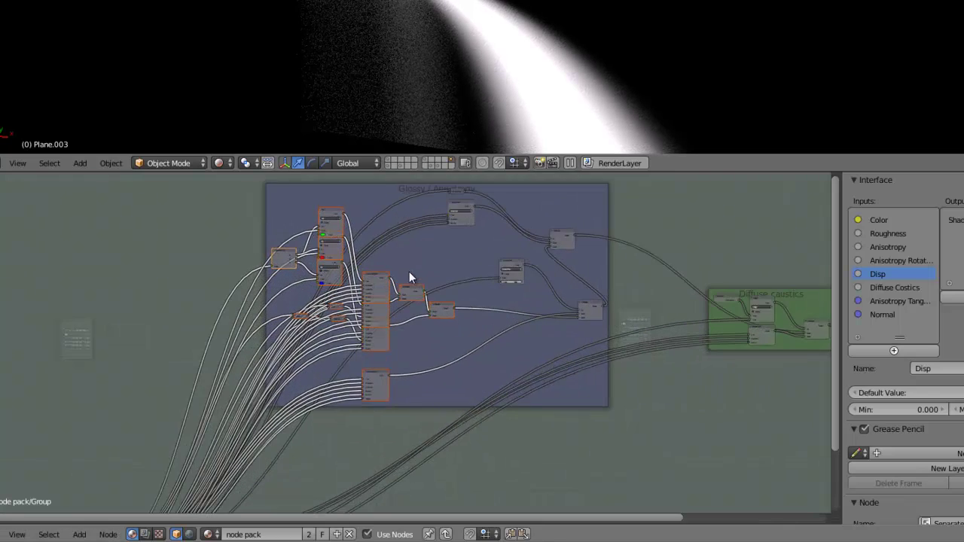
scroll(409, 271, up, 1)
scroll(396, 316, up, 1)
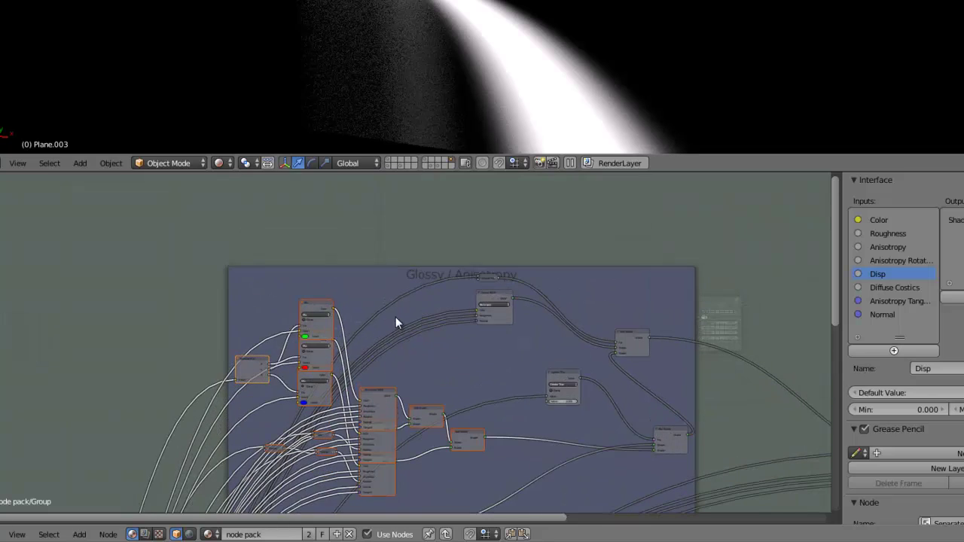
- Move the top nodes up to the frame's top, the value node up-left, and the mix node left
click(489, 294)
key(g)
click(339, 216)
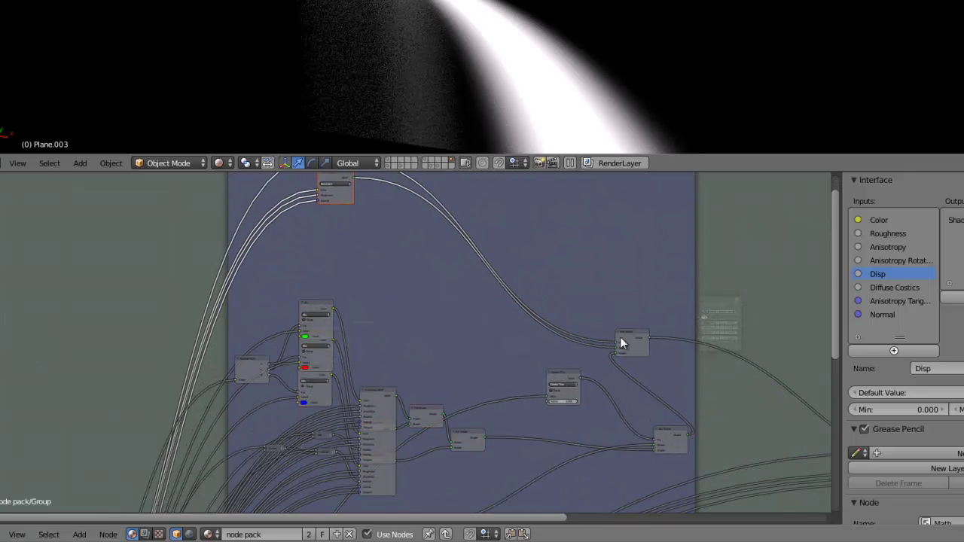
drag(620, 337, 635, 214)
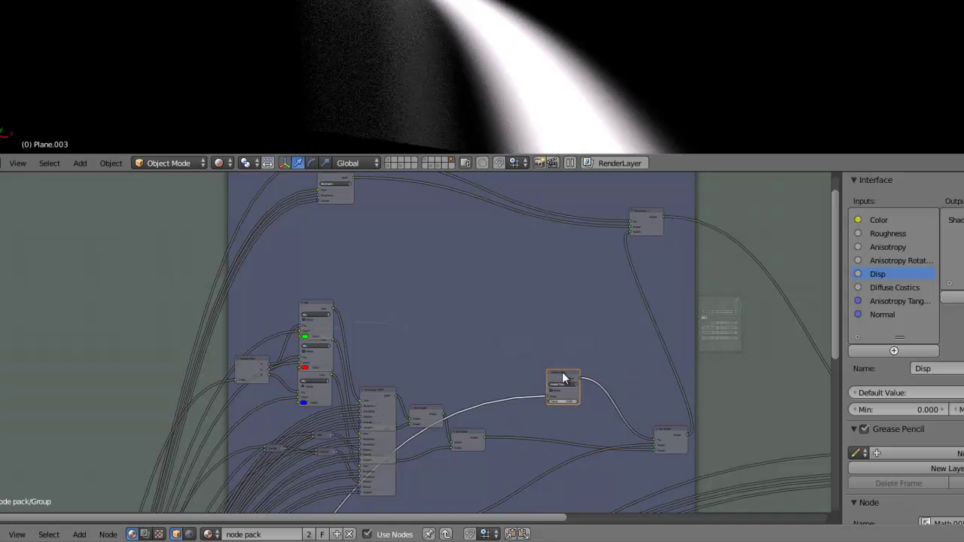
mouse_move(562, 372)
mouse_down()
mouse_move(403, 333)
mouse_move(436, 338)
mouse_up()
click(664, 434)
drag(663, 435, 489, 418)
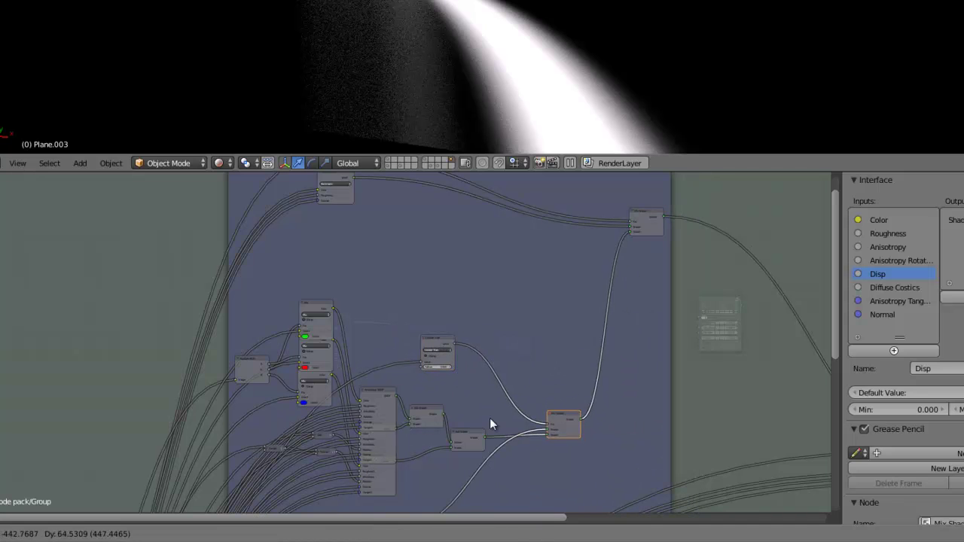
- Select the small node and the top-right node to check their links
scroll(222, 366, down, 1)
scroll(384, 397, down, 2)
middle_drag(385, 397, 386, 387)
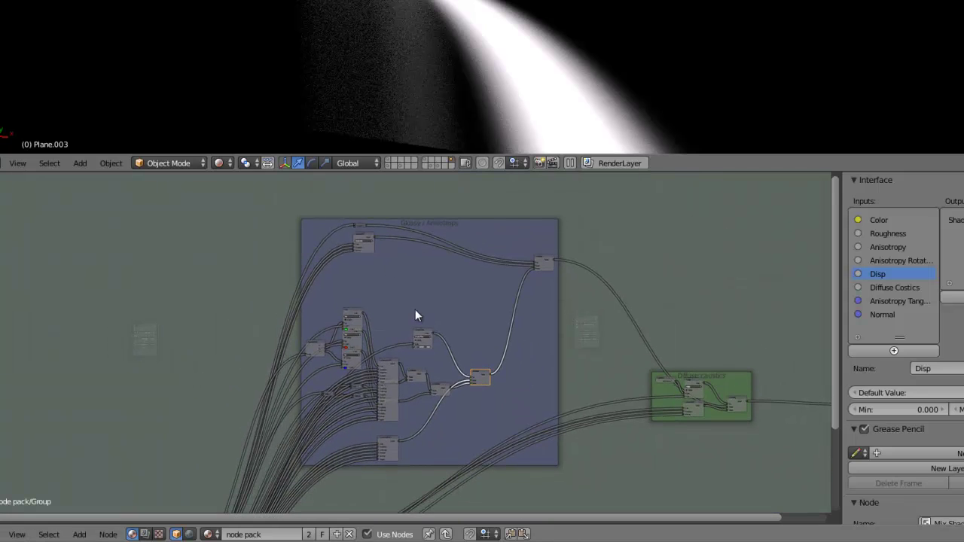
click(363, 240)
click(543, 263)
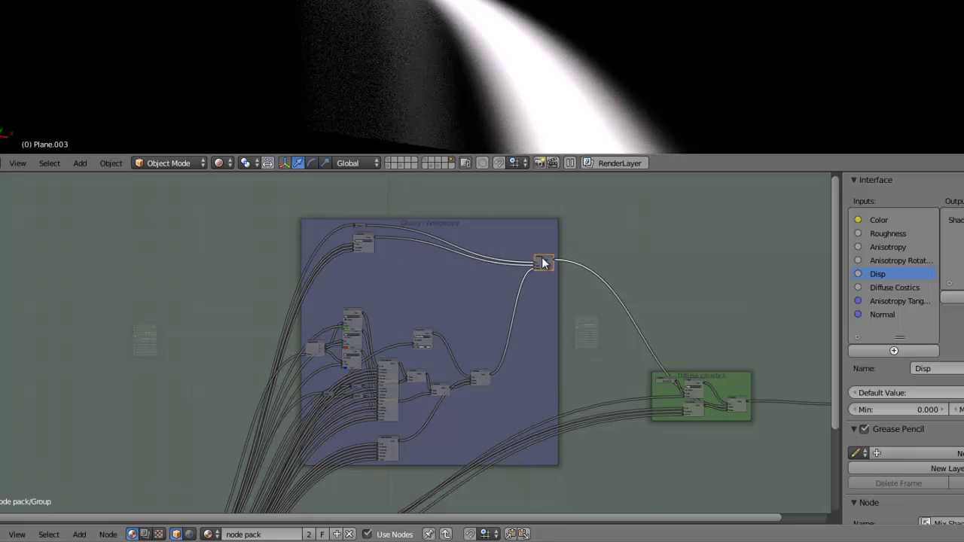
scroll(473, 441, down, 2)
shift+scroll(311, 392, down, 4)
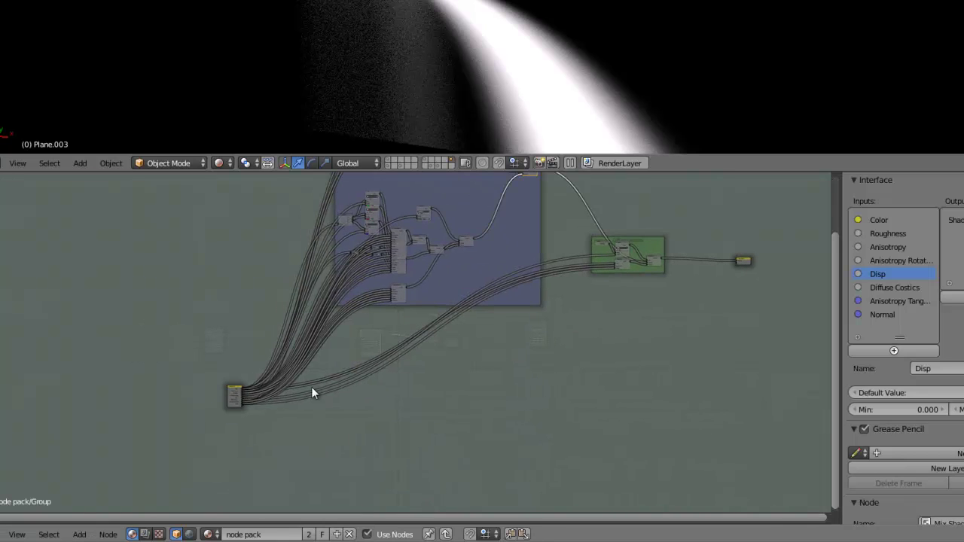
- Move the Group Input node up beside the frames and centre the Glossy / Anisotropy frame
drag(232, 396, 226, 285)
scroll(703, 265, up, 1)
middle_drag(703, 265, 527, 381)
scroll(527, 381, up, 2)
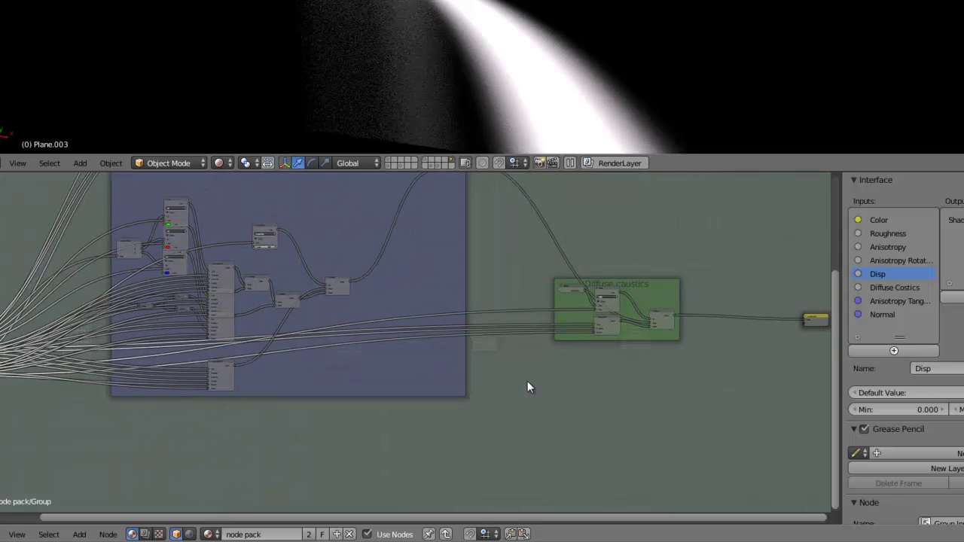
scroll(607, 372, down, 2)
middle_drag(452, 331, 610, 468)
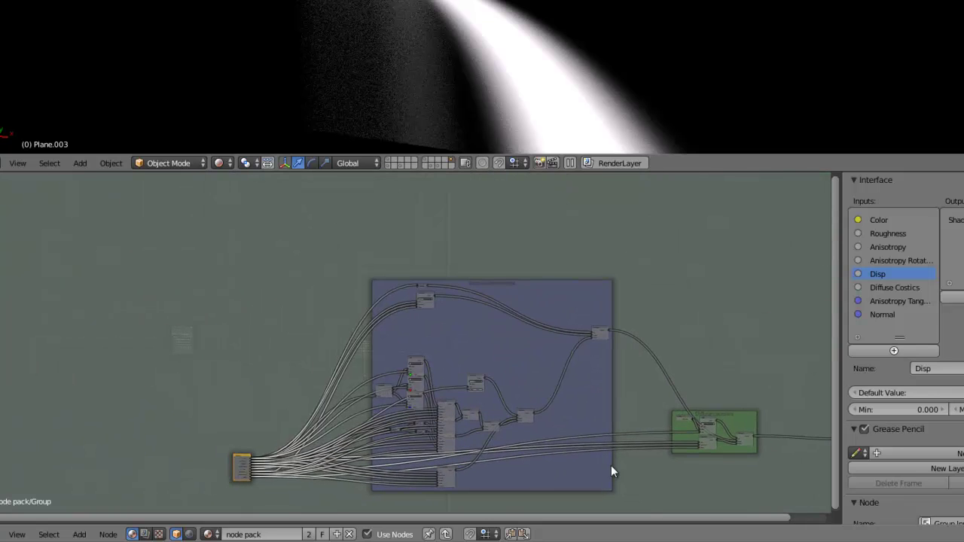
- Exit the group back to the material tree and frame the SH_Glossy node
key(Tab)
scroll(492, 384, up, 3)
scroll(378, 359, up, 2)
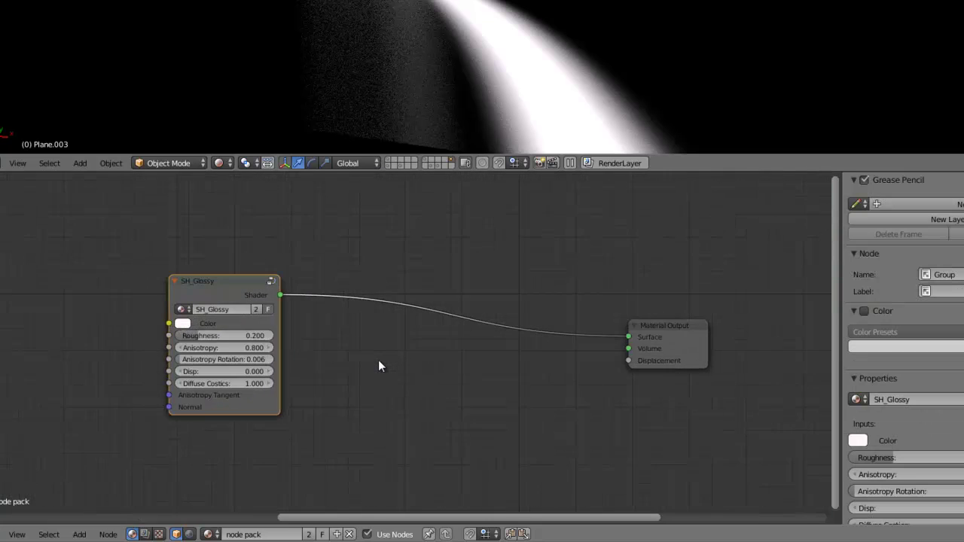
scroll(378, 359, up, 2)
mouse_move(336, 387)
middle_down()
mouse_move(441, 376)
mouse_move(420, 361)
middle_up()
scroll(419, 361, down, 1)
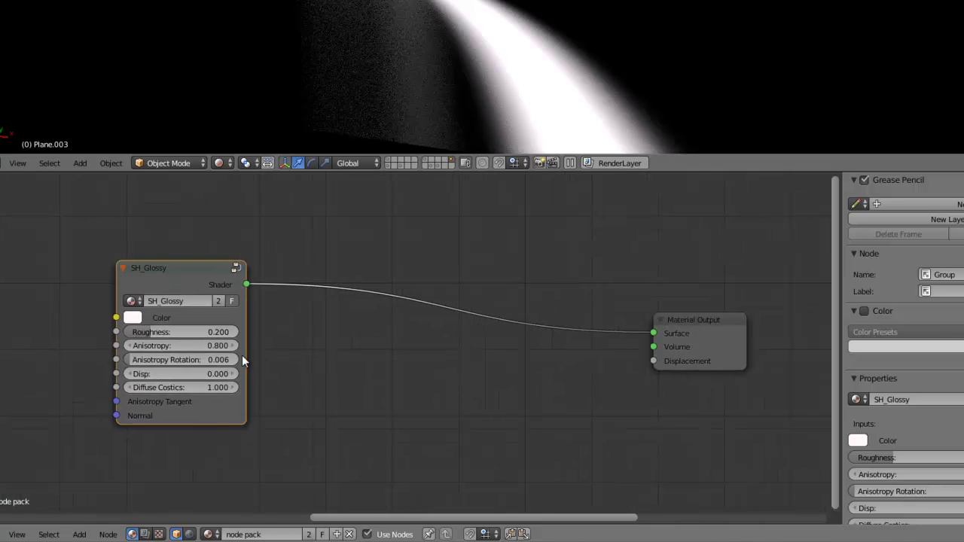
scroll(89, 324, up, 2)
- Set the SH_Glossy Color to blue and its Anisotropy to -1.000
click(61, 311)
drag(134, 178, 168, 236)
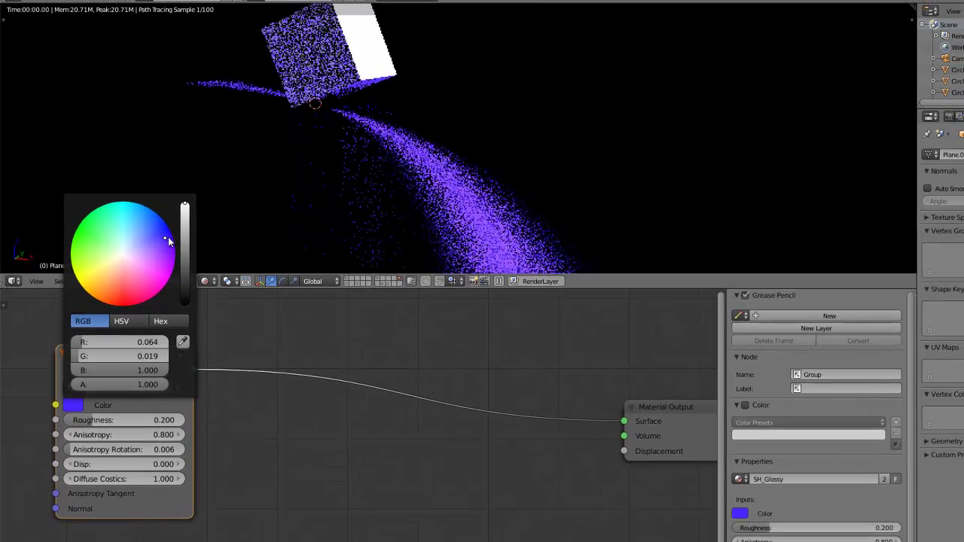
drag(124, 436, 150, 440)
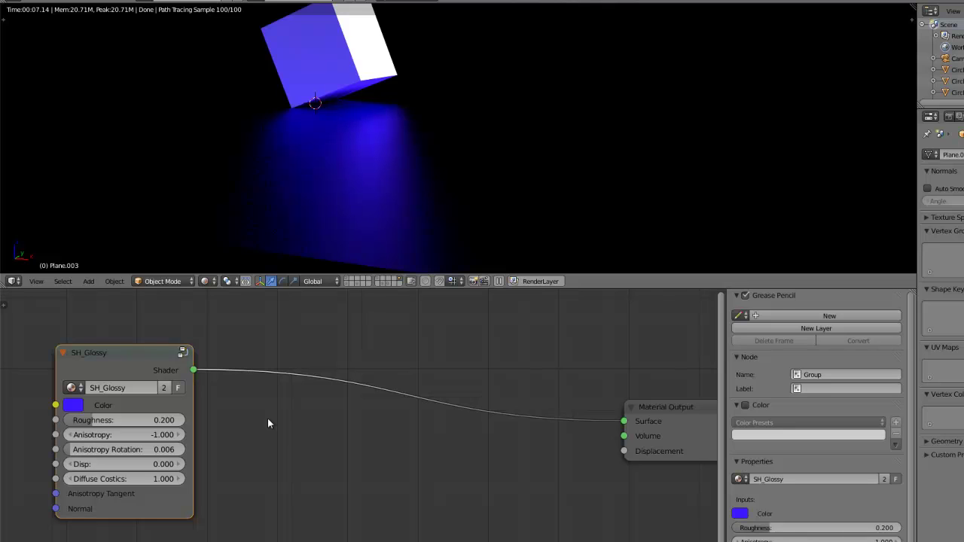
click(182, 353)
scroll(334, 457, down, 2)
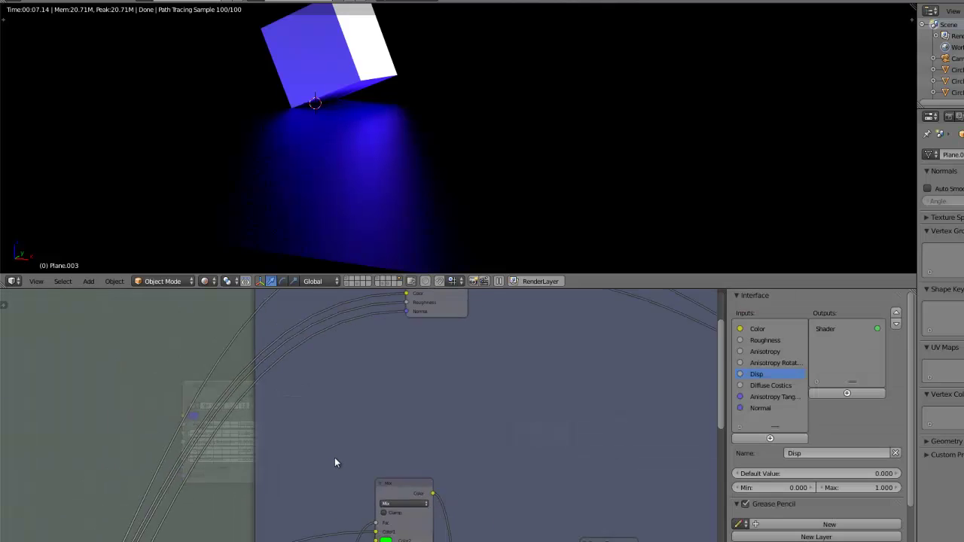
scroll(333, 448, down, 2)
scroll(324, 448, down, 2)
scroll(317, 454, down, 1)
scroll(317, 454, up, 1)
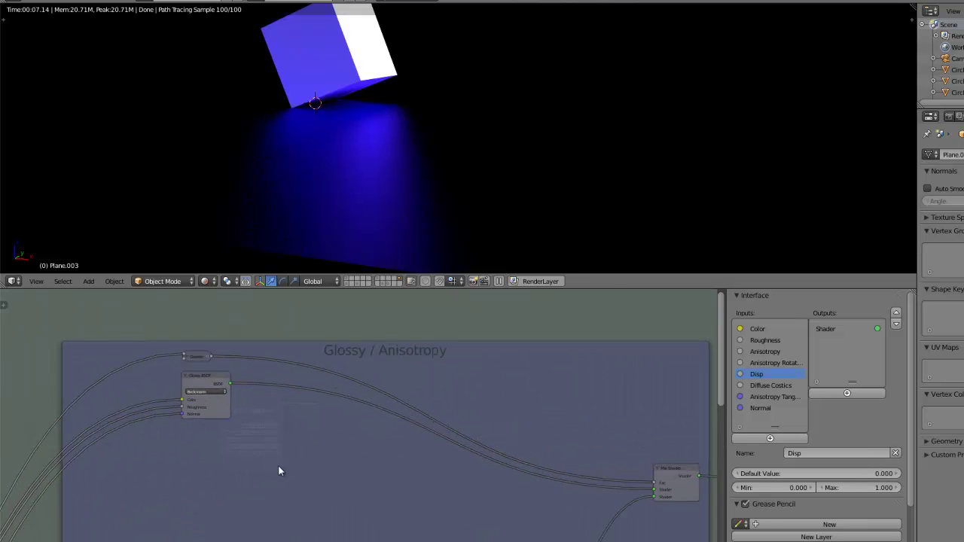
scroll(280, 467, up, 2)
scroll(327, 415, up, 2)
scroll(233, 396, up, 2)
middle_drag(227, 388, 387, 456)
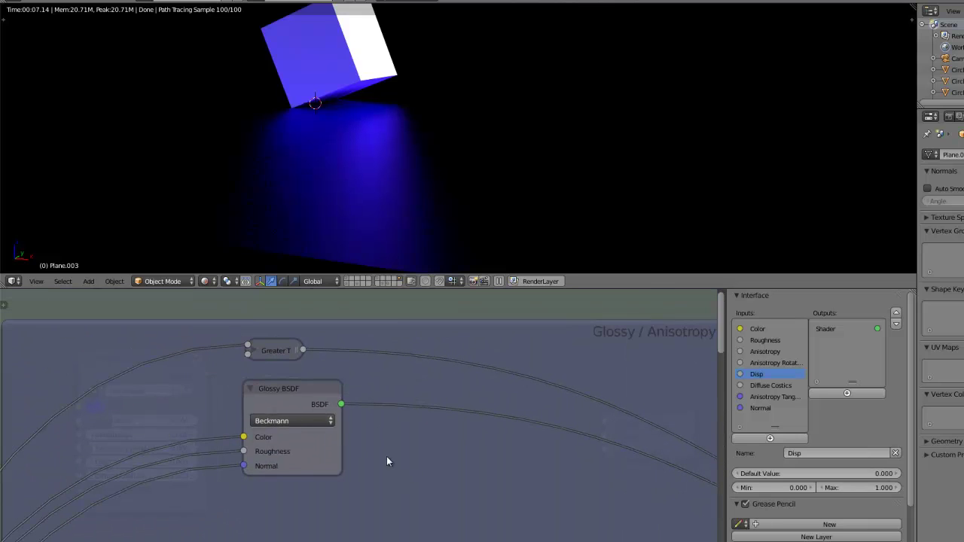
click(294, 388)
scroll(306, 422, down, 3)
middle_drag(319, 499, 315, 427)
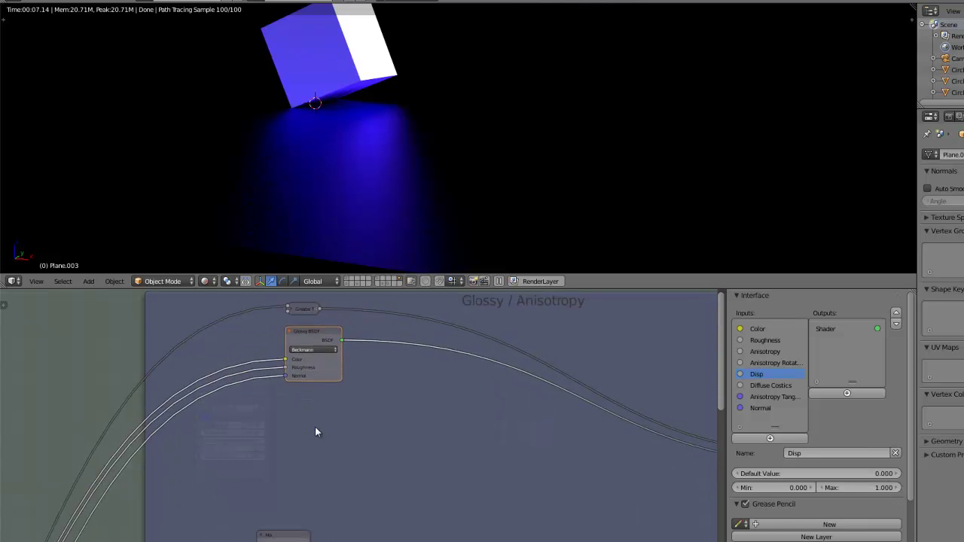
middle_drag(342, 343, 307, 399)
click(277, 366)
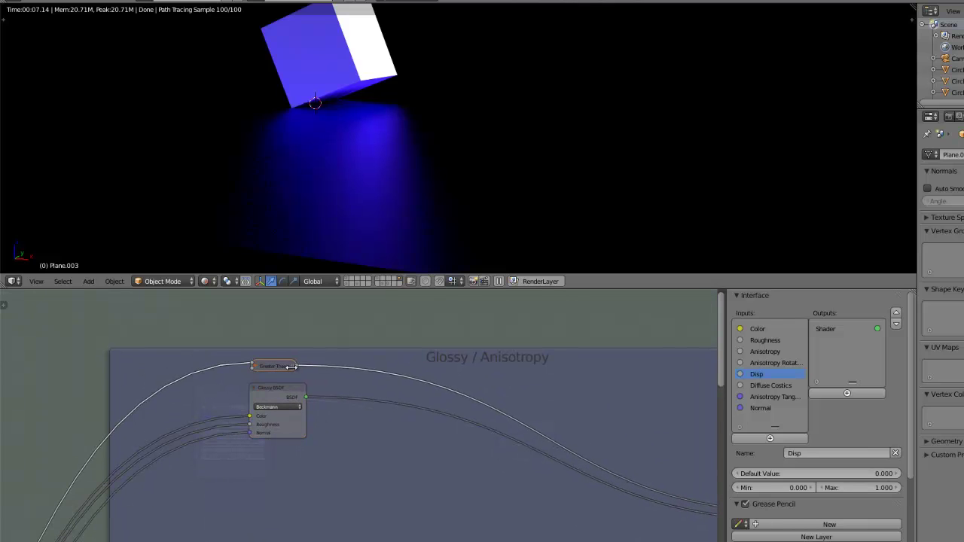
scroll(299, 379, down, 2)
key(Tab)
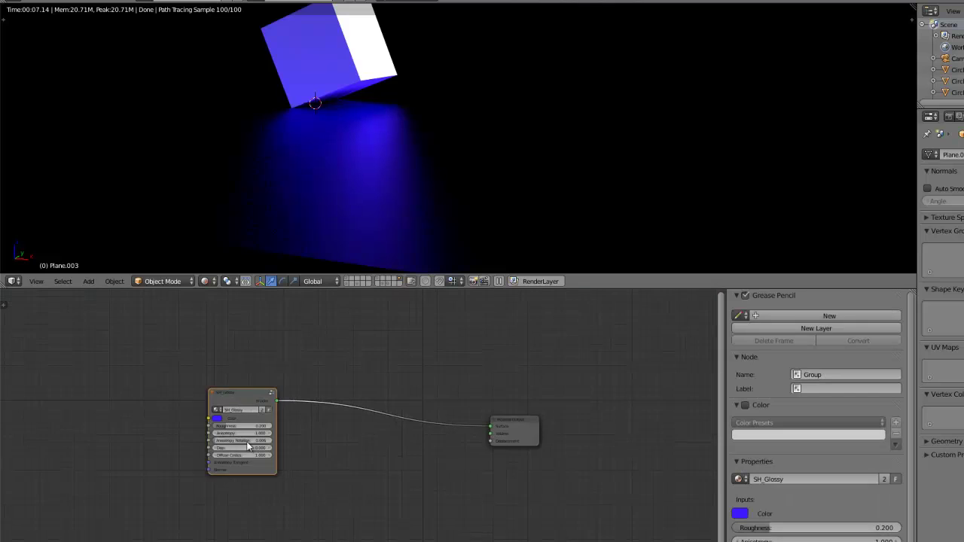
scroll(249, 438, up, 2)
scroll(249, 437, up, 3)
click(231, 426)
text(-)
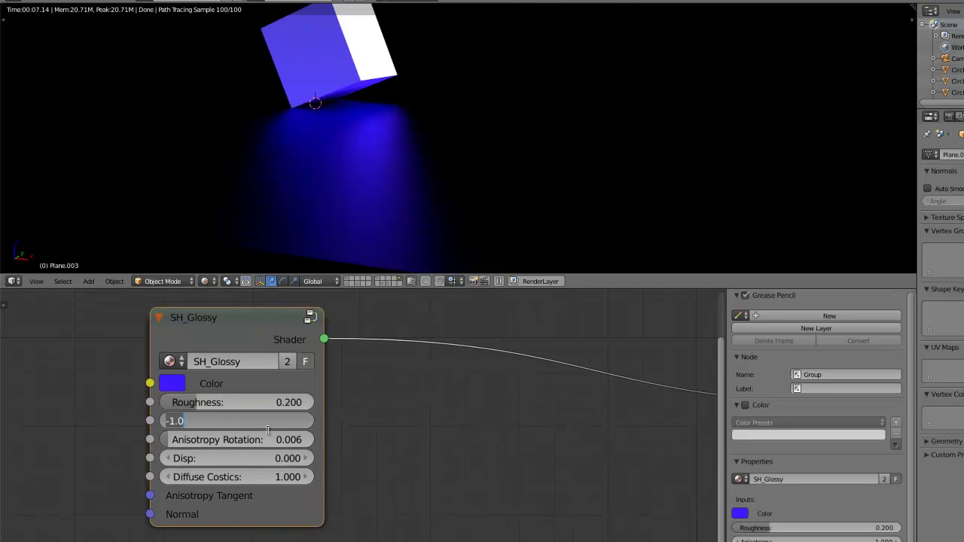
key(Return)
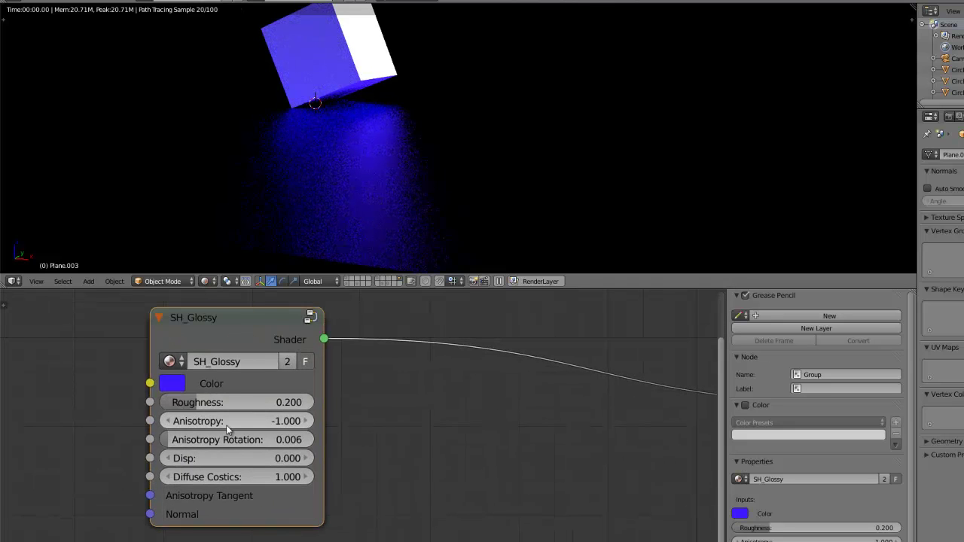
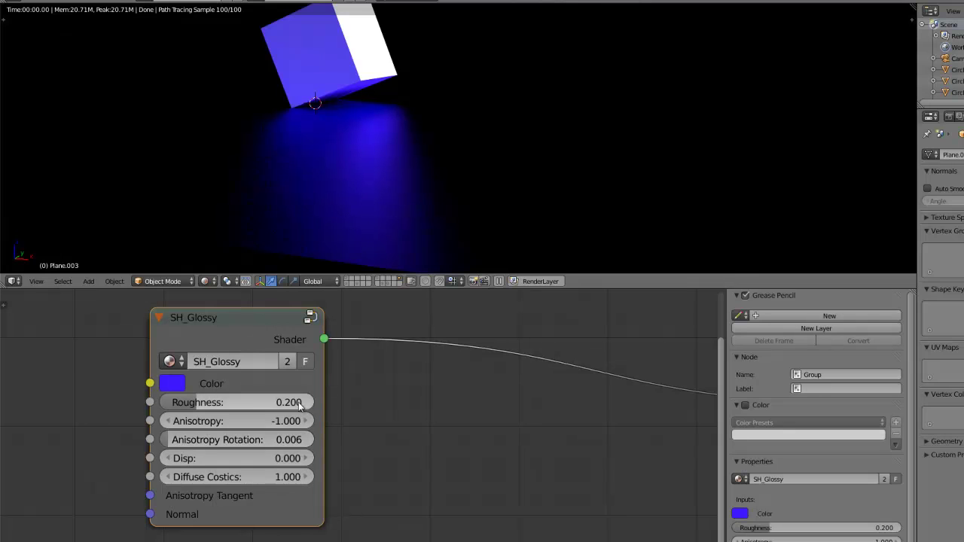
- Inside the SH_Glossy group, set the Anisotropy input's Min to 0, then exit the group
click(309, 319)
scroll(263, 429, down, 5)
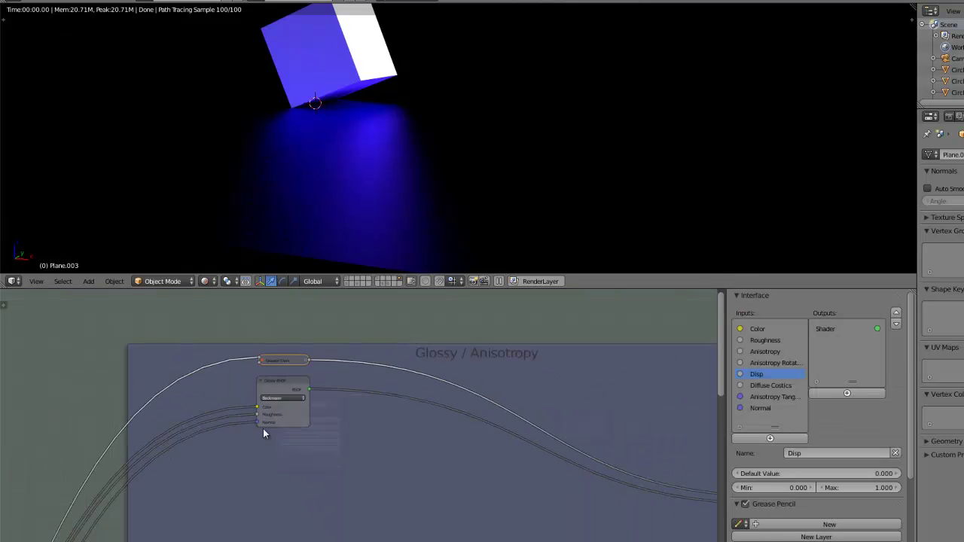
middle_drag(232, 489, 369, 394)
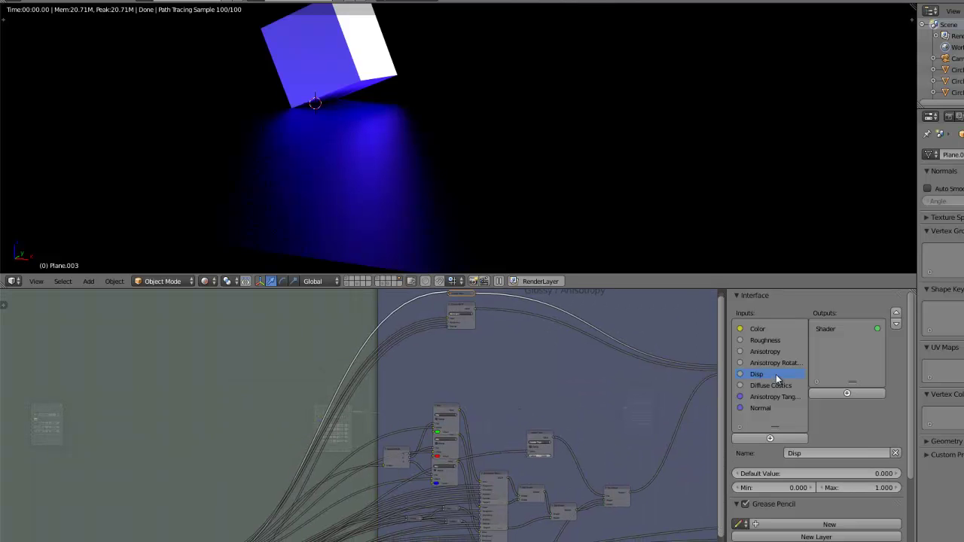
click(776, 351)
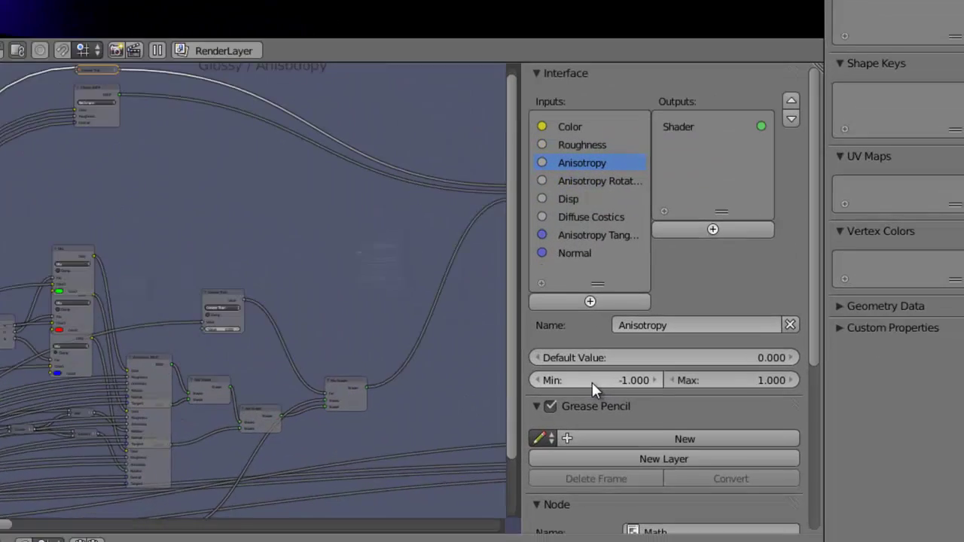
click(770, 488)
text(0)
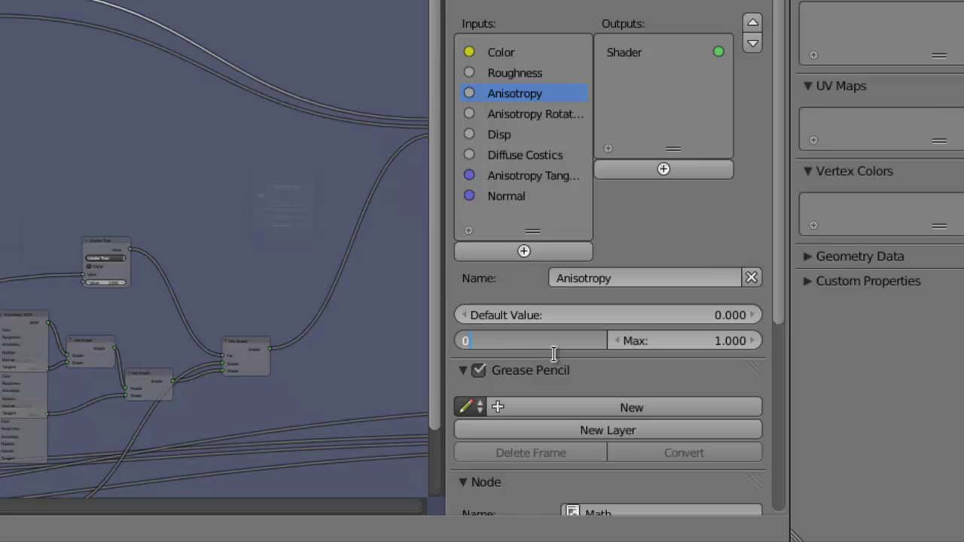
key(Return)
key(Tab)
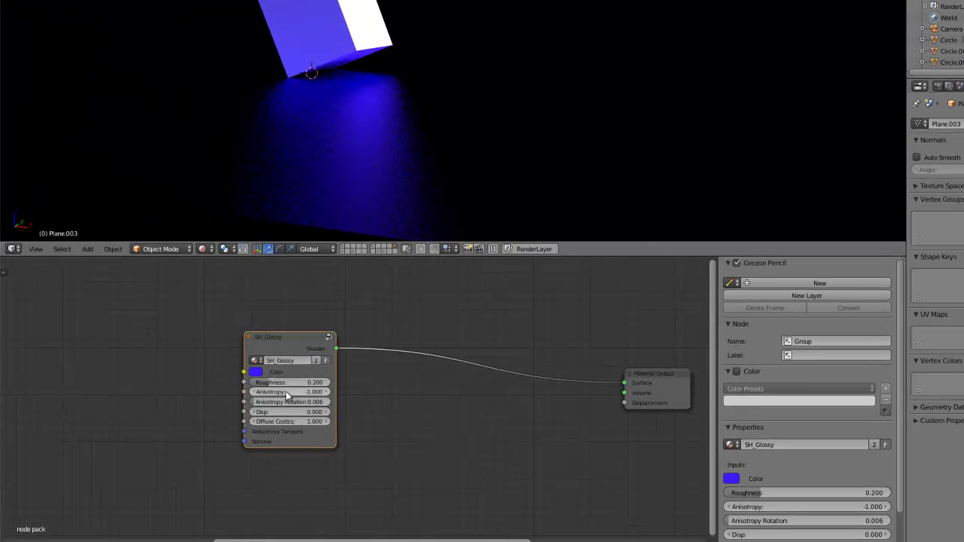
- Try Anisotropy at 1 to stretch the reflection, then reset it to 0
drag(285, 391, 309, 393)
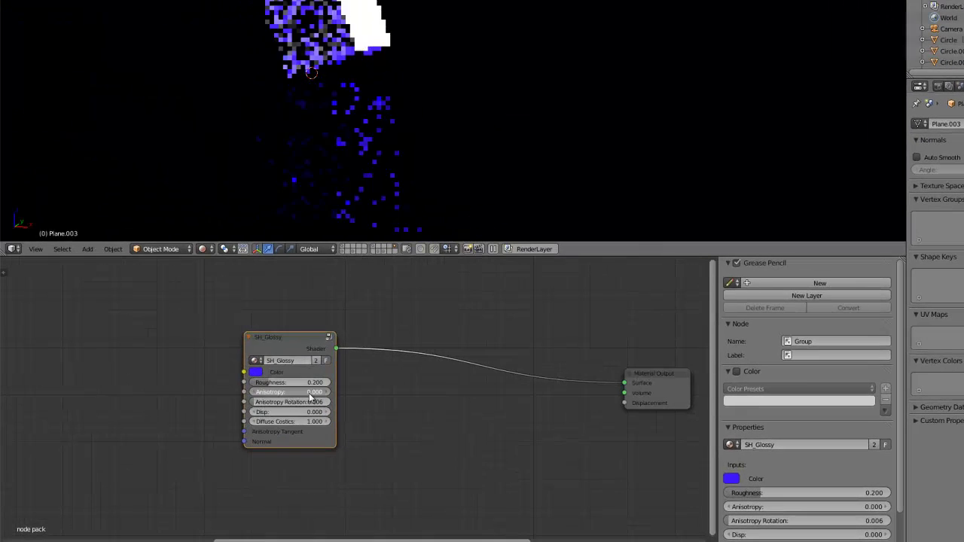
scroll(277, 391, up, 3)
scroll(277, 391, up, 1)
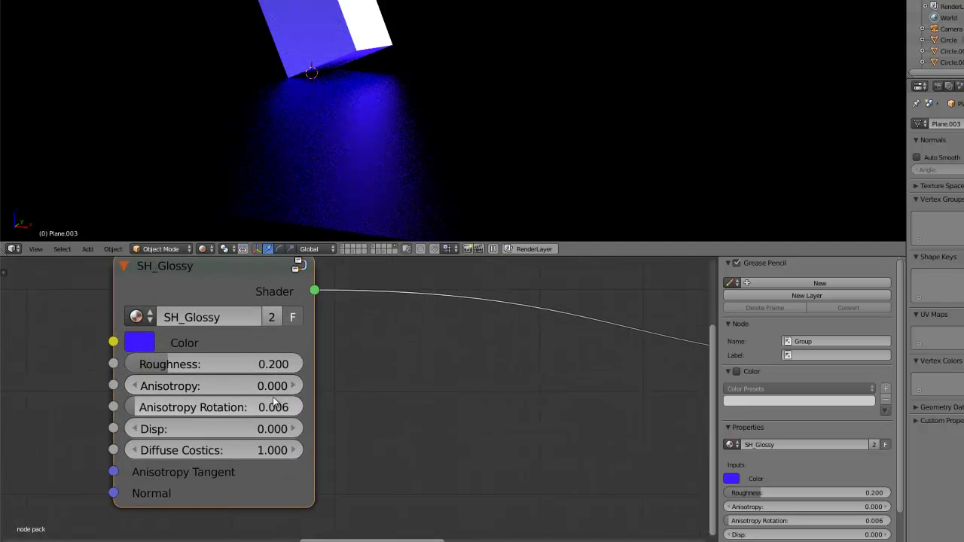
mouse_move(220, 380)
mouse_down()
mouse_move(314, 378)
mouse_move(290, 380)
mouse_up()
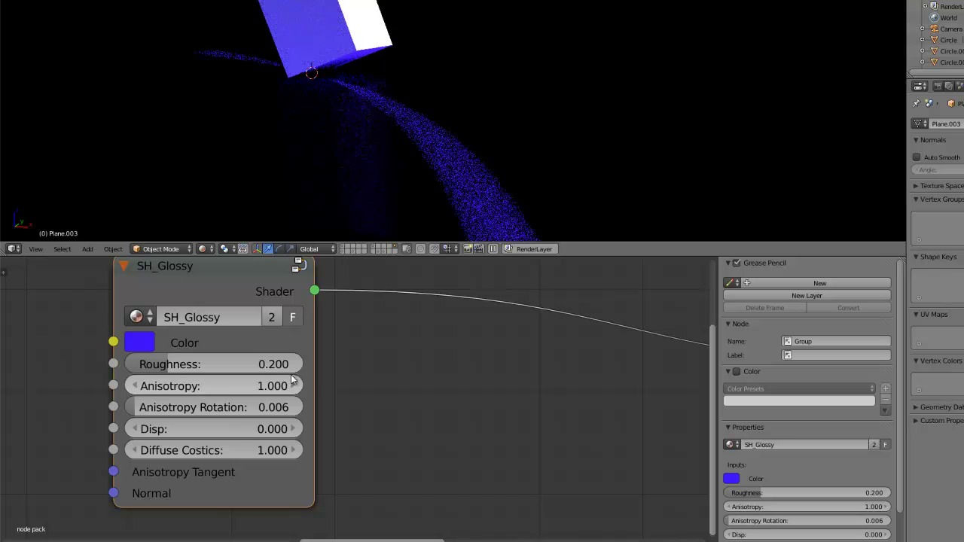
middle_drag(214, 389, 312, 414)
click(312, 415)
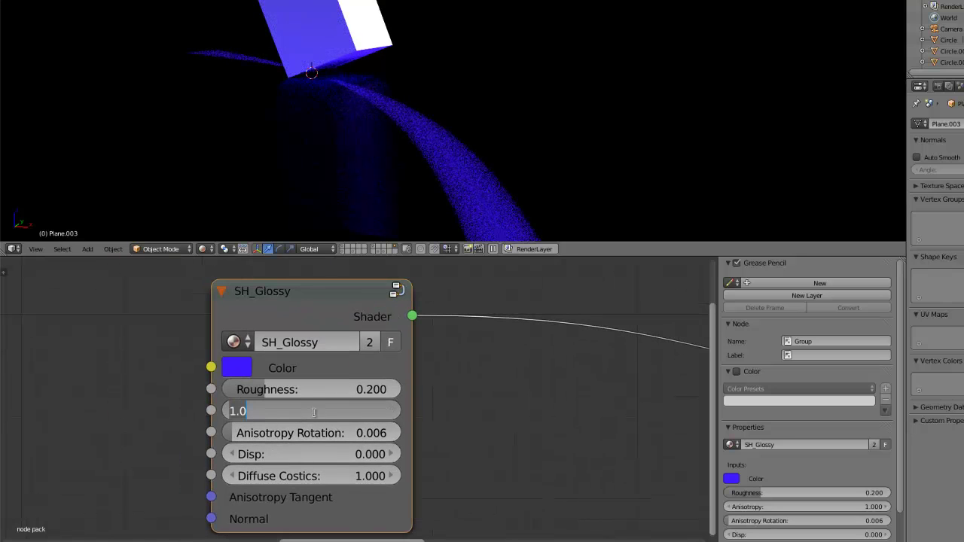
text(0)
key(Return)
- Compare sharp and blurry Roughness values and settle on Roughness 0.2
drag(322, 393, 232, 397)
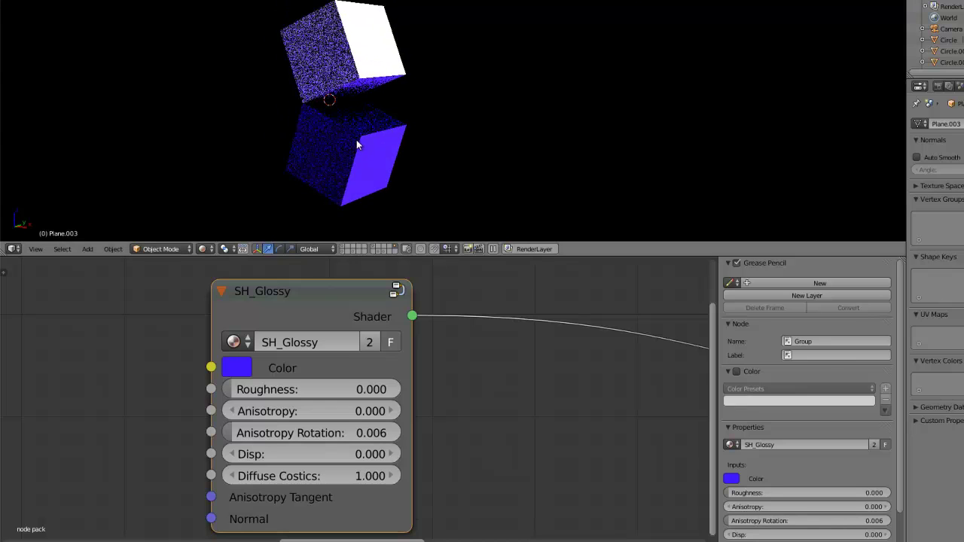
scroll(356, 135, up, 2)
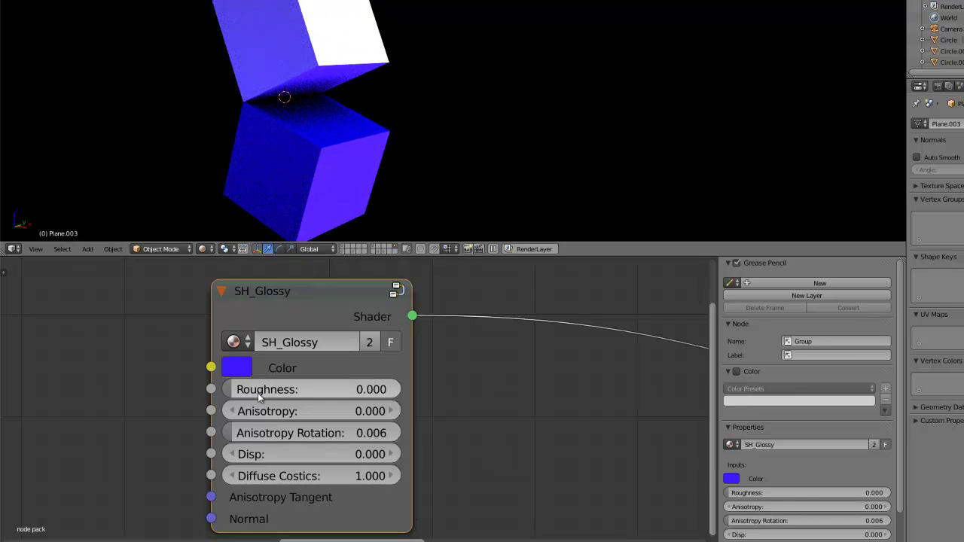
mouse_move(264, 391)
mouse_down()
mouse_move(352, 378)
mouse_move(264, 387)
mouse_up()
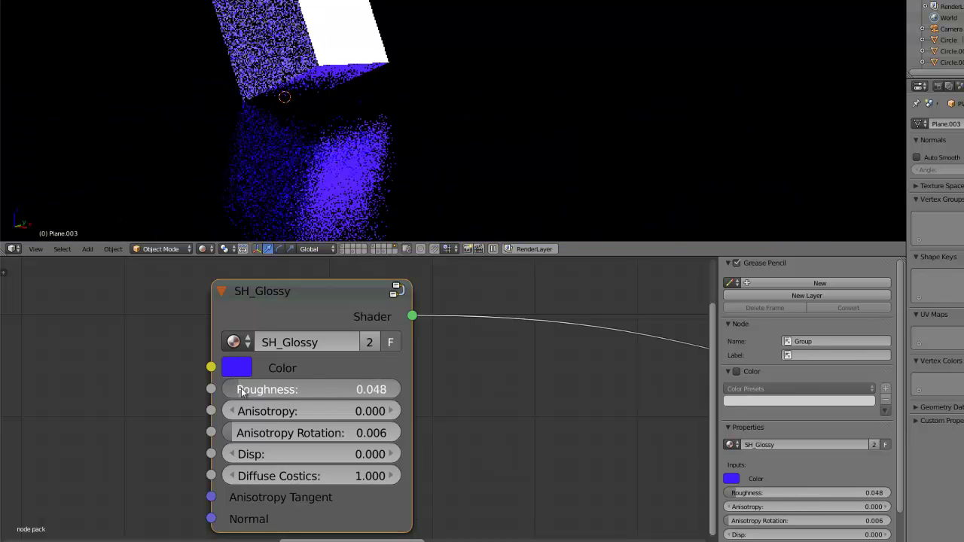
click(264, 387)
text(0.2)
key(Return)
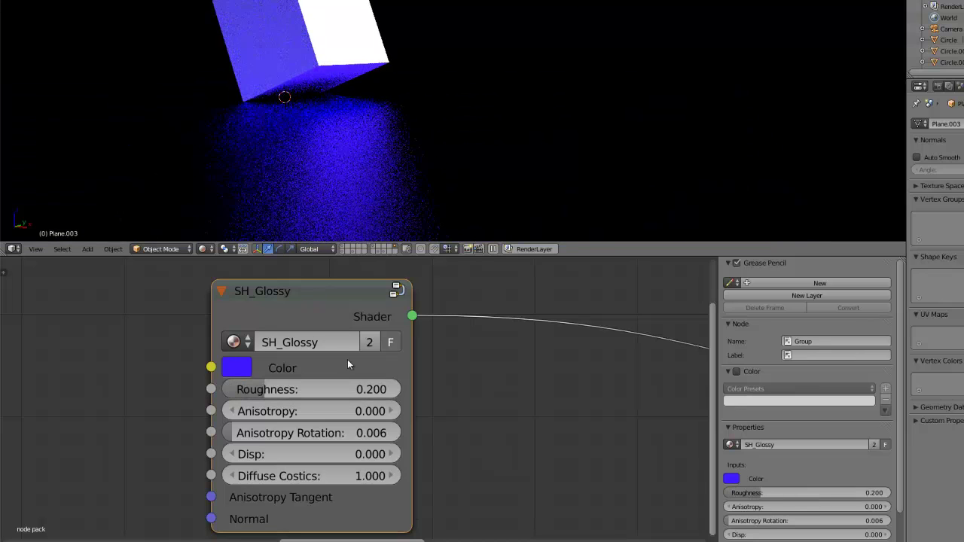
- Test Anisotropy at 0.4 and 1, sweeping it from 0 to 1
click(339, 408)
text(0.4)
key(Return)
click(314, 414)
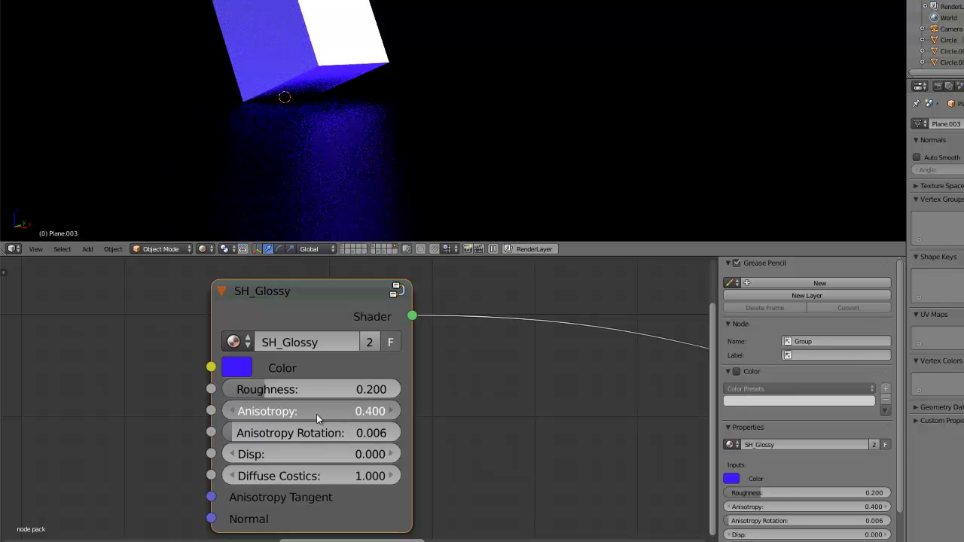
text(1)
key(Return)
click(276, 413)
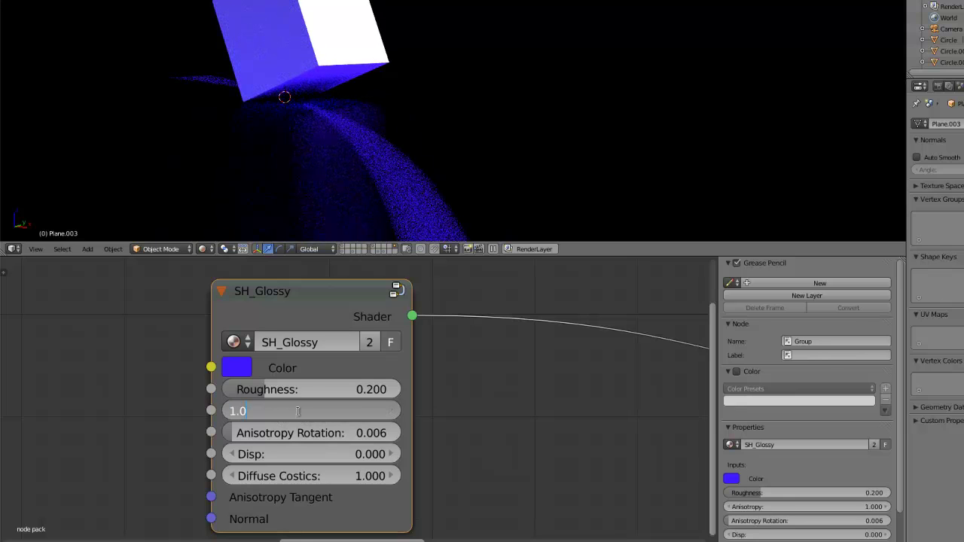
key(Return)
mouse_move(365, 418)
mouse_down()
mouse_move(342, 415)
mouse_move(347, 421)
mouse_up()
- Set Anisotropy to 0.8, try Anisotropy Rotation amounts, and raise Disp to 1
ctrl+scroll(347, 416, down, 1)
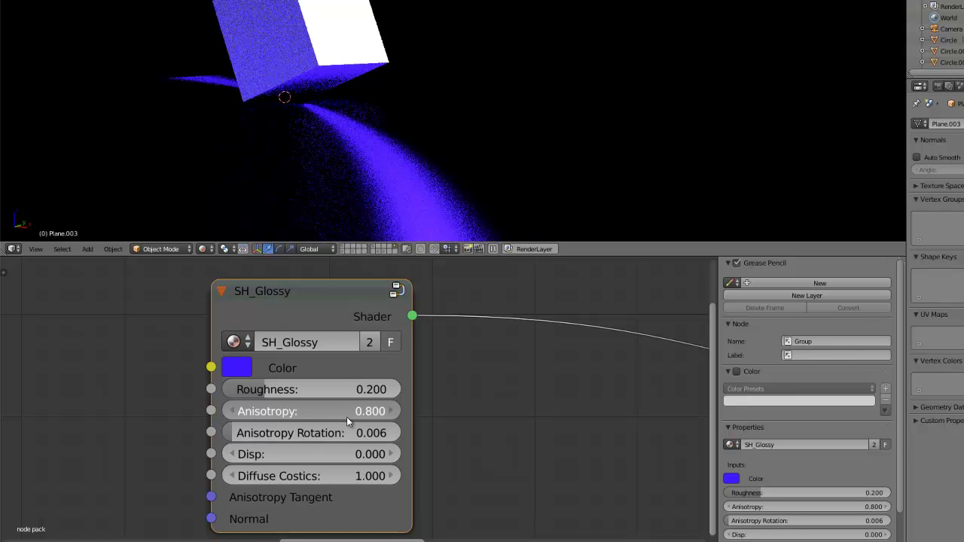
ctrl+scroll(347, 416, down, 1)
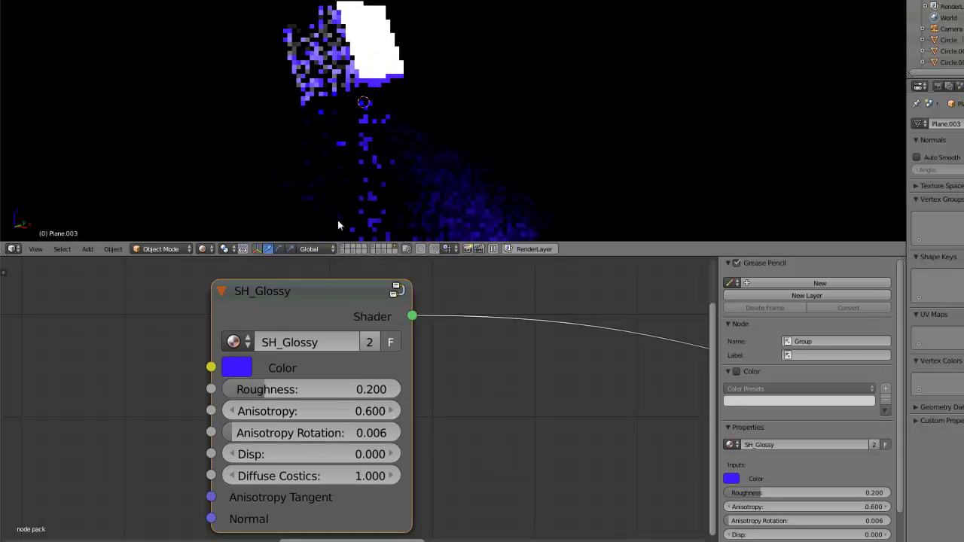
mouse_move(337, 220)
middle_down()
mouse_move(413, 147)
mouse_move(359, 130)
middle_up()
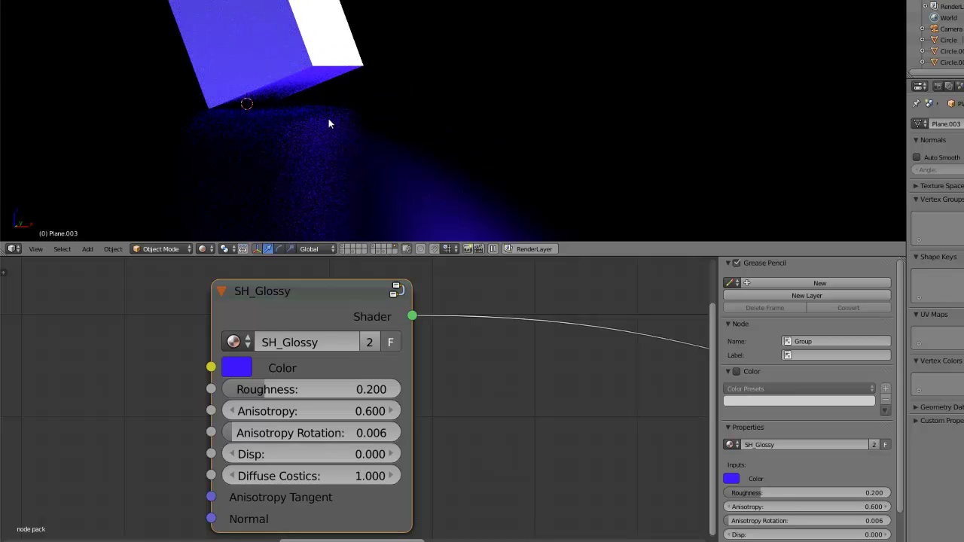
ctrl+scroll(332, 416, up, 2)
click(332, 417)
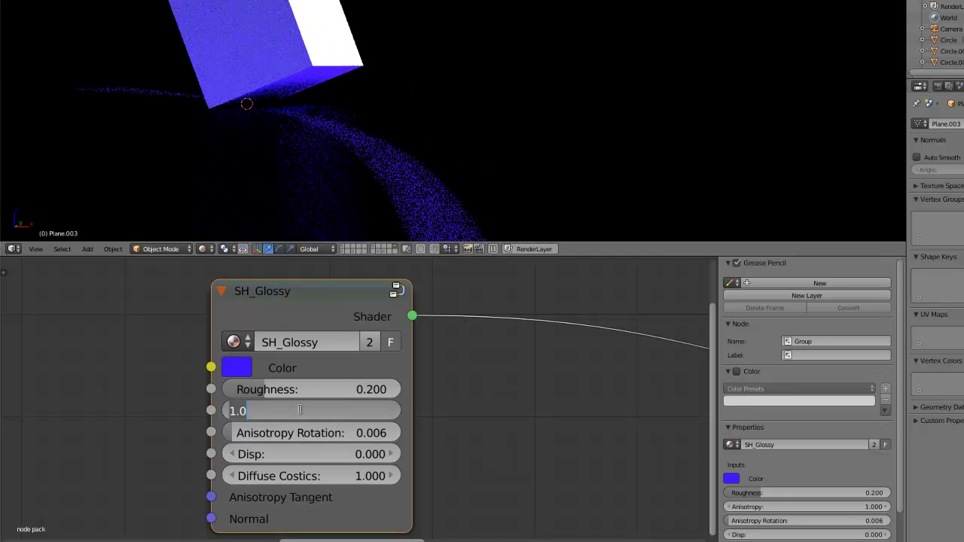
text(0.8)
key(Return)
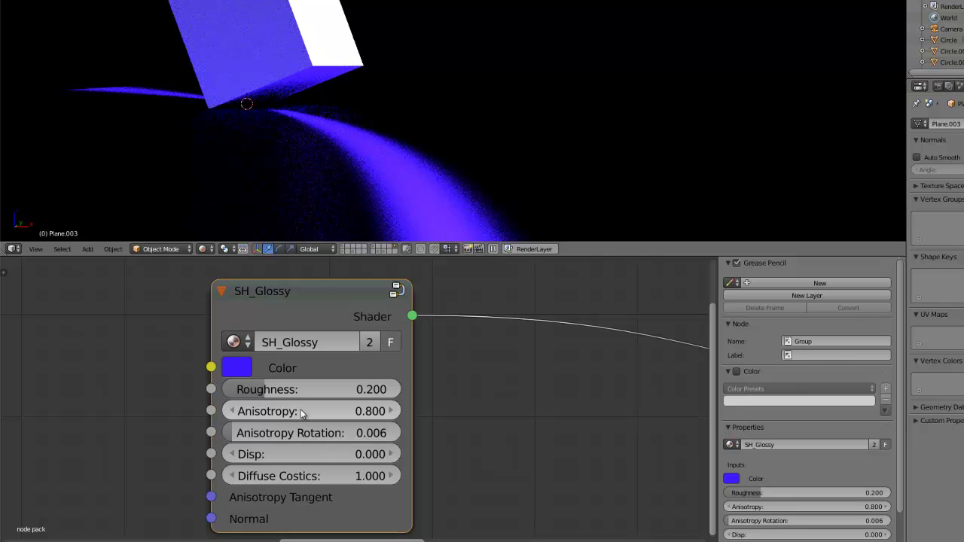
mouse_move(238, 437)
mouse_down()
mouse_move(249, 425)
mouse_move(233, 421)
mouse_up()
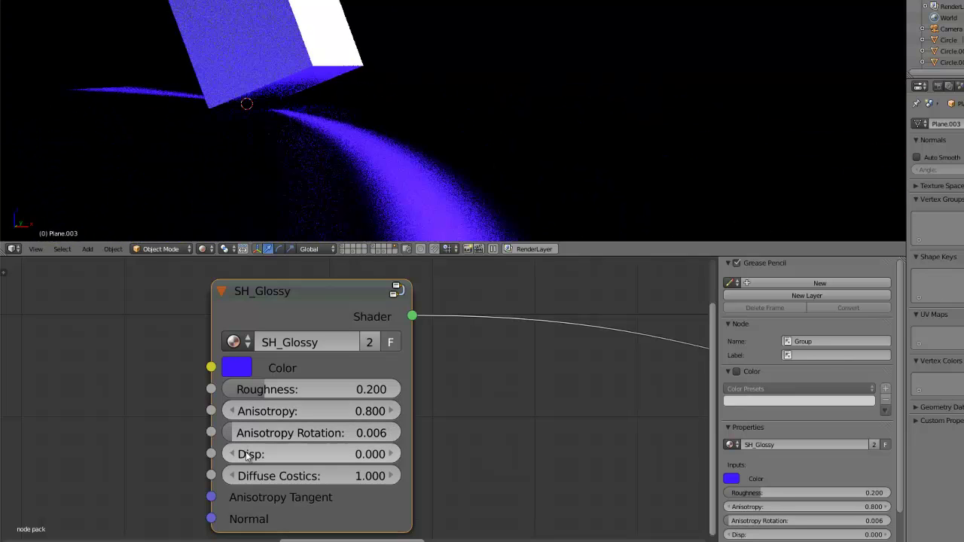
drag(278, 454, 296, 449)
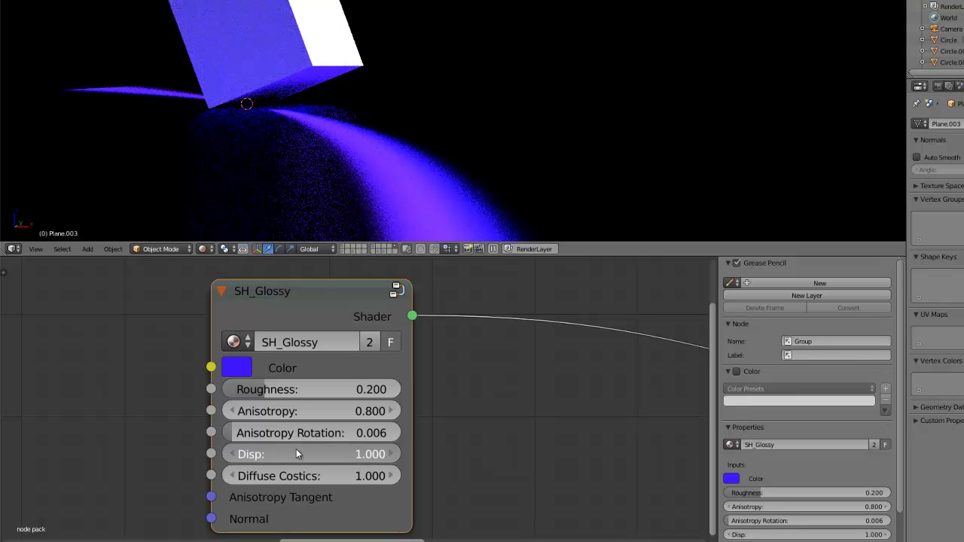
- Change the SH_Glossy Color to white in the colour wheel
click(242, 368)
click(328, 136)
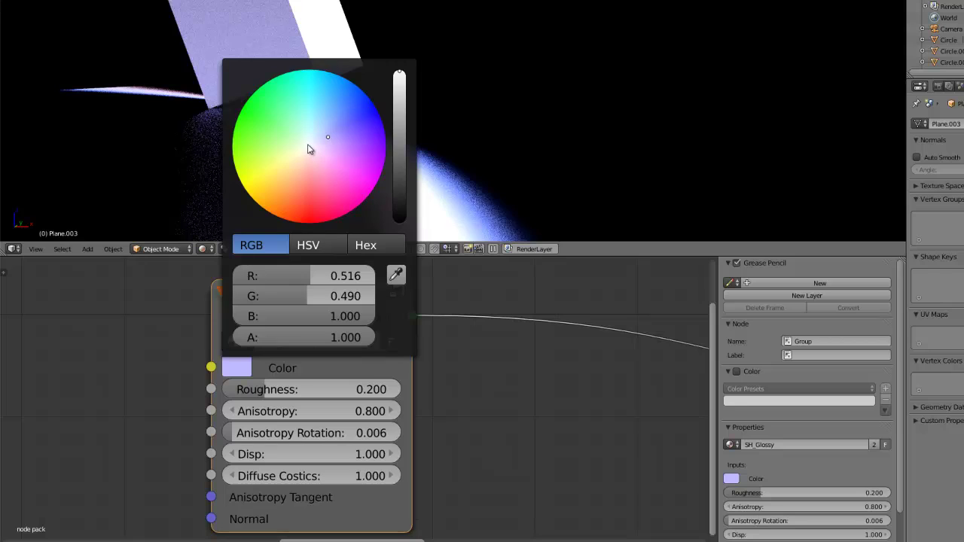
click(311, 149)
middle_drag(348, 159, 369, 196)
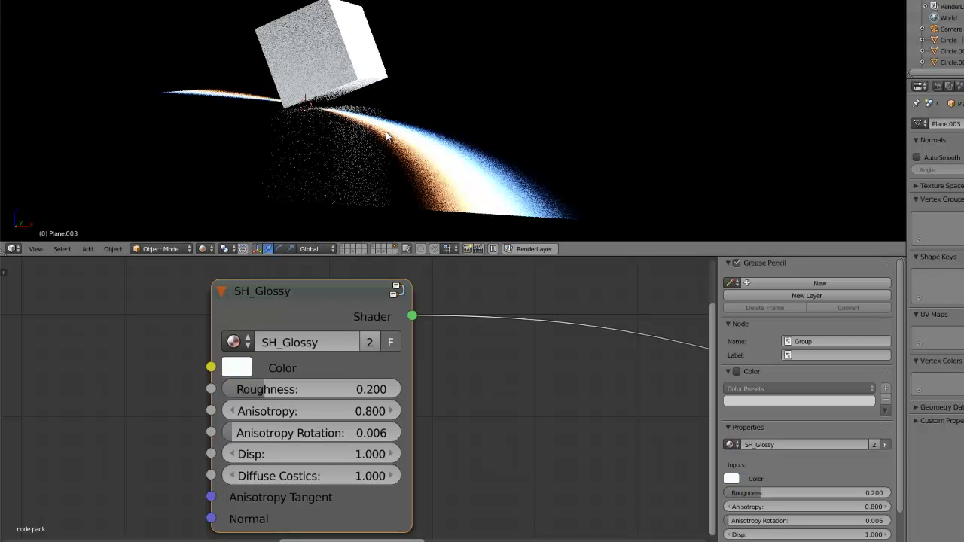
- Set Disp to 0 and lower Diffuse Costics to 0, framing the highlight streak
click(299, 454)
text(0)
key(Return)
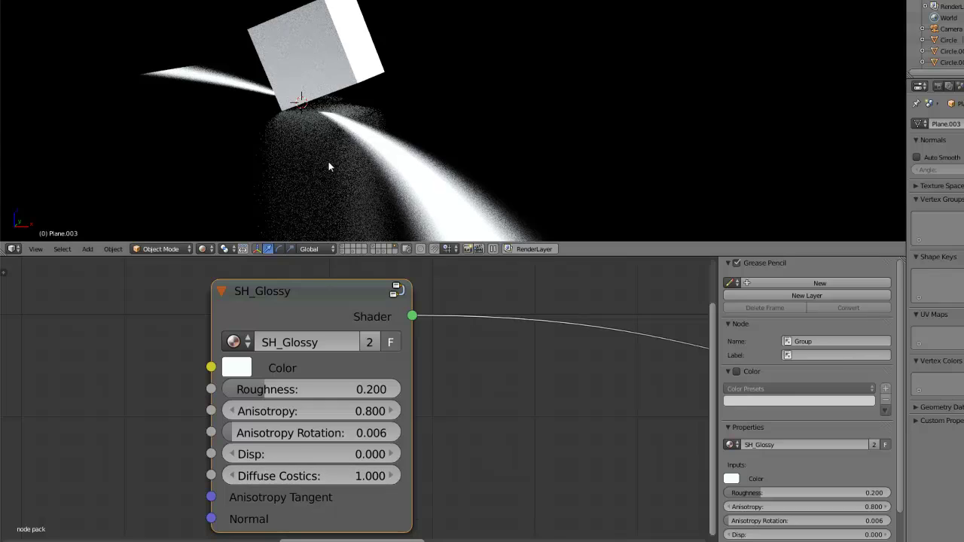
scroll(329, 154, up, 3)
middle_drag(311, 137, 272, 178)
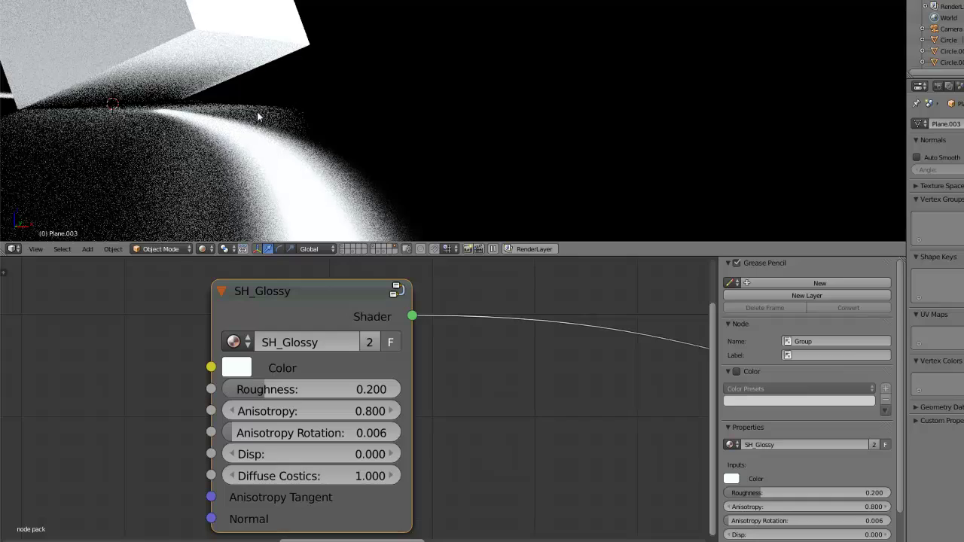
shift+middle_drag(259, 110, 337, 130)
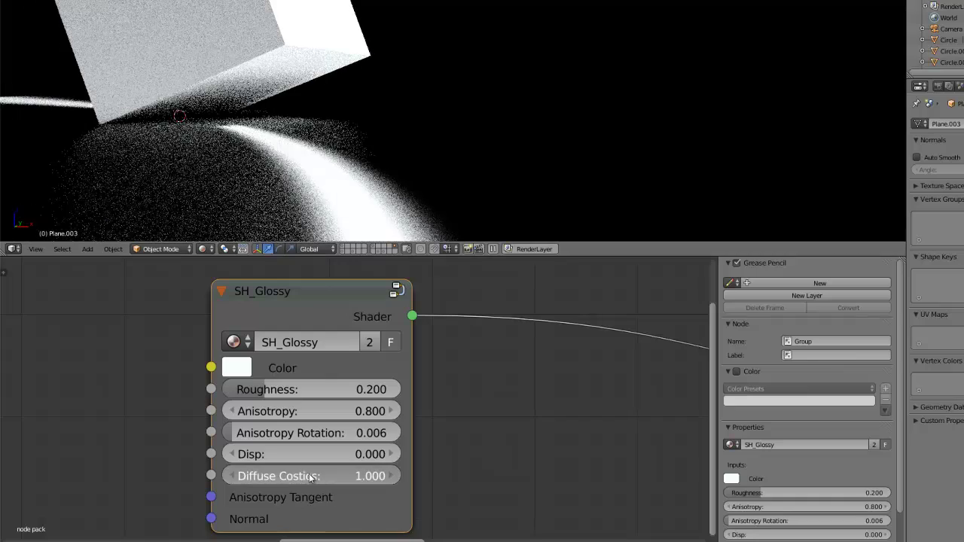
drag(308, 476, 238, 479)
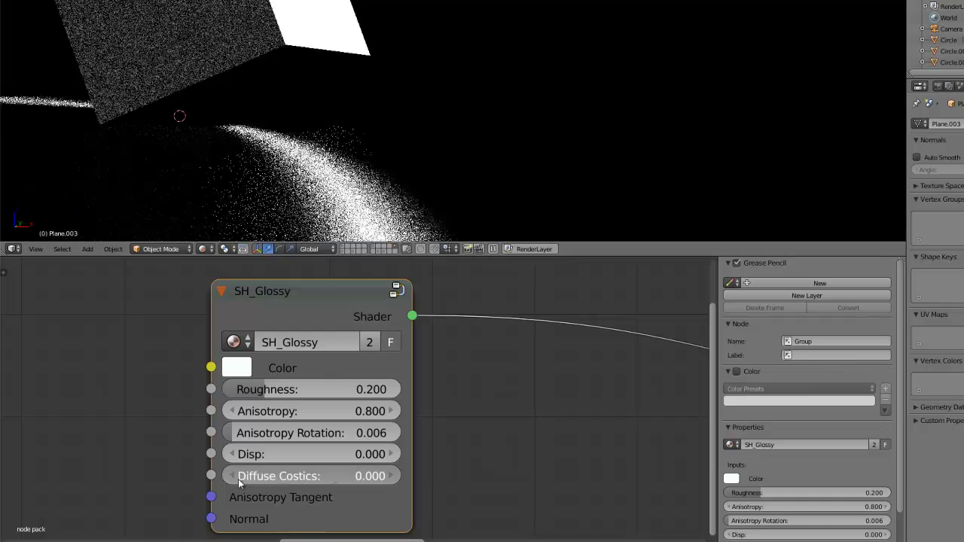
scroll(451, 393, down, 2)
scroll(441, 393, down, 2)
ctrl+scroll(435, 404, down, 2)
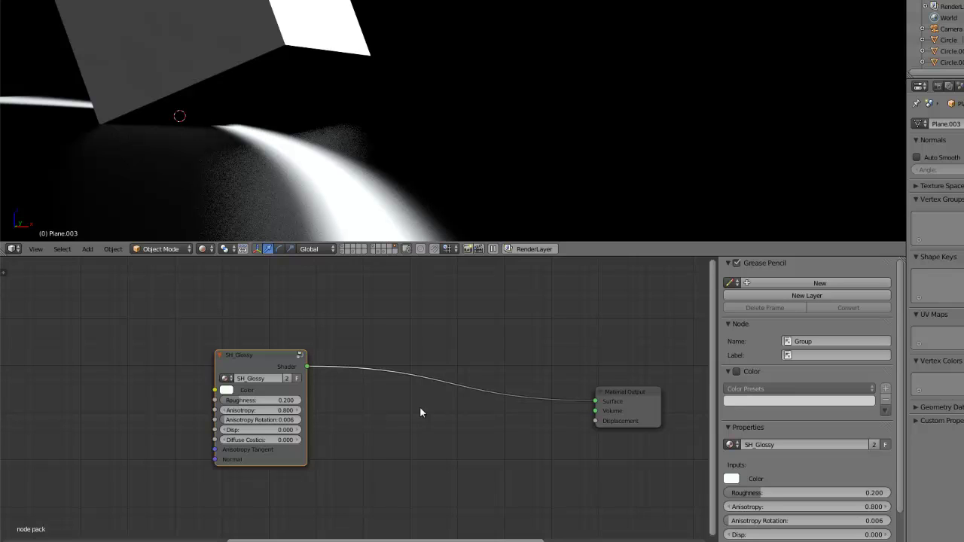
- Drag the Material Output node up and left toward the SH_Glossy node
drag(606, 393, 544, 377)
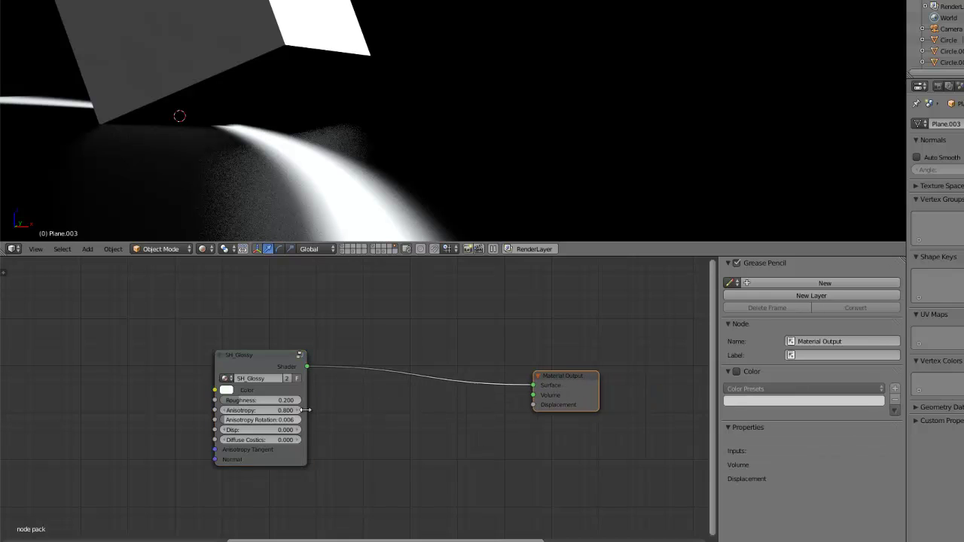